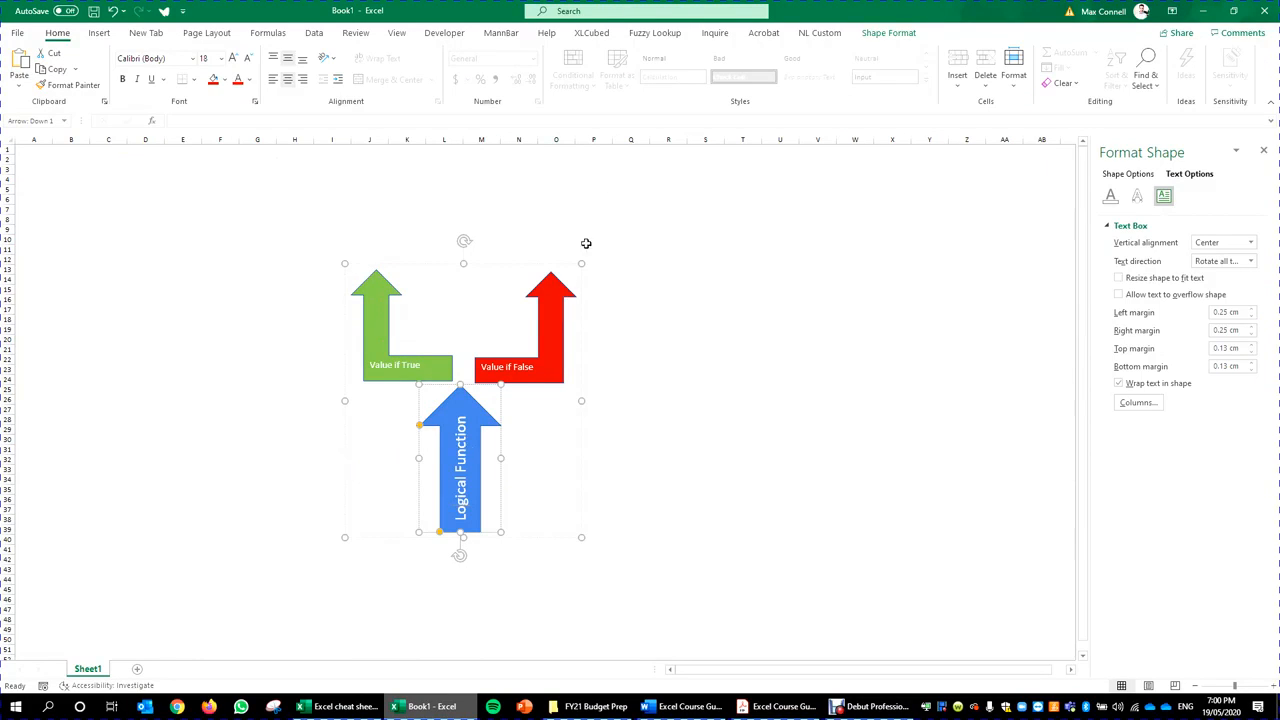
Step: Duplicate the grouped True/False arrow diagram and arrange five resized copies as a nested tree, with one below, two in the middle and two above
{"action": "left_click", "coordinate": [565, 539]}
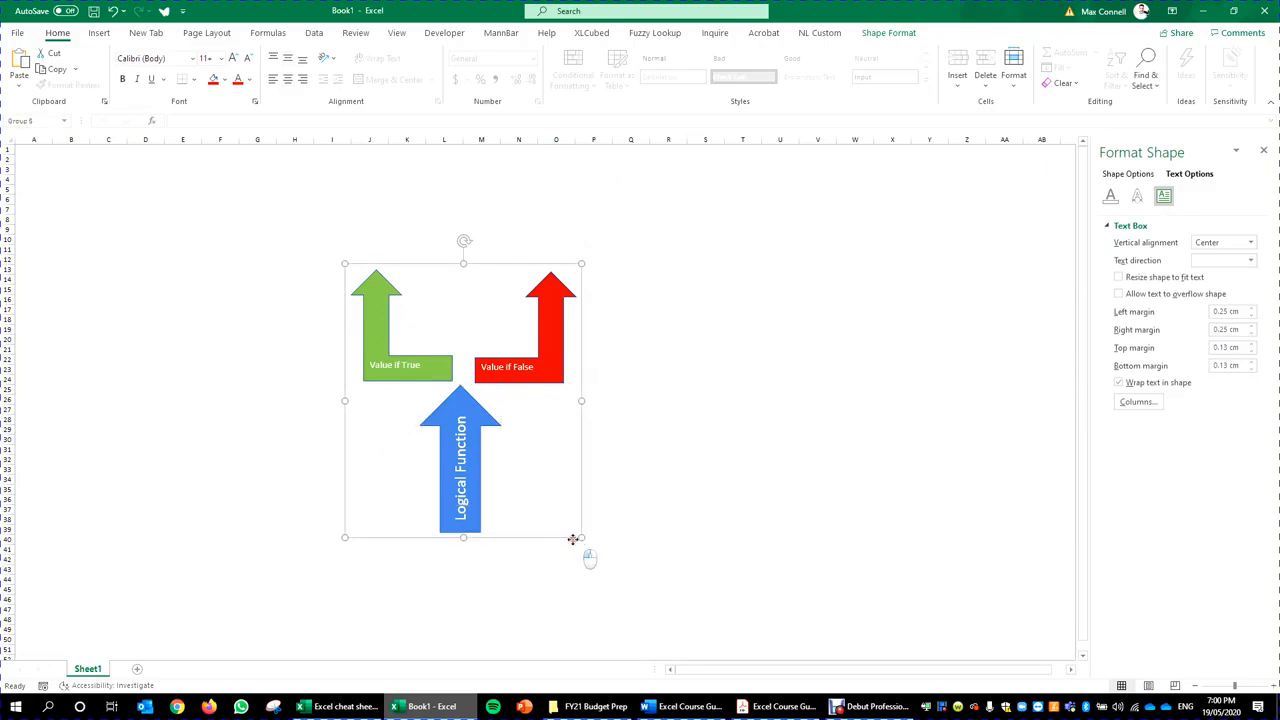
{"action": "left_click_drag", "start_coordinate": [584, 549], "coordinate": [528, 340]}
{"action": "key", "text": "ctrl+d"}
{"action": "left_click", "coordinate": [533, 361]}
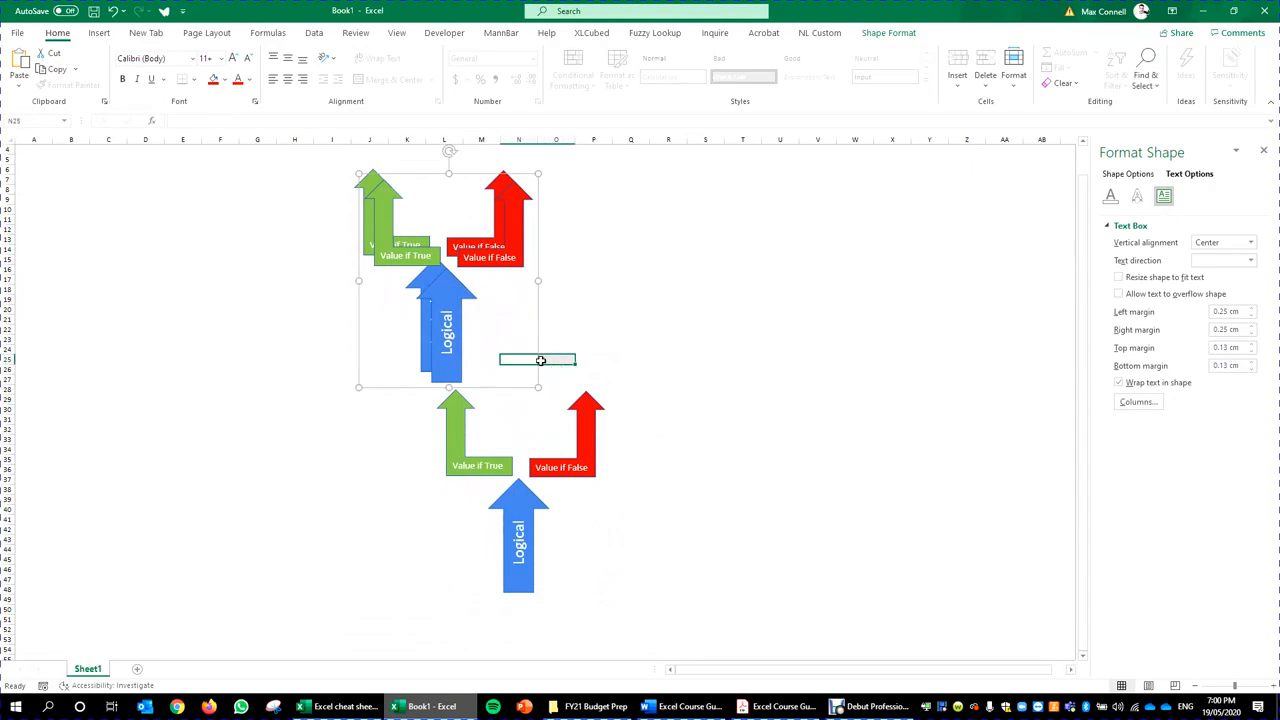
{"action": "left_click", "coordinate": [458, 336]}
{"action": "left_click_drag", "start_coordinate": [537, 368], "coordinate": [697, 360]}
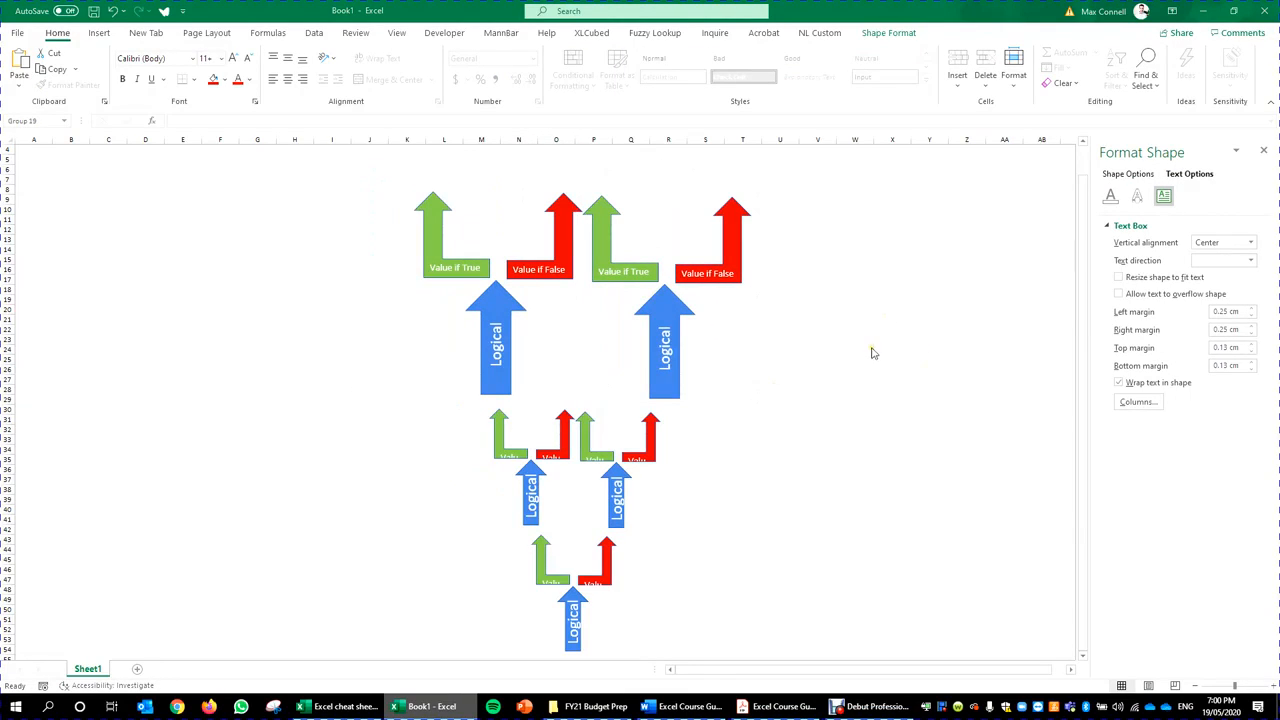
Step: Examine the nested tree of arrow diagrams, from the single lower Logical Function arrow up to the two upper diagrams
{"action": "scroll", "coordinate": [834, 443], "scroll_direction": "down", "scroll_amount": 2}
{"action": "scroll", "coordinate": [834, 443], "scroll_direction": "up", "scroll_amount": 2}
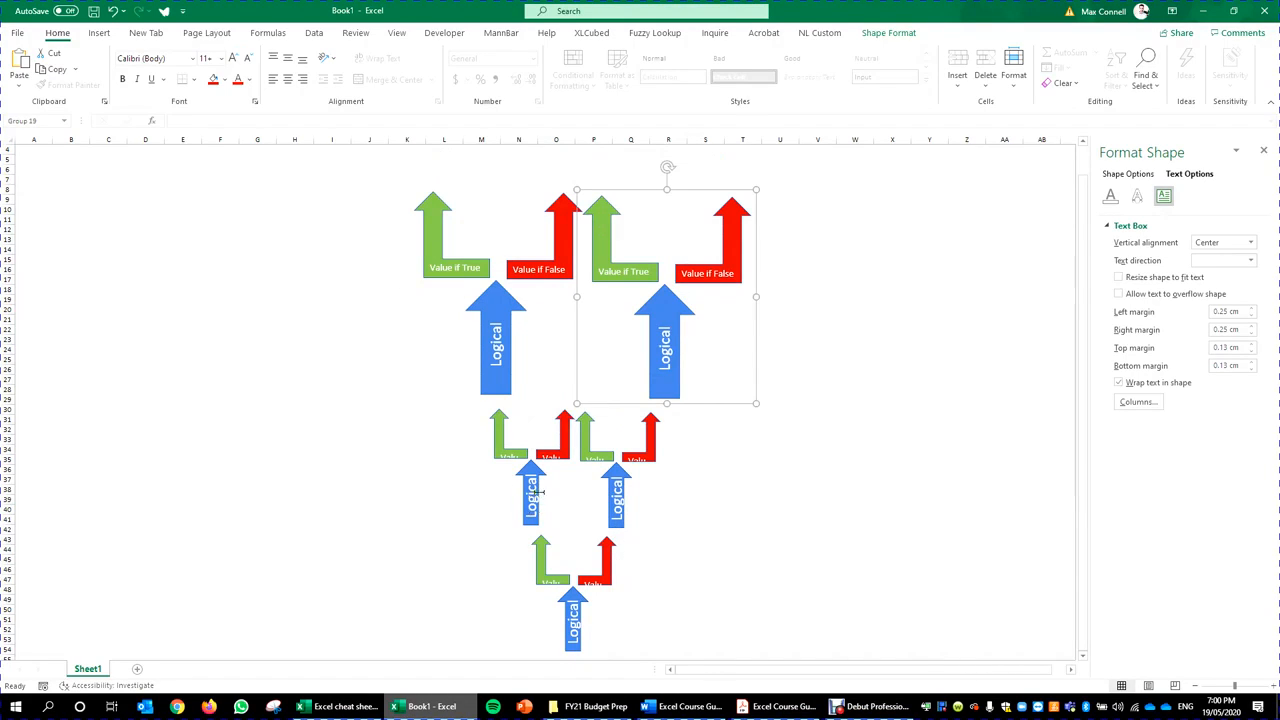
{"action": "scroll", "coordinate": [462, 318], "scroll_direction": "up", "scroll_amount": 1}
{"action": "left_click", "coordinate": [485, 370]}
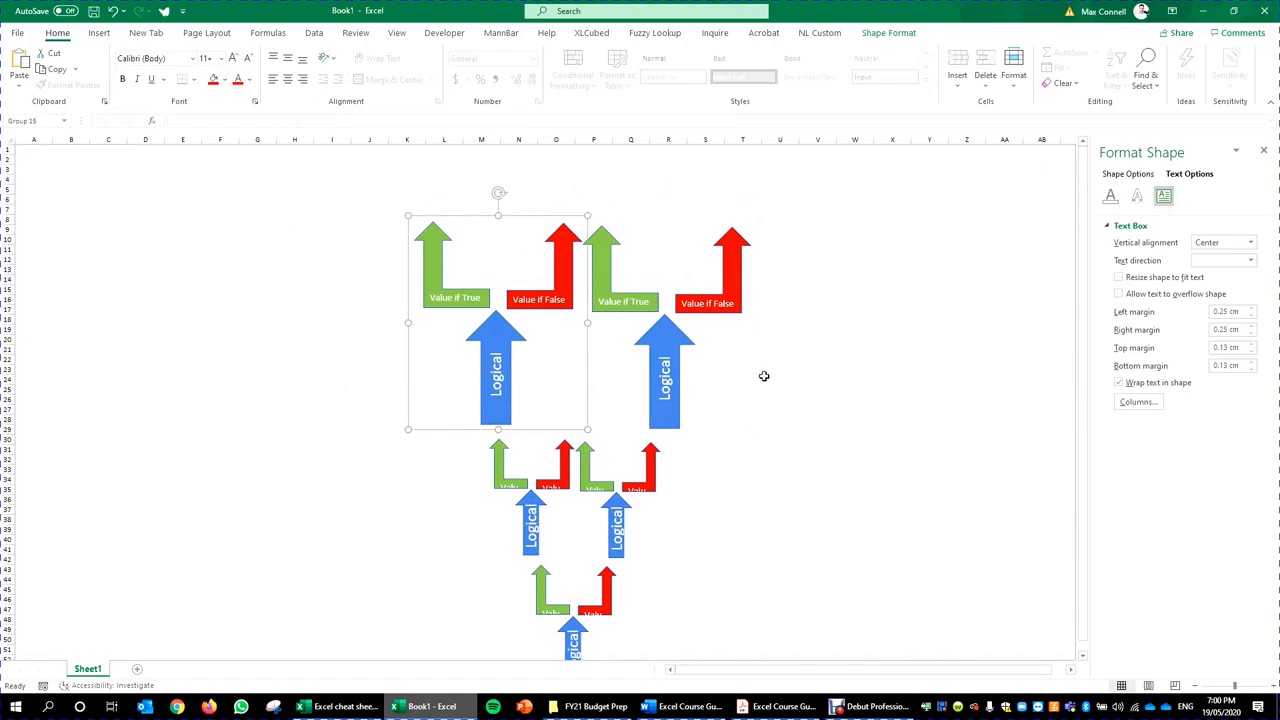
{"action": "left_click", "coordinate": [803, 367]}
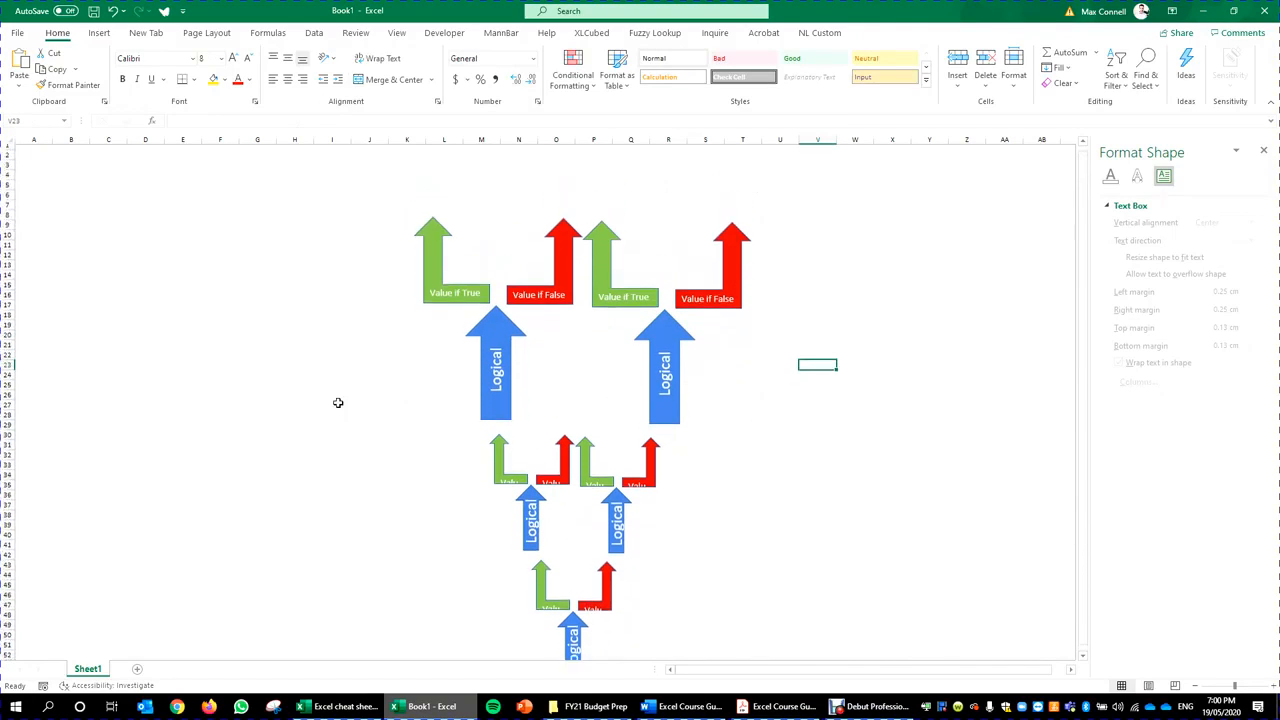
{"action": "left_click", "coordinate": [385, 173]}
{"action": "key", "text": "Right"}
{"action": "key", "text": "Down"}
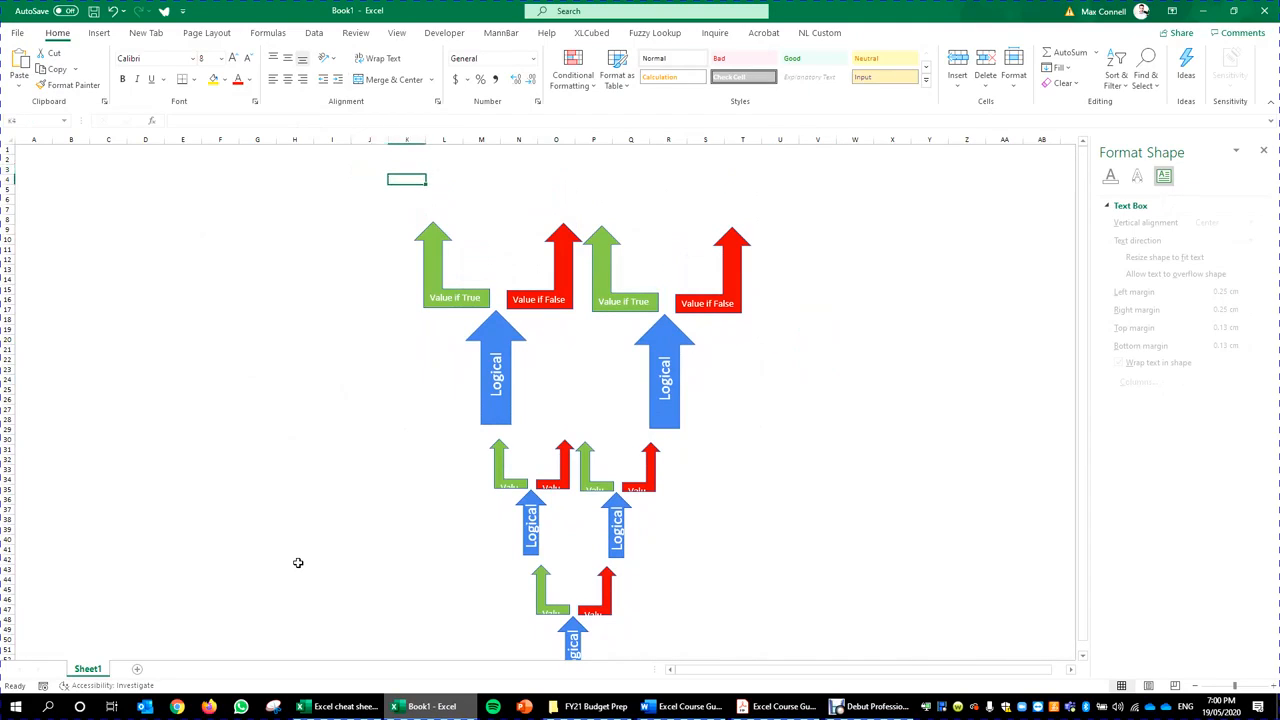
Step: Switch to the Excel Course Guide PDF in Acrobat and highlight the Nesting IF Functions entry under Unit 5: Logical Functions
{"action": "scroll", "coordinate": [394, 480], "scroll_direction": "down", "scroll_amount": 2}
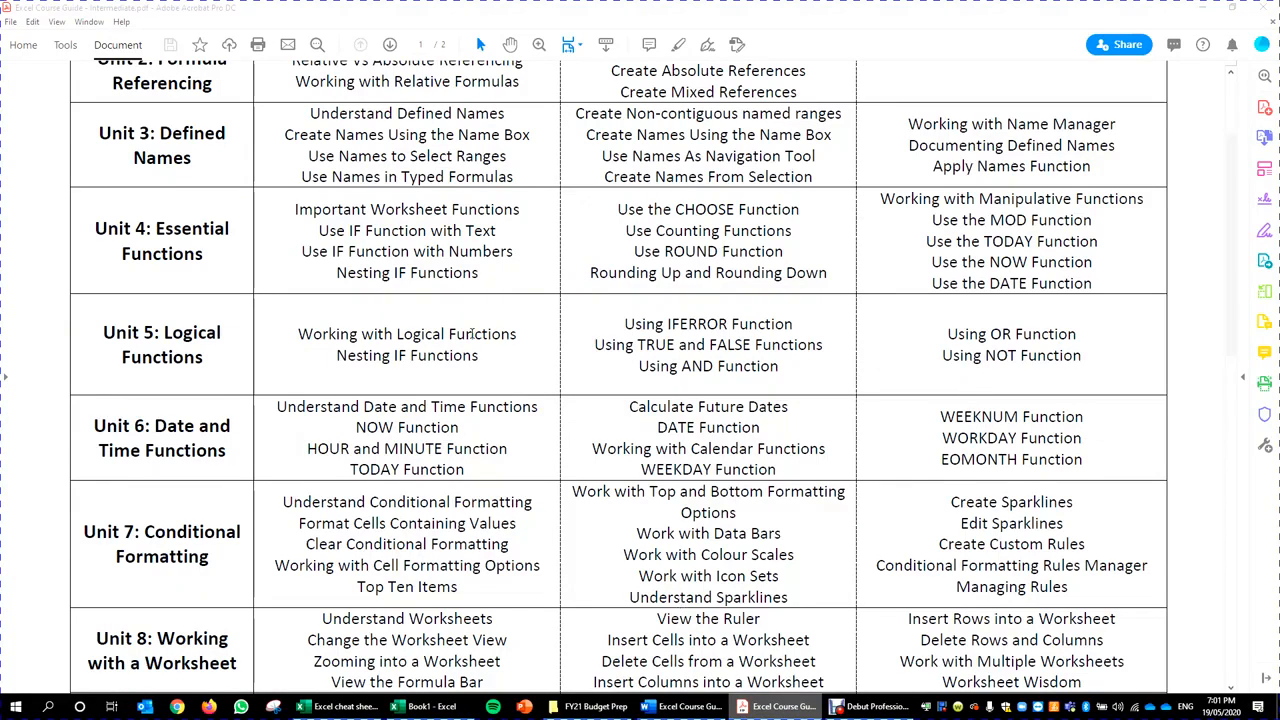
{"action": "mouse_move", "coordinate": [479, 356]}
{"action": "left_mouse_down"}
{"action": "mouse_move", "coordinate": [337, 355]}
{"action": "mouse_move", "coordinate": [498, 362]}
{"action": "left_mouse_up"}
{"action": "left_click", "coordinate": [372, 355]}
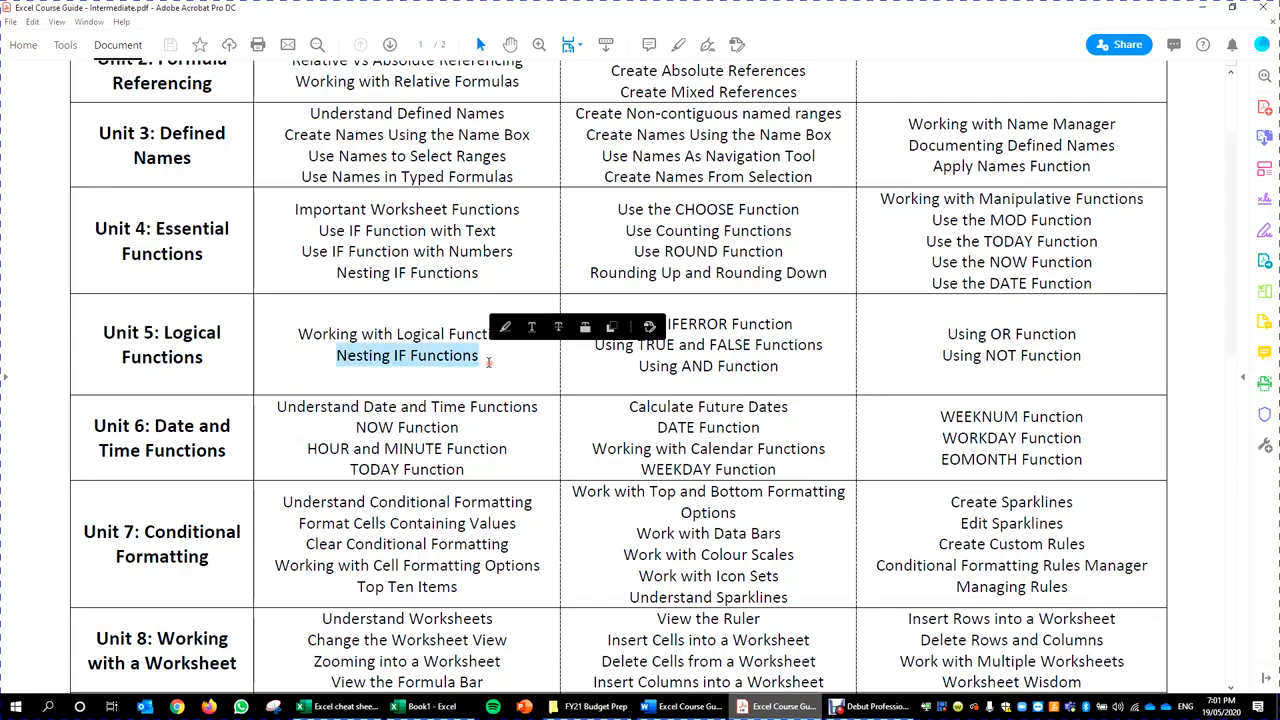
{"action": "left_click", "coordinate": [427, 358]}
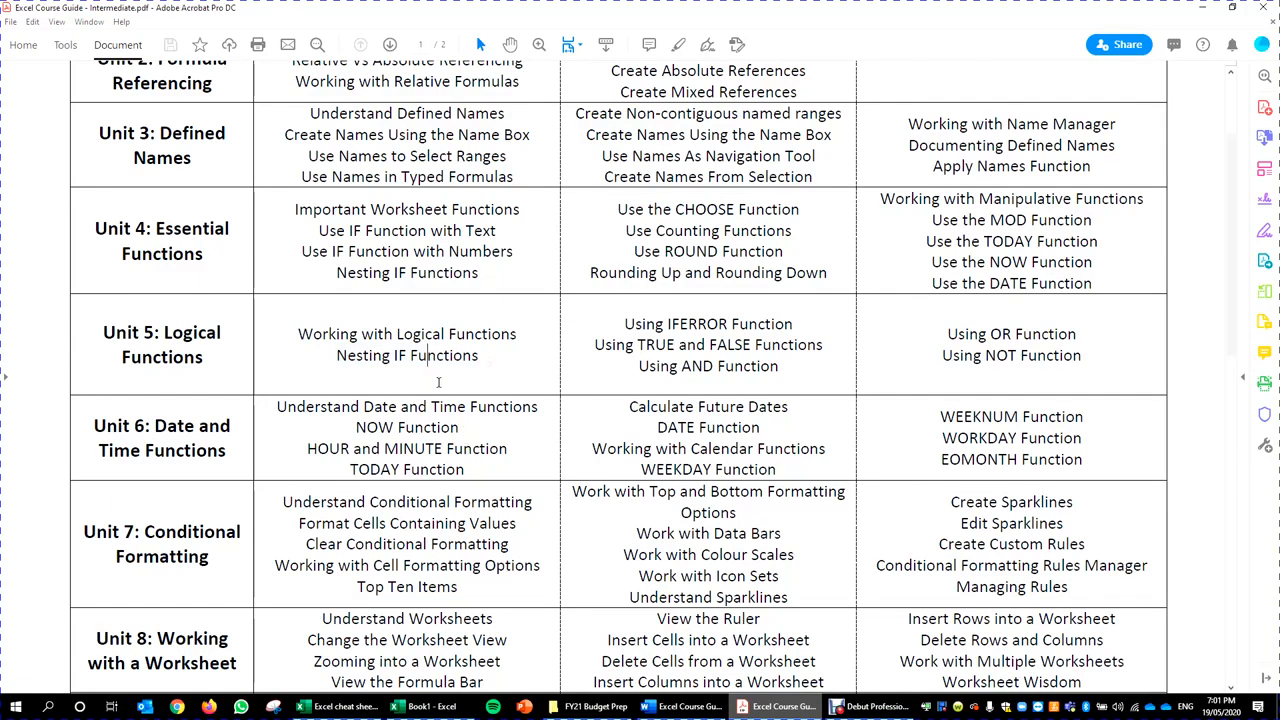
Step: Switch to the Excel cheat sheet workbook and inspect Example 1 on the IF sheet, including the first Result formula in E31
{"action": "key", "text": "alt+Tab"}
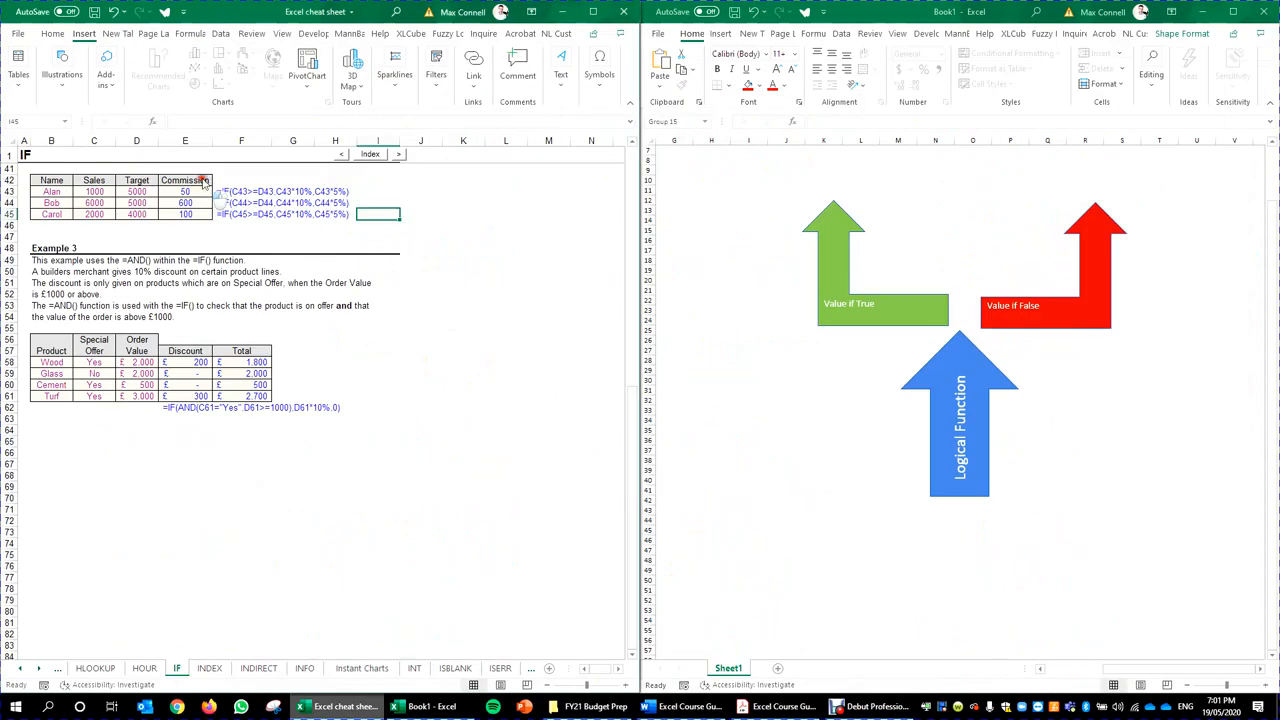
{"action": "scroll", "coordinate": [220, 200], "scroll_direction": "up", "scroll_amount": 8}
{"action": "scroll", "coordinate": [63, 253], "scroll_direction": "up", "scroll_amount": 1}
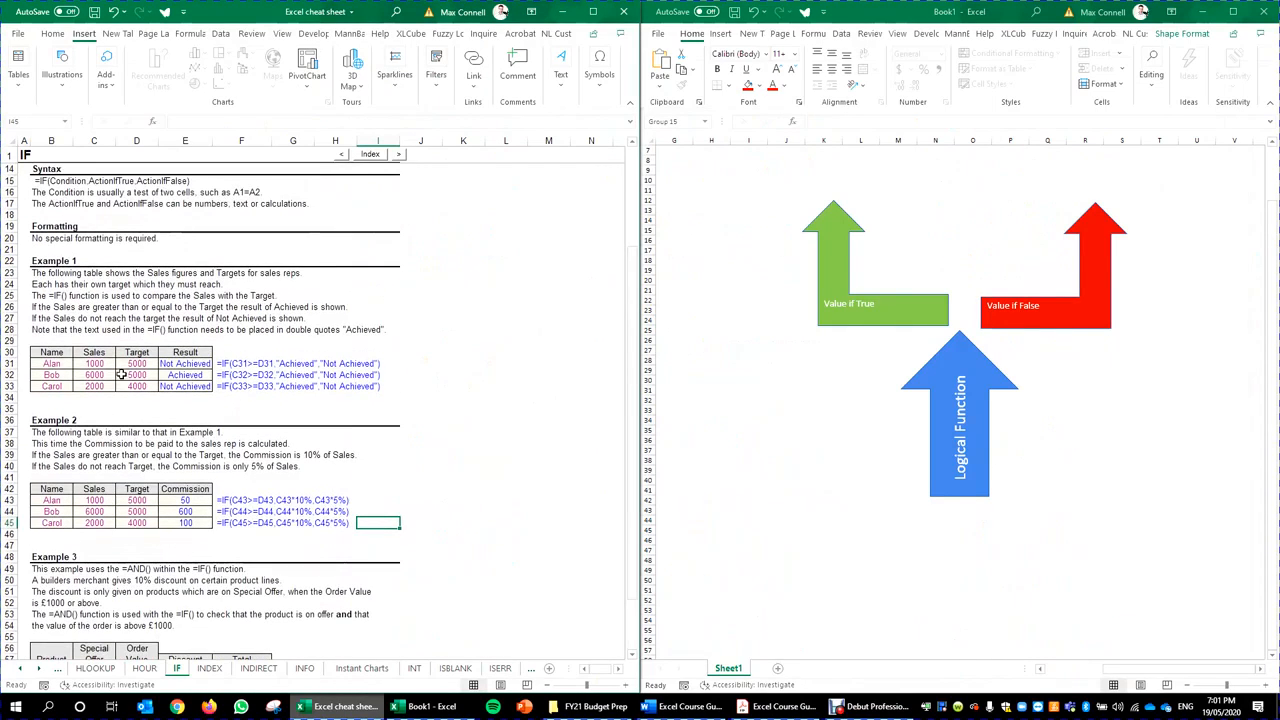
{"action": "left_click", "coordinate": [57, 387]}
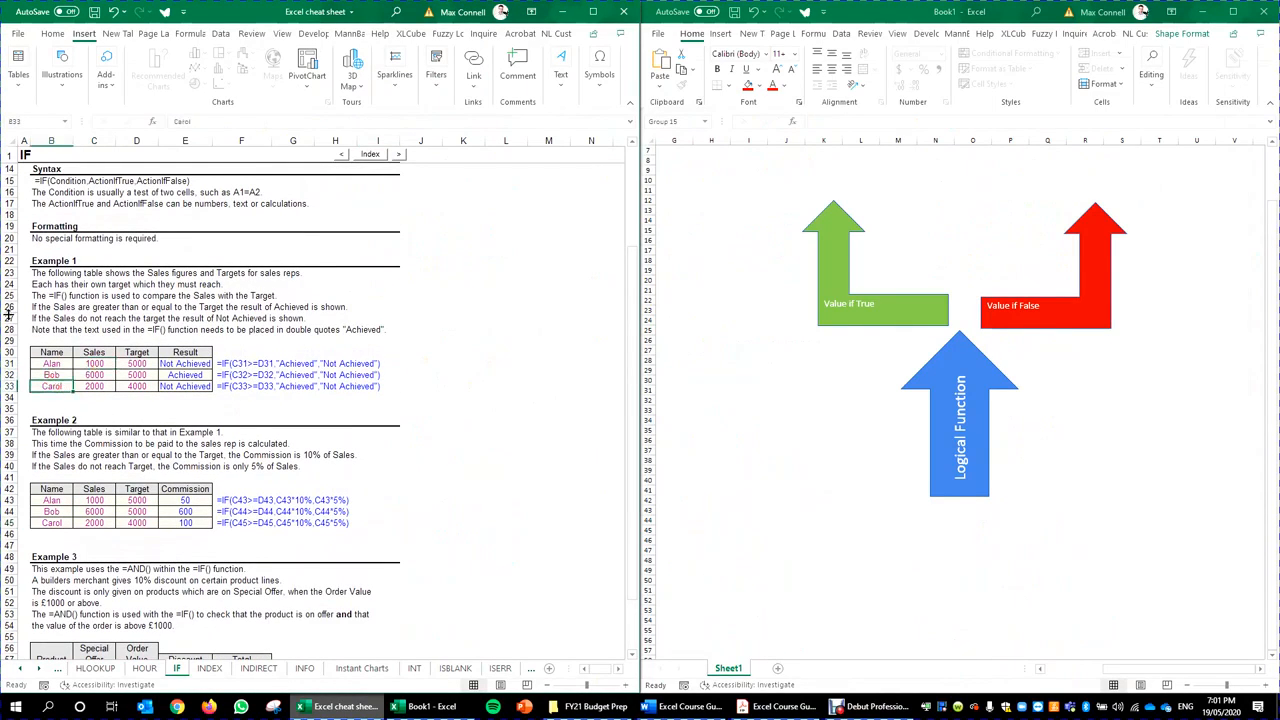
{"action": "left_click", "coordinate": [94, 375]}
{"action": "scroll", "coordinate": [200, 420], "scroll_direction": "down", "scroll_amount": 1}
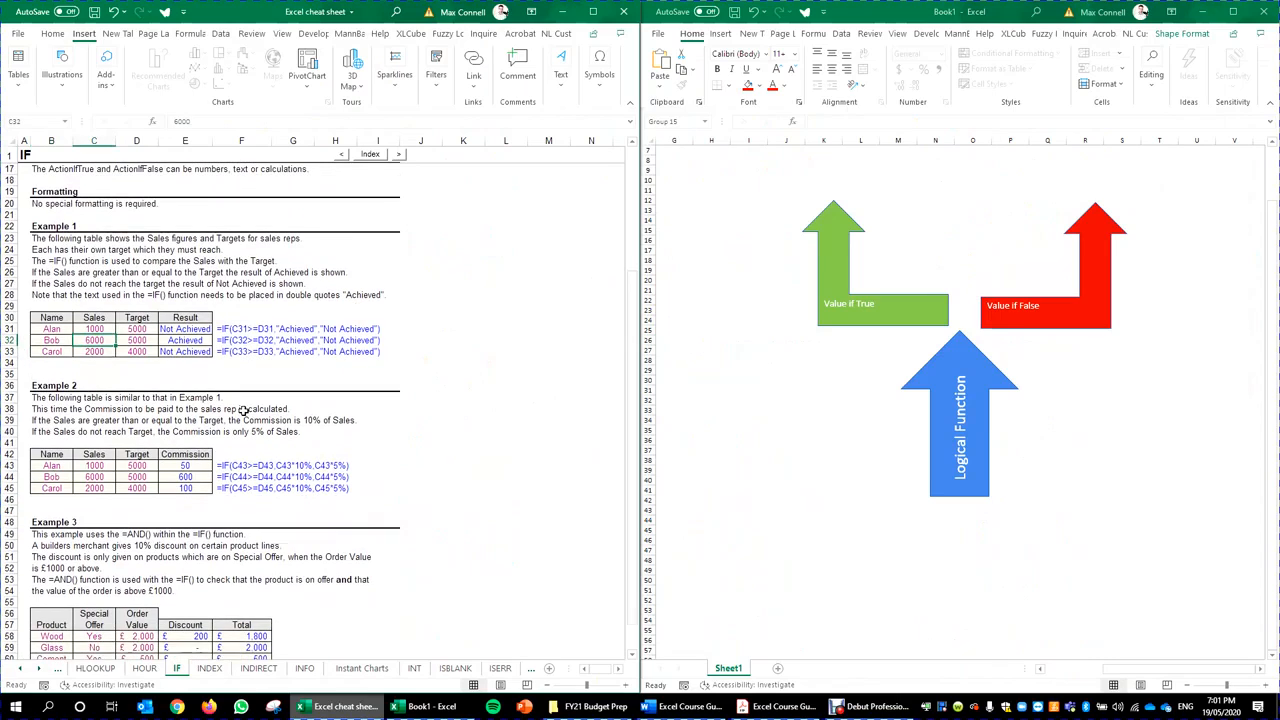
{"action": "left_click", "coordinate": [200, 330]}
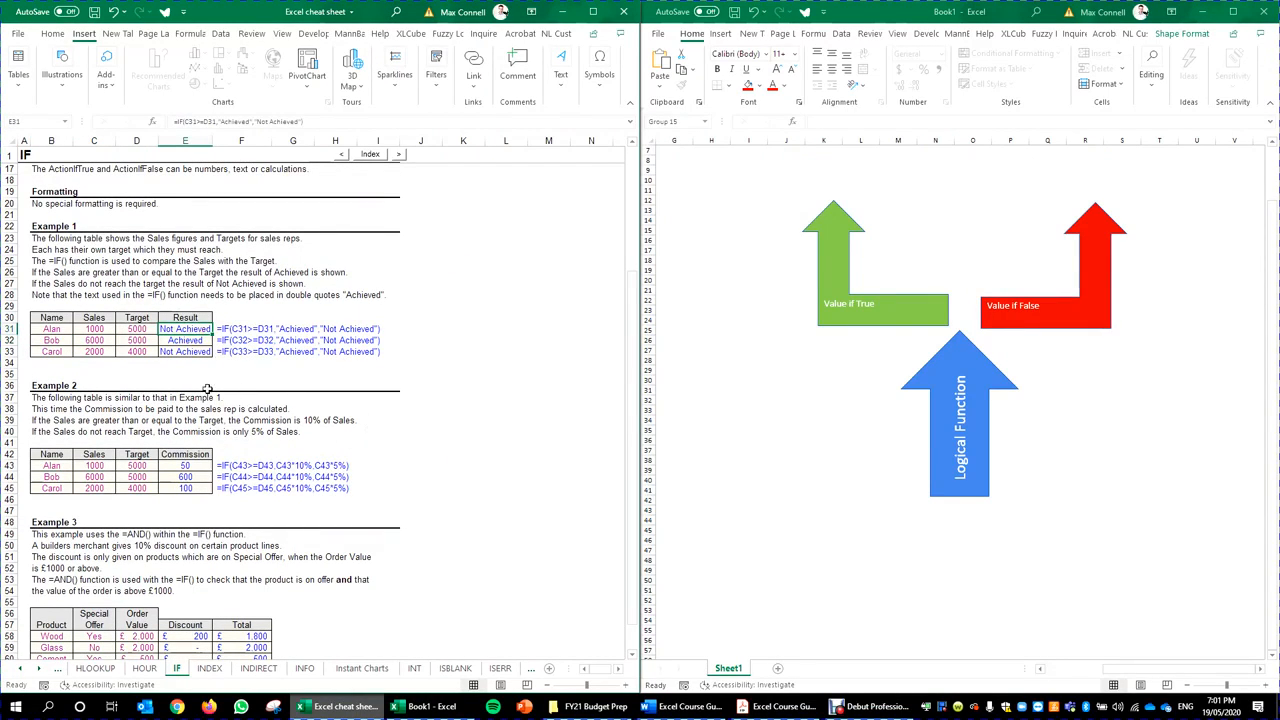
Step: Try removing the fill from the Logical Function arrow in Book1, and undo the change
{"action": "left_click", "coordinate": [928, 472]}
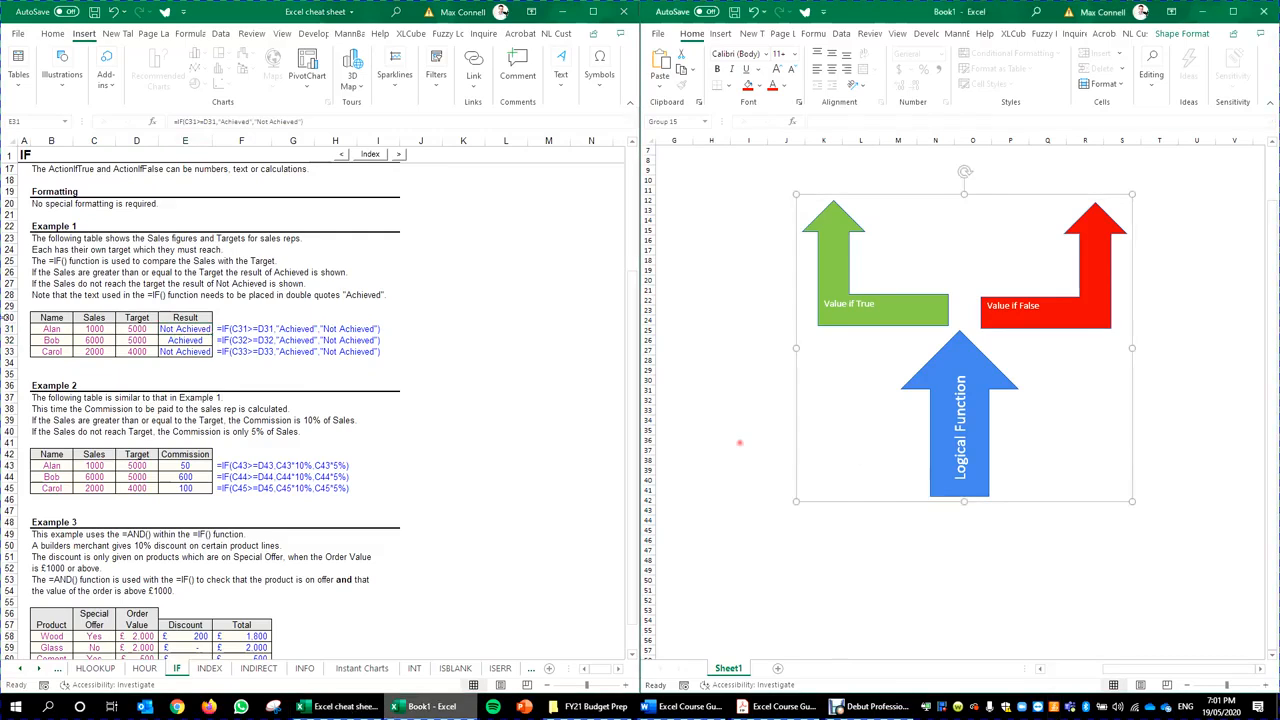
{"action": "left_click", "coordinate": [936, 436]}
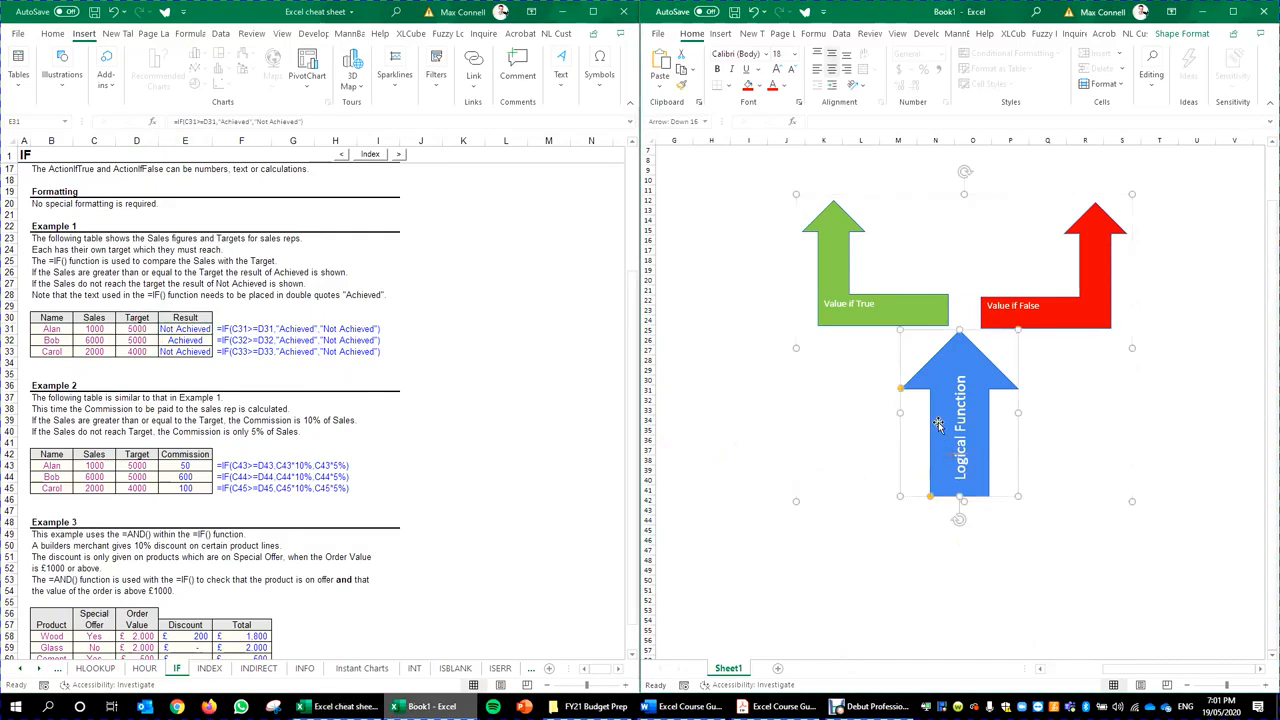
{"action": "left_click", "coordinate": [757, 86]}
{"action": "left_click", "coordinate": [777, 253]}
{"action": "left_click", "coordinate": [896, 533]}
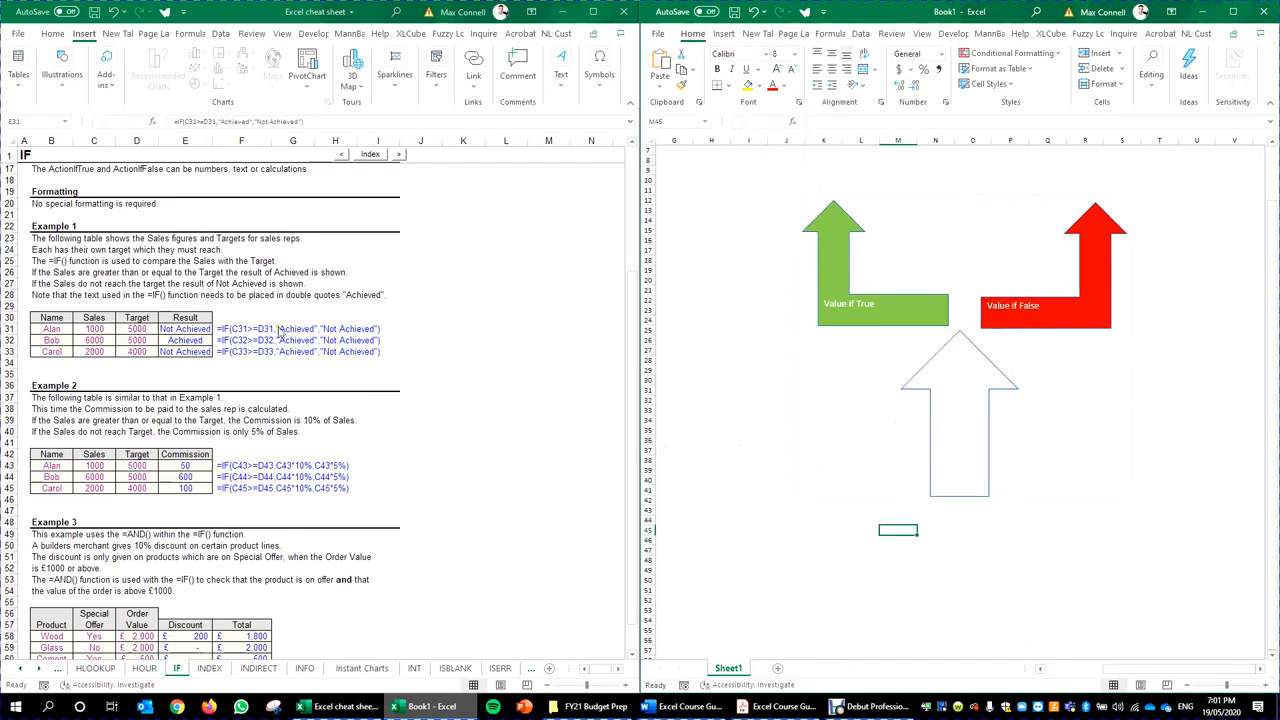
{"action": "key", "text": "ctrl+z"}
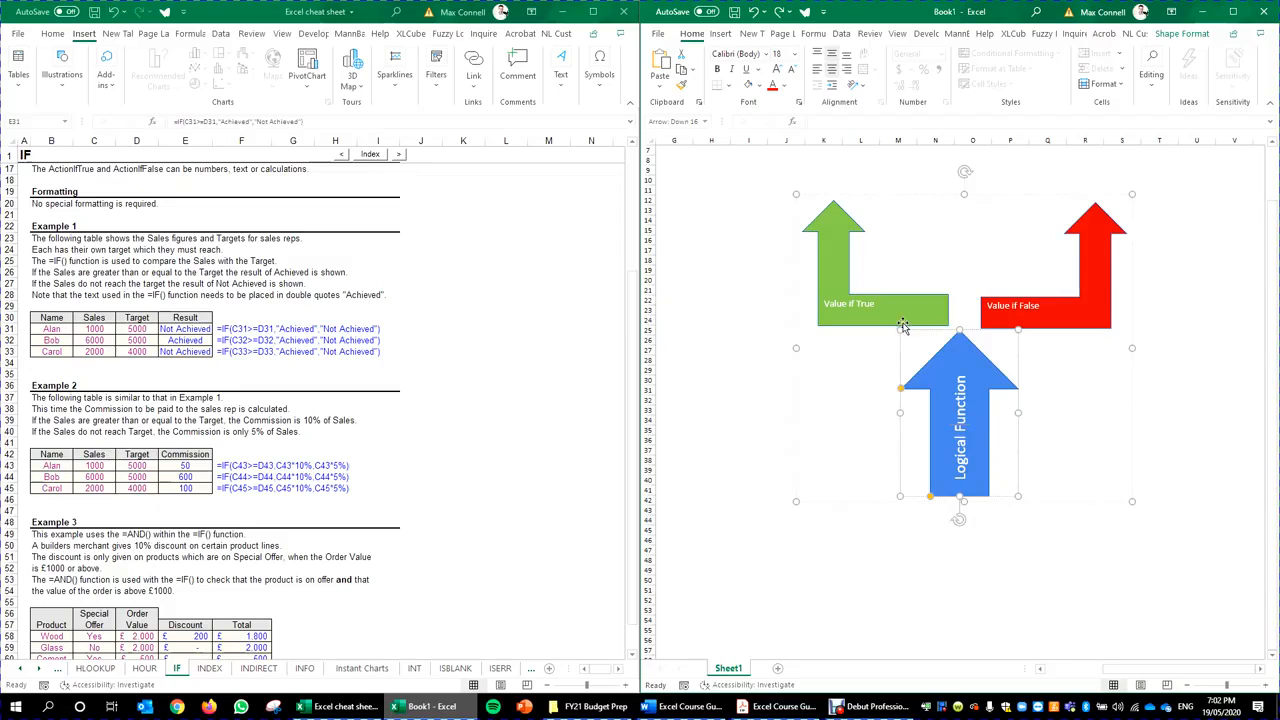
Step: Add large blue text labels above the diagram: "Achieved" over the green Value if True arrow and "Not Achieved" over the red Value if False arrow
{"action": "left_click", "coordinate": [1048, 331]}
{"action": "left_click", "coordinate": [1075, 320]}
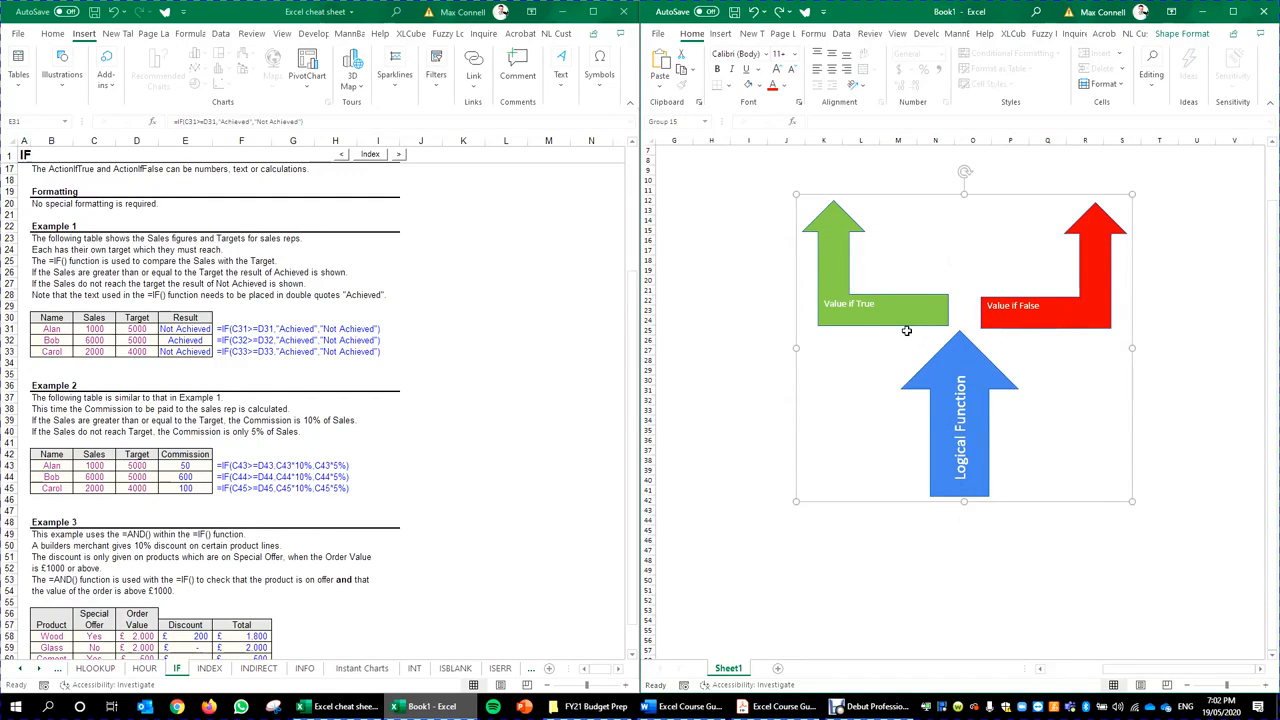
{"action": "left_click", "coordinate": [920, 320]}
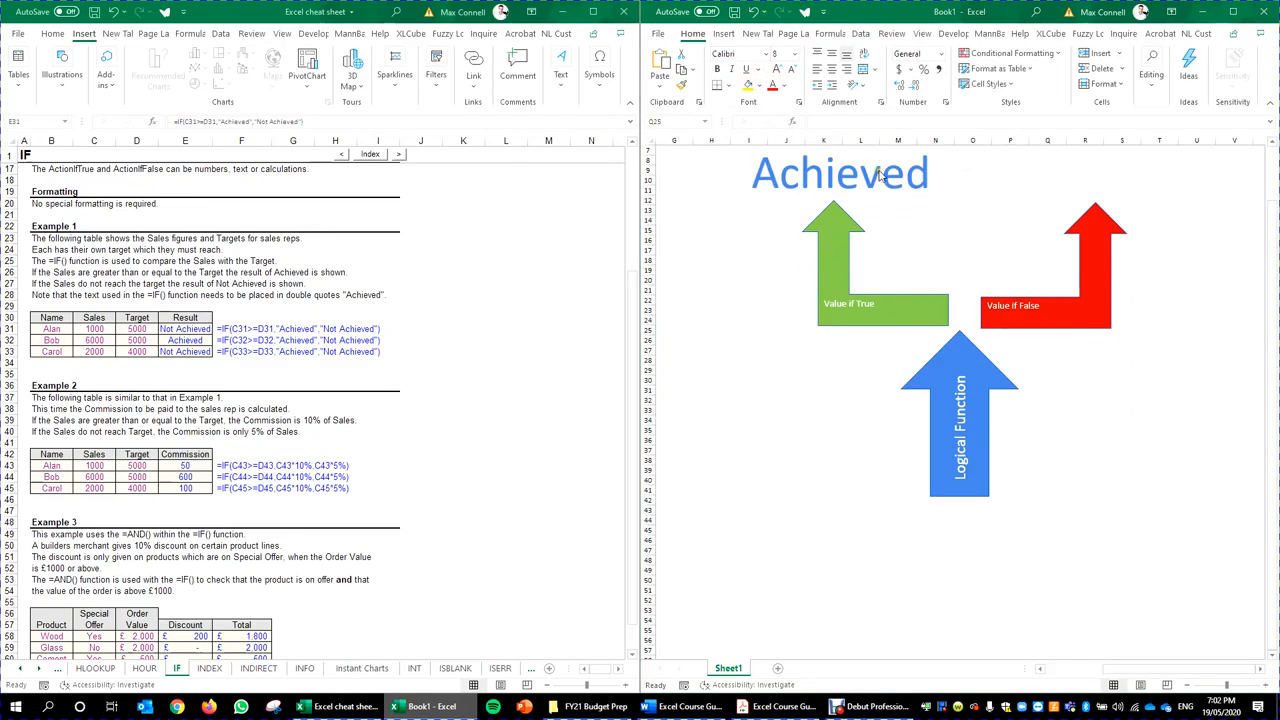
{"action": "left_click", "coordinate": [839, 176]}
{"action": "left_click", "coordinate": [335, 317]}
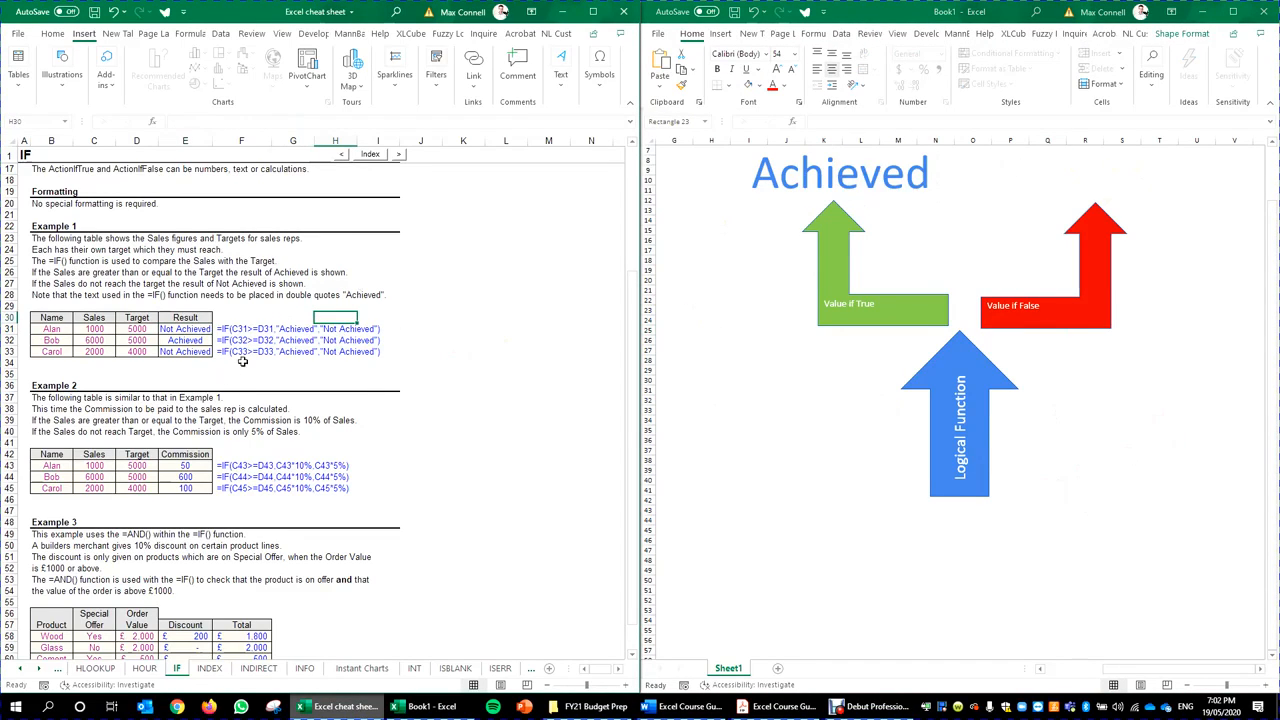
{"action": "left_click", "coordinate": [906, 176]}
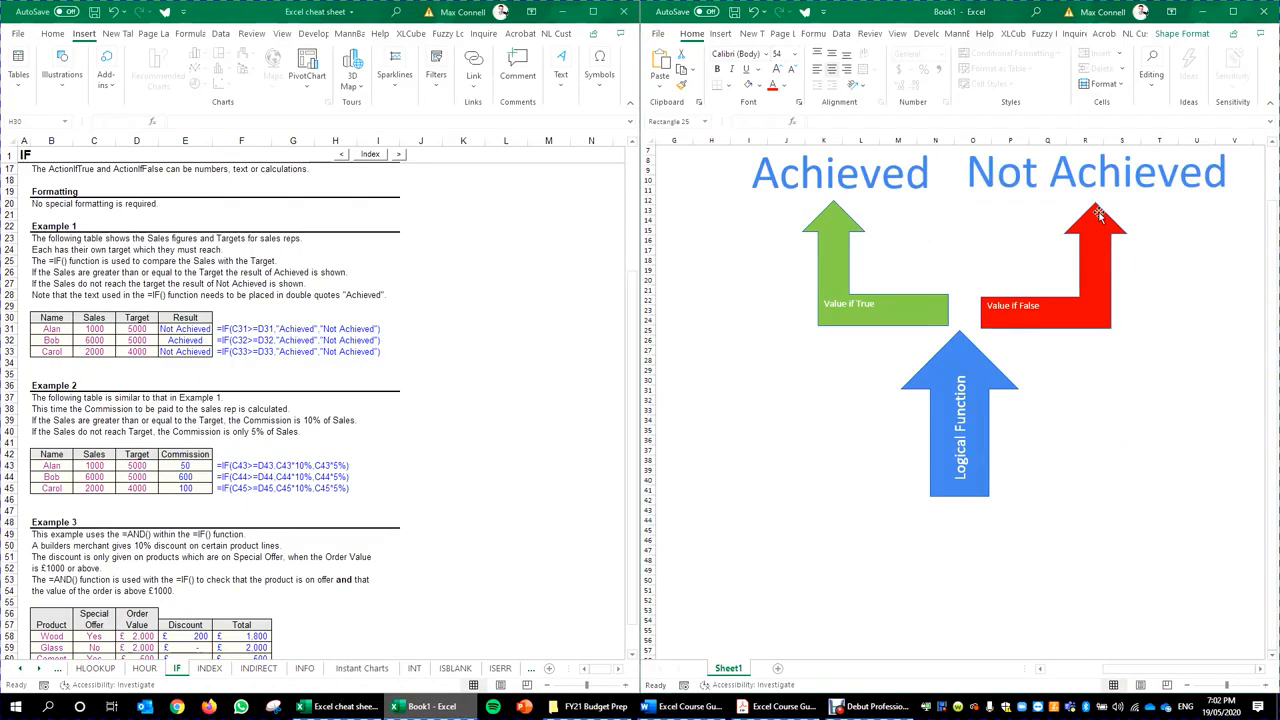
Step: Open the IF formula in Result cell E31 of the cheat sheet and examine its logical test and value-if-true arguments
{"action": "left_click", "coordinate": [185, 351]}
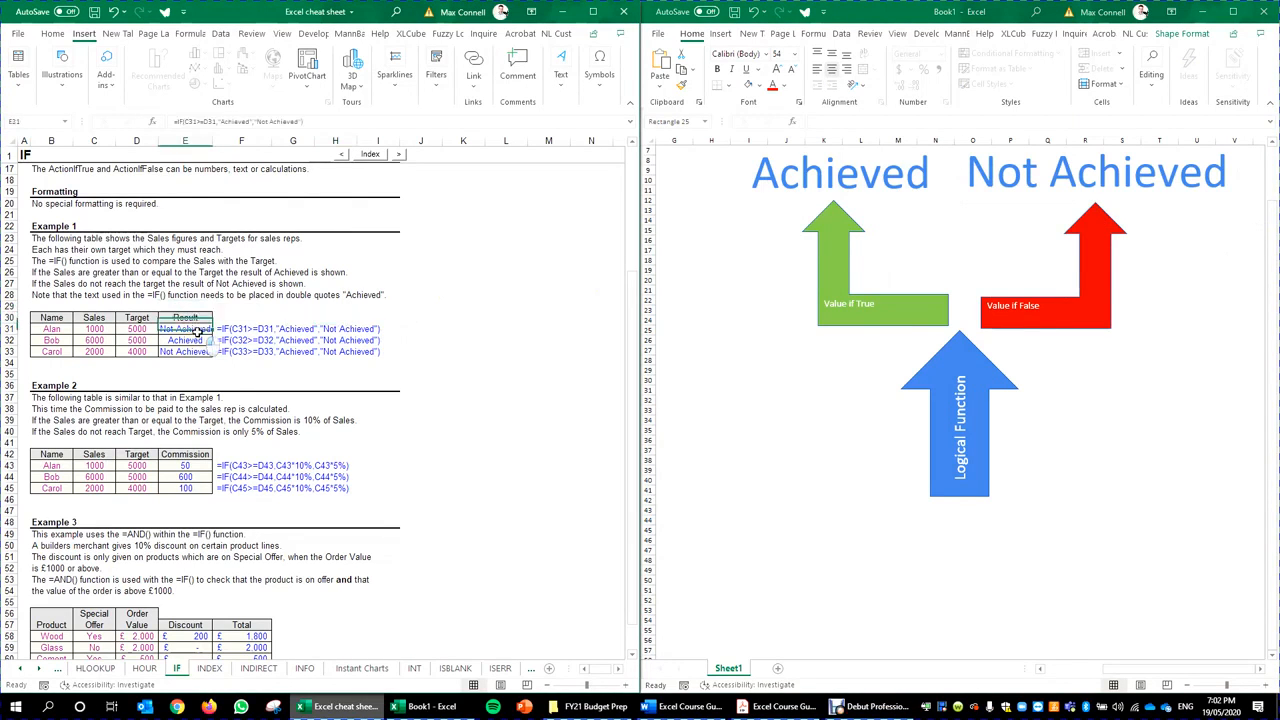
{"action": "double_click", "coordinate": [198, 332]}
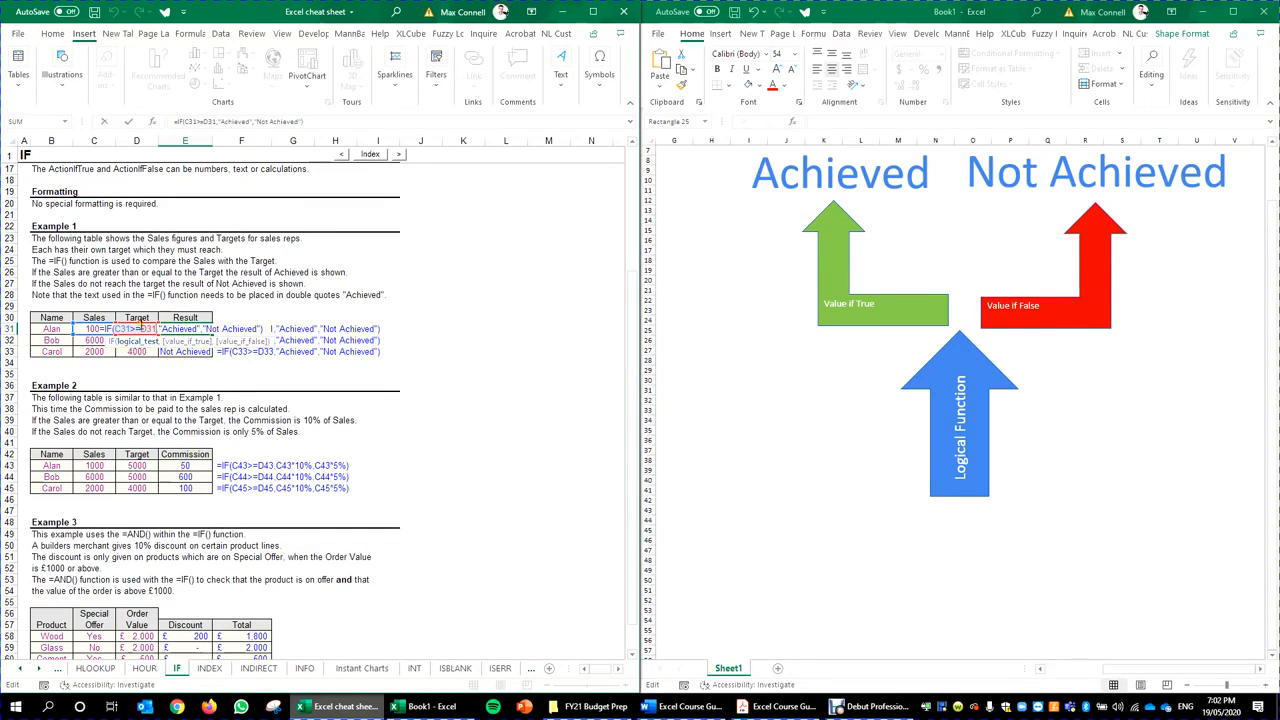
{"action": "left_click", "coordinate": [176, 343]}
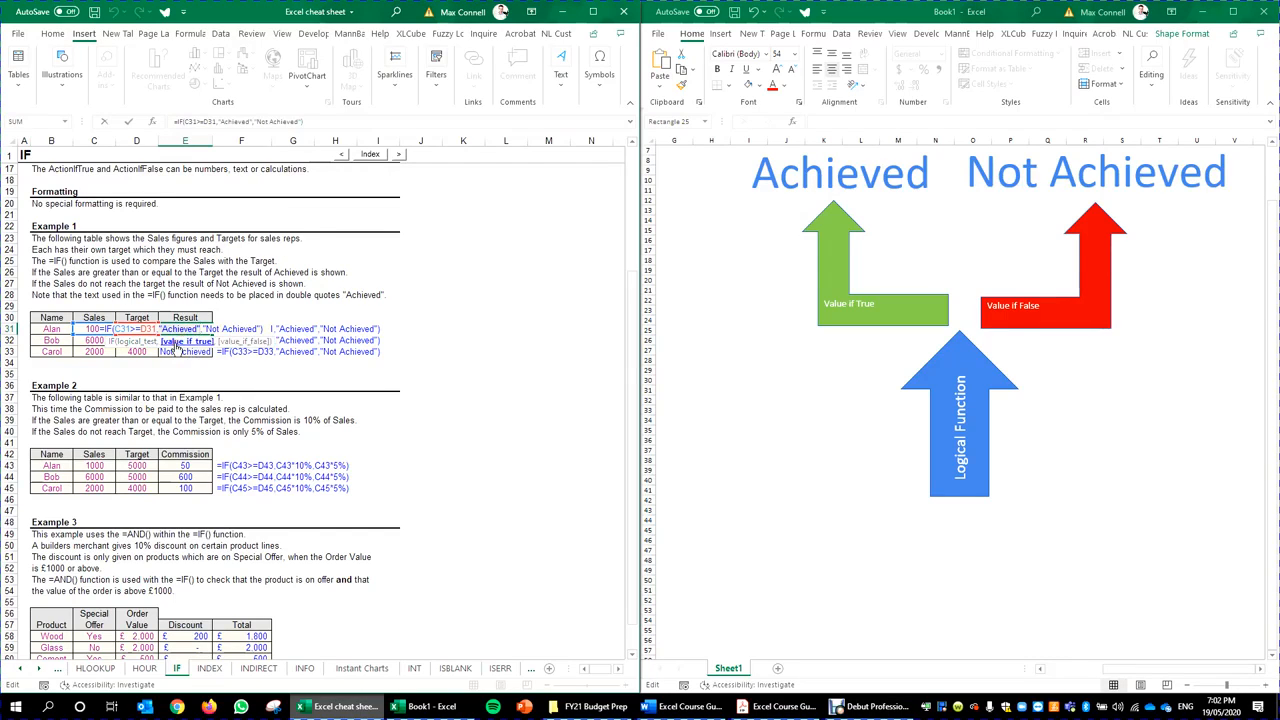
{"action": "left_click", "coordinate": [178, 330]}
{"action": "left_click", "coordinate": [200, 329]}
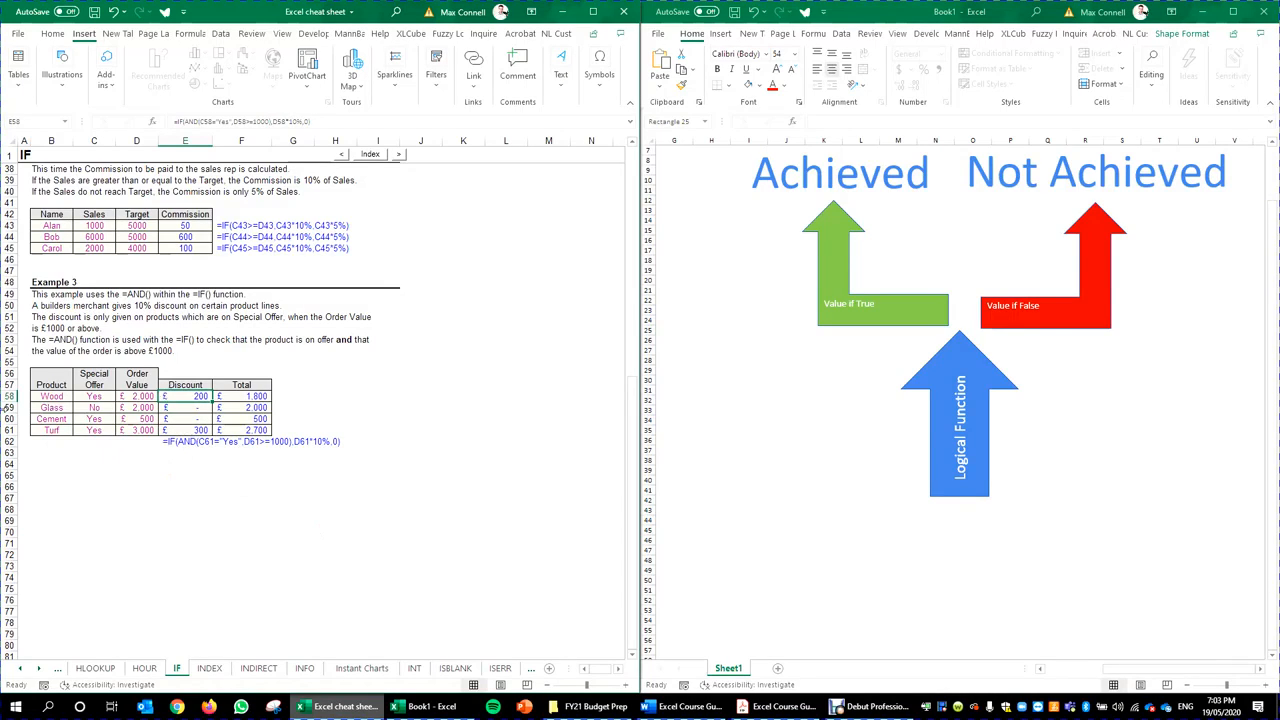
Step: Move the grouped arrow diagram in Book1 down, leaving a gap beneath the Achieved and Not Achieved labels
{"action": "left_click", "coordinate": [847, 321]}
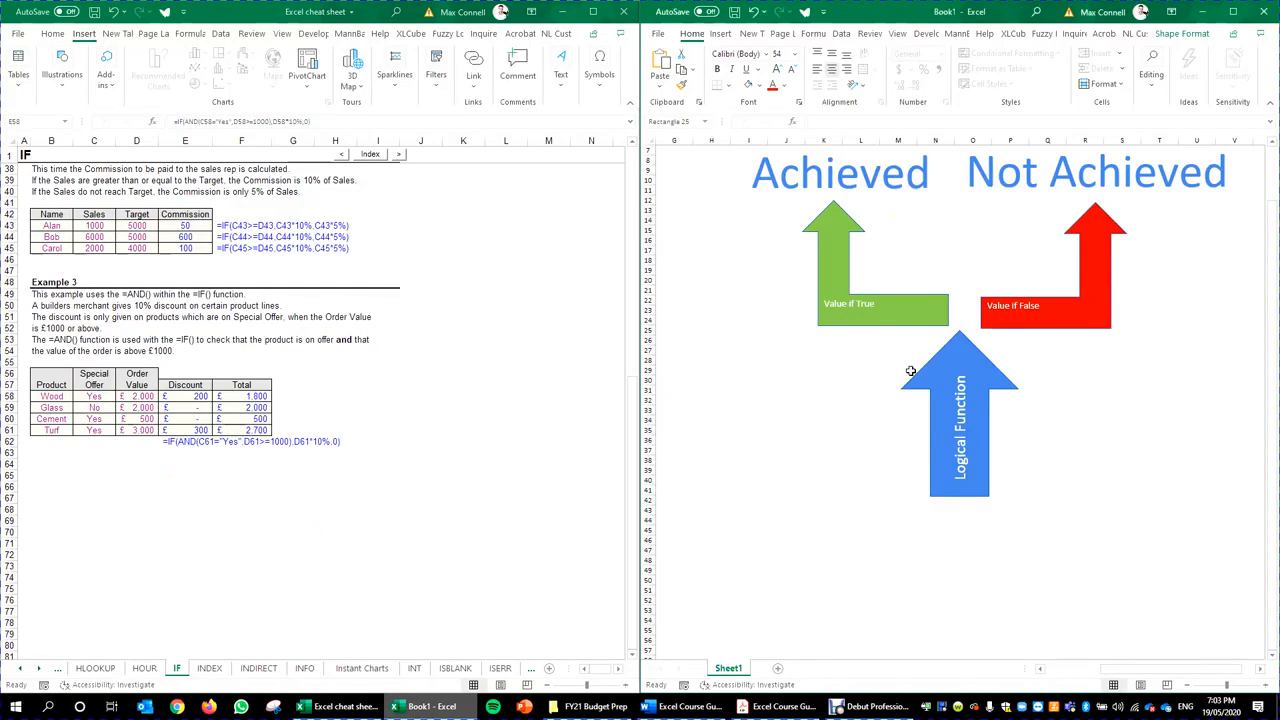
{"action": "left_click", "coordinate": [923, 437]}
{"action": "left_click", "coordinate": [965, 479]}
{"action": "left_click", "coordinate": [1010, 503]}
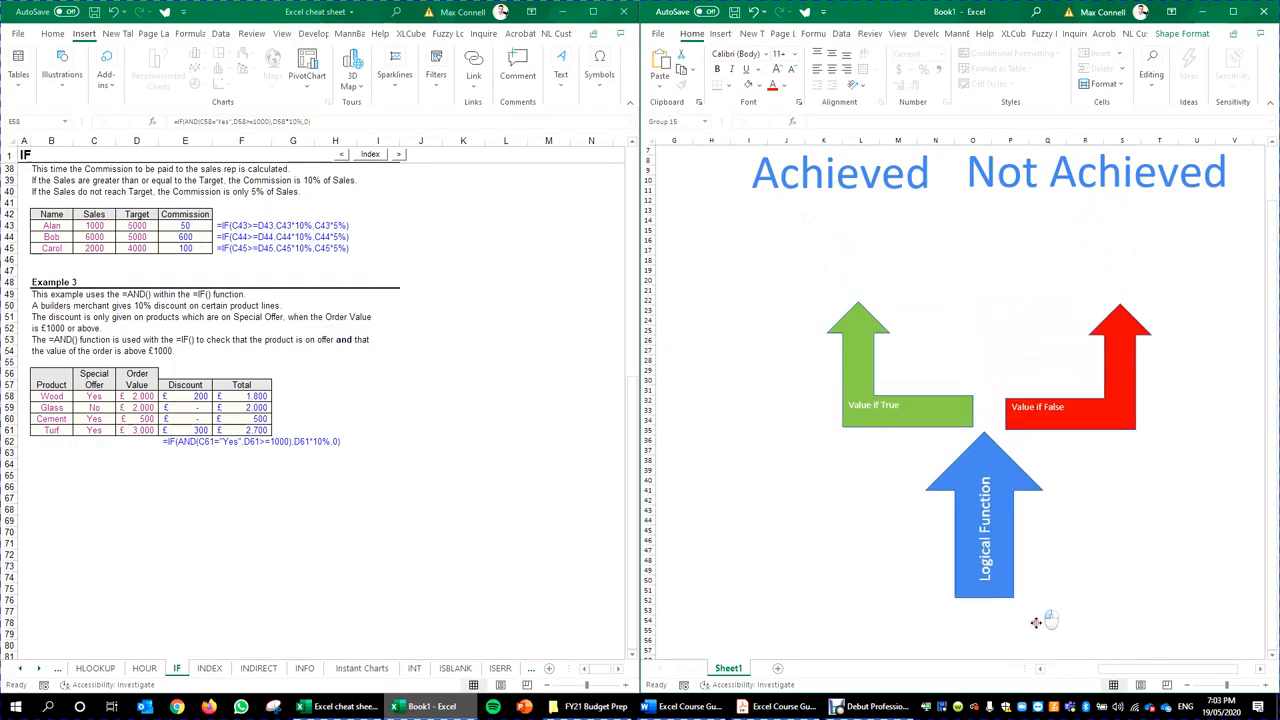
{"action": "scroll", "coordinate": [1002, 610], "scroll_direction": "down", "scroll_amount": 1}
{"action": "left_click_drag", "start_coordinate": [1062, 492], "coordinate": [1049, 561]}
Step: Paste a second copy of the arrow diagram, move the original up beside it, and delete the original
{"action": "key", "text": "ctrl+v"}
{"action": "left_click_drag", "start_coordinate": [957, 604], "coordinate": [967, 611]}
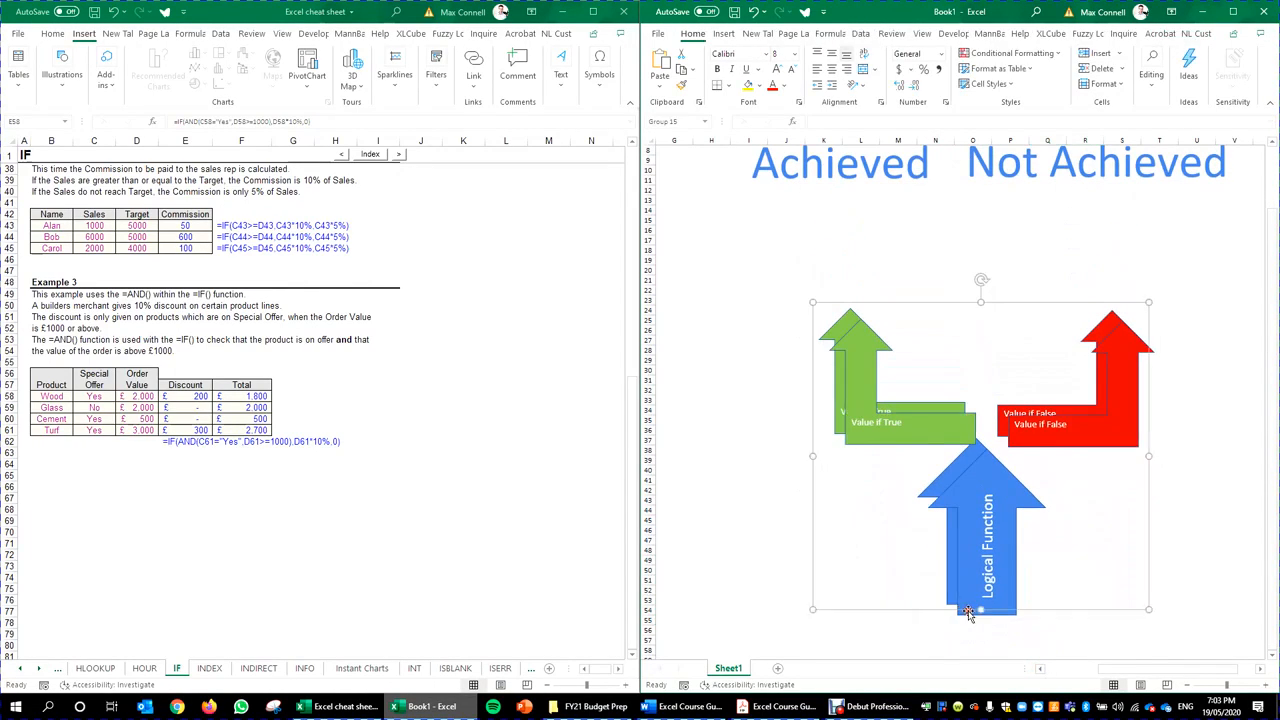
{"action": "left_click_drag", "start_coordinate": [1047, 617], "coordinate": [881, 517]}
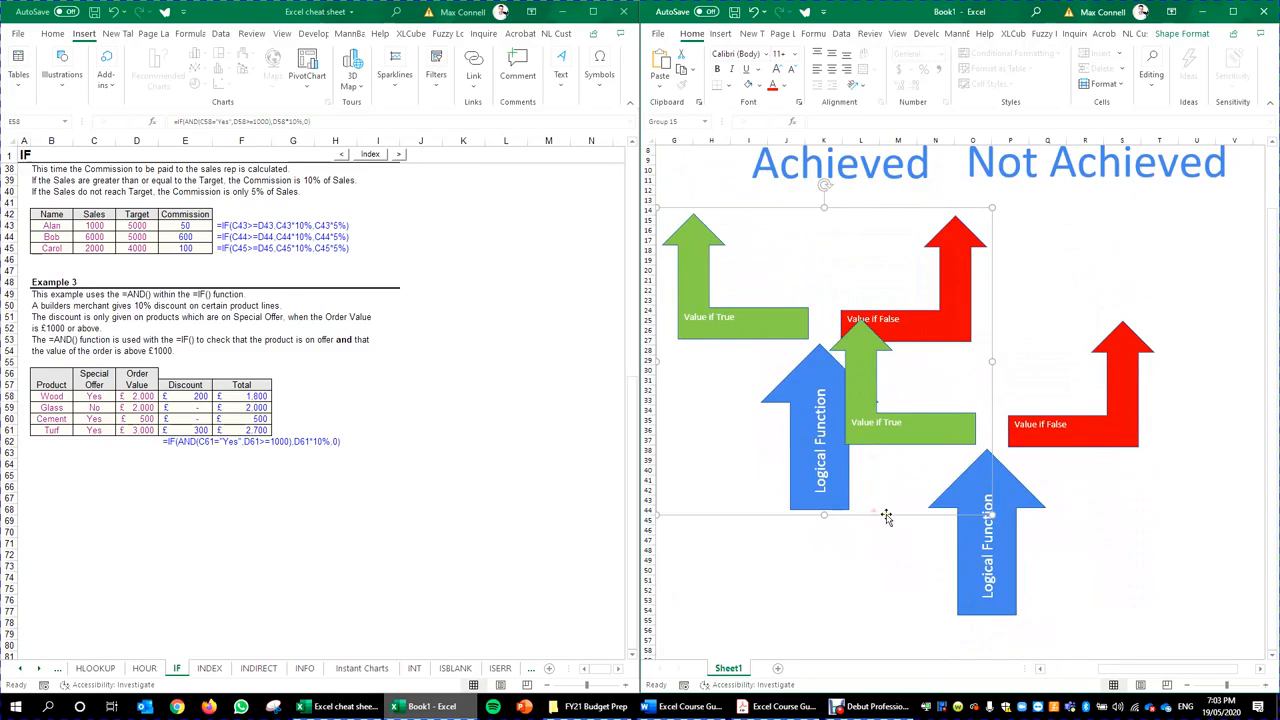
{"action": "key", "text": "Delete"}
{"action": "left_click", "coordinate": [828, 252]}
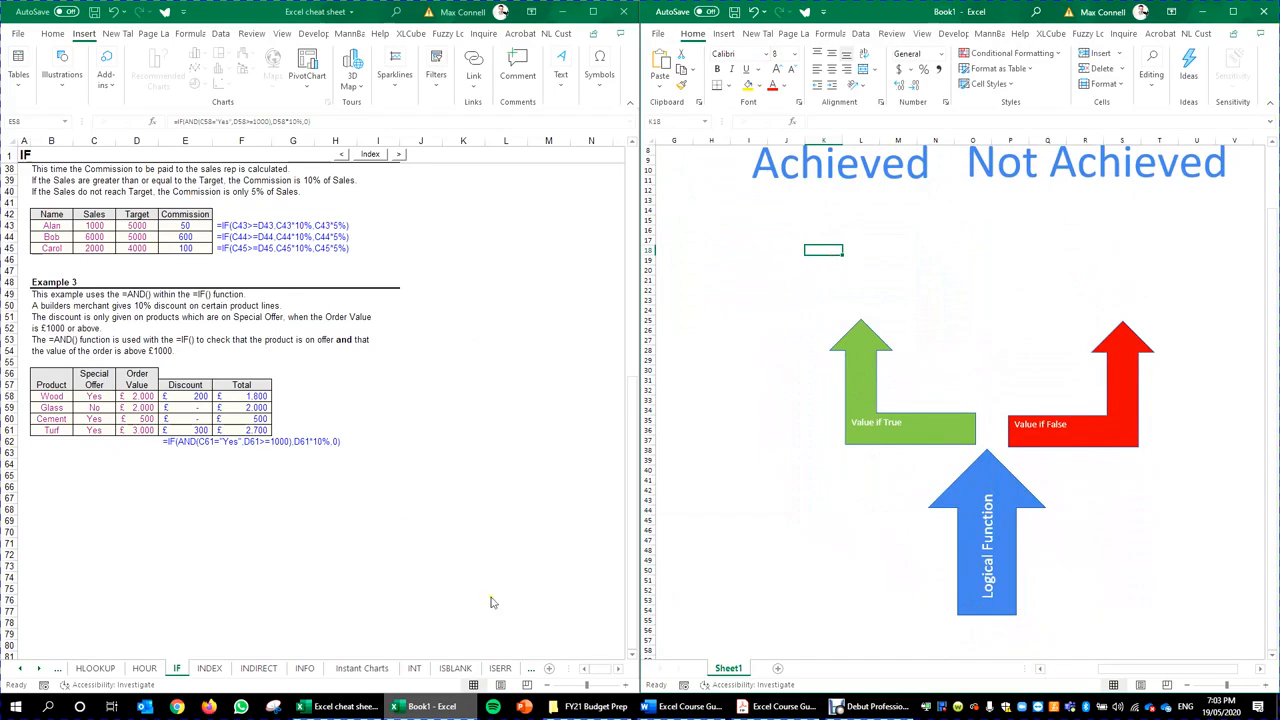
Step: Select the diagram's Logical Function arrow and review the Special Offer discount condition in row 51 of Example 3
{"action": "left_click", "coordinate": [1042, 541]}
{"action": "left_click", "coordinate": [1011, 580]}
{"action": "left_click", "coordinate": [1010, 562]}
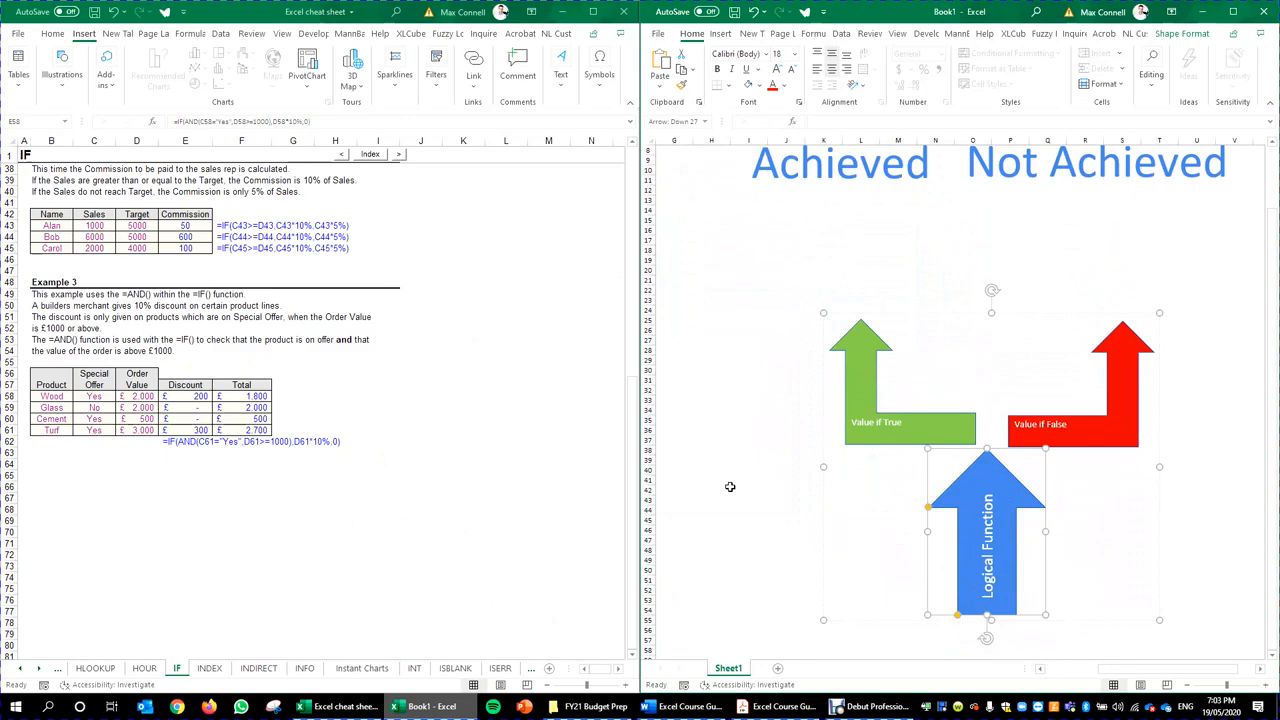
{"action": "left_click", "coordinate": [45, 317]}
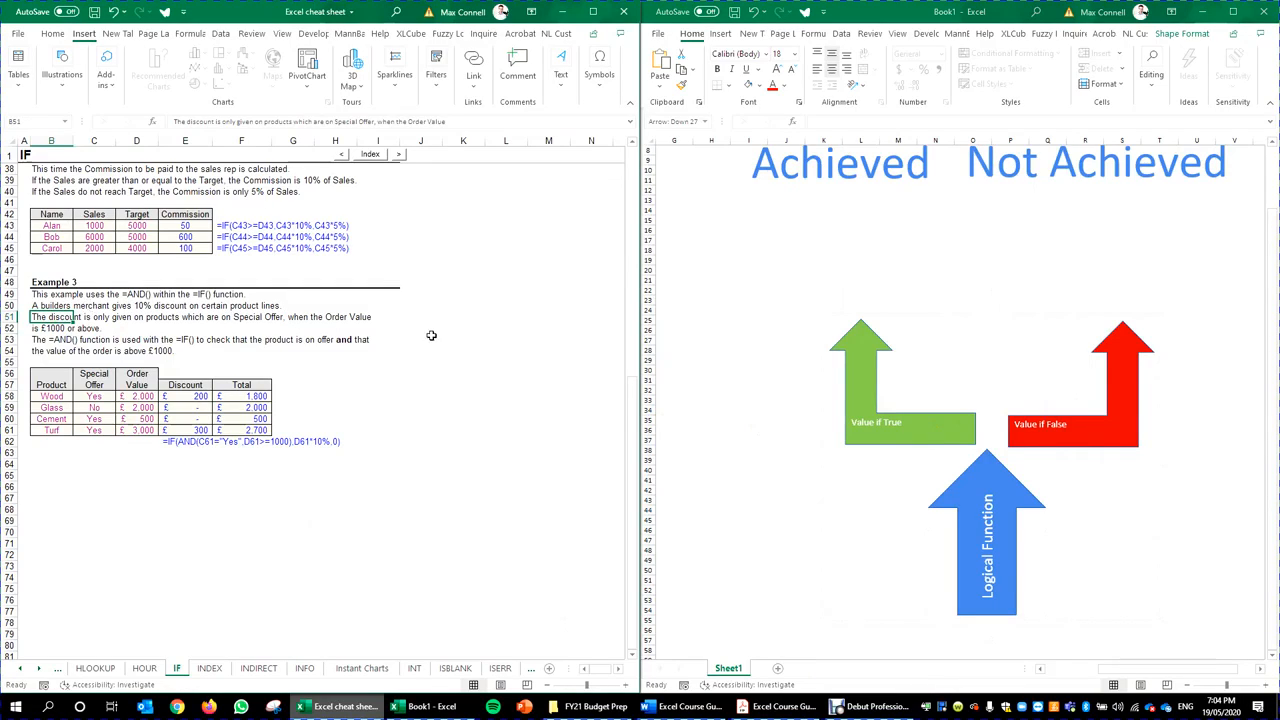
{"action": "left_click", "coordinate": [248, 316]}
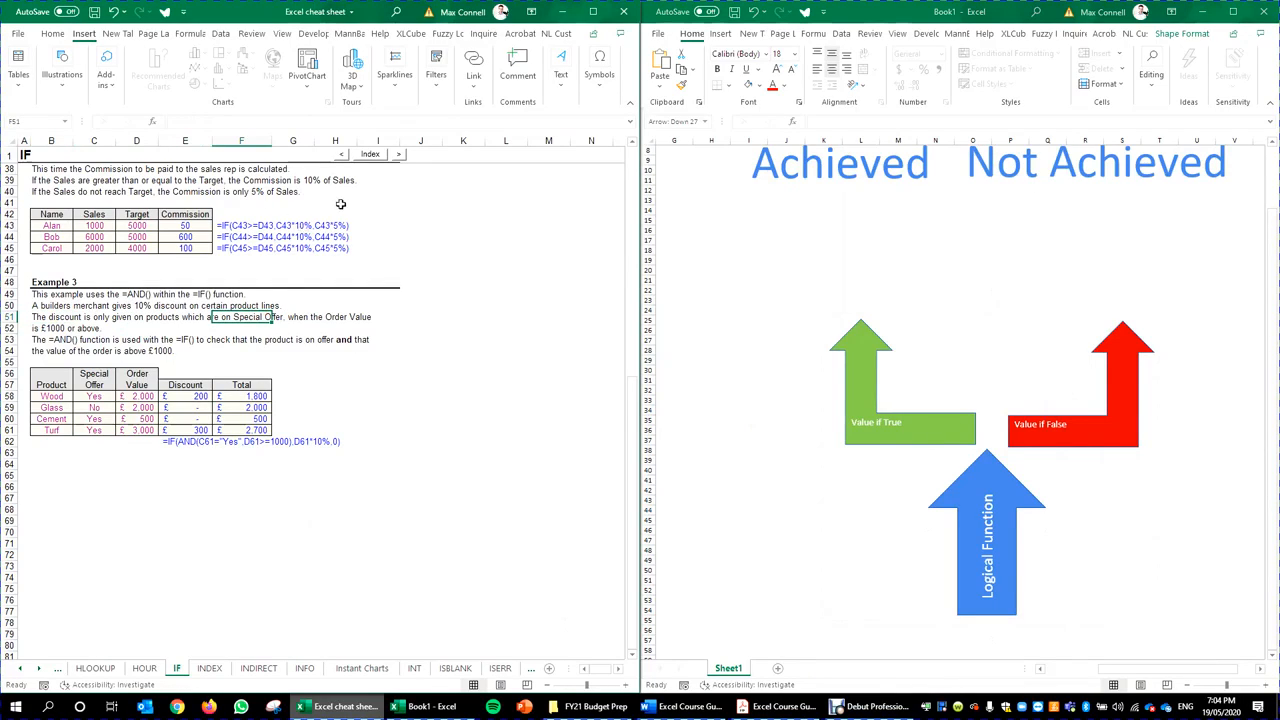
Step: Enter "Is" in cell O58 of Book1, below the diagram's Logical Function arrow
{"action": "left_click", "coordinate": [44, 317]}
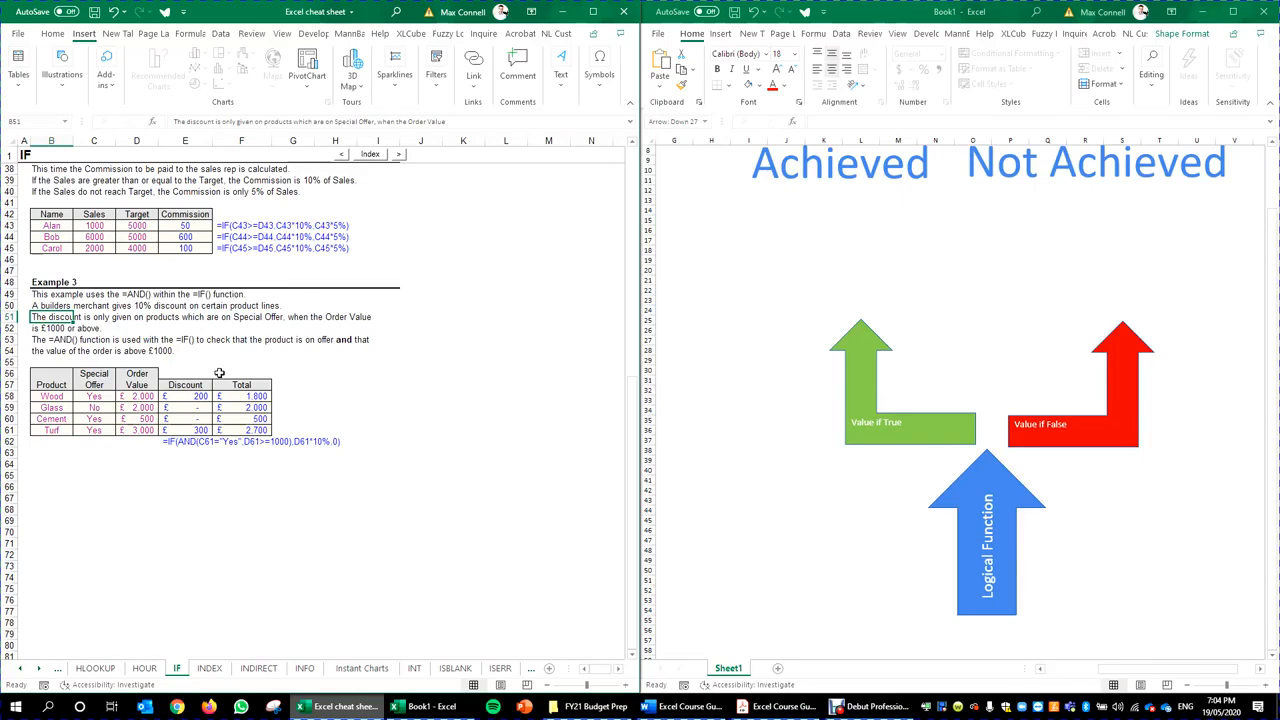
{"action": "scroll", "coordinate": [974, 506], "scroll_direction": "down", "scroll_amount": 5}
{"action": "left_click", "coordinate": [974, 504]}
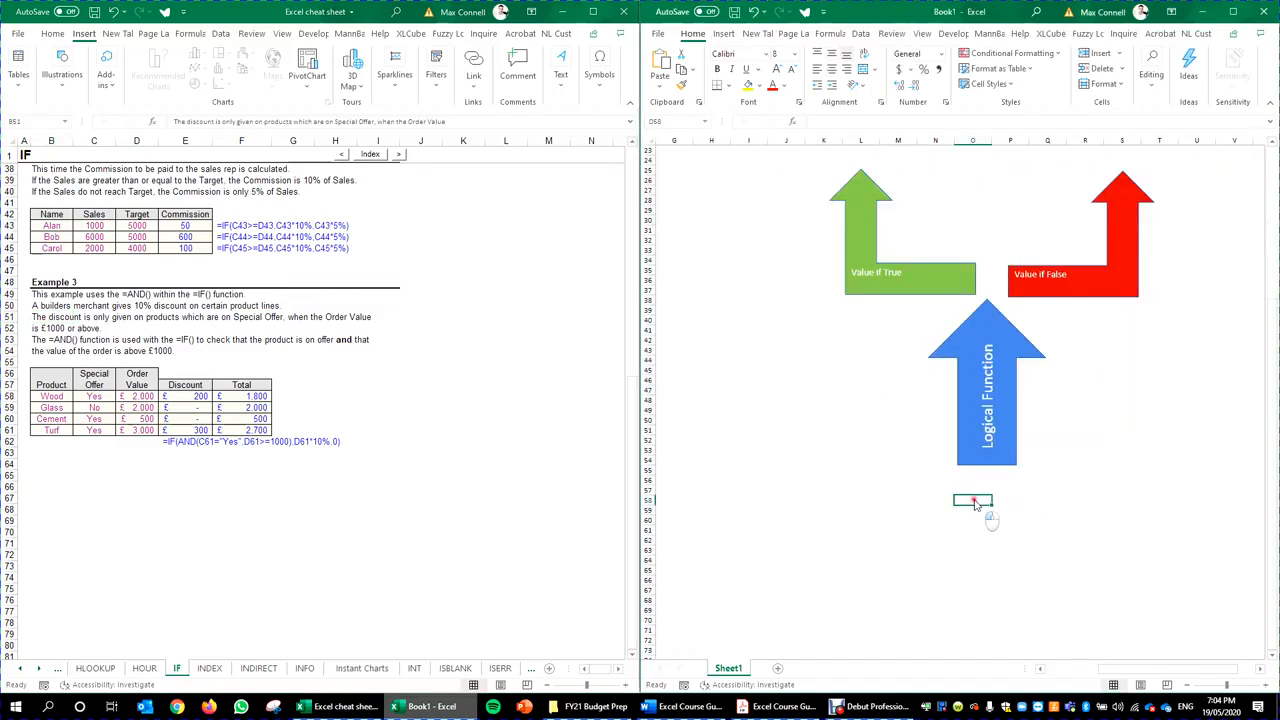
{"action": "scroll", "coordinate": [1021, 517], "scroll_direction": "up", "scroll_amount": 1}
{"action": "scroll", "coordinate": [1026, 530], "scroll_direction": "up", "scroll_amount": 1}
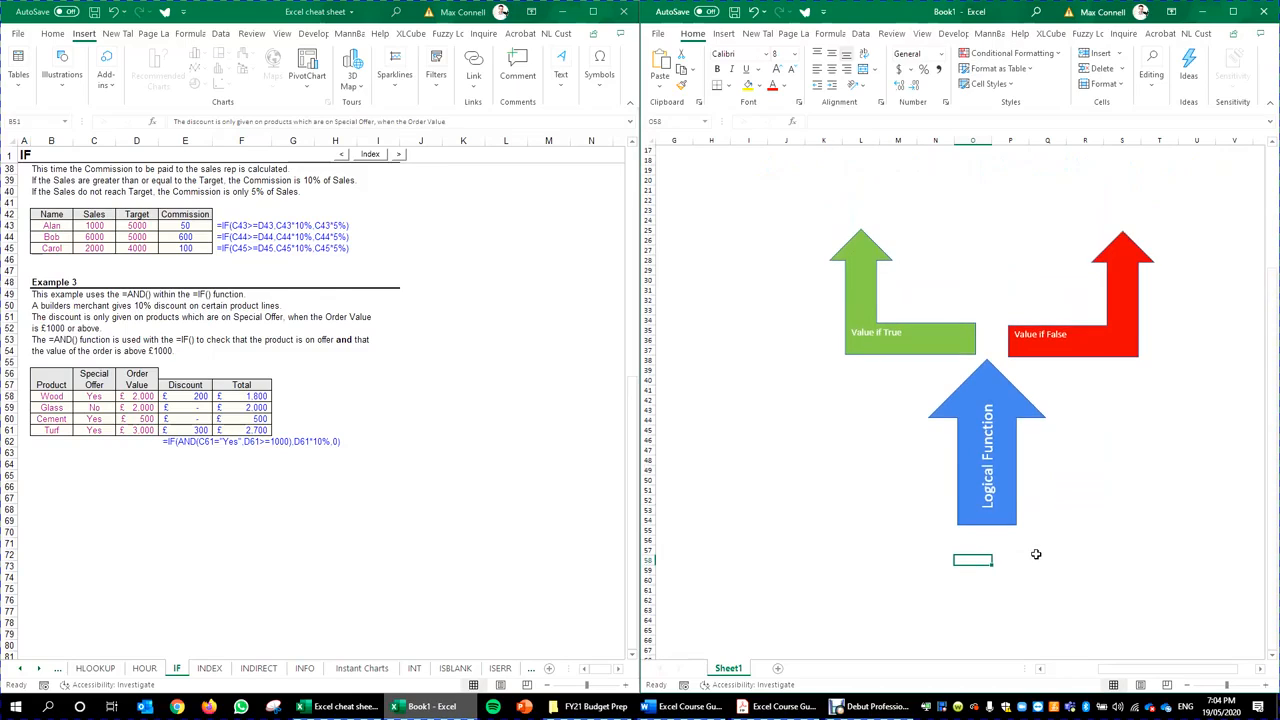
{"action": "type", "text": "i"}
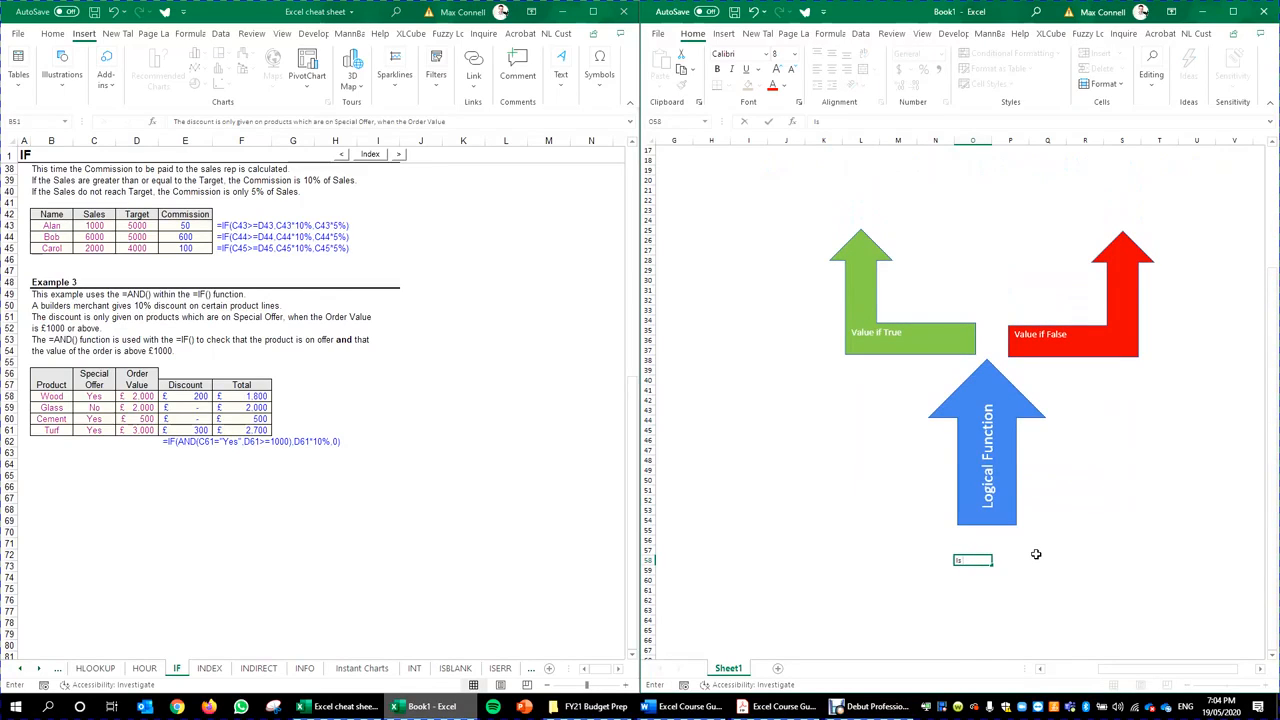
{"action": "key", "text": "Return"}
Step: Add the first condition below it, with 1 in N59 and "Product on Special Offer" in O59
{"action": "key", "text": "Left"}
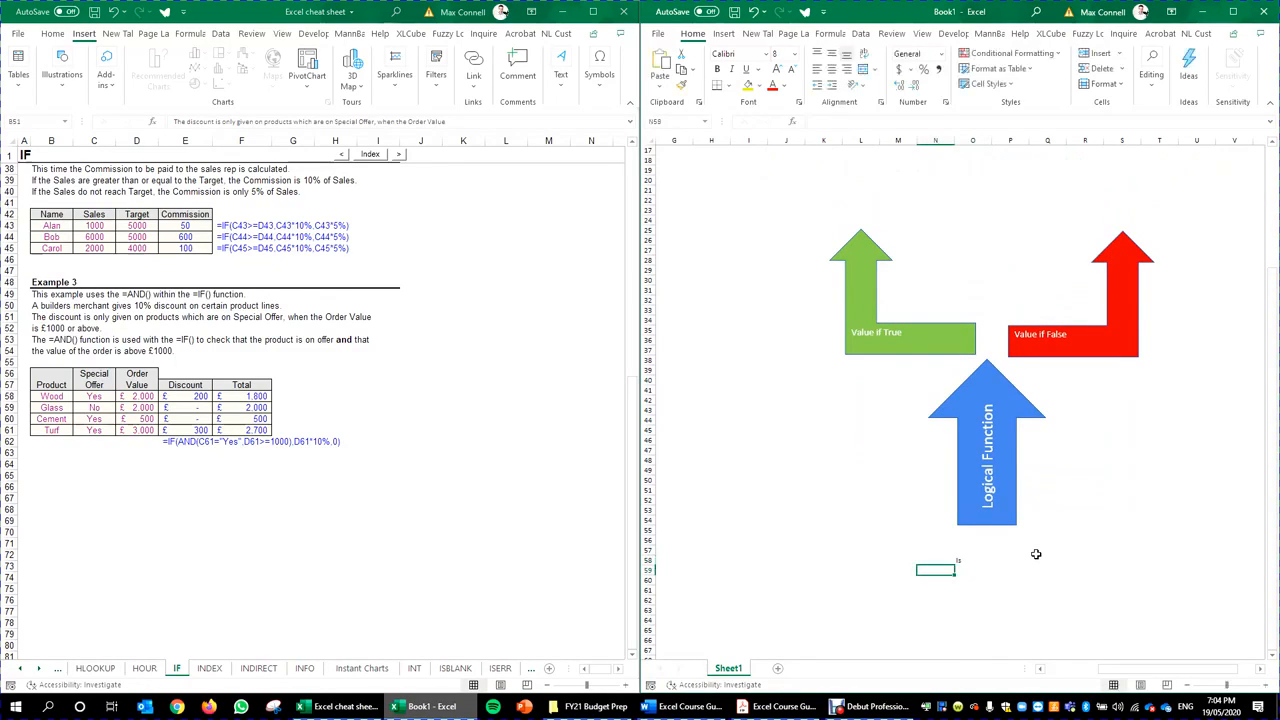
{"action": "type", "text": "1"}
{"action": "key", "text": "Right"}
{"action": "type", "text": "s"}
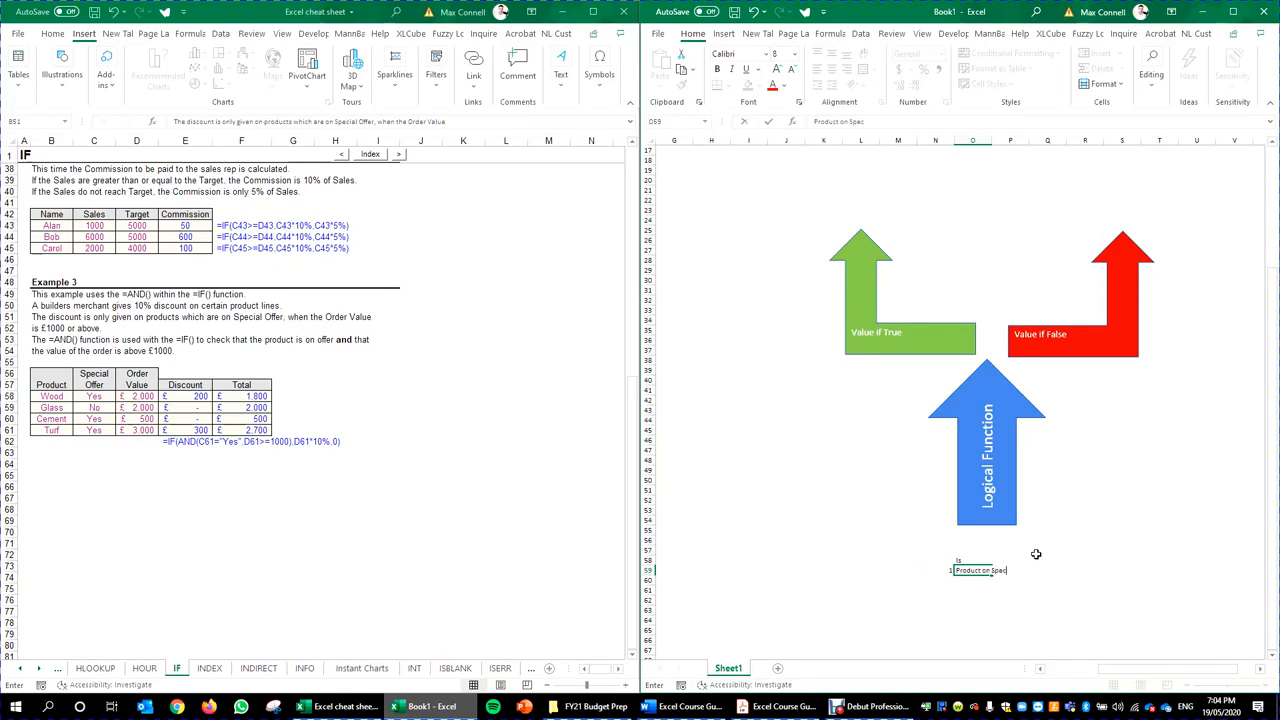
{"action": "type", "text": "r"}
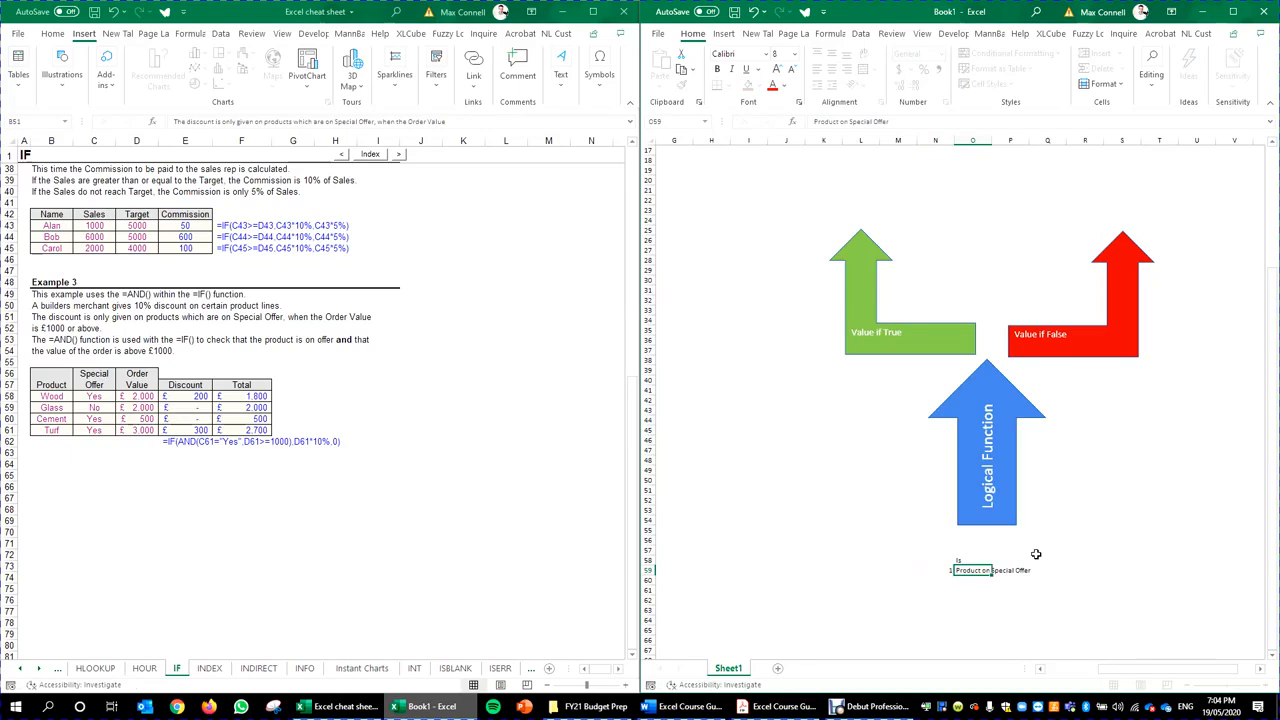
{"action": "key", "text": "Return"}
Step: Add the second condition, with 2 in N60 and "Is sales order > 1000" in O60
{"action": "key", "text": "Down"}
{"action": "key", "text": "Up"}
{"action": "key", "text": "Left"}
{"action": "key", "text": "Up"}
{"action": "left_click", "coordinate": [1036, 554]}
{"action": "key", "text": "Left"}
{"action": "key", "text": "Down"}
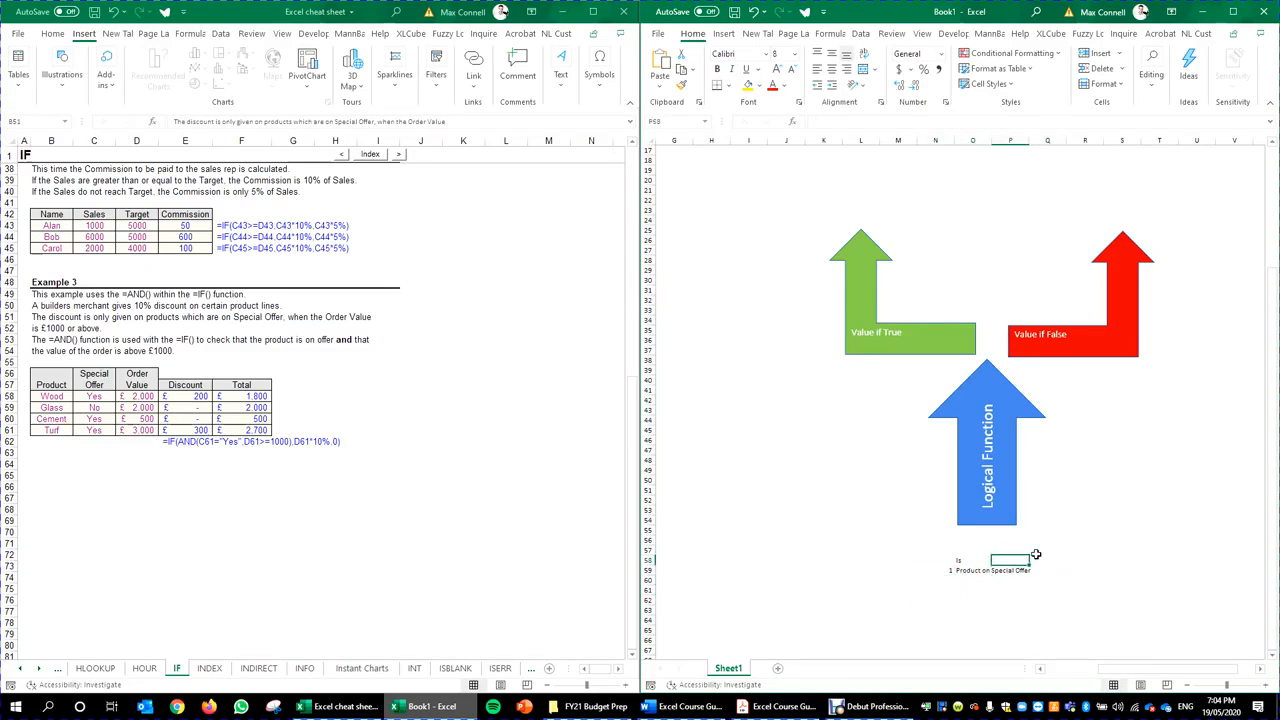
{"action": "key", "text": "Down"}
{"action": "key", "text": "Left"}
{"action": "key", "text": "Left"}
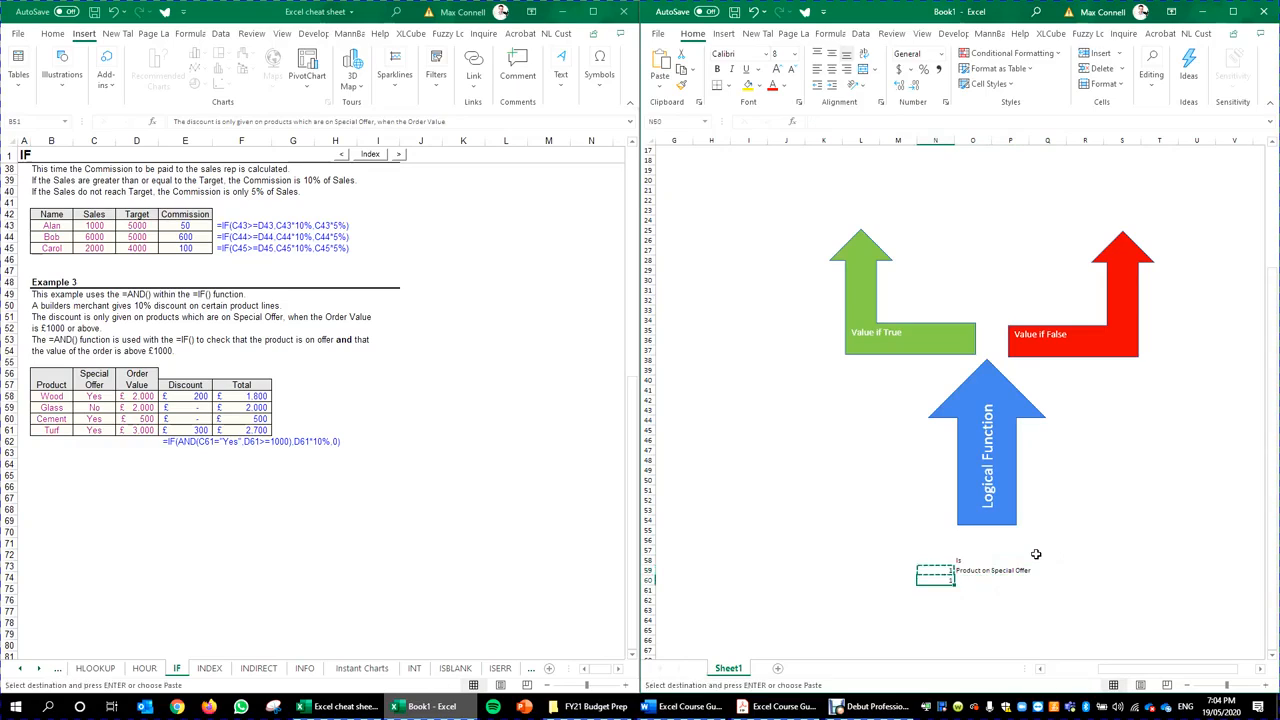
{"action": "key", "text": "Down"}
{"action": "type", "text": "2"}
{"action": "key", "text": "Tab"}
{"action": "type", "text": "I"}
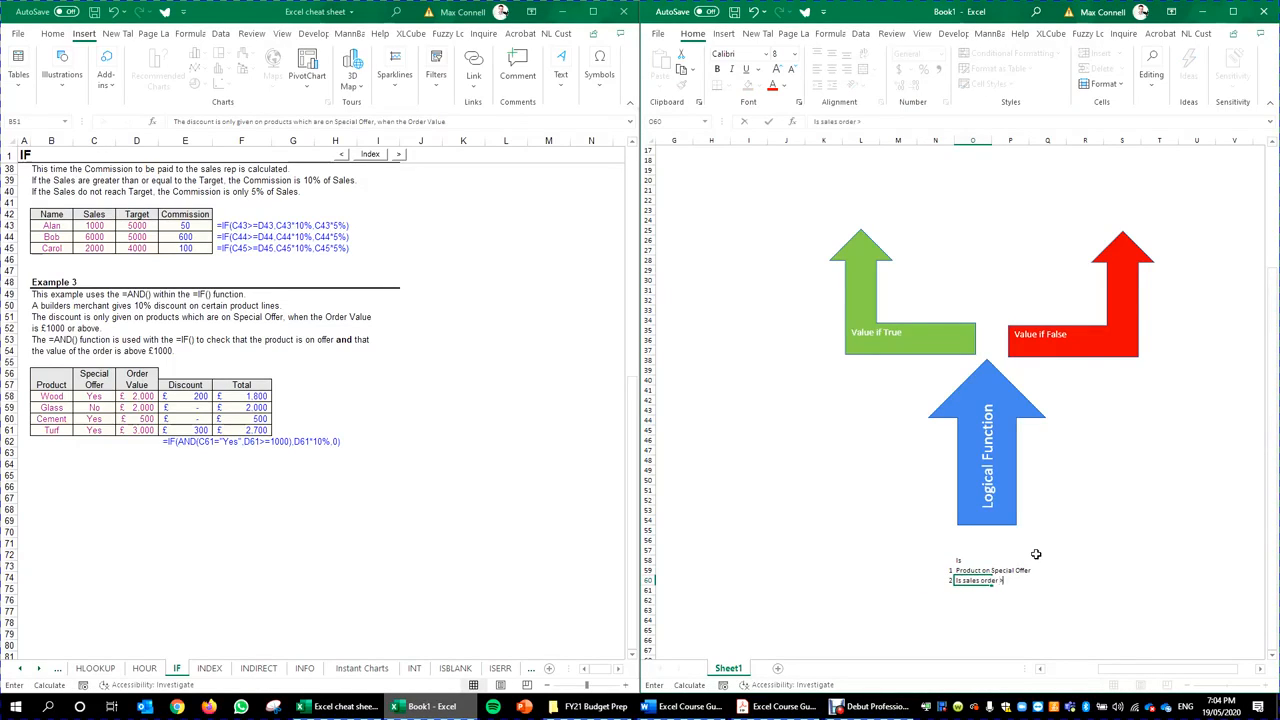
{"action": "type", "text": "s sales order > 1000"}
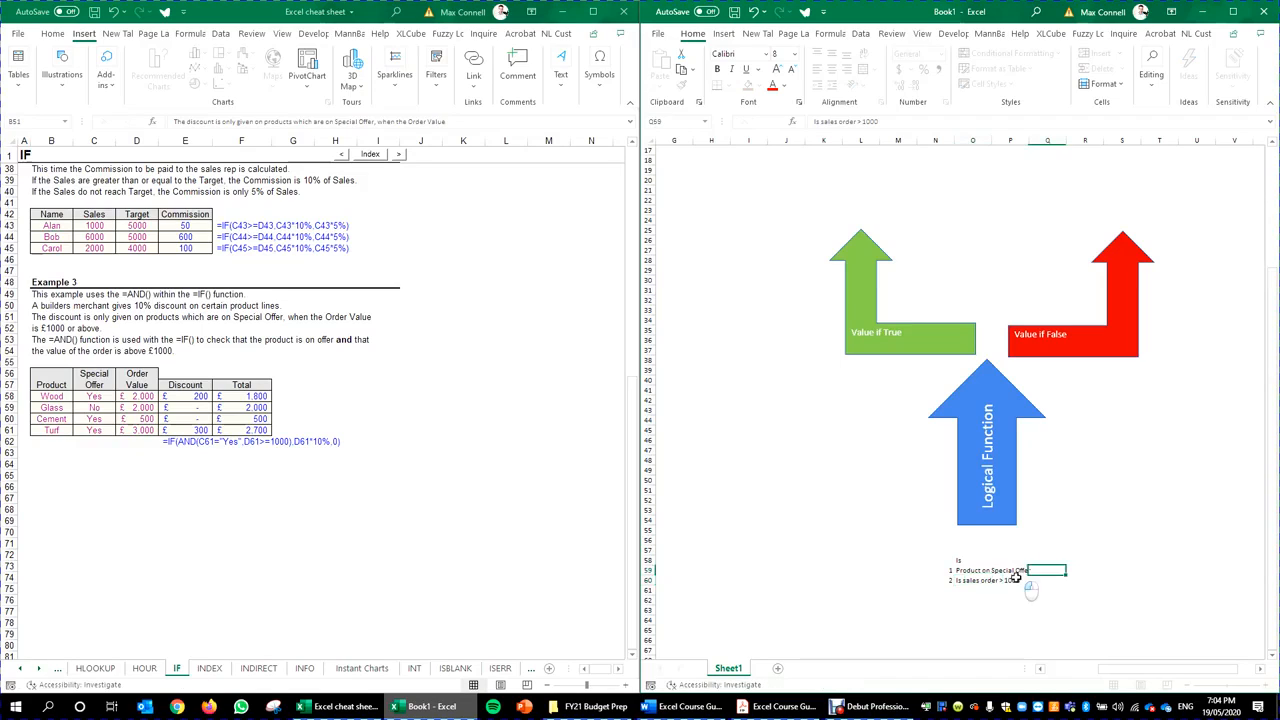
{"action": "key", "text": "Tab"}
{"action": "key", "text": "Tab"}
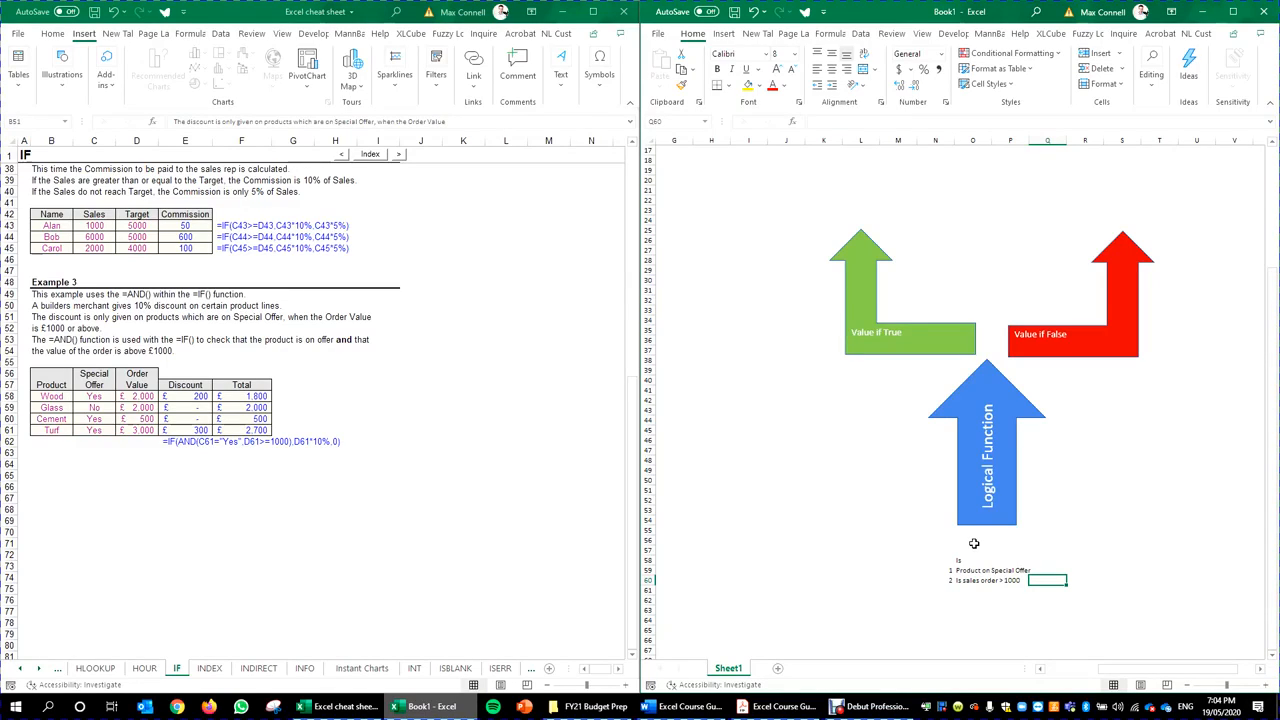
Step: Review the diagram's Logical Function, Value if True and Value if False arrows against the two conditions in rows 58 to 60
{"action": "left_click", "coordinate": [1004, 468]}
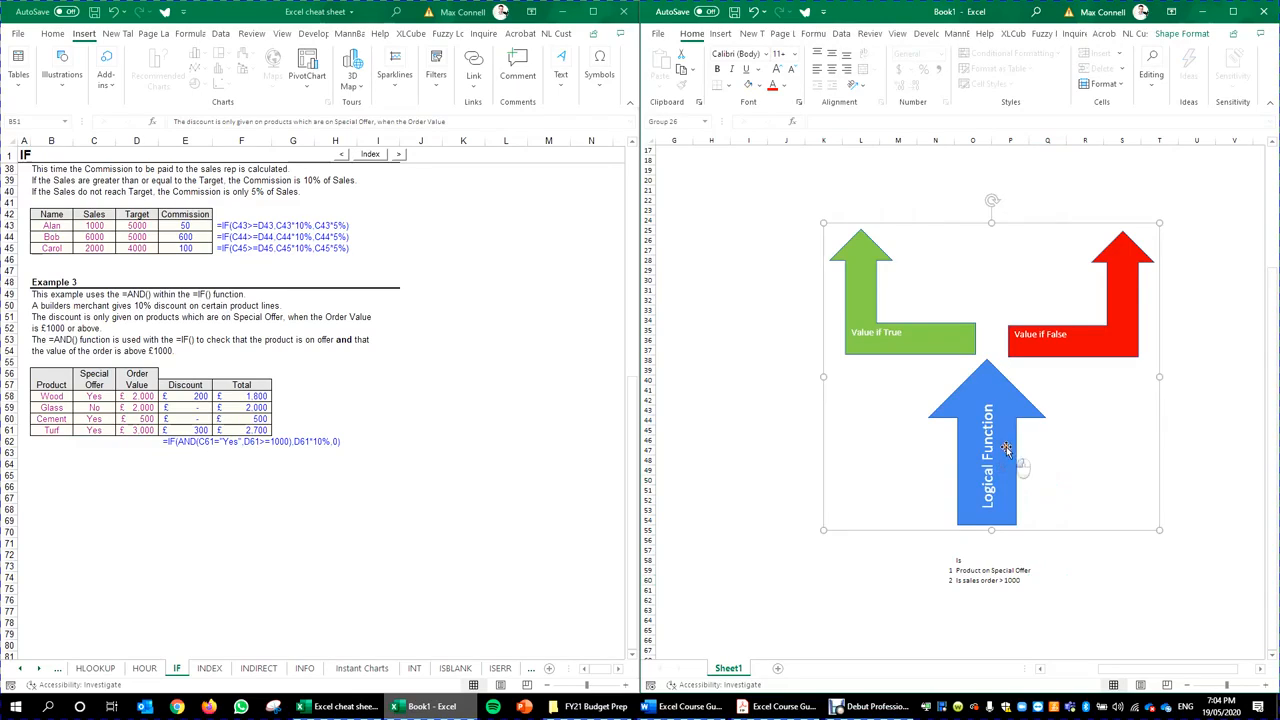
{"action": "left_click", "coordinate": [857, 318]}
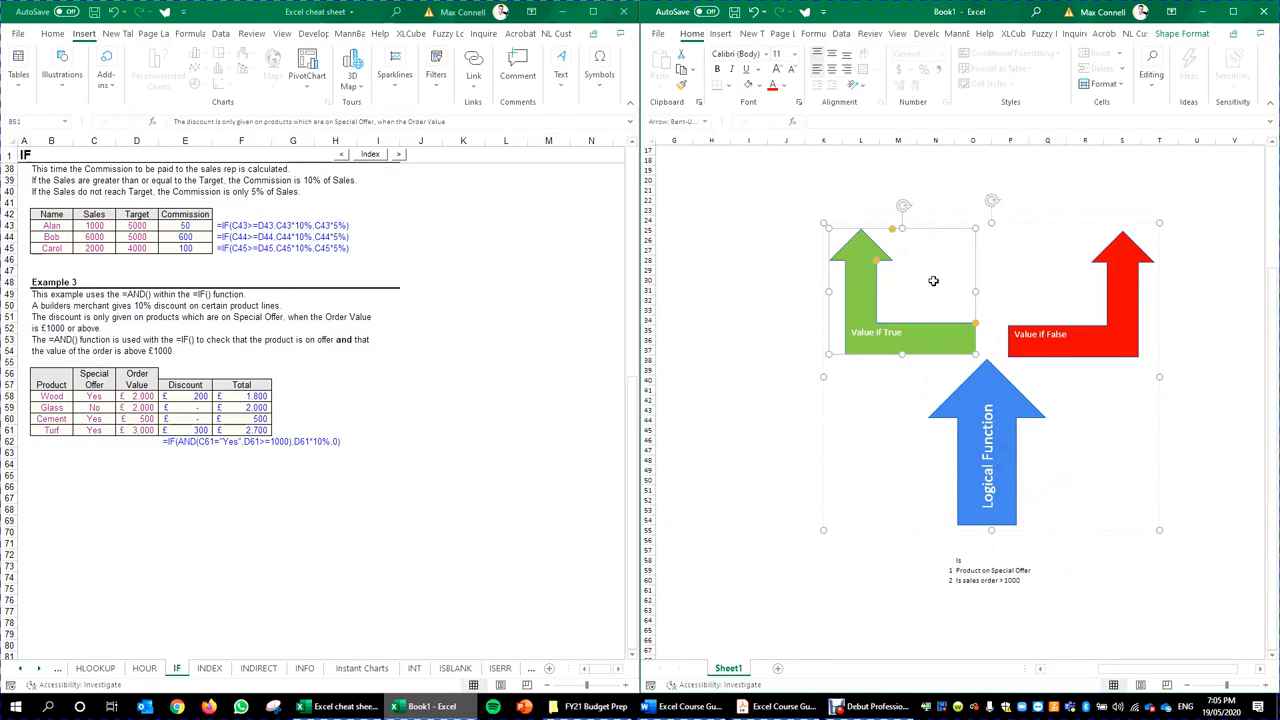
{"action": "left_click", "coordinate": [1120, 340]}
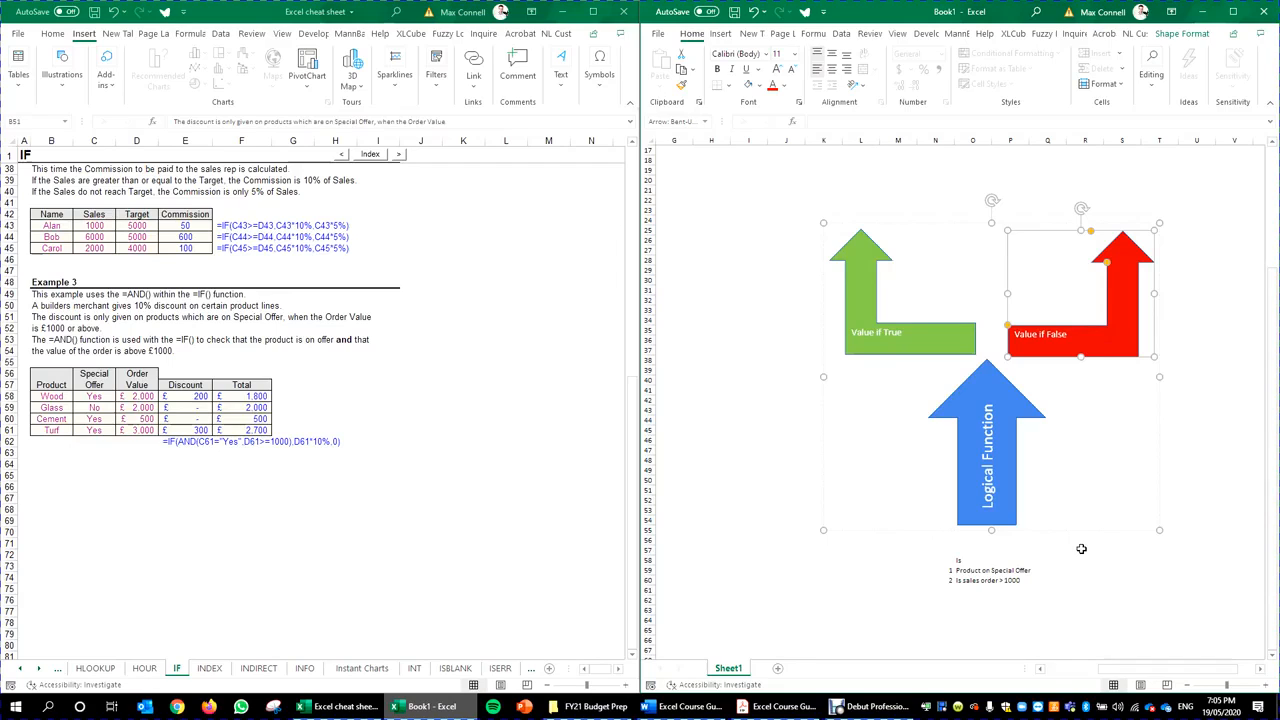
{"action": "left_click_drag", "start_coordinate": [925, 550], "coordinate": [1058, 593]}
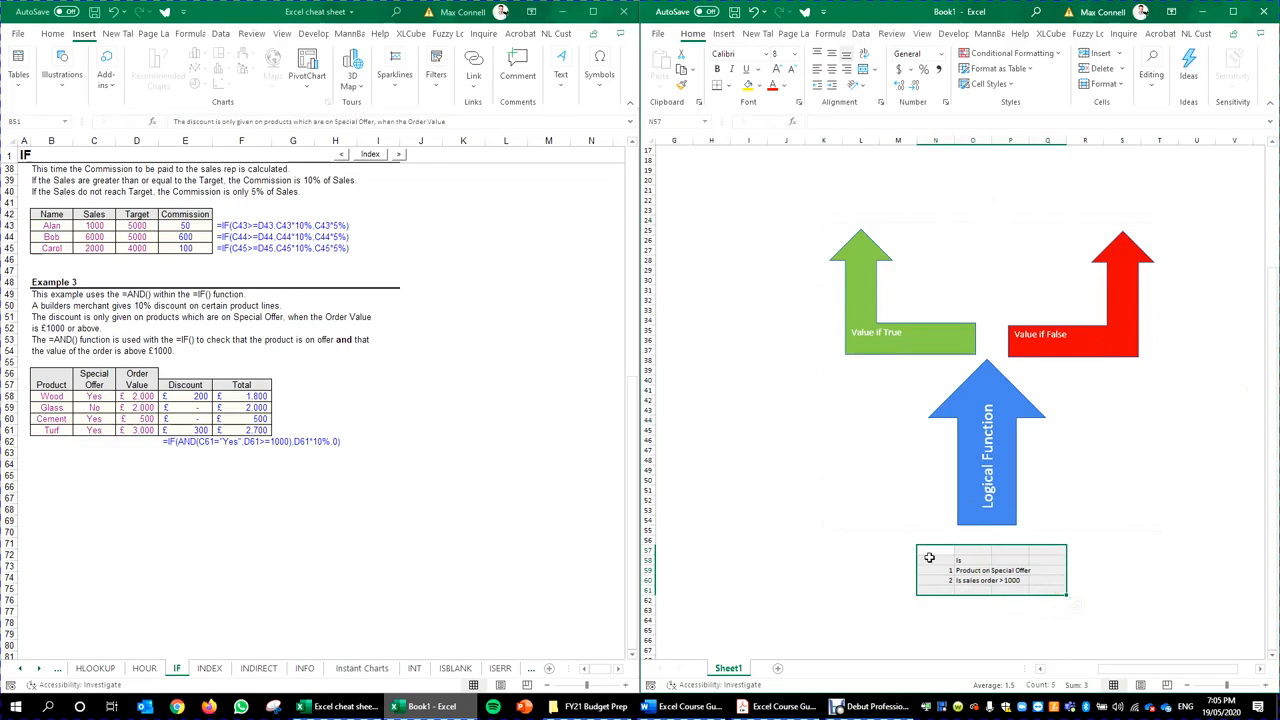
{"action": "mouse_move", "coordinate": [927, 555]}
{"action": "left_mouse_down"}
{"action": "mouse_move", "coordinate": [1049, 591]}
{"action": "mouse_move", "coordinate": [950, 557]}
{"action": "left_mouse_up"}
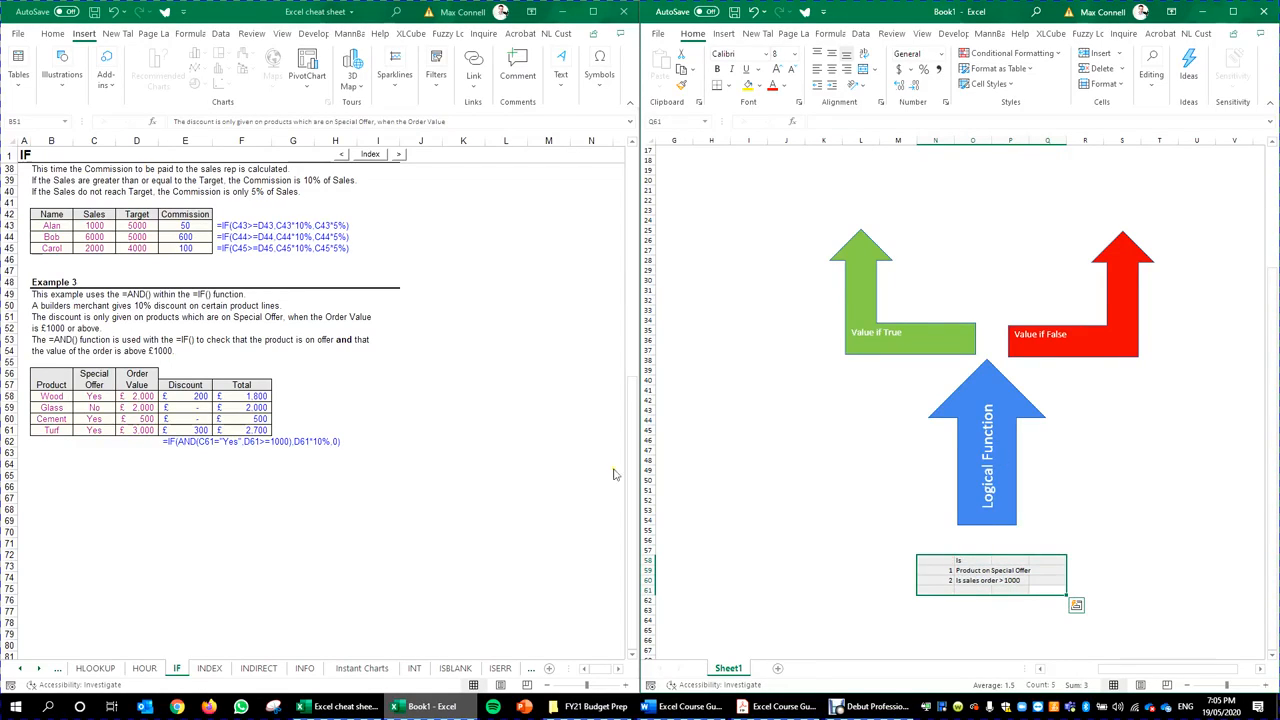
{"action": "left_click", "coordinate": [966, 589]}
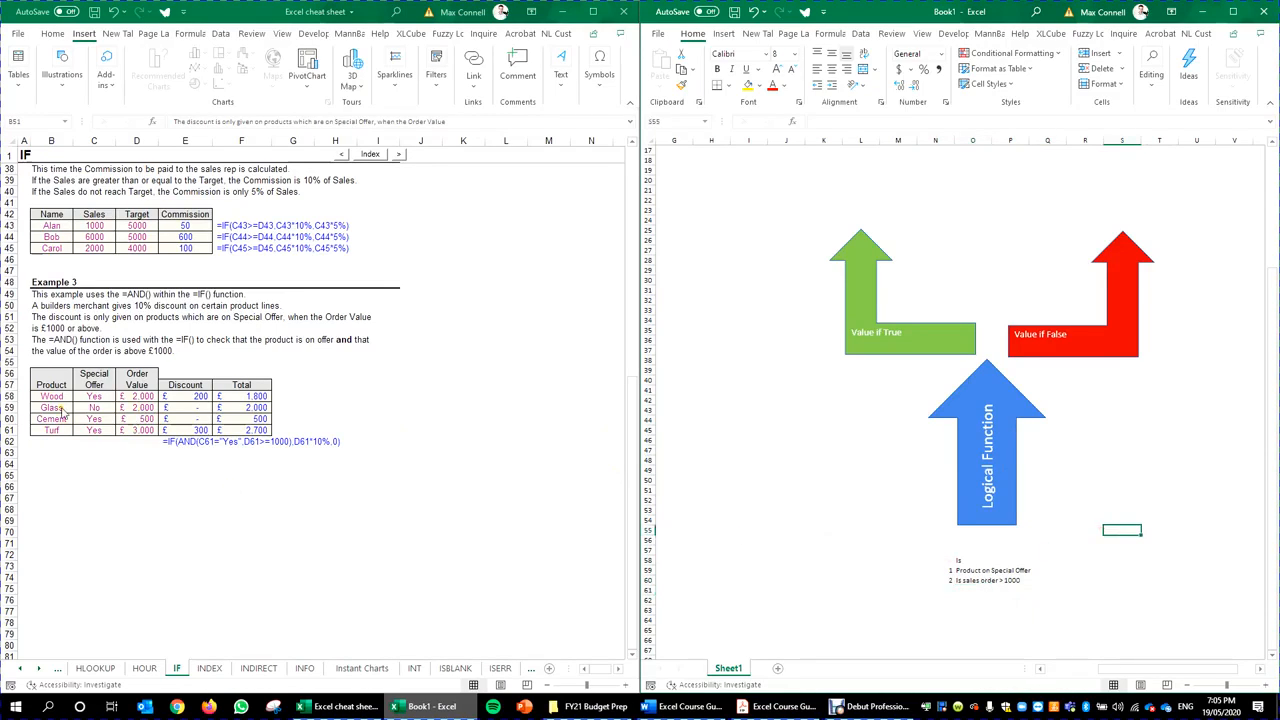
Step: Examine the logical test and value-if-true arguments of the Wood Discount formula in E58, plus its Total and the sample formula in E62
{"action": "left_click", "coordinate": [177, 441]}
{"action": "left_click", "coordinate": [211, 121]}
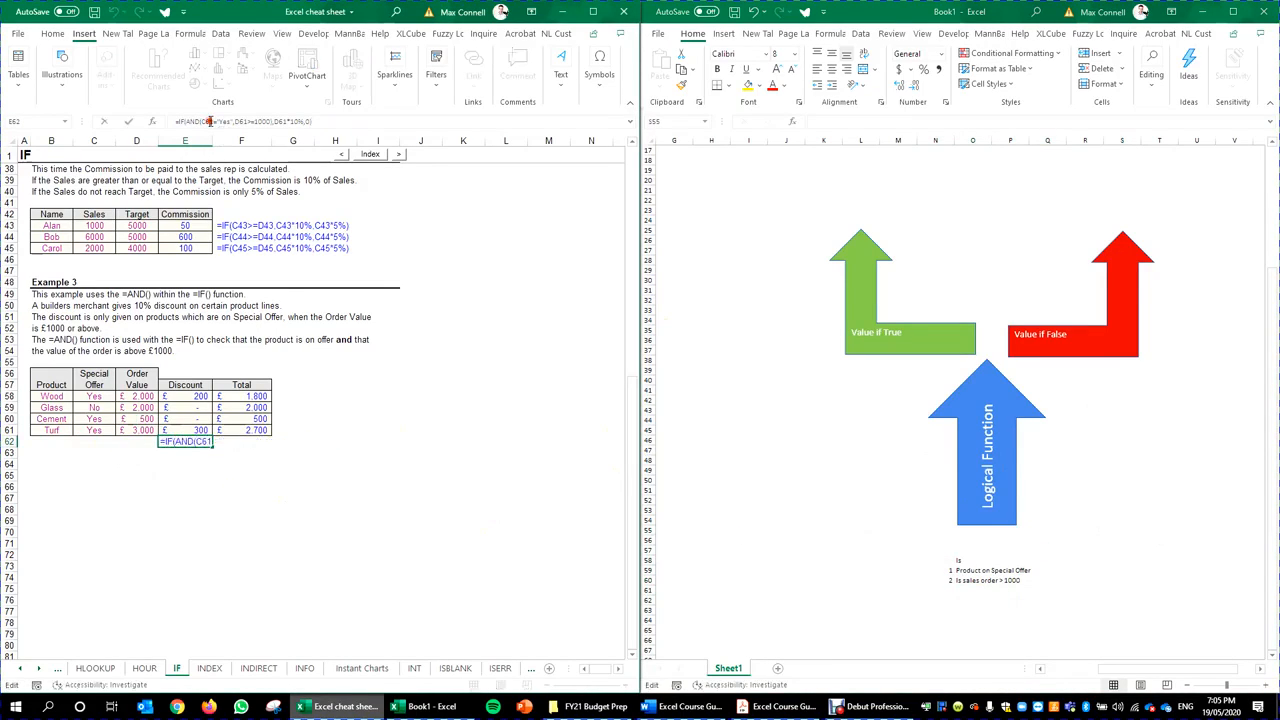
{"action": "key", "text": "Escape"}
{"action": "double_click", "coordinate": [190, 397]}
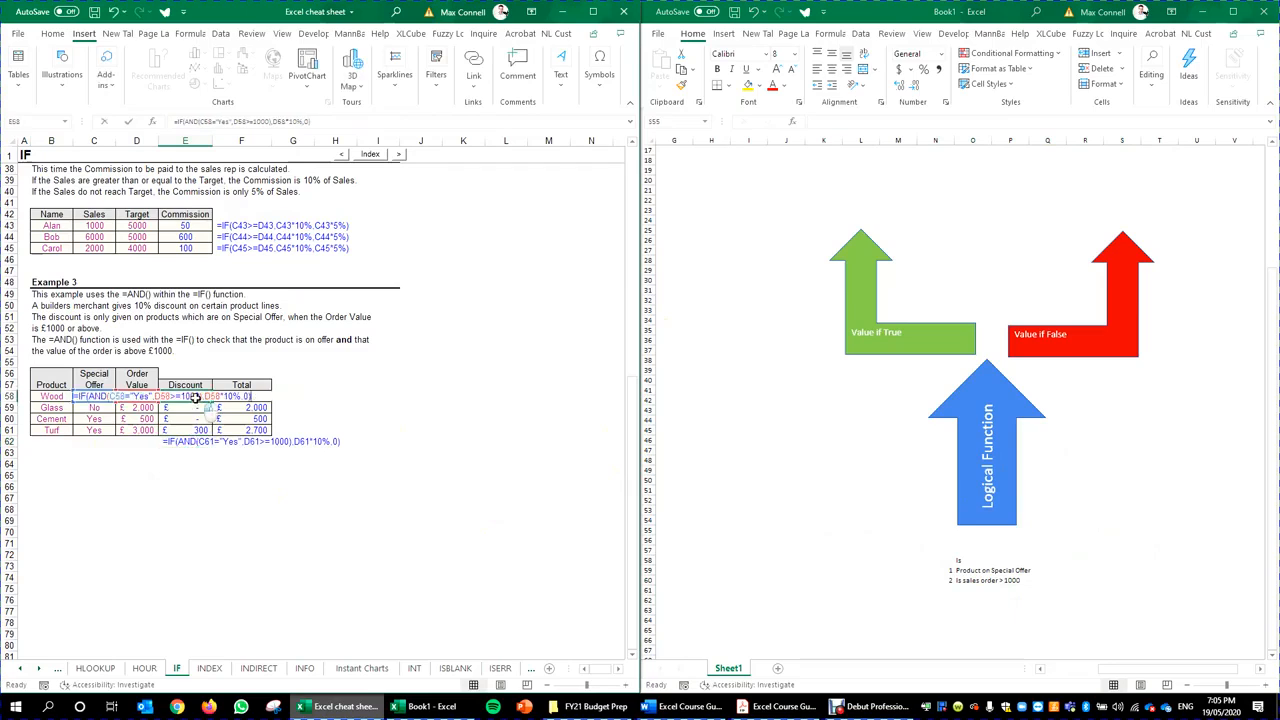
{"action": "left_click", "coordinate": [82, 396]}
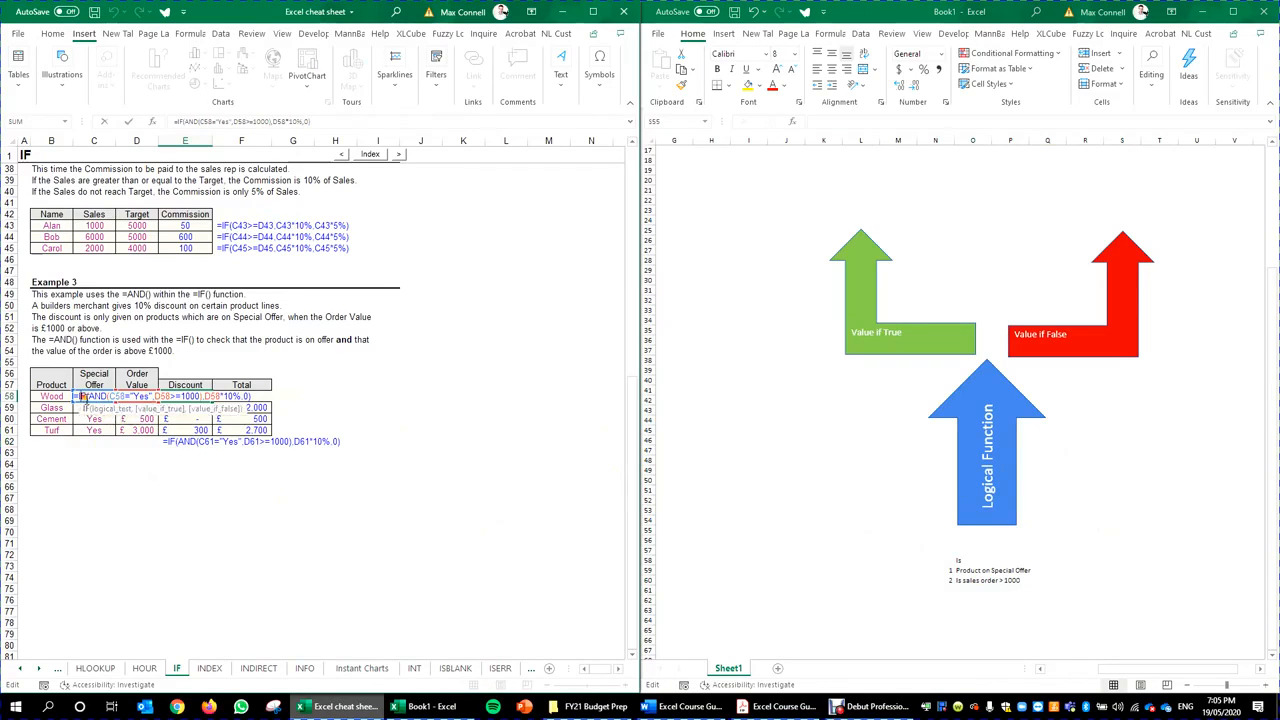
{"action": "left_click", "coordinate": [103, 410]}
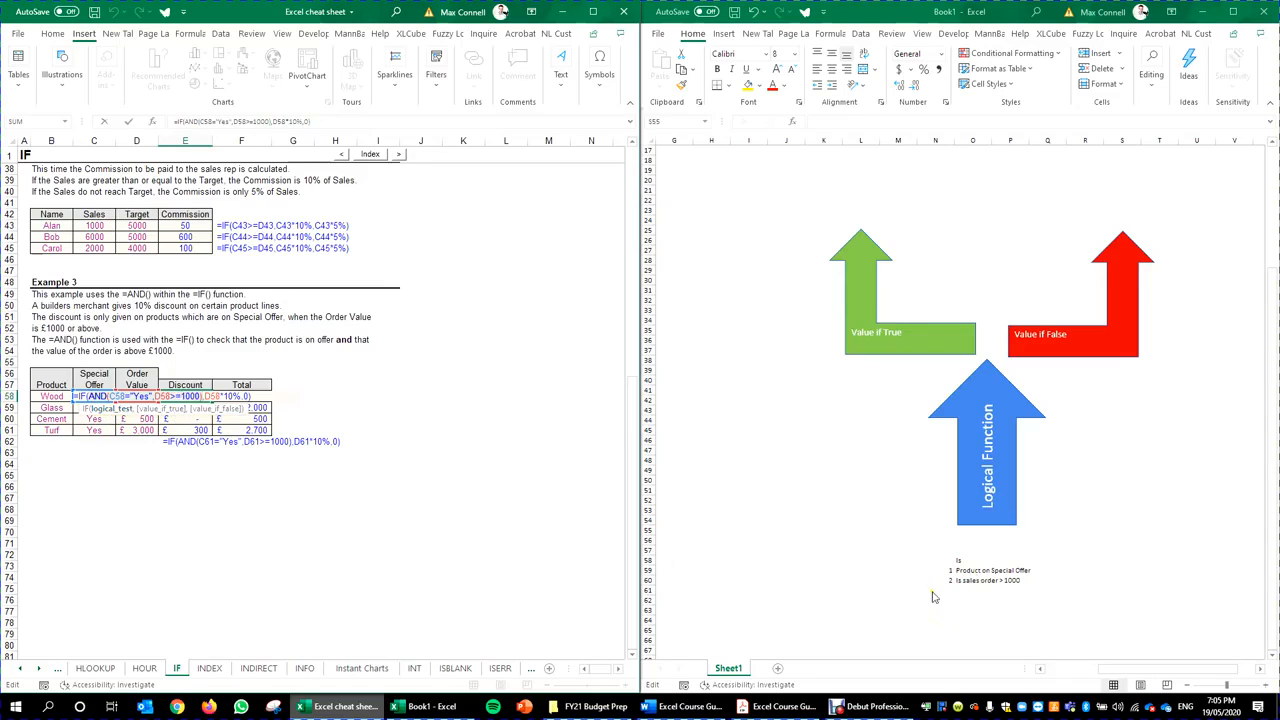
{"action": "left_click", "coordinate": [160, 409]}
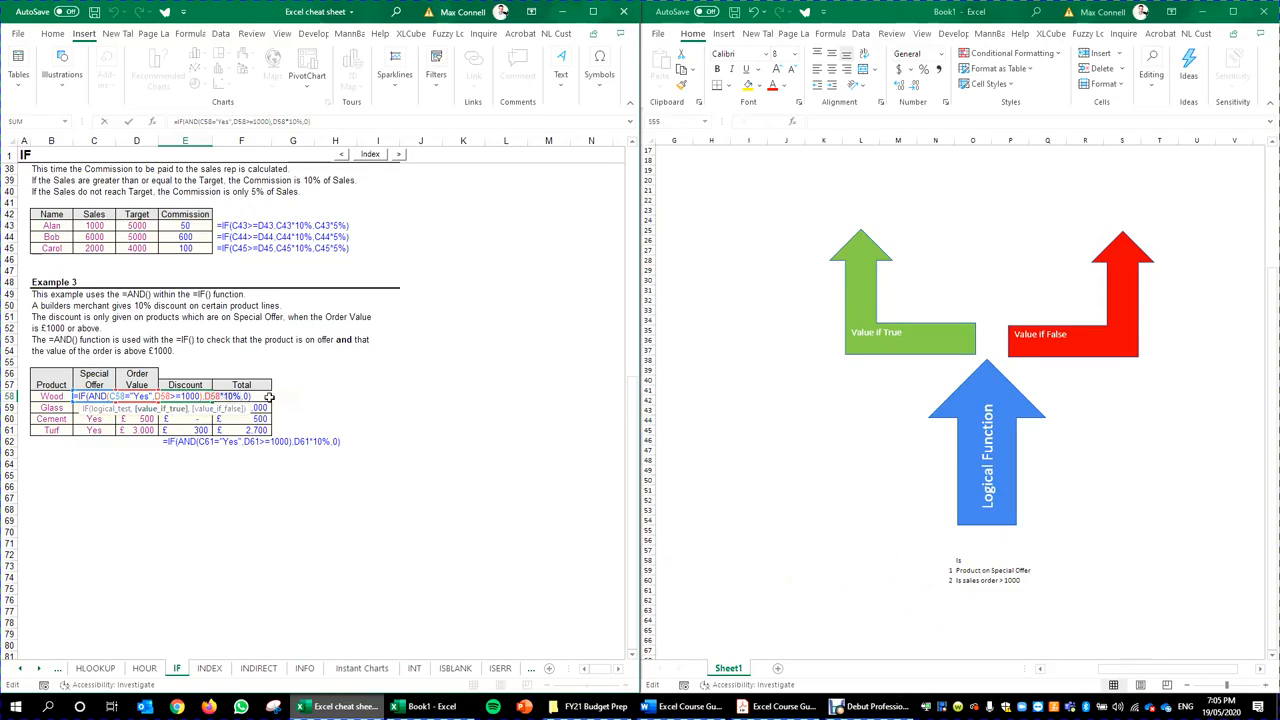
{"action": "key", "text": "ctrl+Return"}
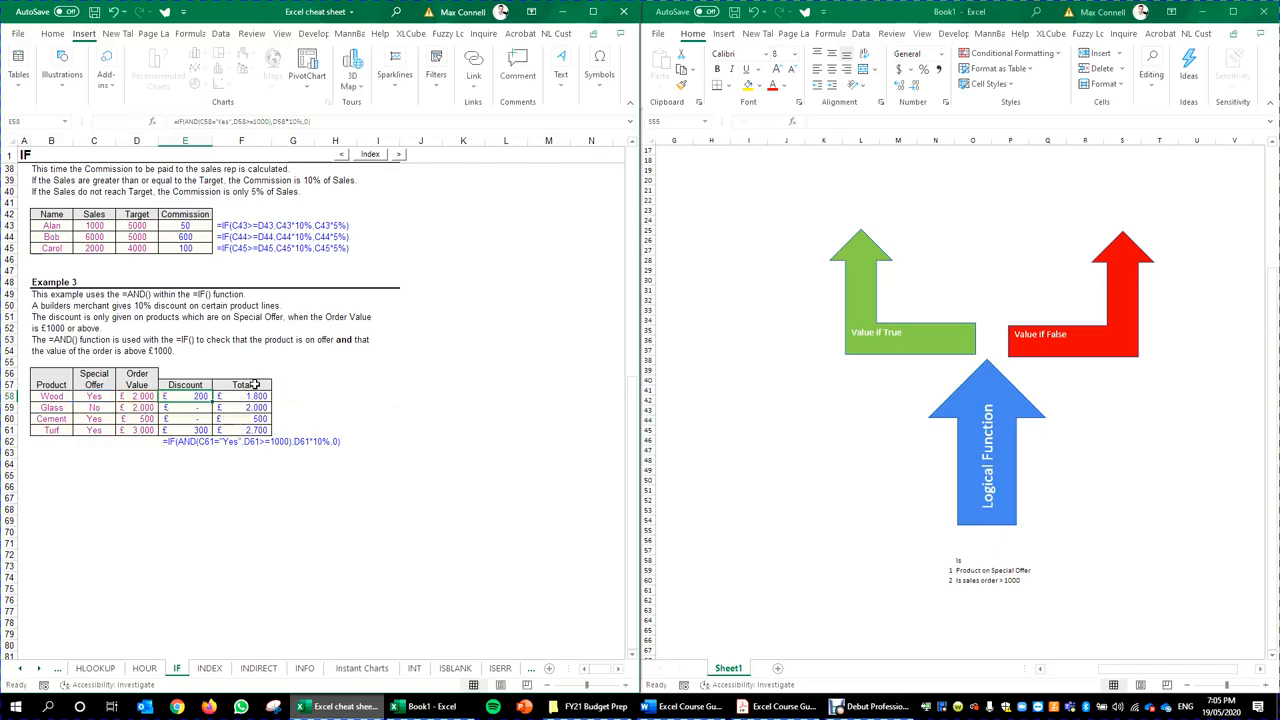
{"action": "left_click", "coordinate": [250, 396]}
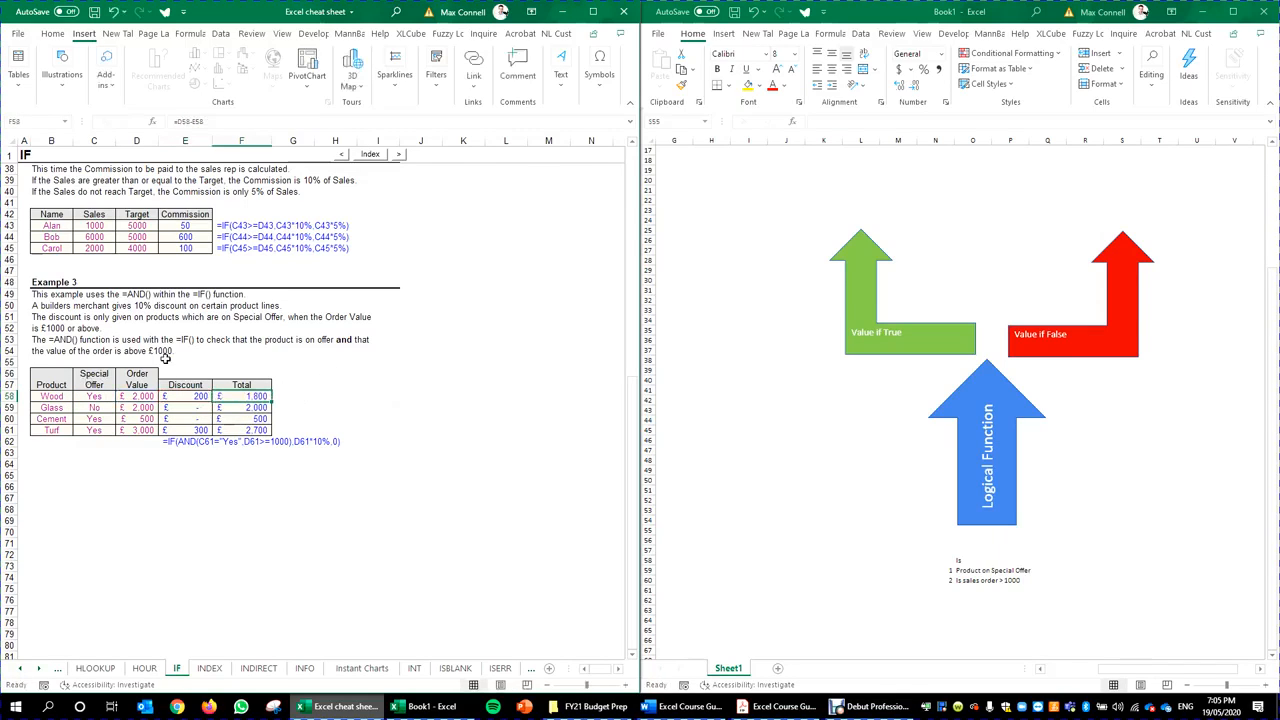
{"action": "left_click", "coordinate": [180, 443]}
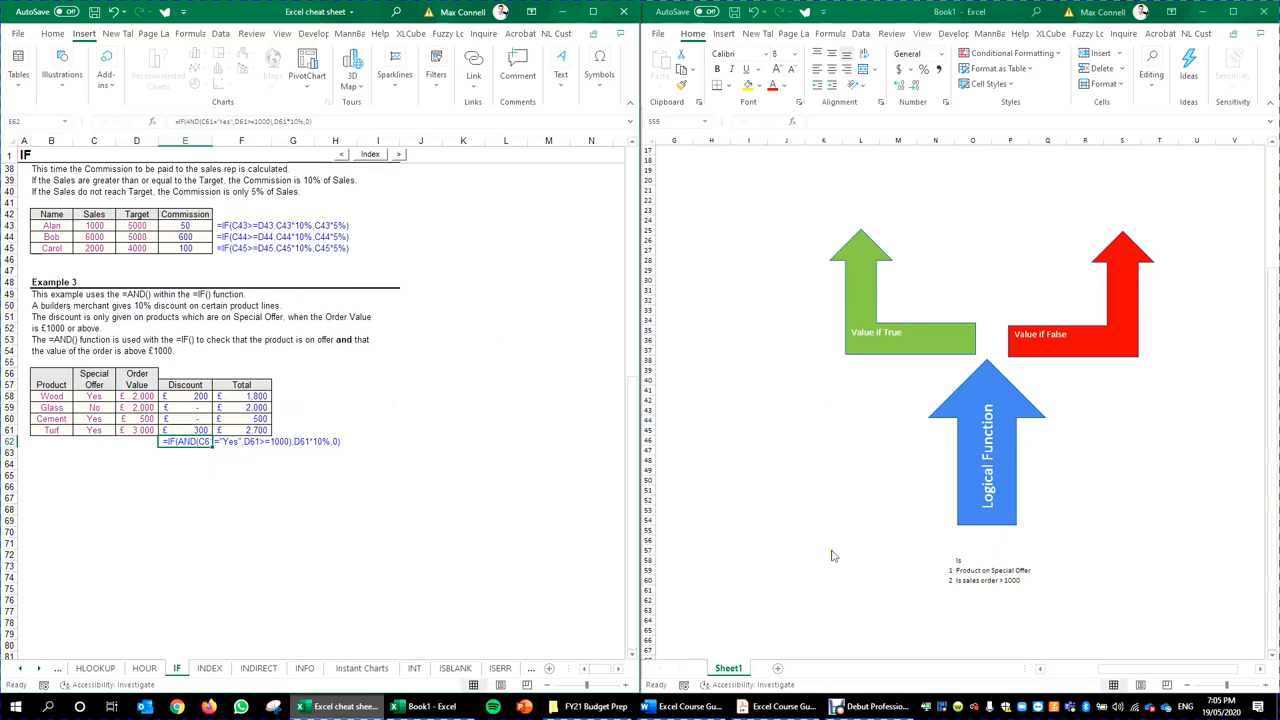
Step: Go to the AND sheet of the cheat sheet and examine the test in Result cell E4 alongside the Logical Function arrow
{"action": "left_click", "coordinate": [792, 706]}
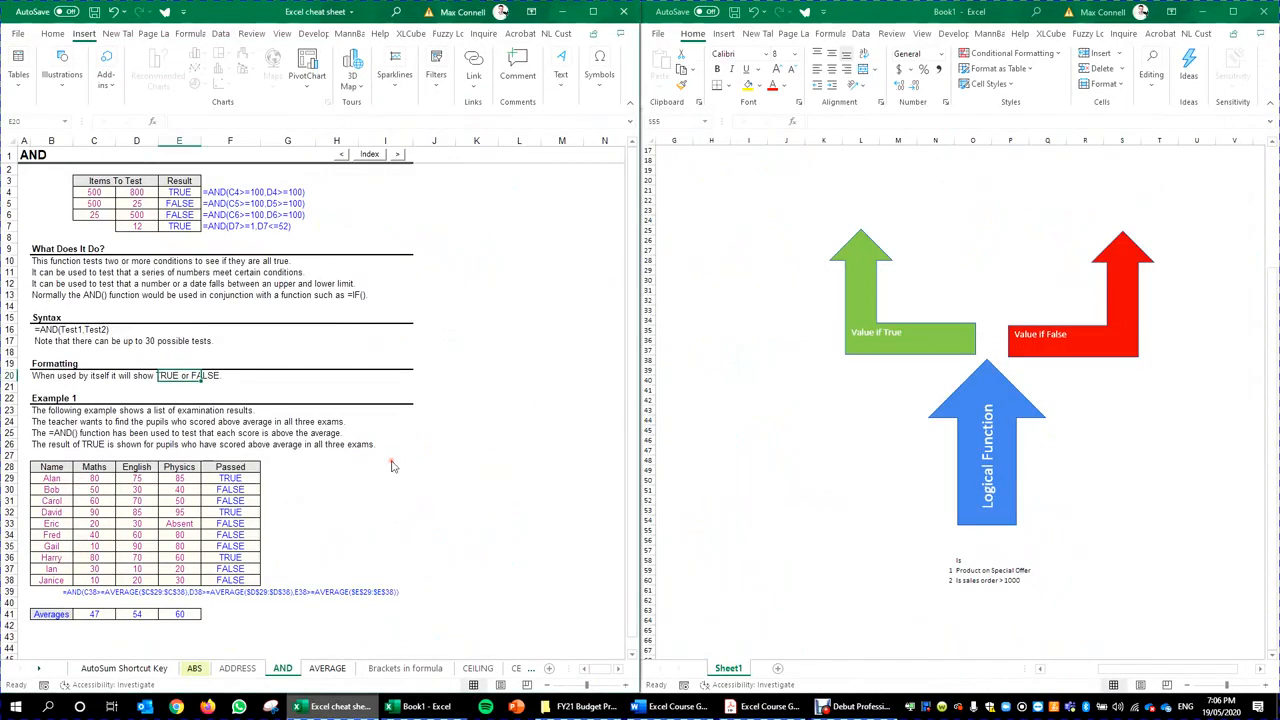
{"action": "left_click", "coordinate": [339, 320]}
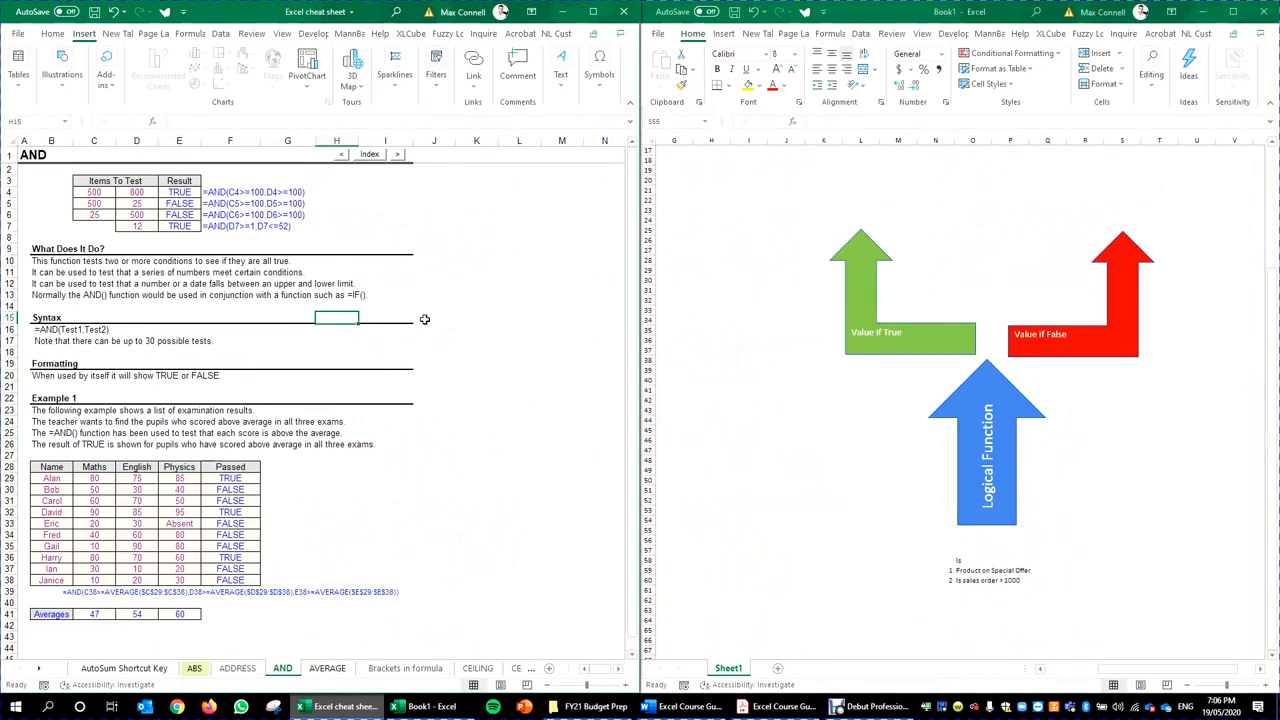
{"action": "left_click", "coordinate": [1014, 473]}
{"action": "left_click", "coordinate": [1014, 460]}
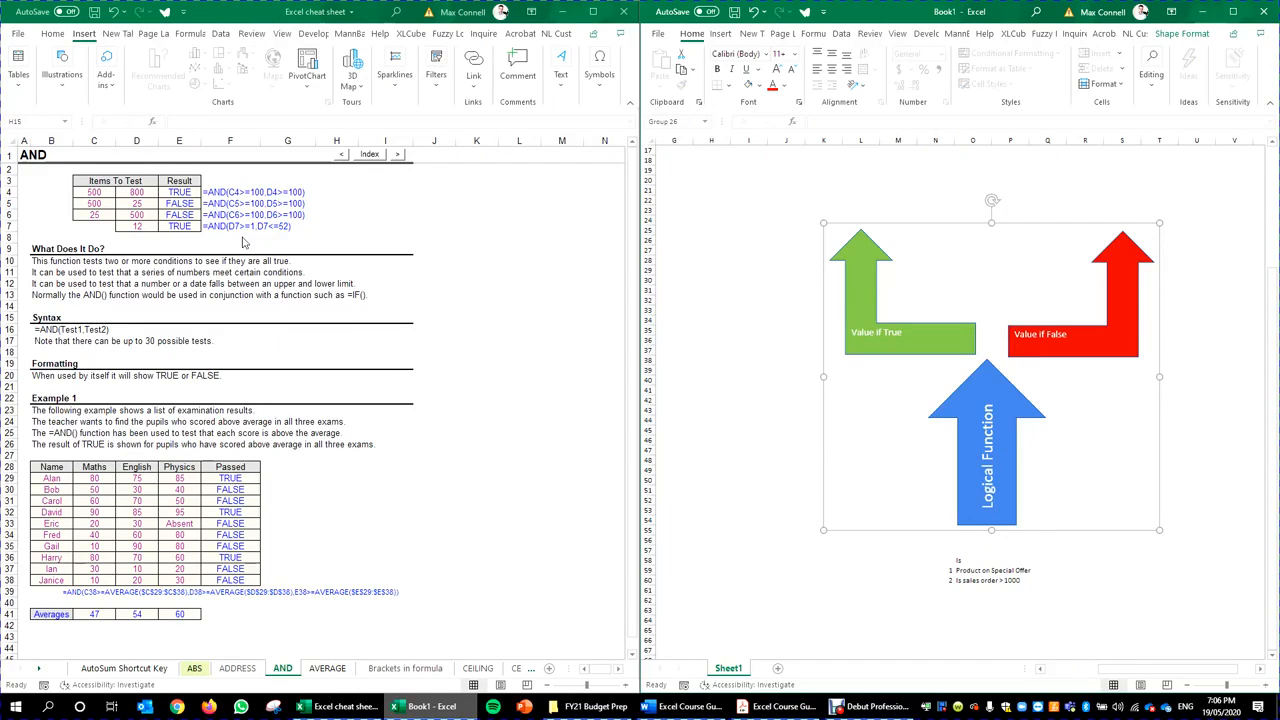
{"action": "left_click", "coordinate": [213, 310]}
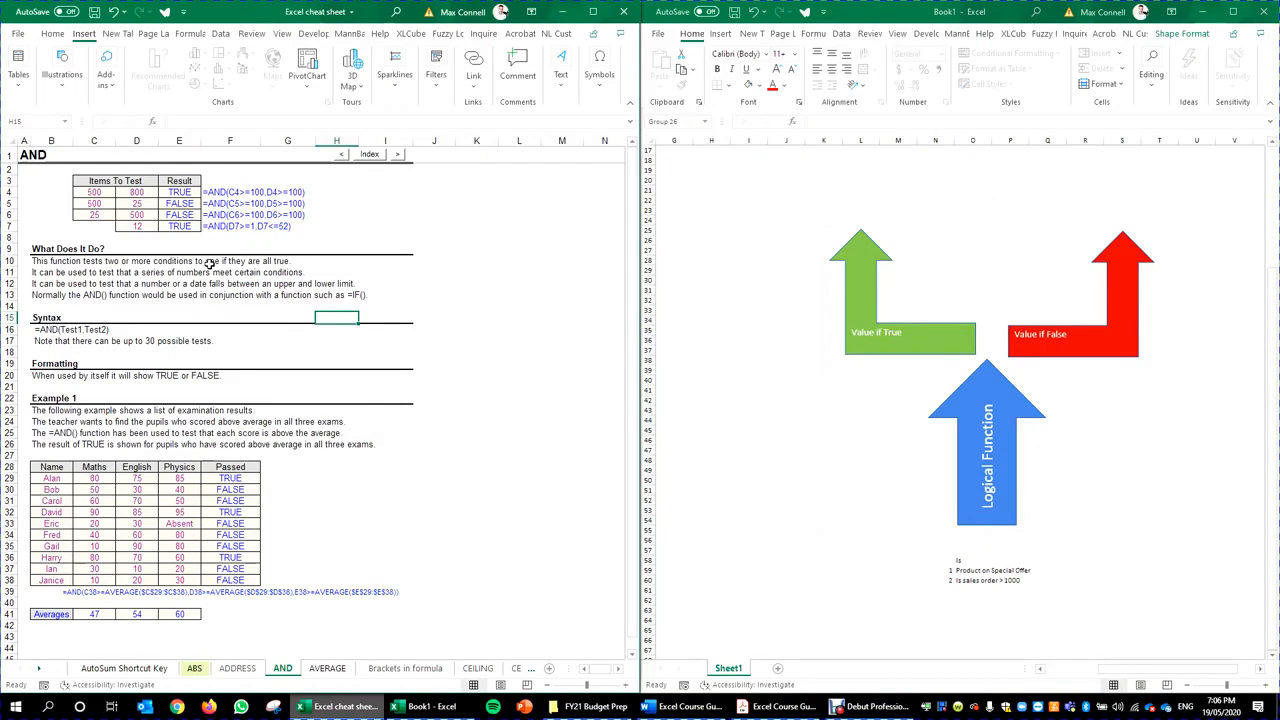
{"action": "left_click", "coordinate": [208, 192]}
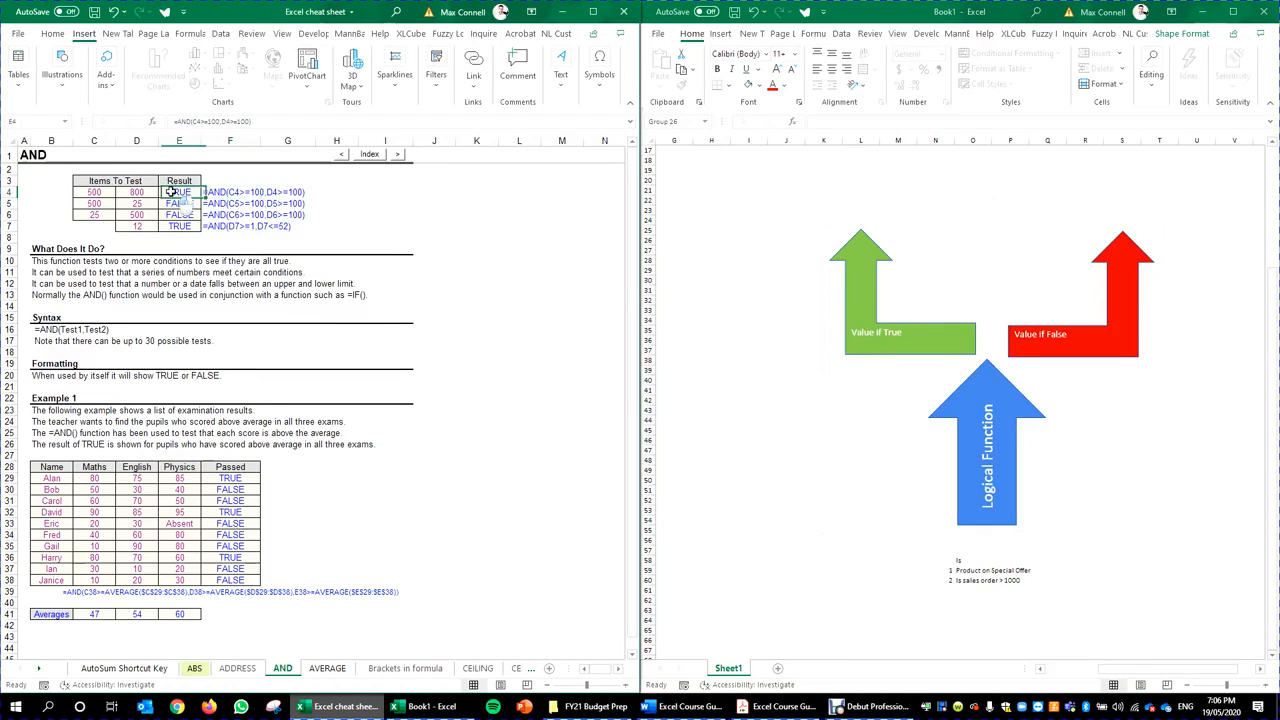
{"action": "left_click", "coordinate": [130, 191]}
{"action": "left_click", "coordinate": [218, 192]}
Step: Compare the first pupil's Maths score in C29 with the Maths average in C41 in Example 1 of the AND sheet
{"action": "scroll", "coordinate": [212, 290], "scroll_direction": "down", "scroll_amount": 3}
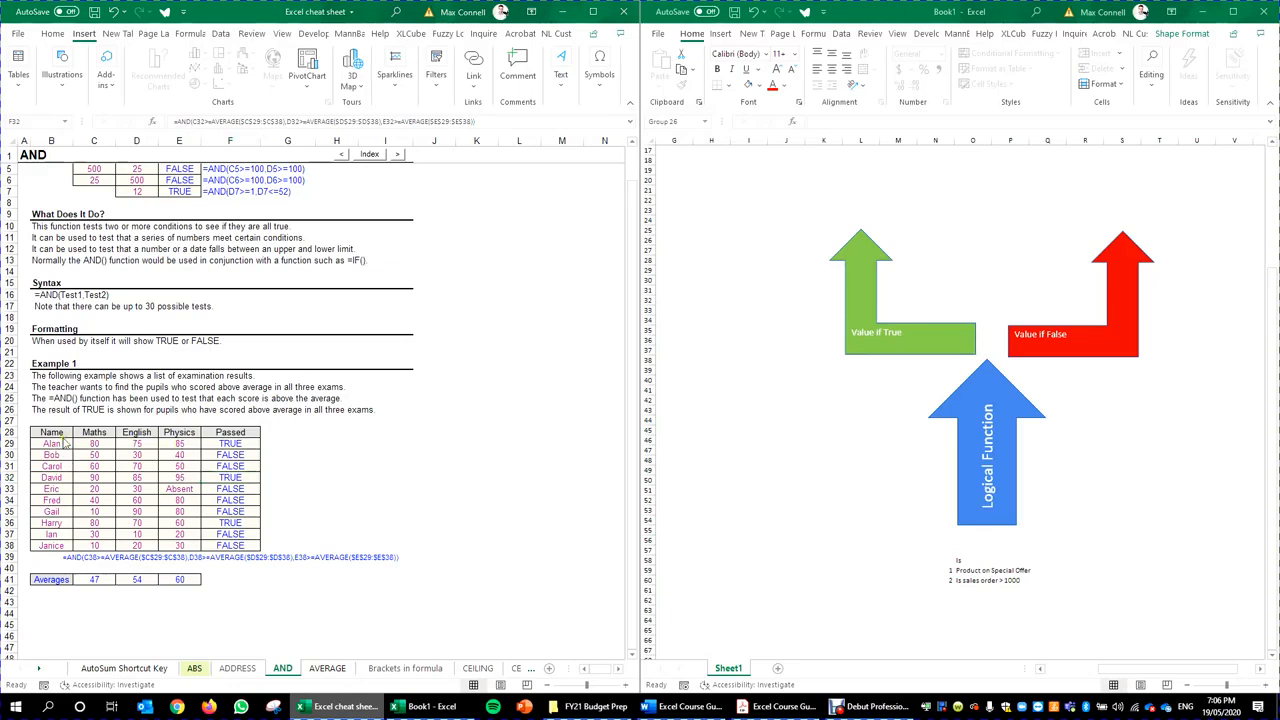
{"action": "left_click", "coordinate": [64, 443]}
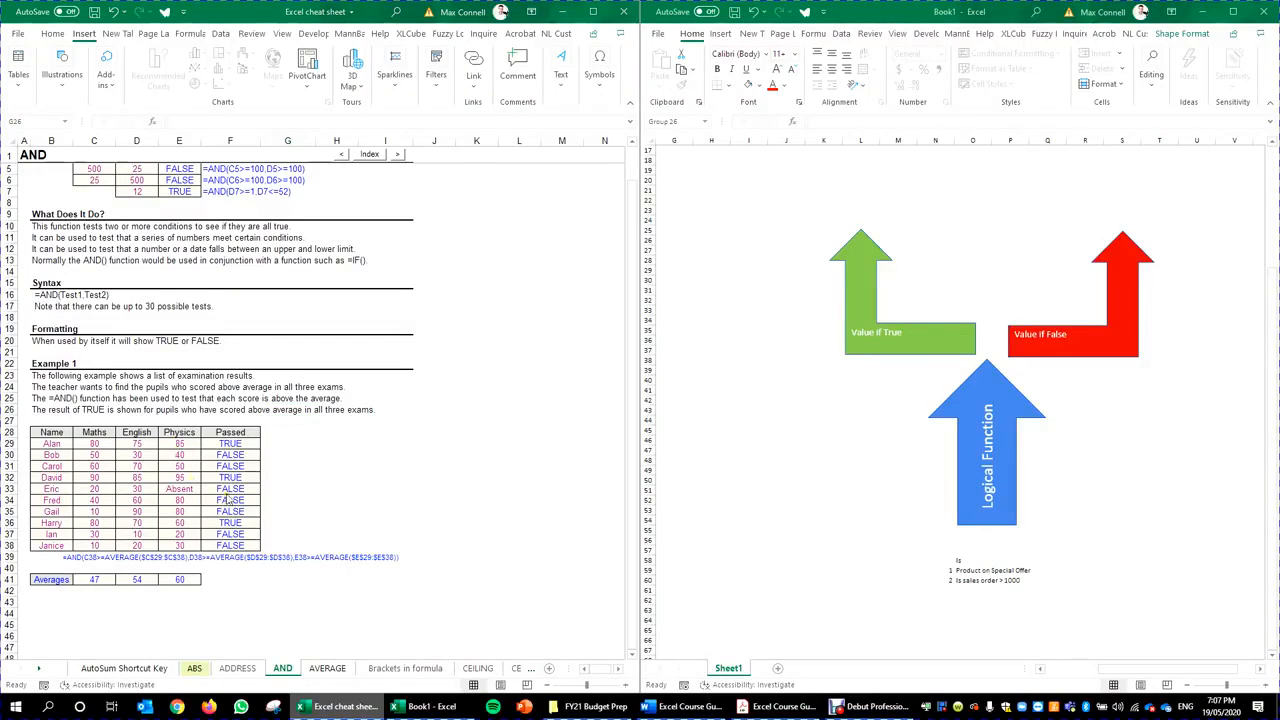
{"action": "left_click", "coordinate": [272, 410]}
{"action": "left_click", "coordinate": [102, 444]}
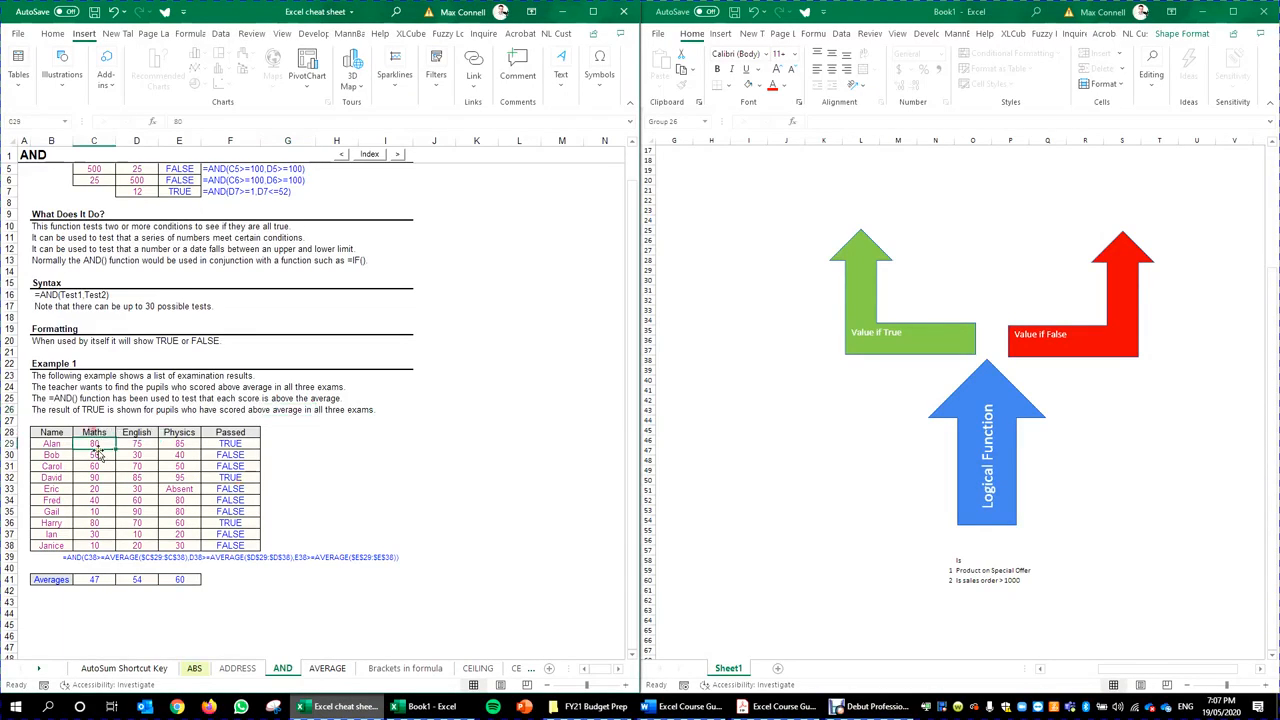
{"action": "left_click", "coordinate": [96, 579]}
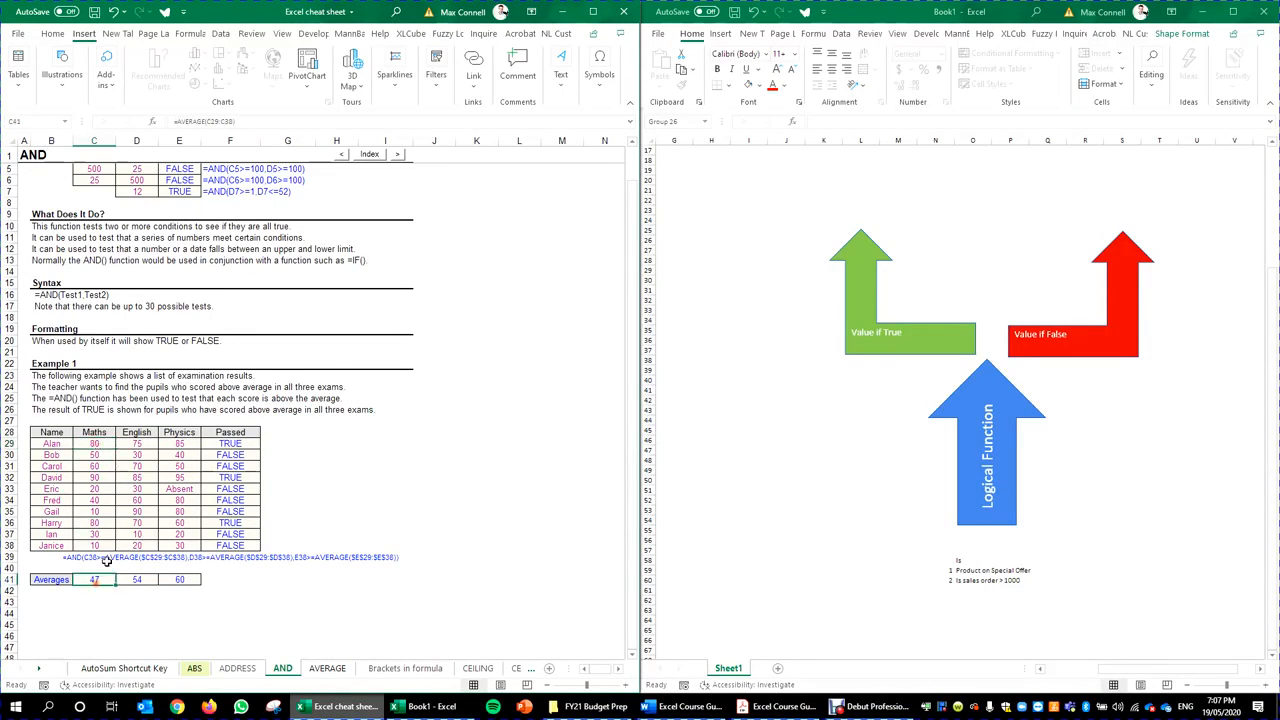
Step: Enter =C29>C41 in C44 to test whether the first pupil's Maths score is above the Maths average
{"action": "scroll", "coordinate": [90, 590], "scroll_direction": "down", "scroll_amount": 1}
{"action": "left_click", "coordinate": [88, 581]}
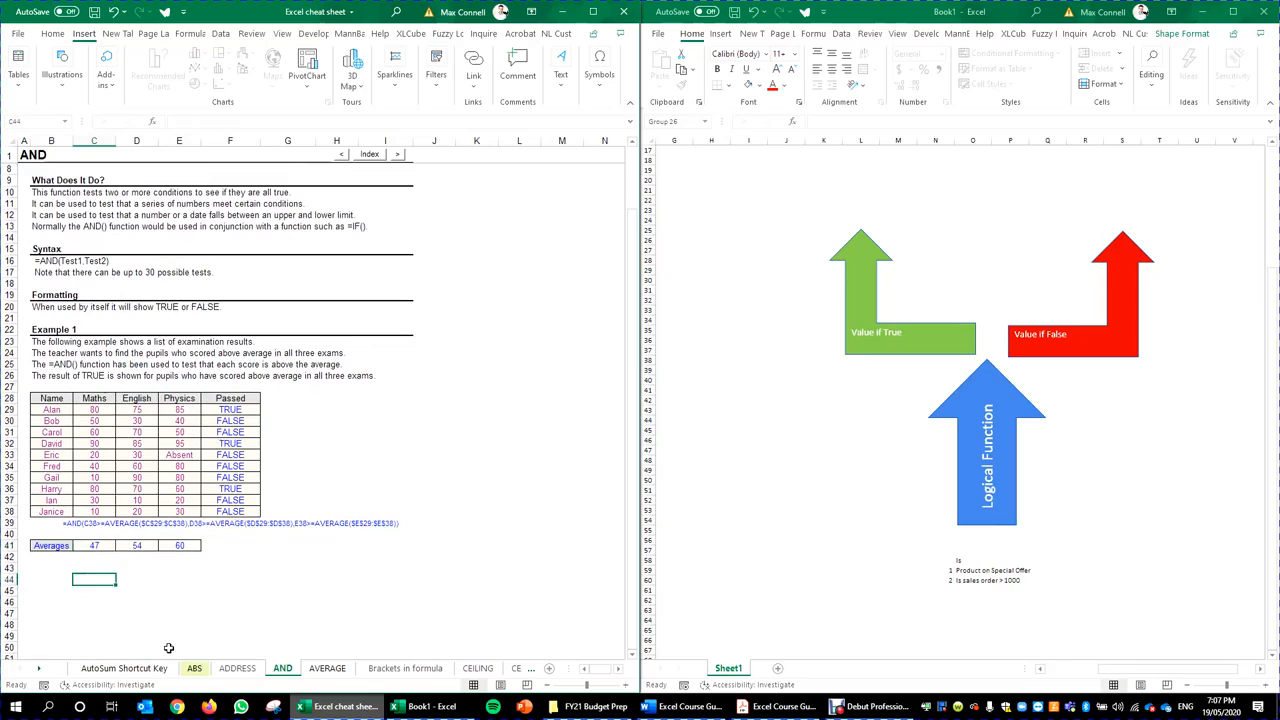
{"action": "type", "text": "="}
{"action": "left_click", "coordinate": [96, 410]}
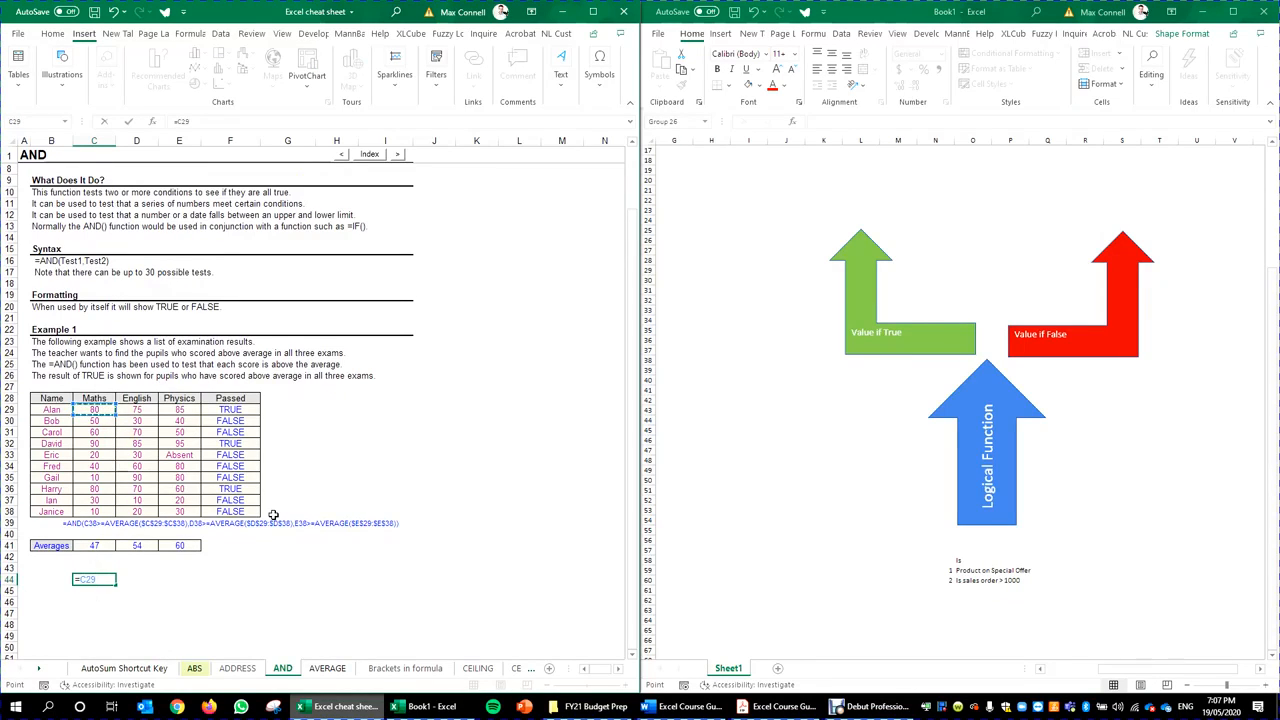
{"action": "type", "text": ">"}
{"action": "left_click", "coordinate": [94, 546]}
{"action": "key", "text": "ctrl+Return"}
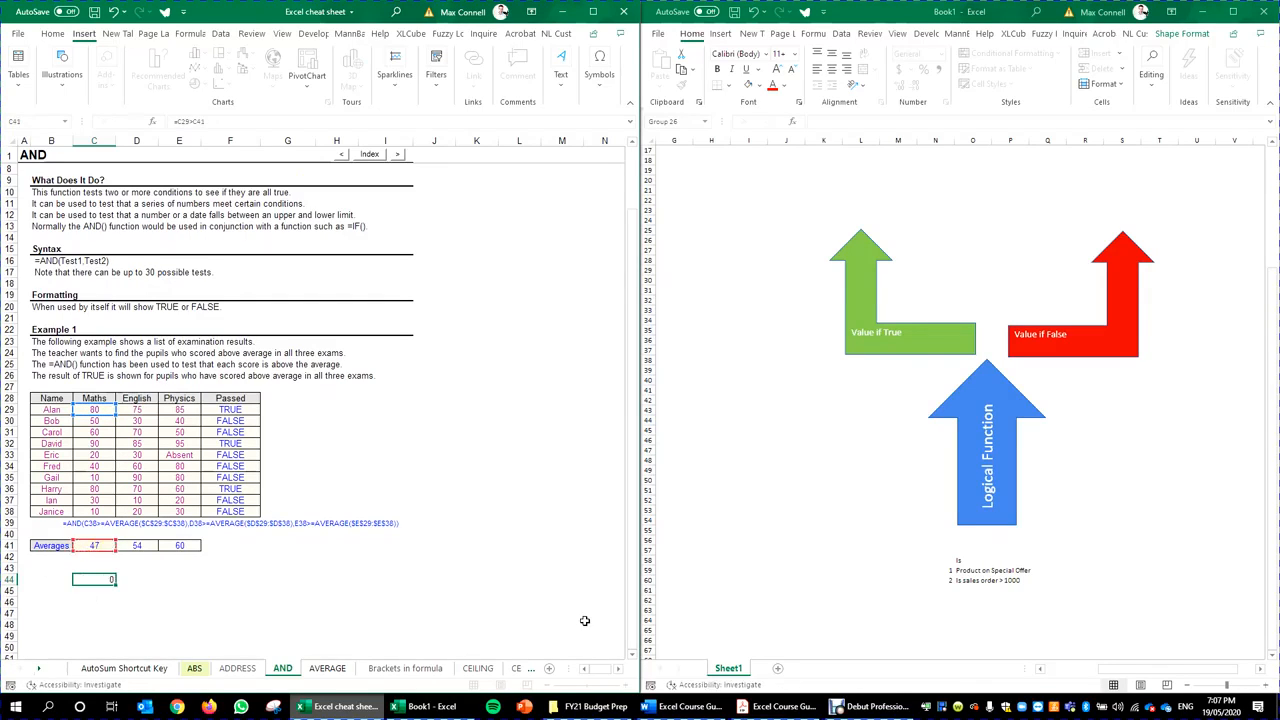
Step: Copy the comparison formula from C44 into D44 and E44 for English and Physics
{"action": "key", "text": "ctrl+c"}
{"action": "key", "text": "Right"}
{"action": "key", "text": "ctrl+v"}
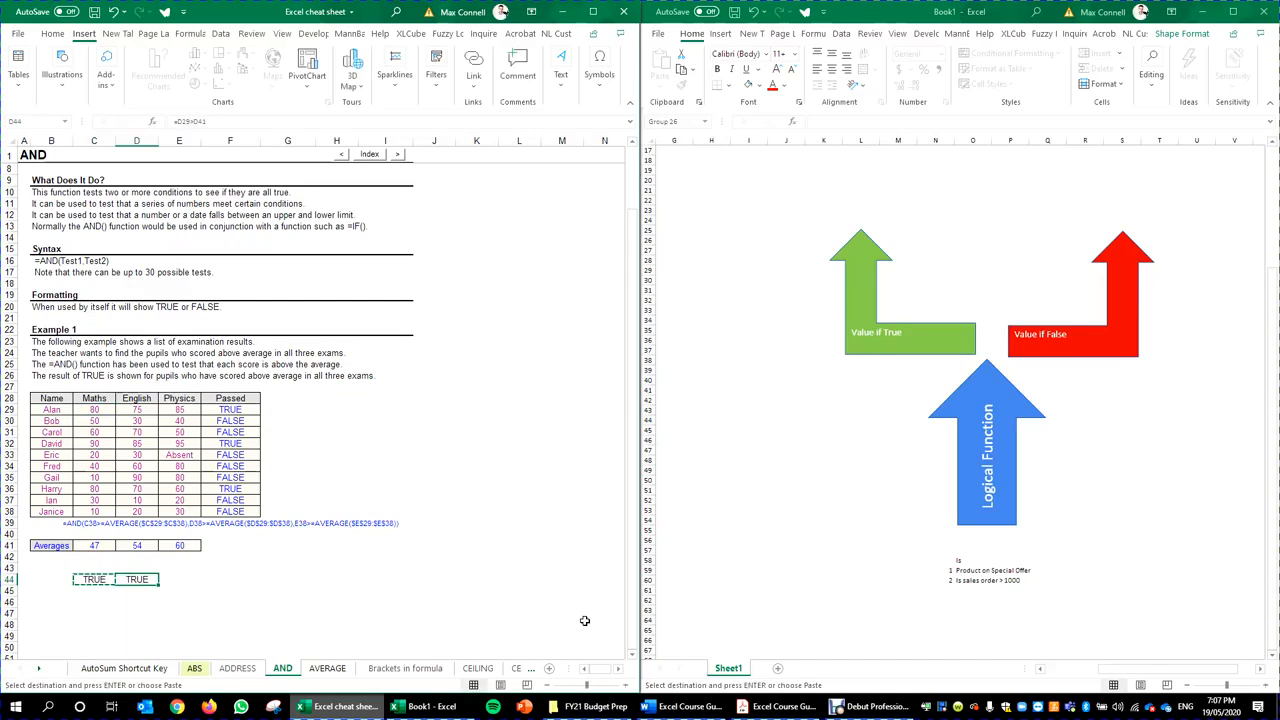
{"action": "key", "text": "Right"}
{"action": "key", "text": "ctrl+v"}
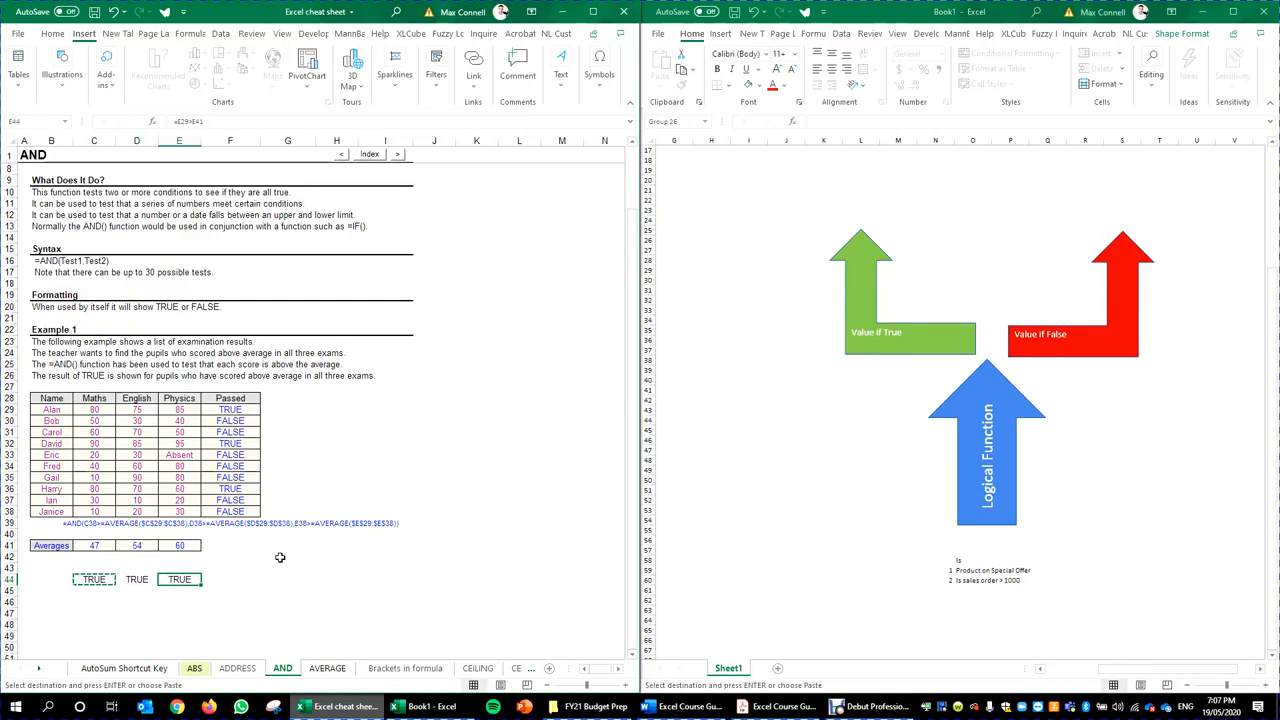
{"action": "key", "text": "Escape"}
Step: Review the Maths, English and Physics comparisons in C44:E44 against the first pupil's scores in row 29
{"action": "left_click", "coordinate": [94, 580]}
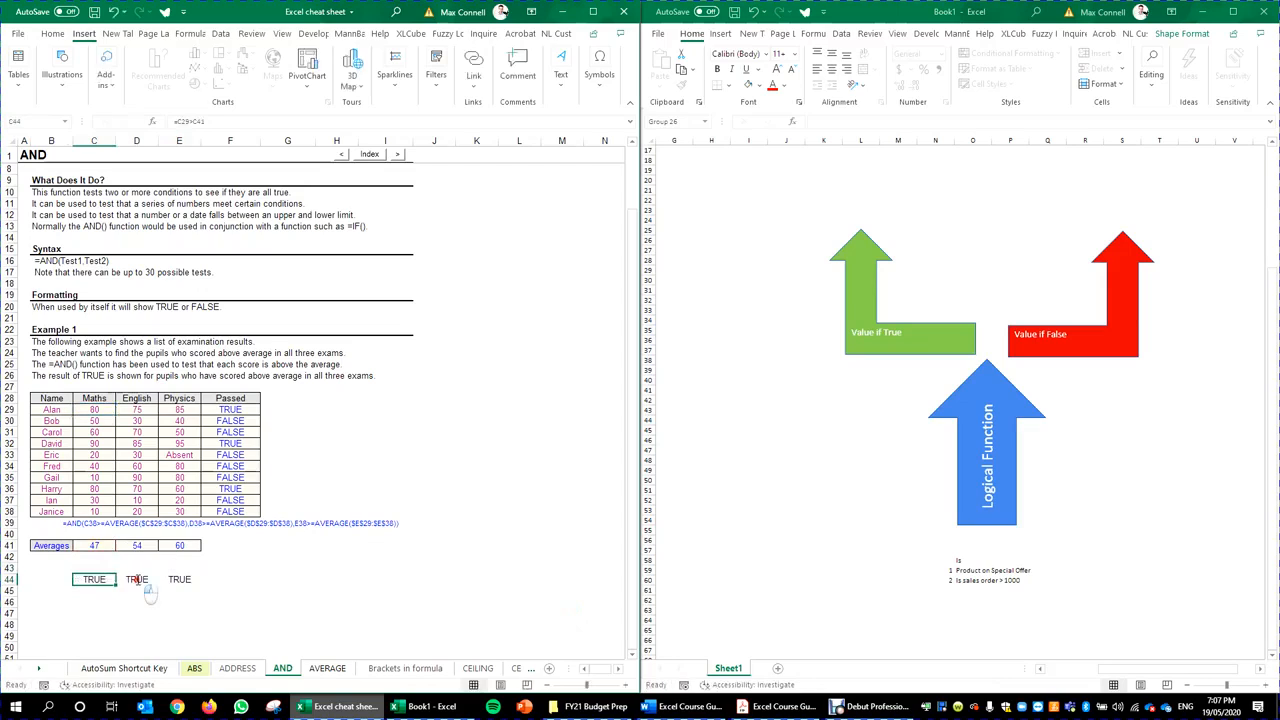
{"action": "left_click", "coordinate": [136, 580]}
{"action": "double_click", "coordinate": [178, 580]}
{"action": "key", "text": "Escape"}
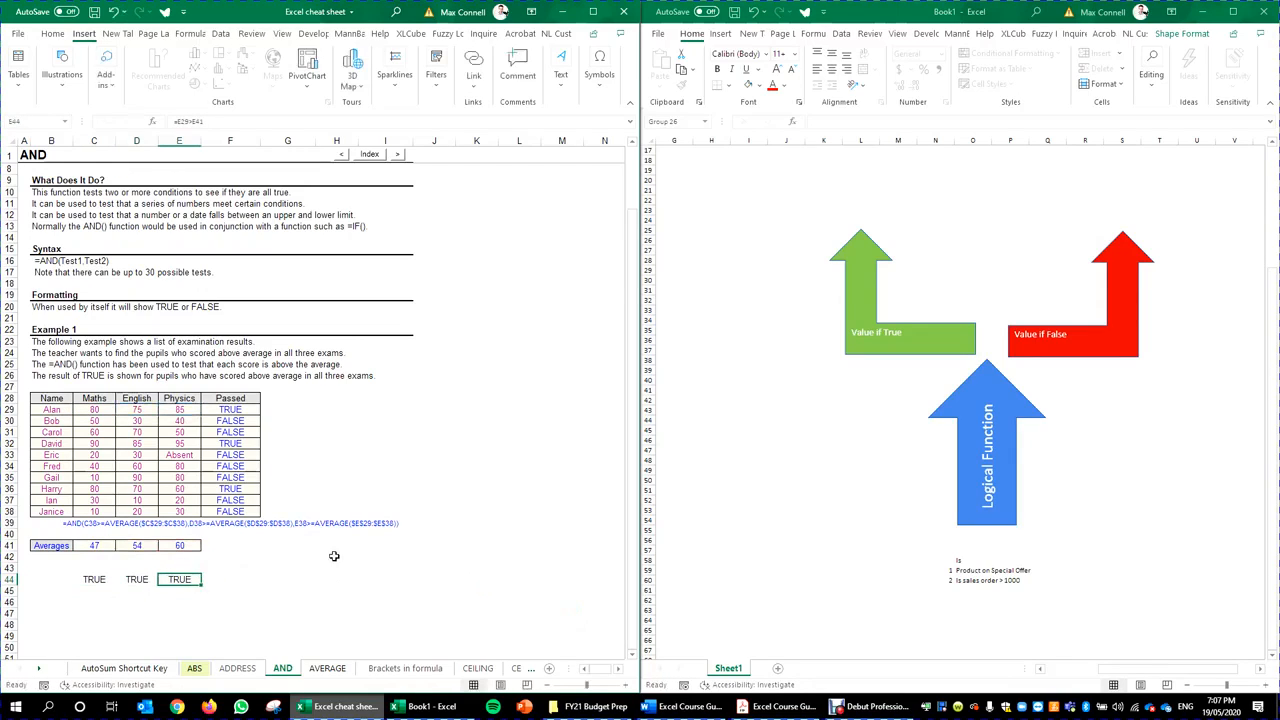
{"action": "left_click", "coordinate": [101, 578]}
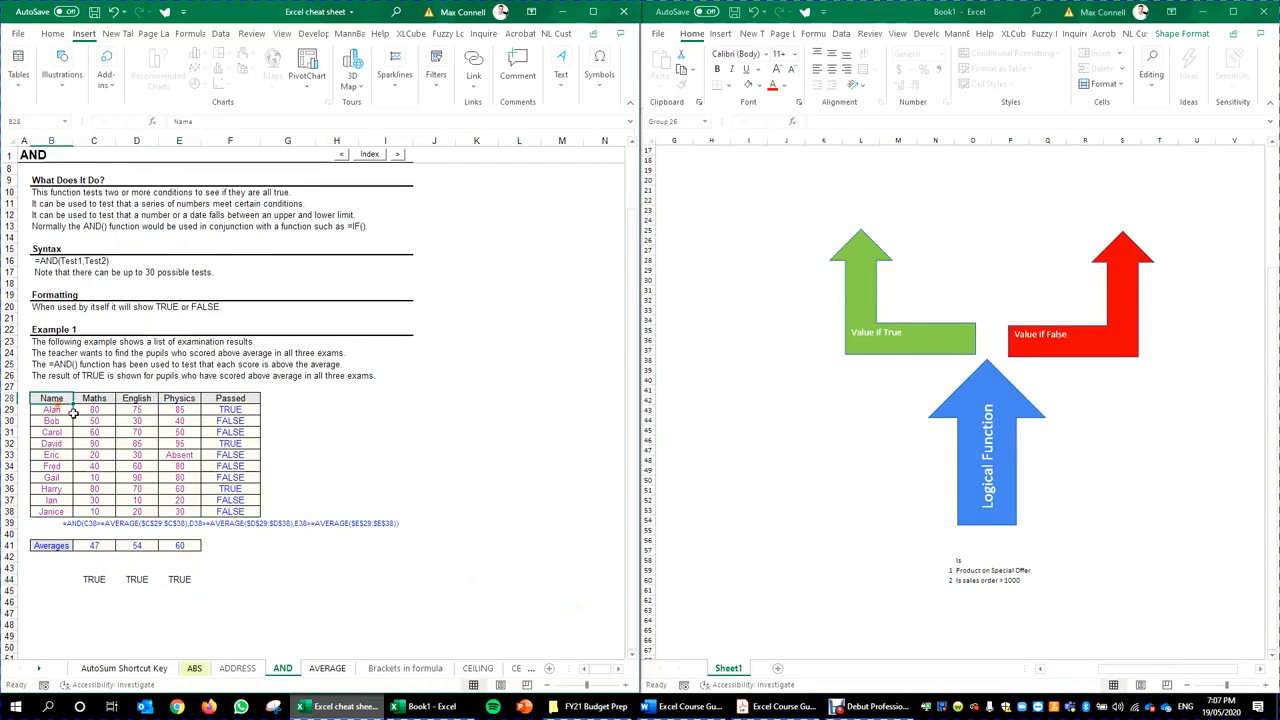
{"action": "left_click", "coordinate": [92, 411]}
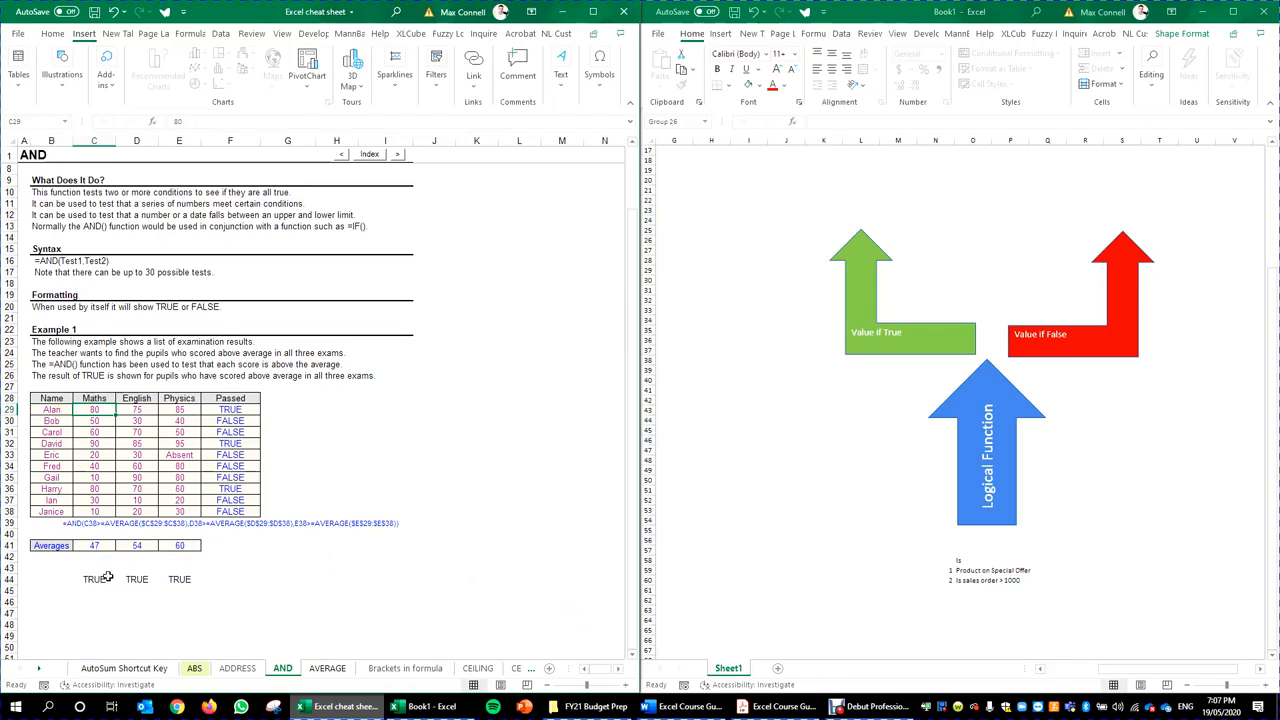
Step: Clear the comparison formulas in C44:E44 and undo the deletion
{"action": "left_click_drag", "start_coordinate": [82, 578], "coordinate": [190, 580]}
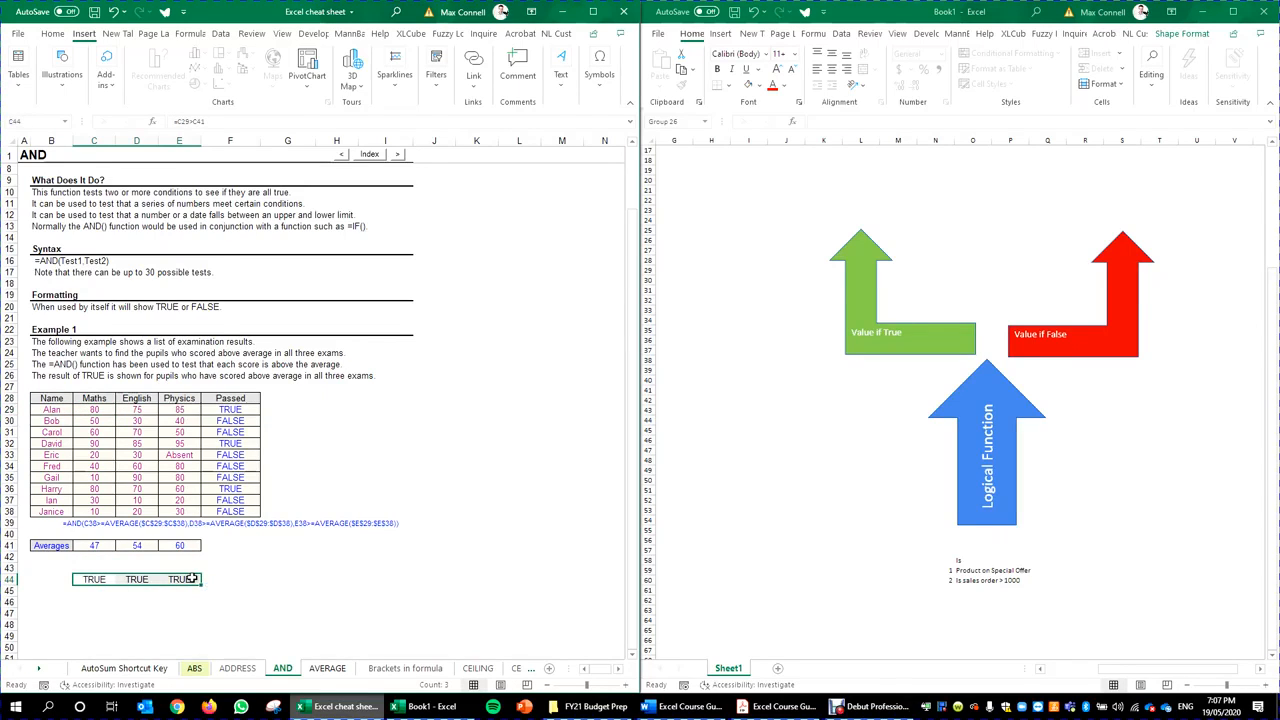
{"action": "key", "text": "Delete"}
{"action": "left_click", "coordinate": [351, 422]}
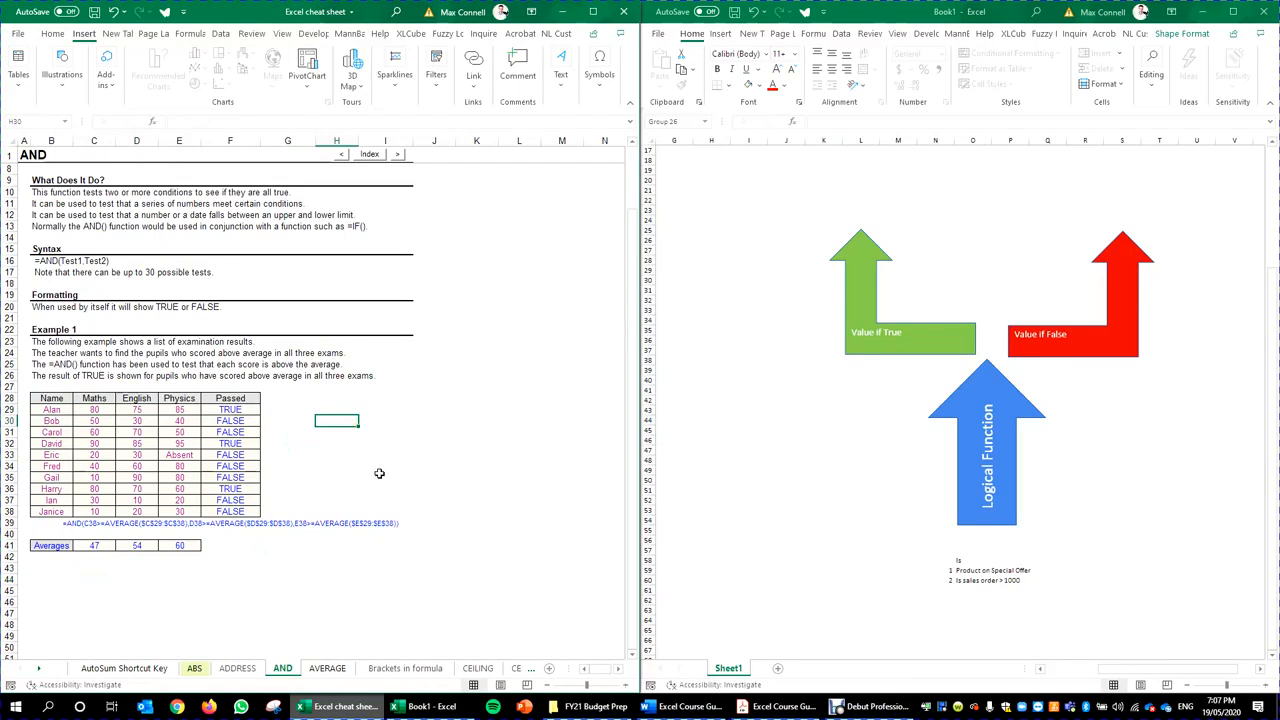
{"action": "left_click", "coordinate": [90, 582]}
{"action": "key", "text": "ctrl+z"}
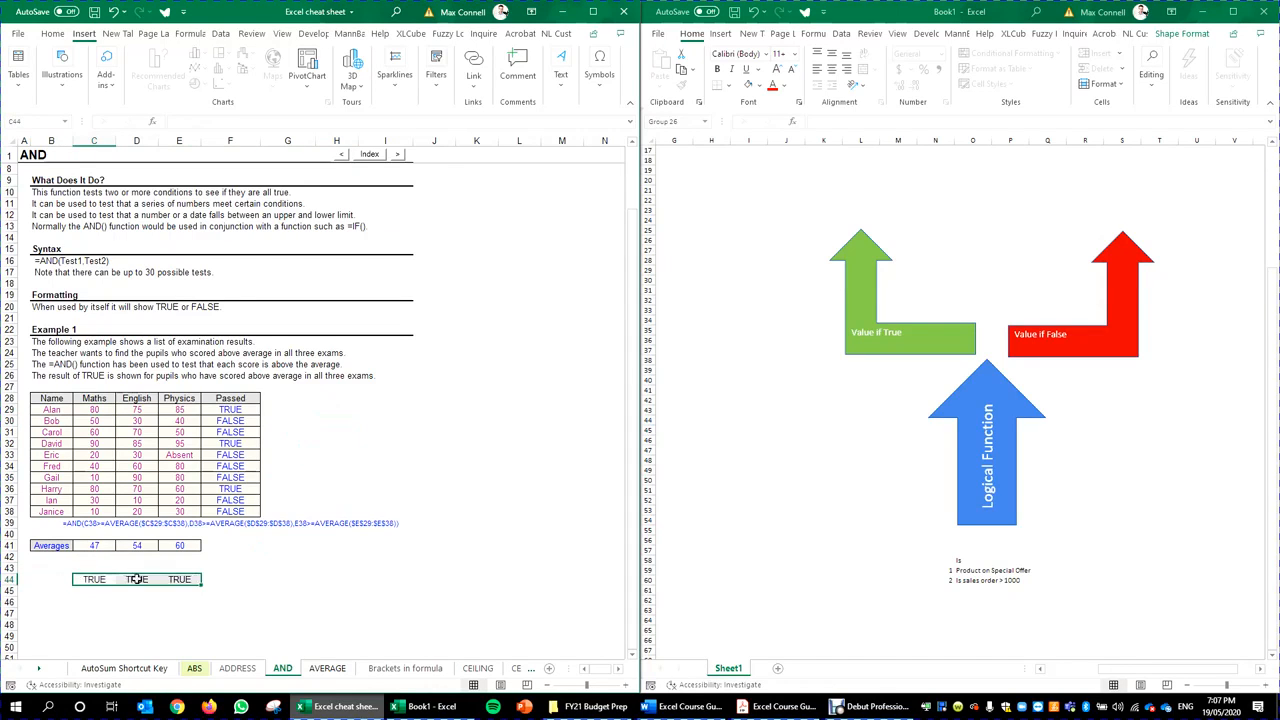
Step: Fill the three comparison formulas in C44:E44 down to row 50
{"action": "left_click_drag", "start_coordinate": [202, 585], "coordinate": [200, 655]}
{"action": "scroll", "coordinate": [209, 480], "scroll_direction": "down", "scroll_amount": 4}
{"action": "scroll", "coordinate": [508, 382], "scroll_direction": "up", "scroll_amount": 3}
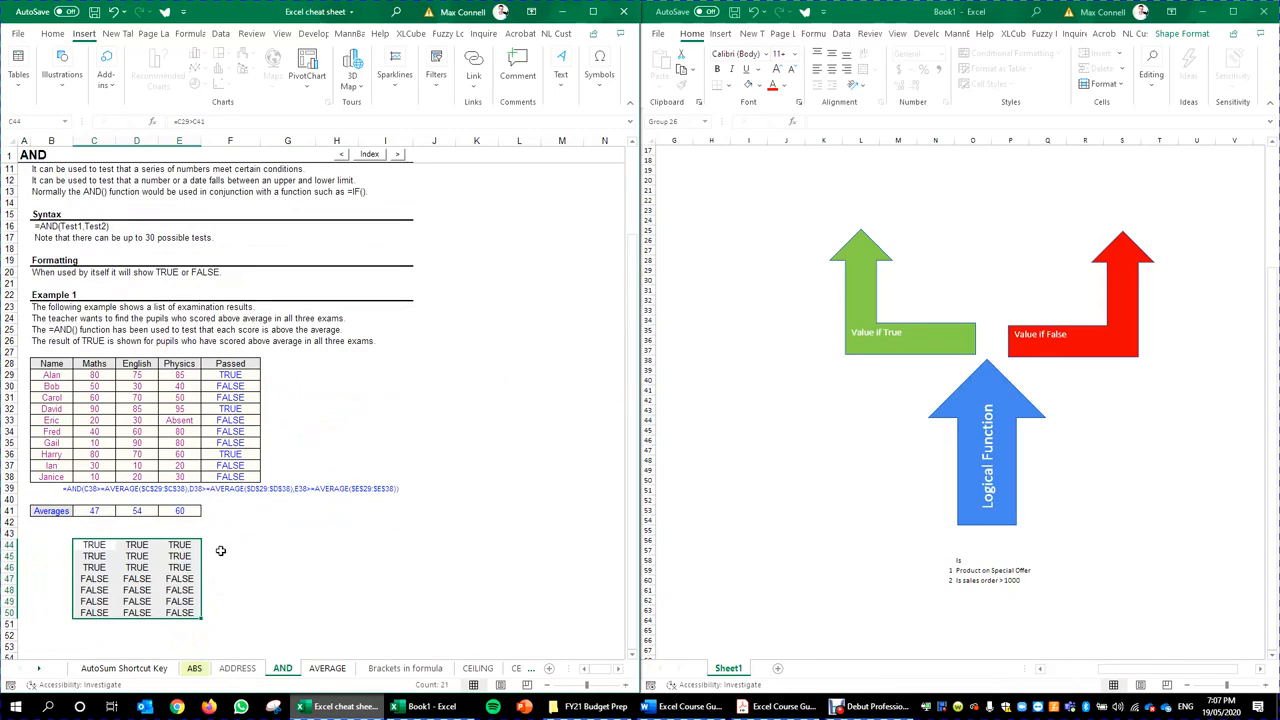
{"action": "left_click", "coordinate": [514, 389]}
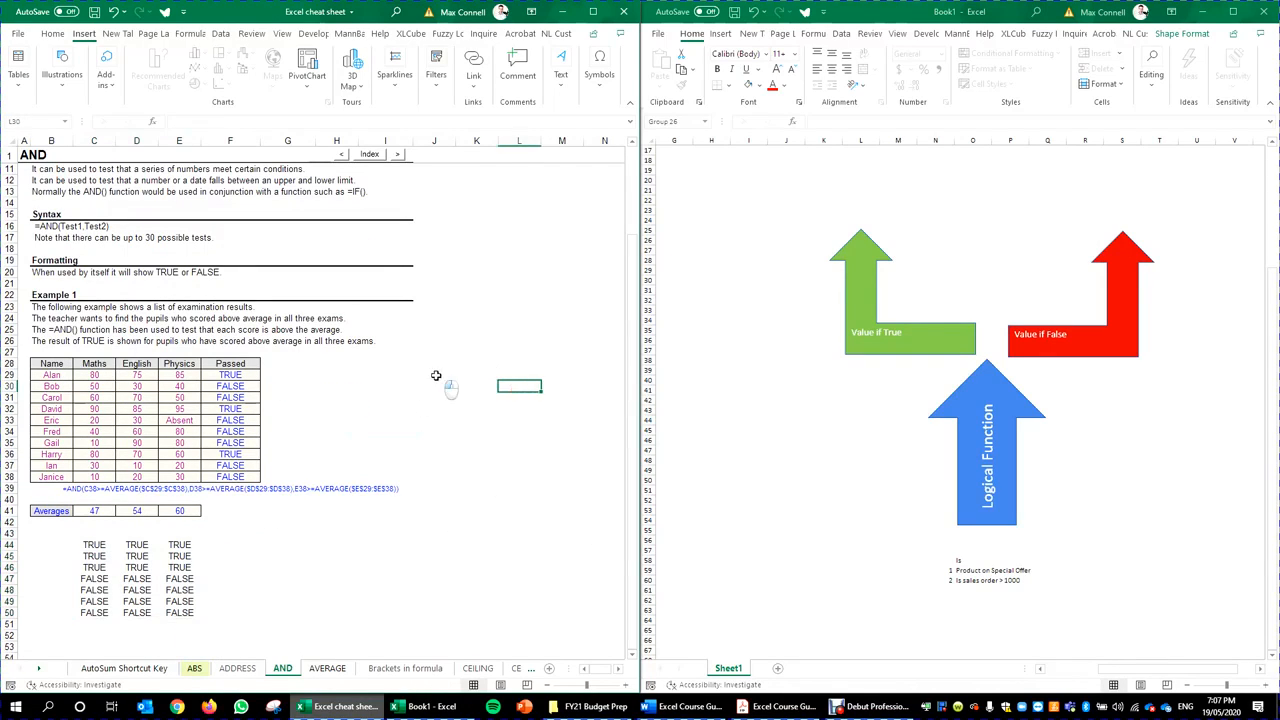
{"action": "left_click", "coordinate": [436, 376]}
{"action": "key", "text": "Left"}
{"action": "key", "text": "Up"}
{"action": "key", "text": "Right"}
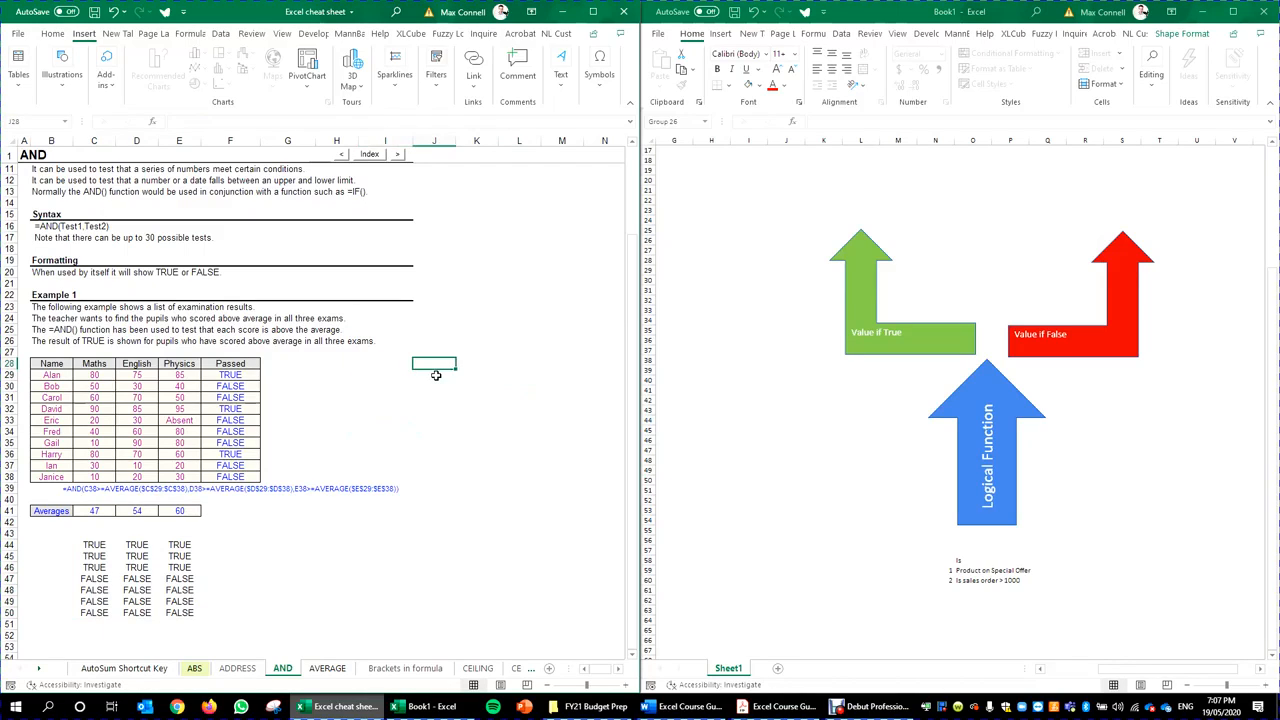
{"action": "key", "text": "Left"}
{"action": "key", "text": "Down"}
{"action": "key", "text": "Right"}
{"action": "key", "text": "Right"}
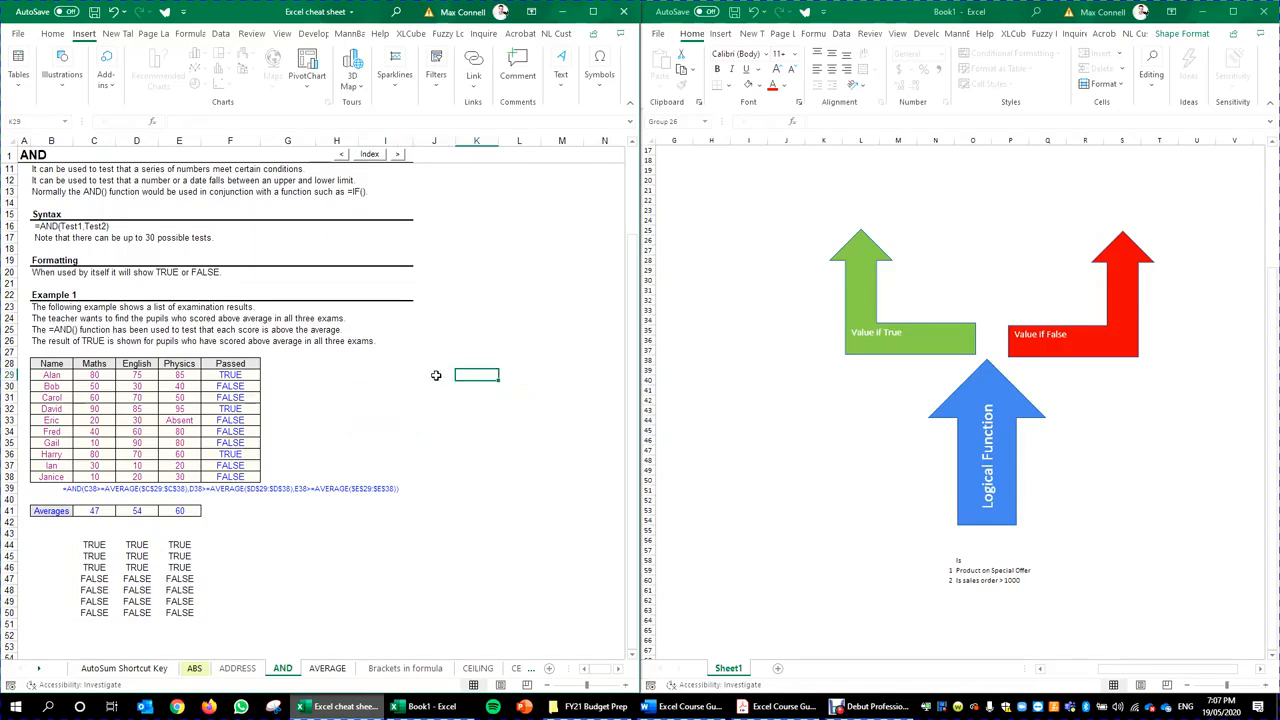
Step: Try to enter an IF formula in I29 with a plain-text test that the first pupil has passed all subjects, "special prize" if true and 0 if false
{"action": "key", "text": "Left"}
{"action": "key", "text": "Left"}
{"action": "key", "text": "Right"}
{"action": "key", "text": "Left"}
{"action": "type", "text": "=if"}
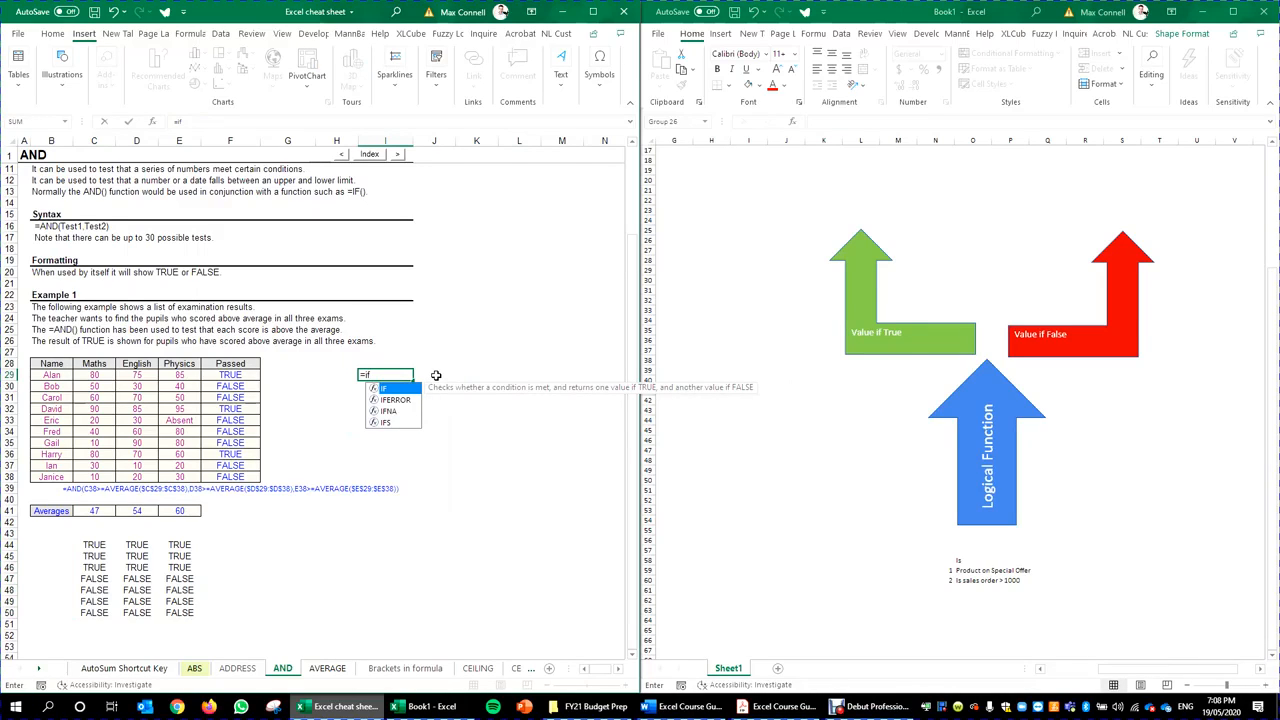
{"action": "type", "text": "("}
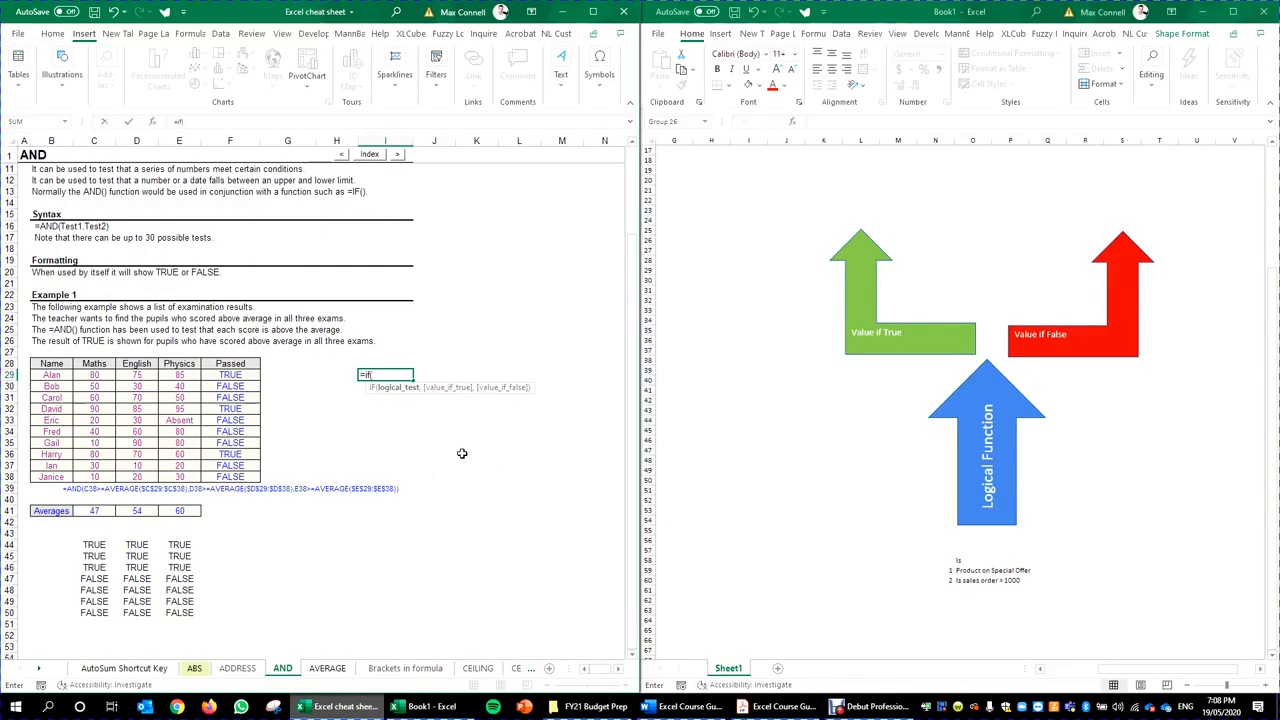
{"action": "type", "text": "a"}
{"action": "key", "text": "BackSpace"}
{"action": "type", "text": "alan has passed all subject"}
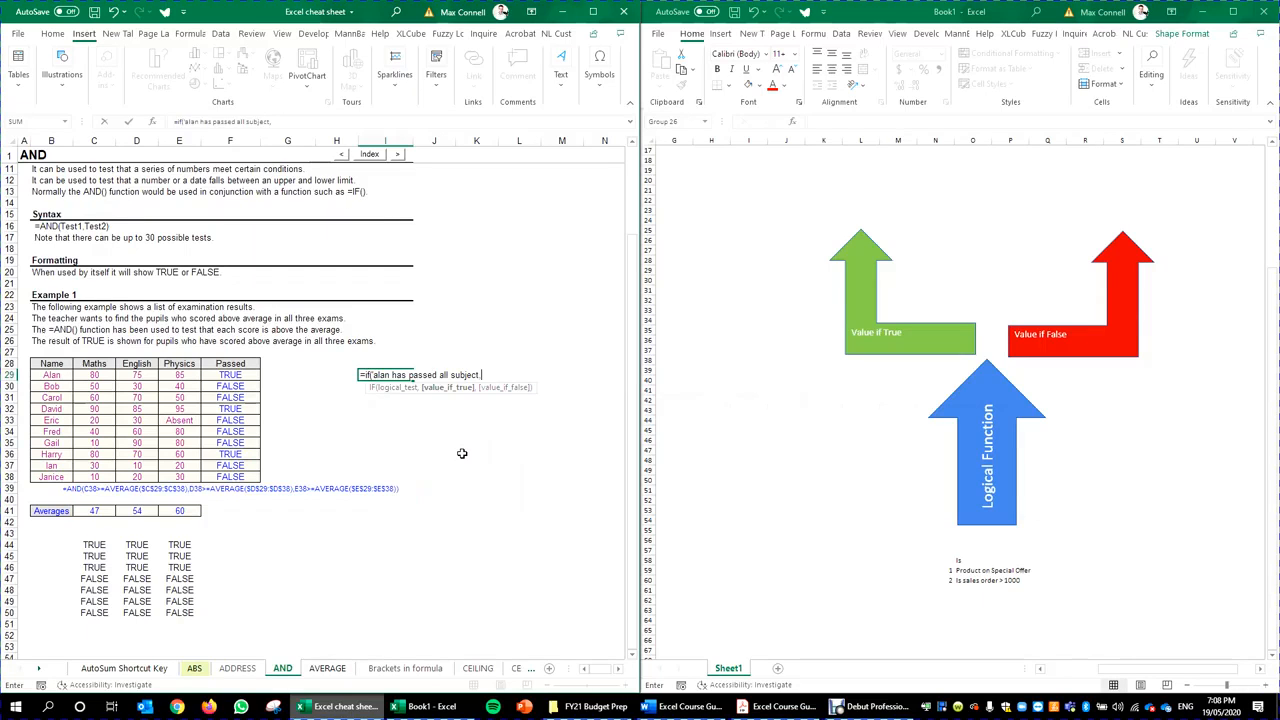
{"action": "type", "text": ",special prize,"}
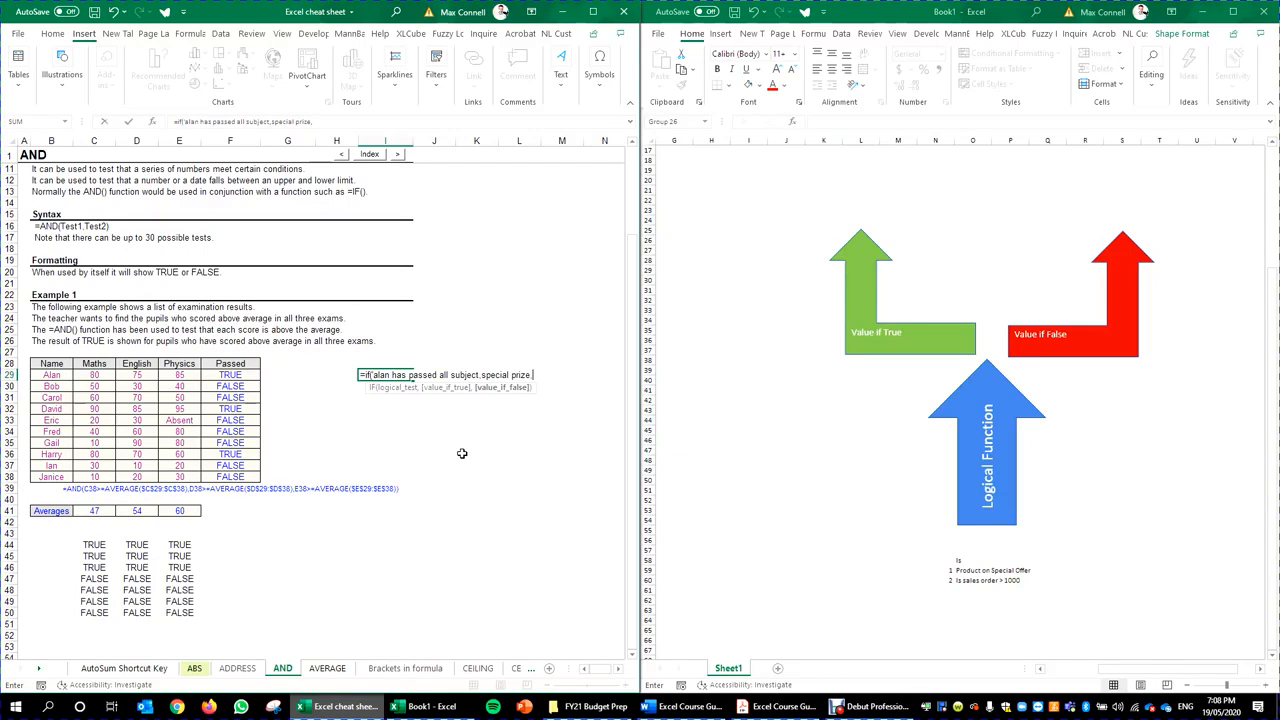
{"action": "type", "text": "0)"}
{"action": "key", "text": "Return"}
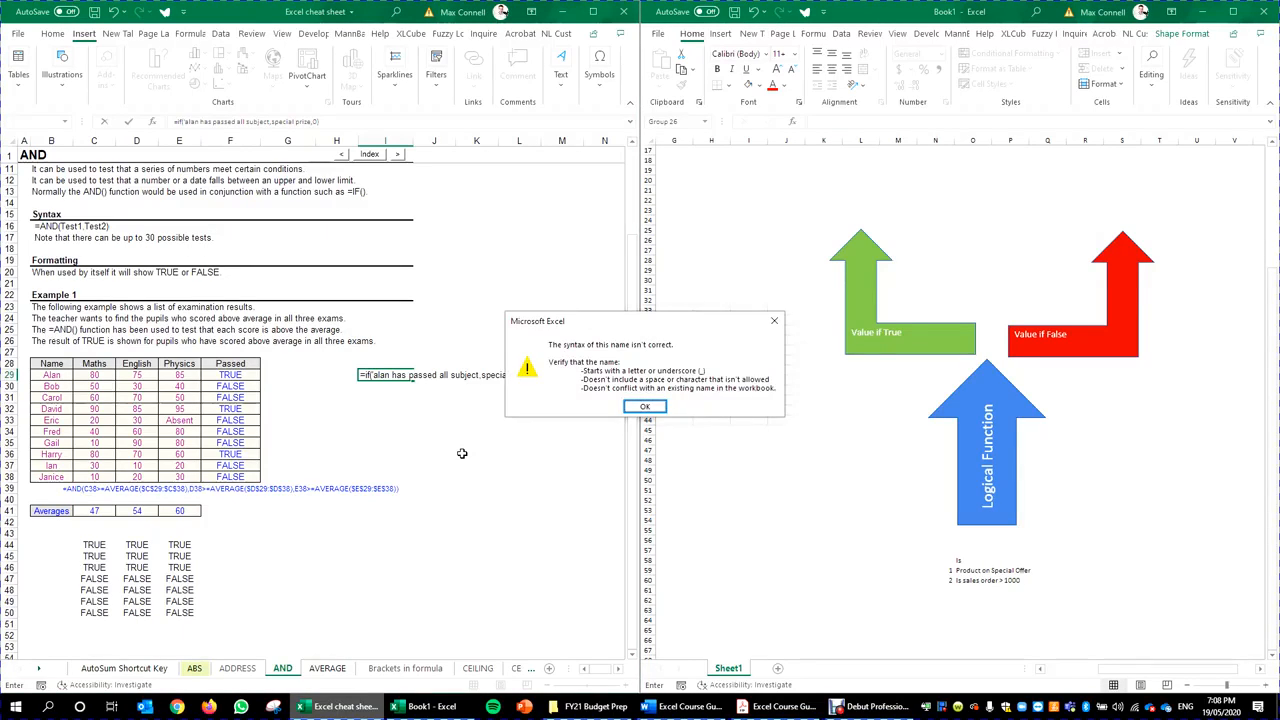
{"action": "key", "text": "Return"}
{"action": "key", "text": "Escape"}
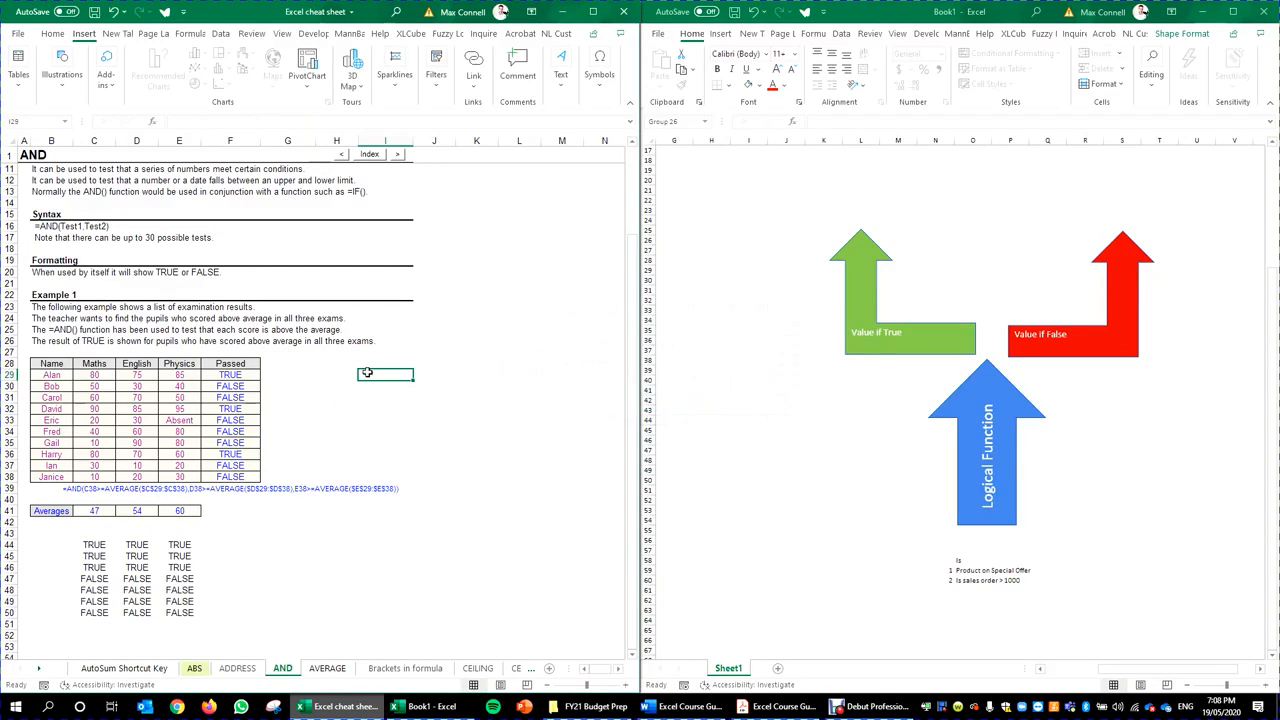
Step: Clear the block of comparison formulas in C44:E50 below the averages
{"action": "left_click", "coordinate": [323, 383]}
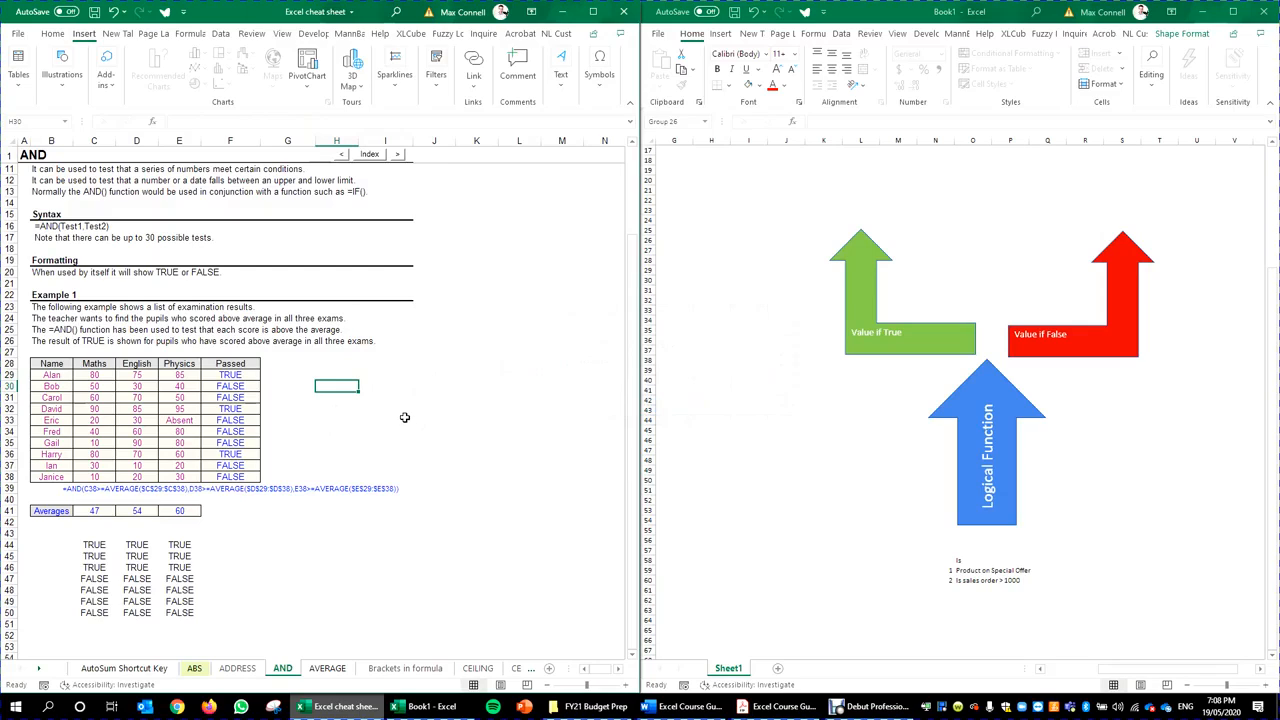
{"action": "left_click_drag", "start_coordinate": [86, 540], "coordinate": [170, 612]}
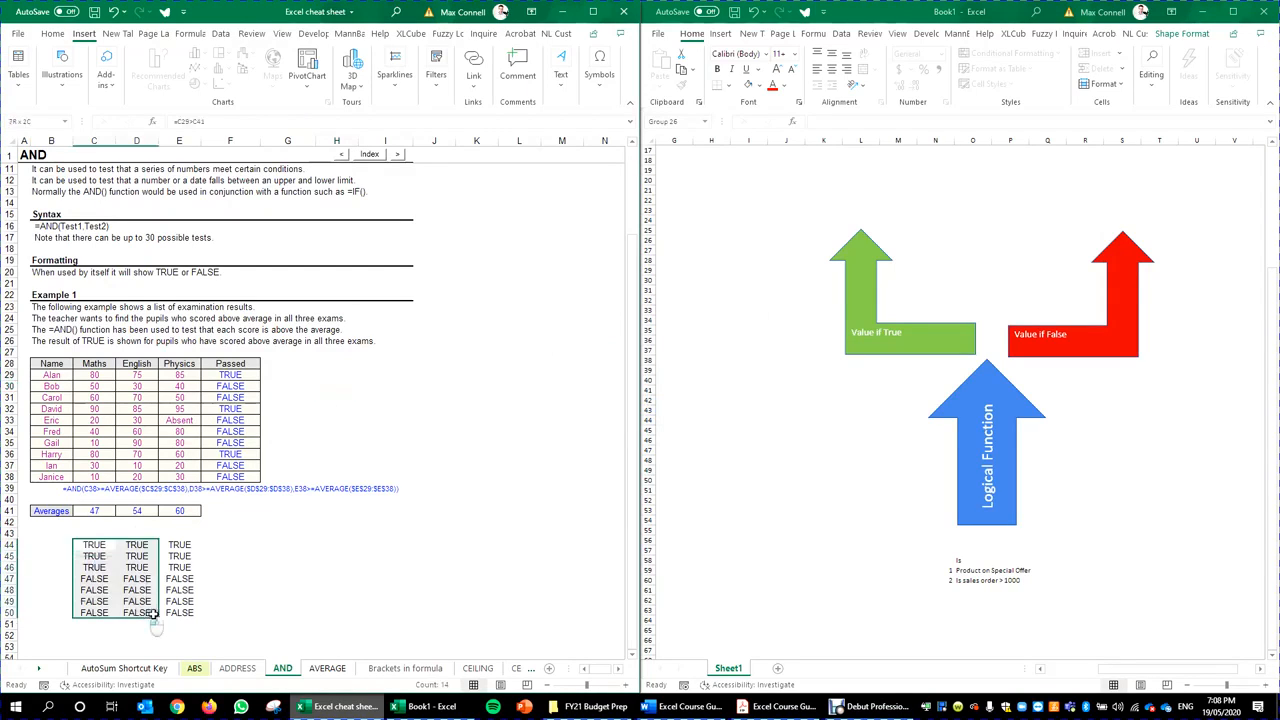
{"action": "key", "text": "Delete"}
{"action": "left_click", "coordinate": [297, 387]}
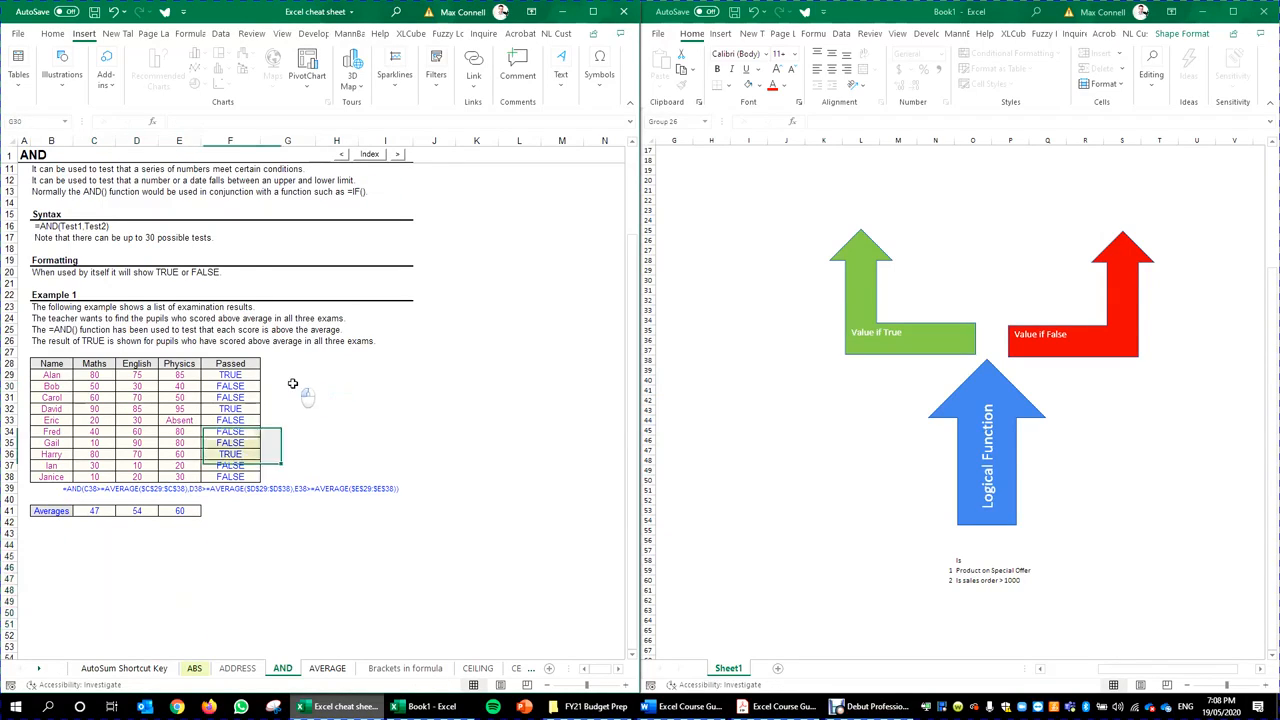
Step: Start an AND formula in H29 with the Maths test C29>C$41 as its first condition, locking the average's row
{"action": "left_click", "coordinate": [326, 377]}
{"action": "scroll", "coordinate": [344, 414], "scroll_direction": "up", "scroll_amount": 1}
{"action": "scroll", "coordinate": [344, 414], "scroll_direction": "up", "scroll_amount": 3}
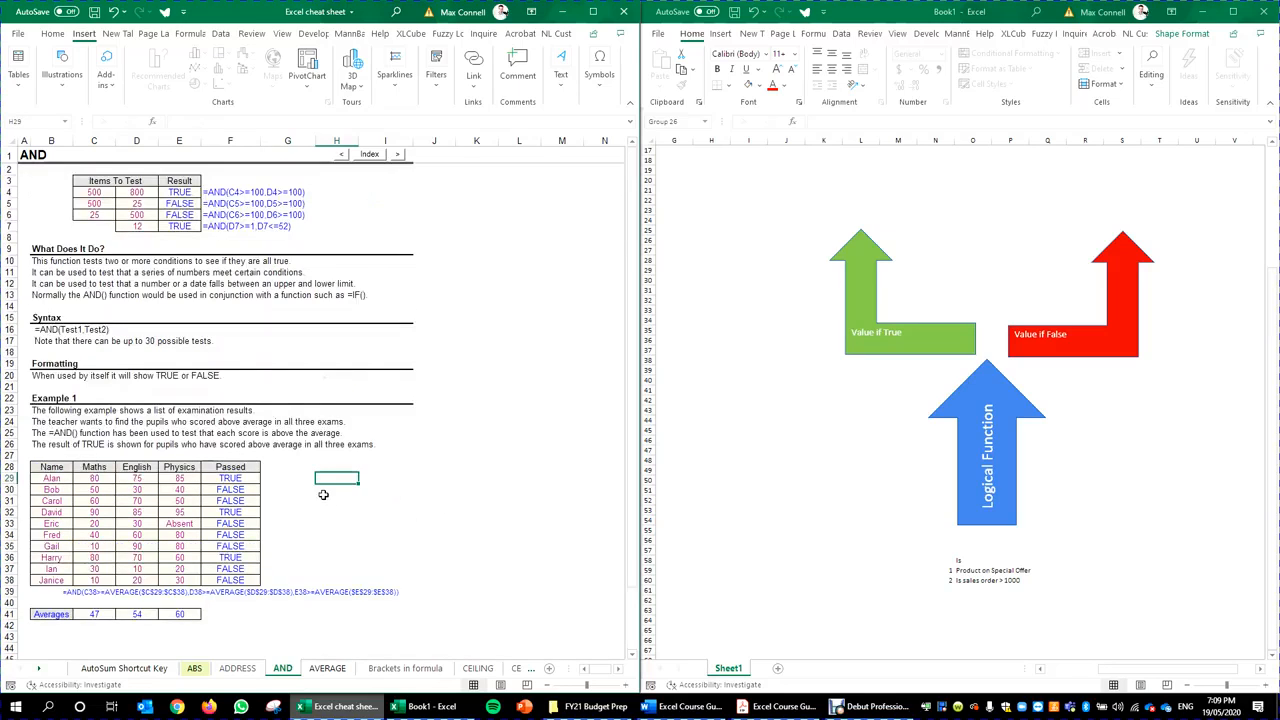
{"action": "type", "text": "=and"}
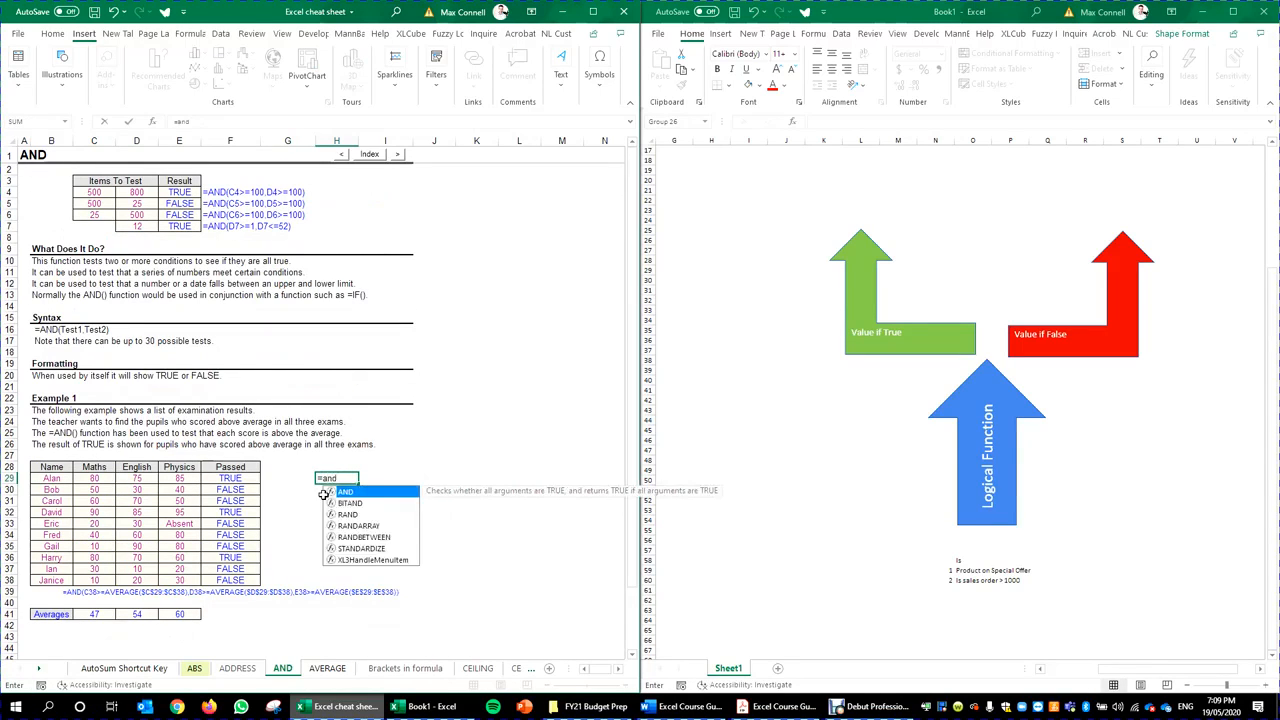
{"action": "type", "text": "("}
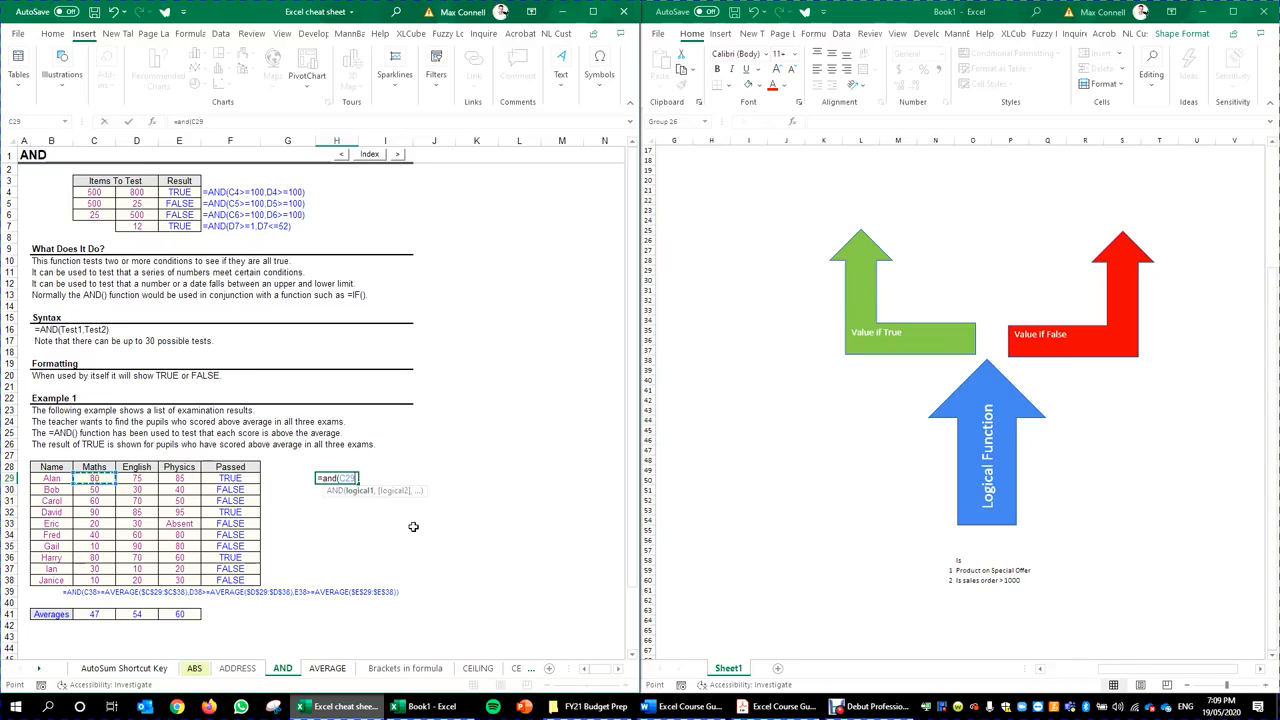
{"action": "type", "text": ">"}
{"action": "left_click", "coordinate": [100, 614]}
{"action": "key", "text": "F4"}
{"action": "key", "text": "F4"}
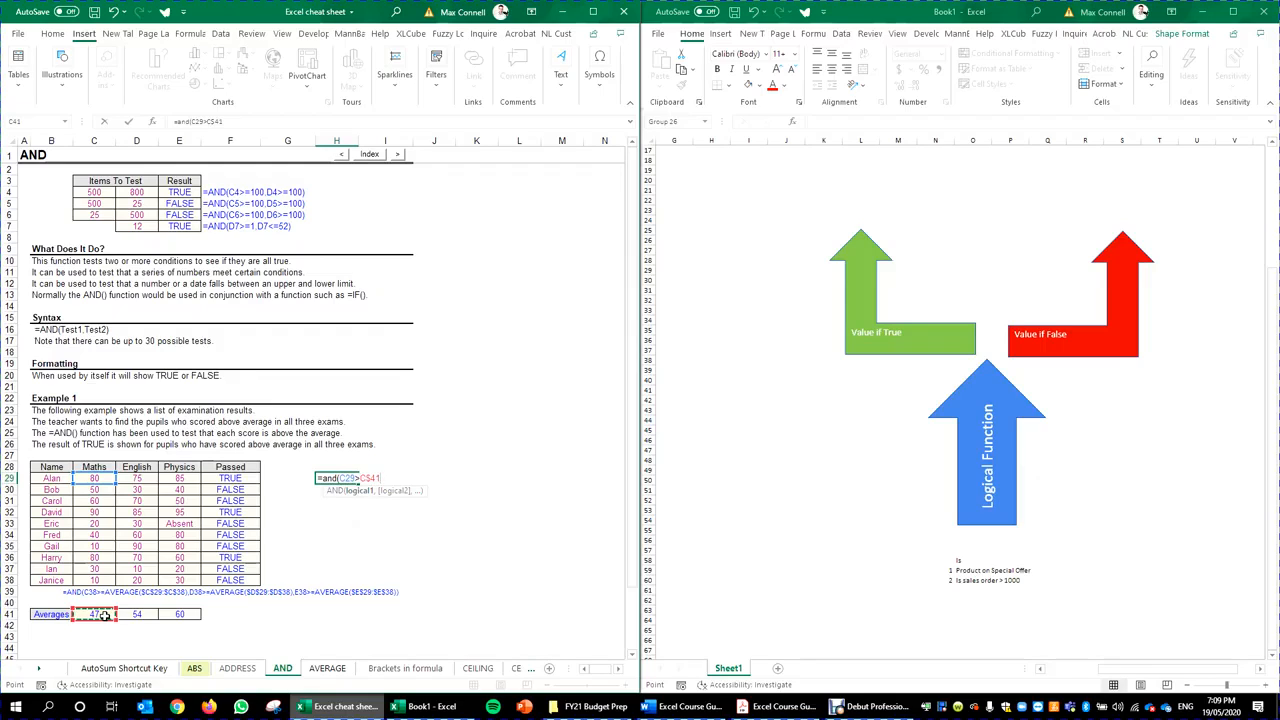
{"action": "type", "text": ","}
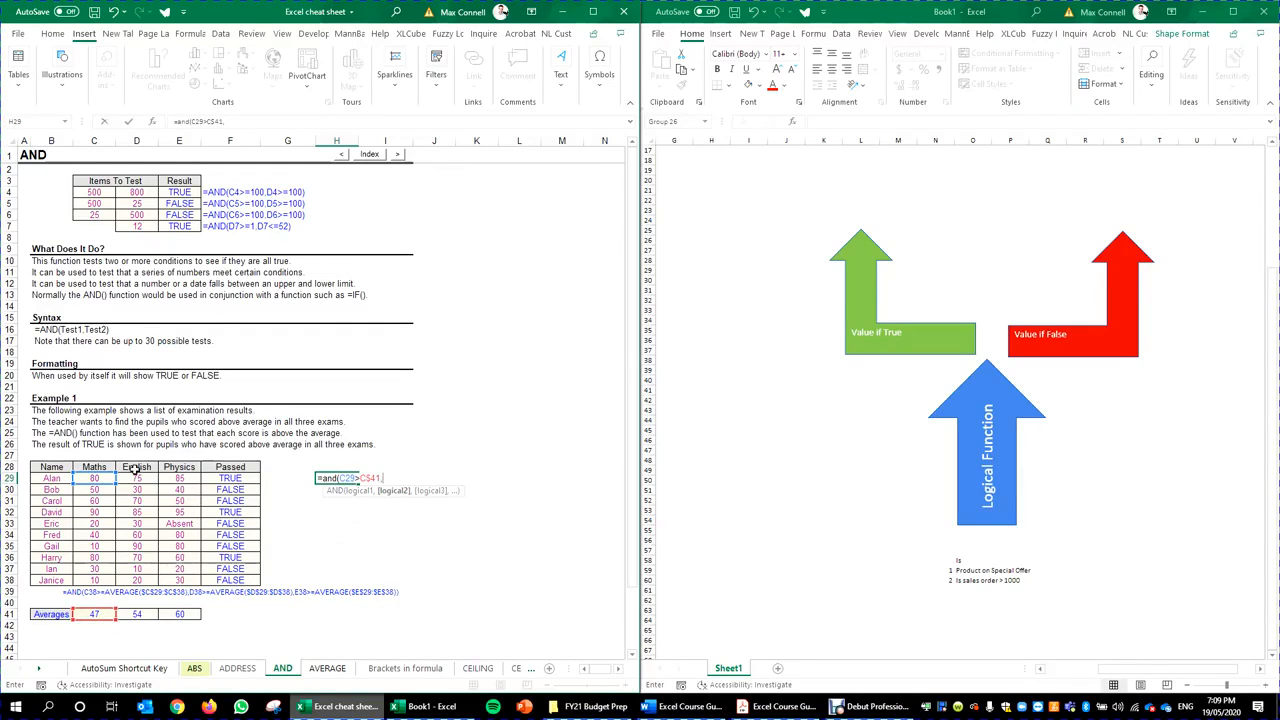
Step: Add the English test D29>D$41 as the second condition of the AND formula in H29
{"action": "left_click", "coordinate": [139, 478]}
{"action": "type", "text": ">"}
{"action": "left_click", "coordinate": [145, 615]}
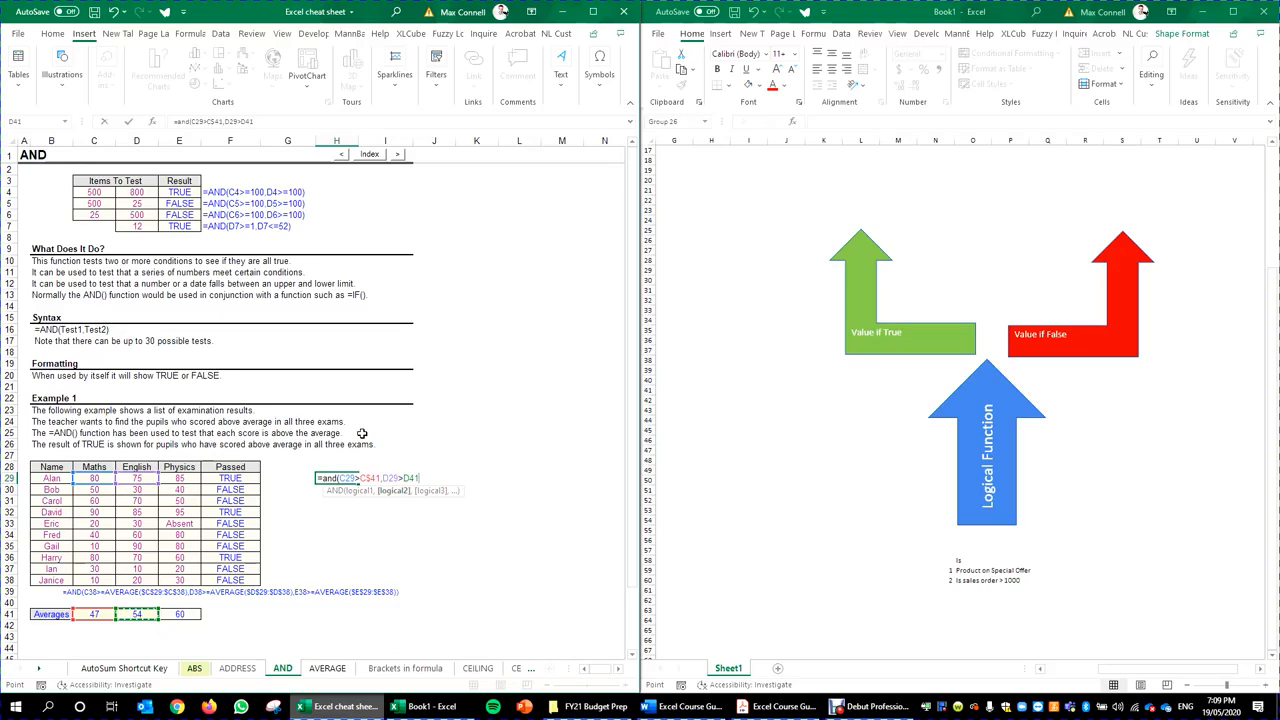
{"action": "key", "text": "F4"}
{"action": "key", "text": "F4"}
{"action": "type", "text": ","}
Step: Add the Physics test E29>E$41 as the third condition and complete the AND formula in H29
{"action": "left_click", "coordinate": [180, 478]}
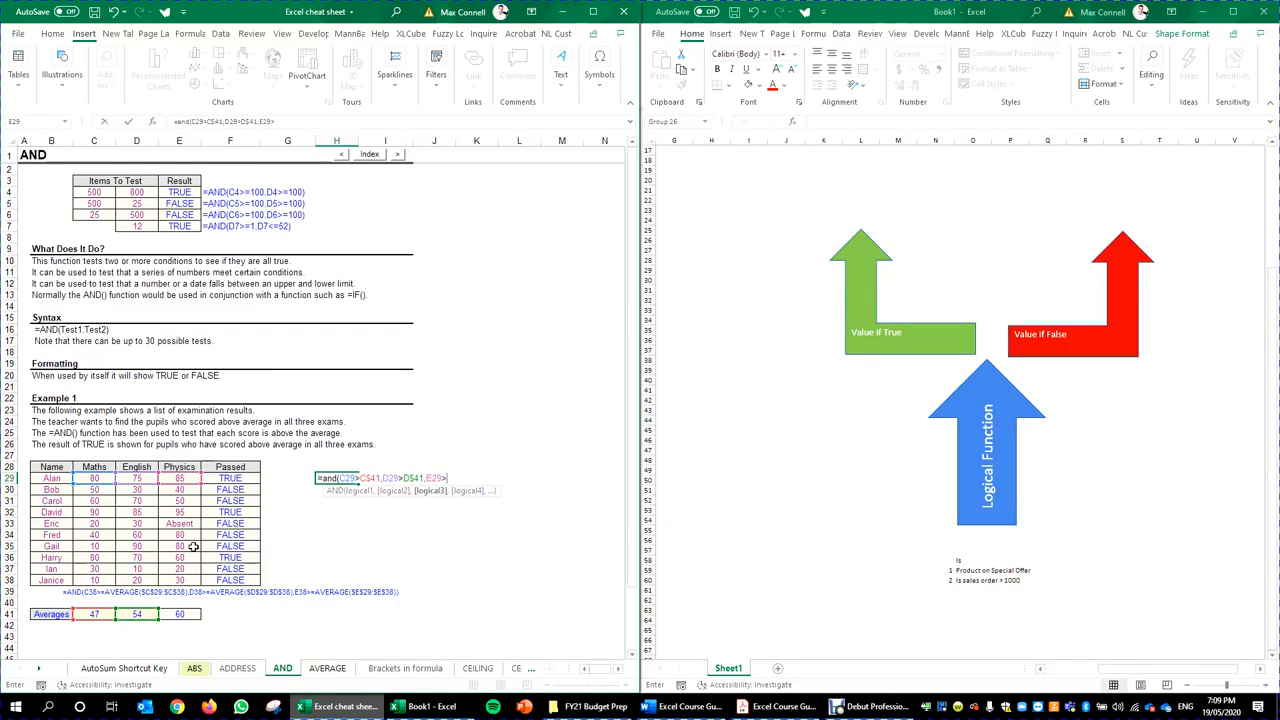
{"action": "left_click", "coordinate": [183, 615]}
{"action": "key", "text": "F4"}
{"action": "key", "text": "F4"}
{"action": "type", "text": ")"}
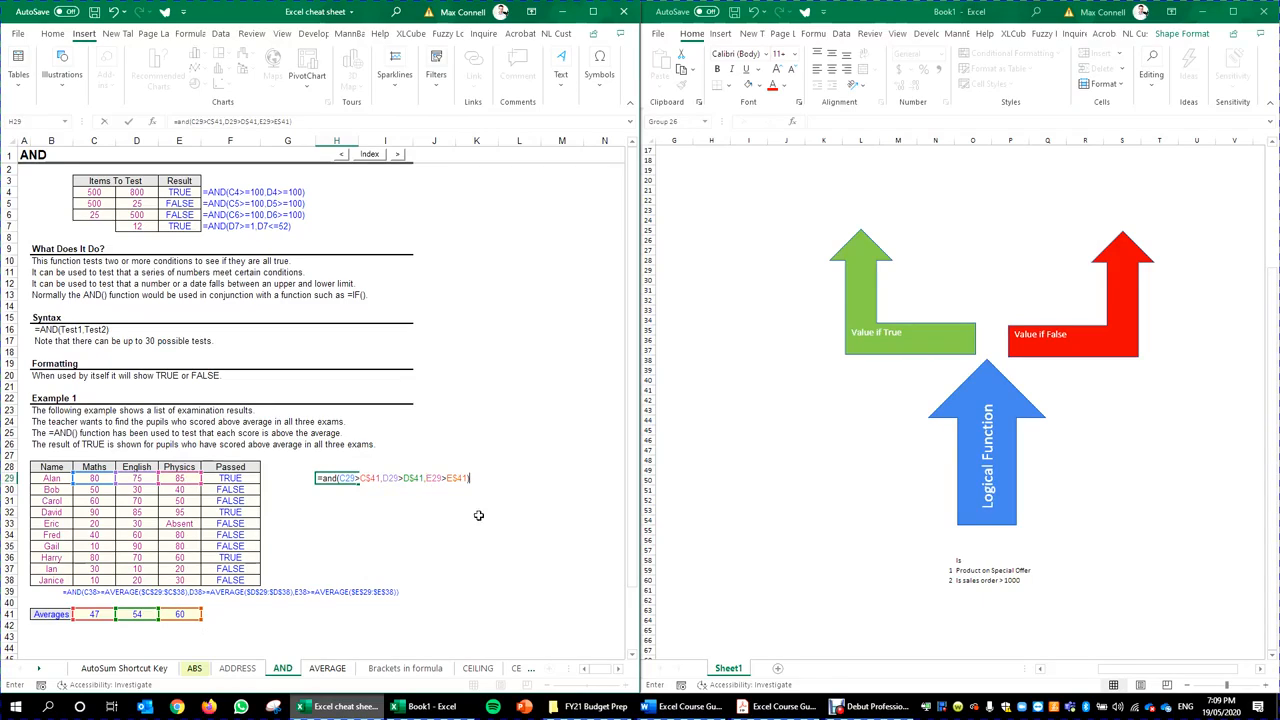
{"action": "key", "text": "ctrl+Return"}
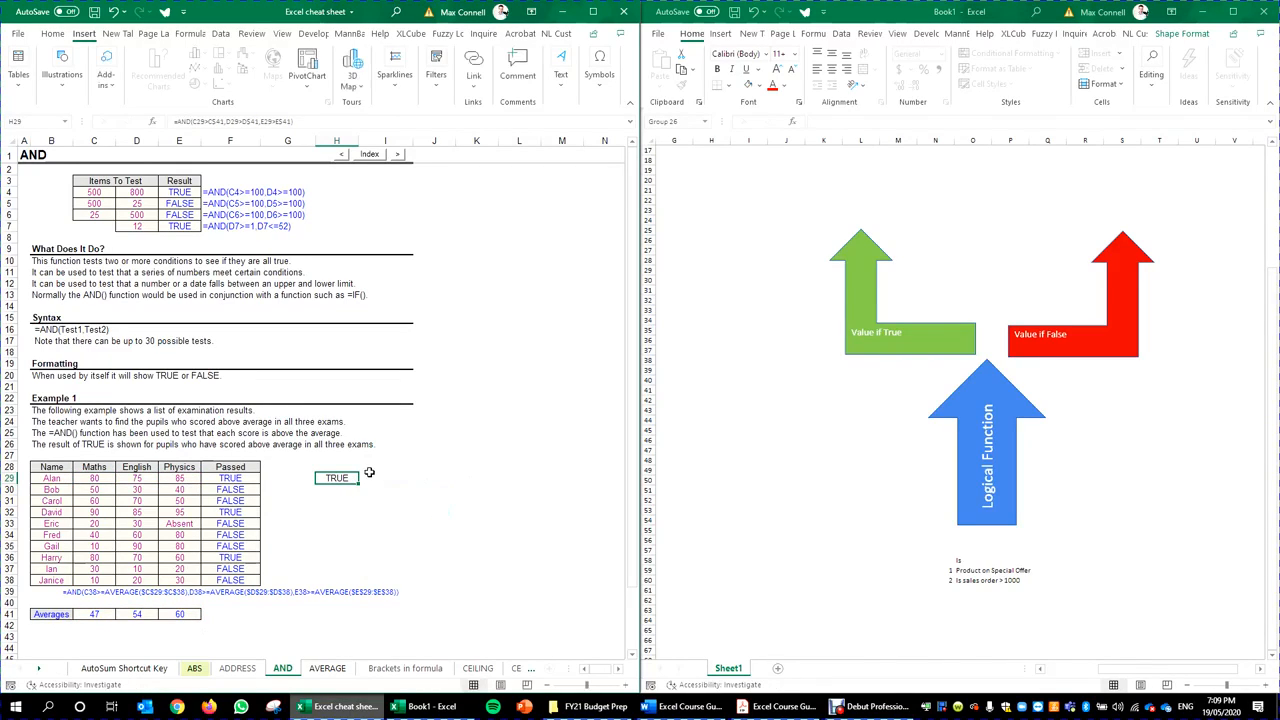
Step: Check the AND formula in H29 and fill it down to H38 for all pupils
{"action": "left_click", "coordinate": [345, 476]}
{"action": "left_click", "coordinate": [343, 478]}
{"action": "double_click", "coordinate": [341, 478]}
{"action": "key", "text": "ctrl+Return"}
{"action": "left_click_drag", "start_coordinate": [359, 483], "coordinate": [372, 597]}
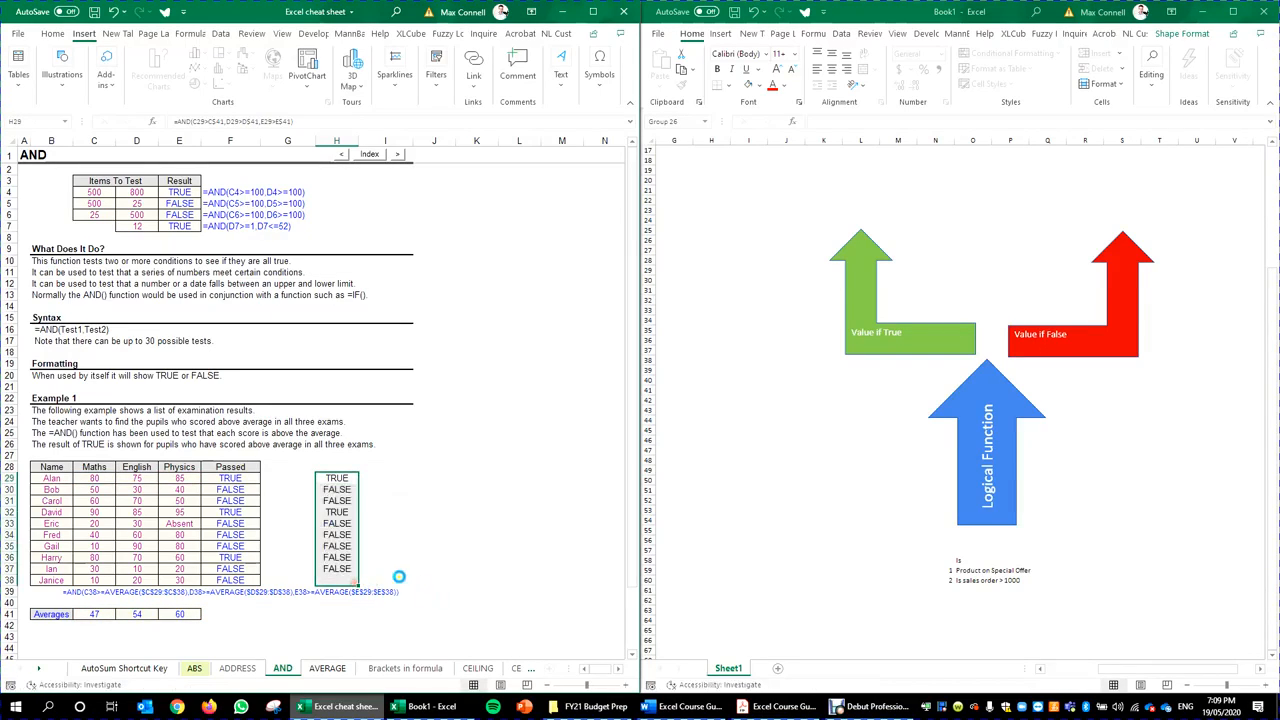
Step: Examine the cell references of the filled AND formulas in H30 and H29
{"action": "double_click", "coordinate": [345, 490]}
{"action": "key", "text": "Escape"}
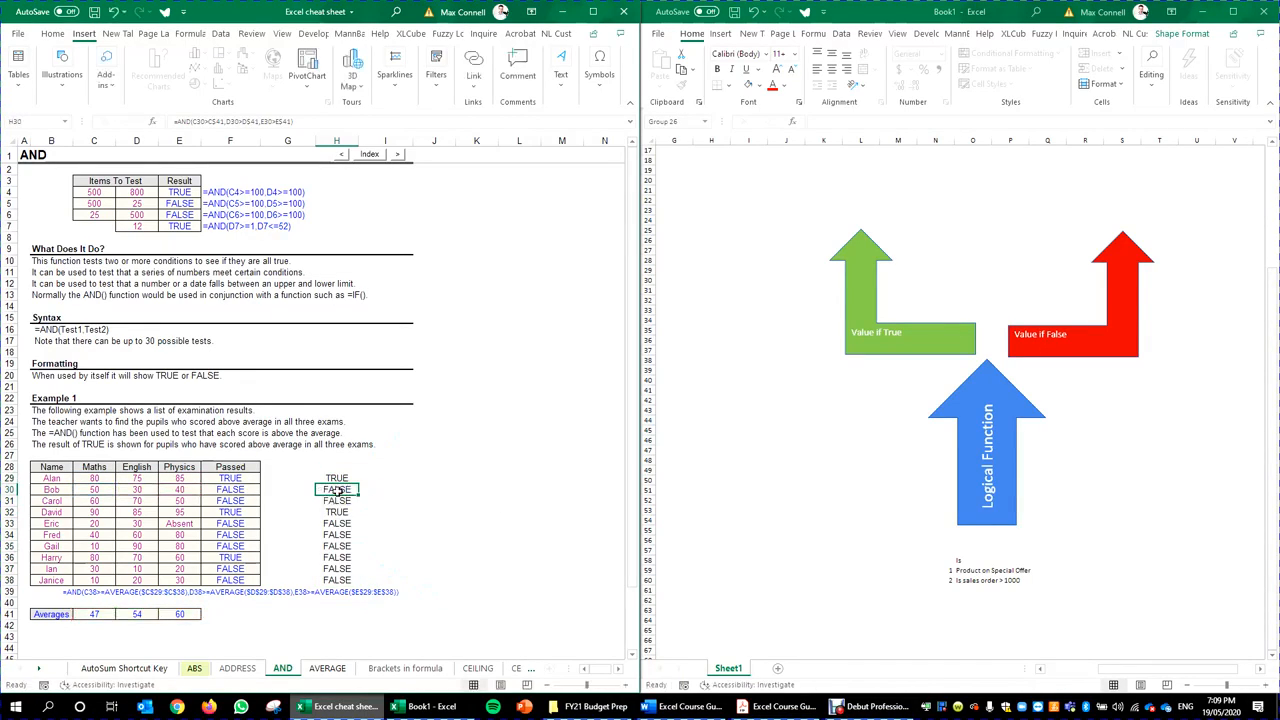
{"action": "double_click", "coordinate": [343, 489]}
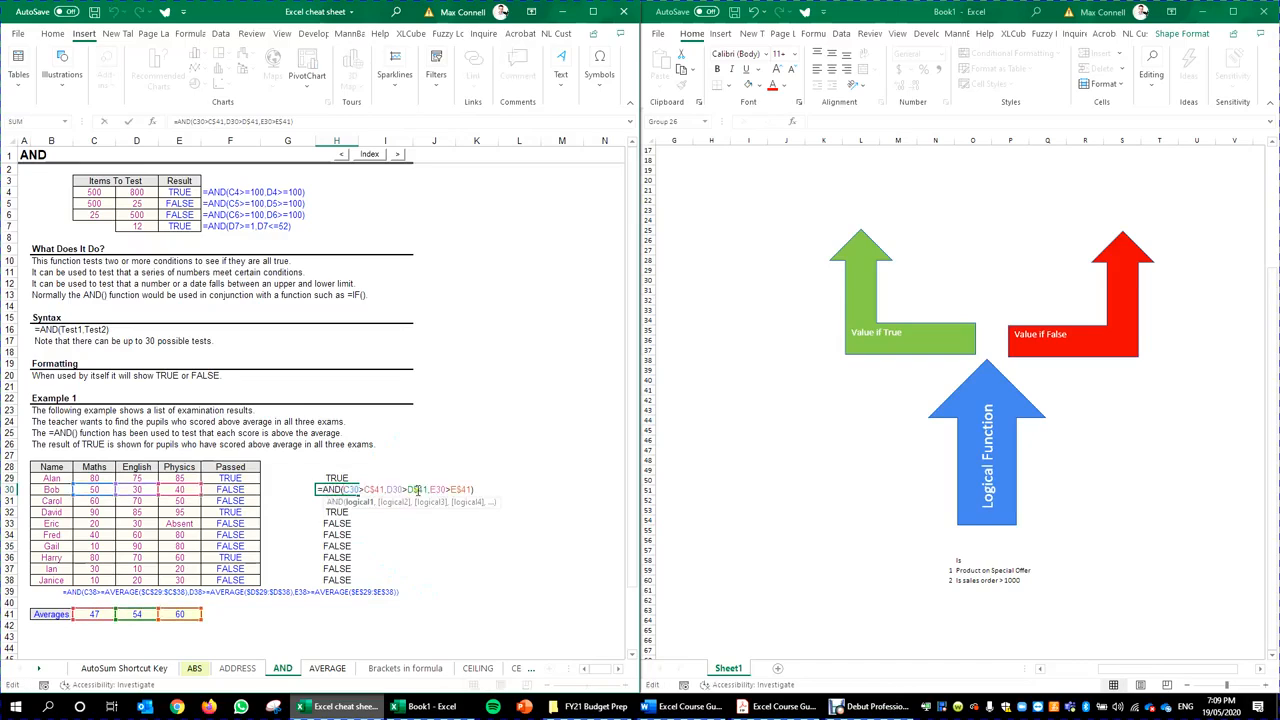
{"action": "double_click", "coordinate": [355, 490]}
{"action": "key", "text": "Escape"}
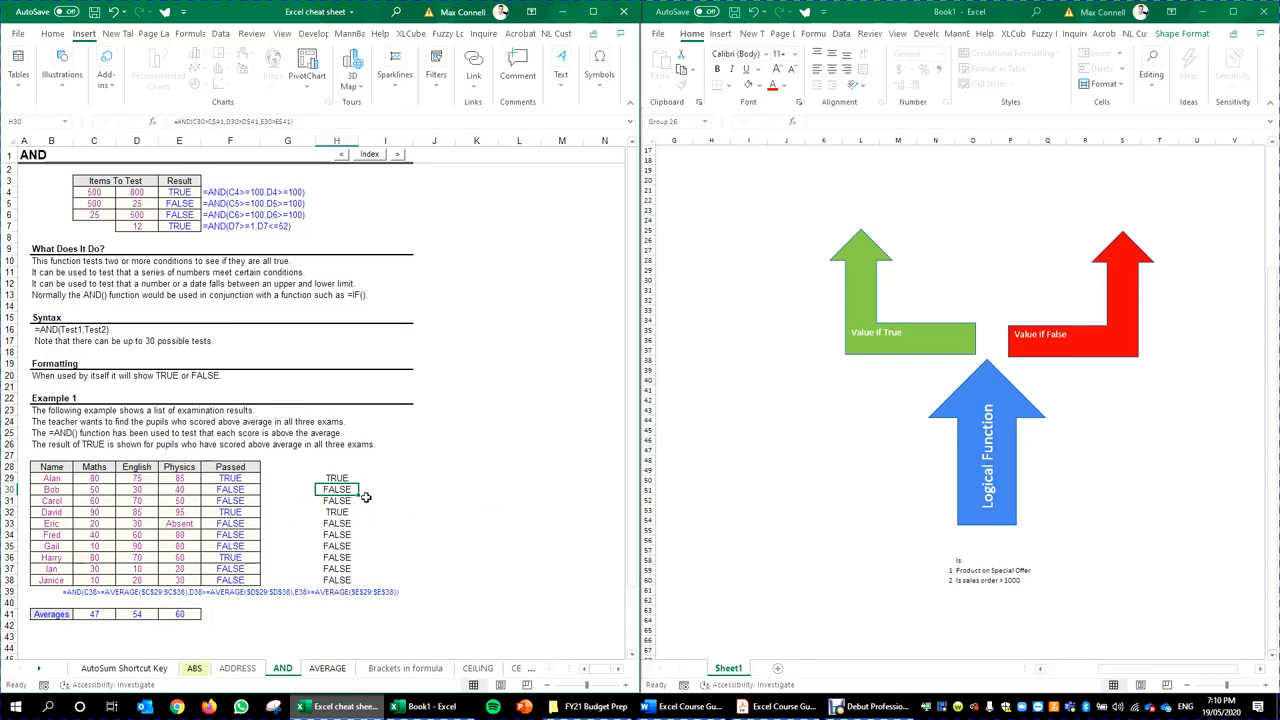
{"action": "double_click", "coordinate": [333, 478]}
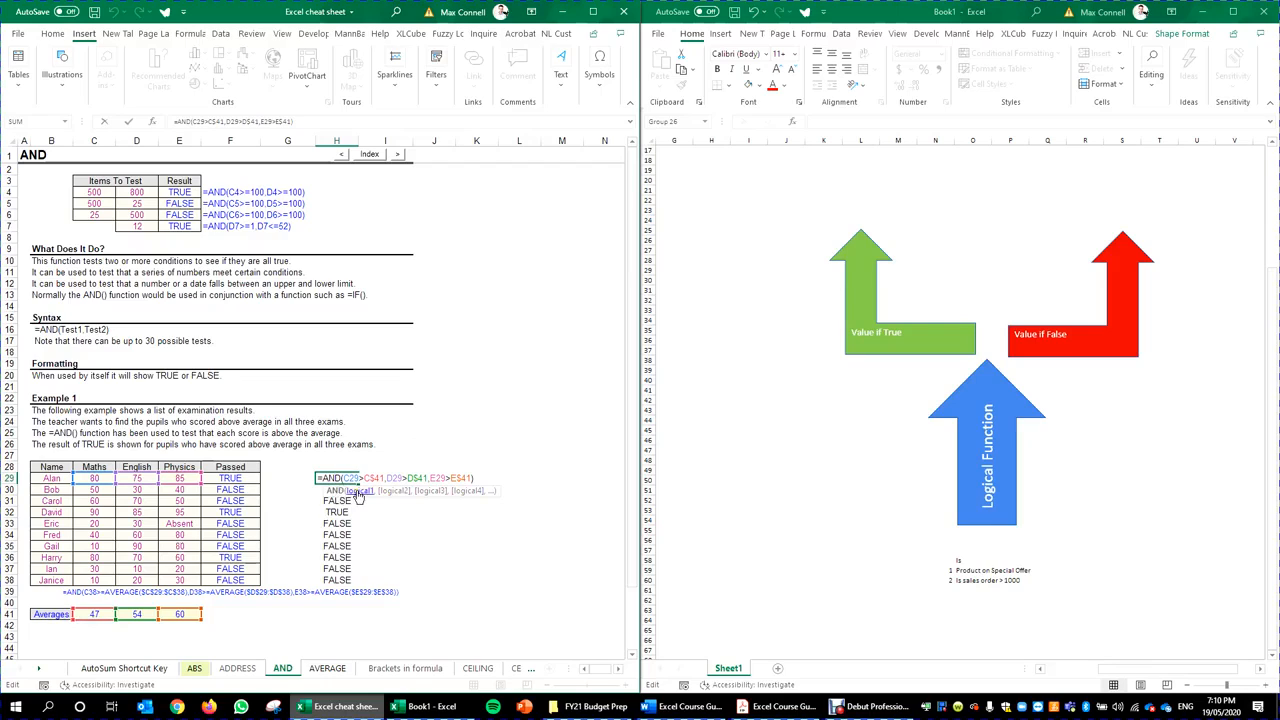
{"action": "key", "text": "Escape"}
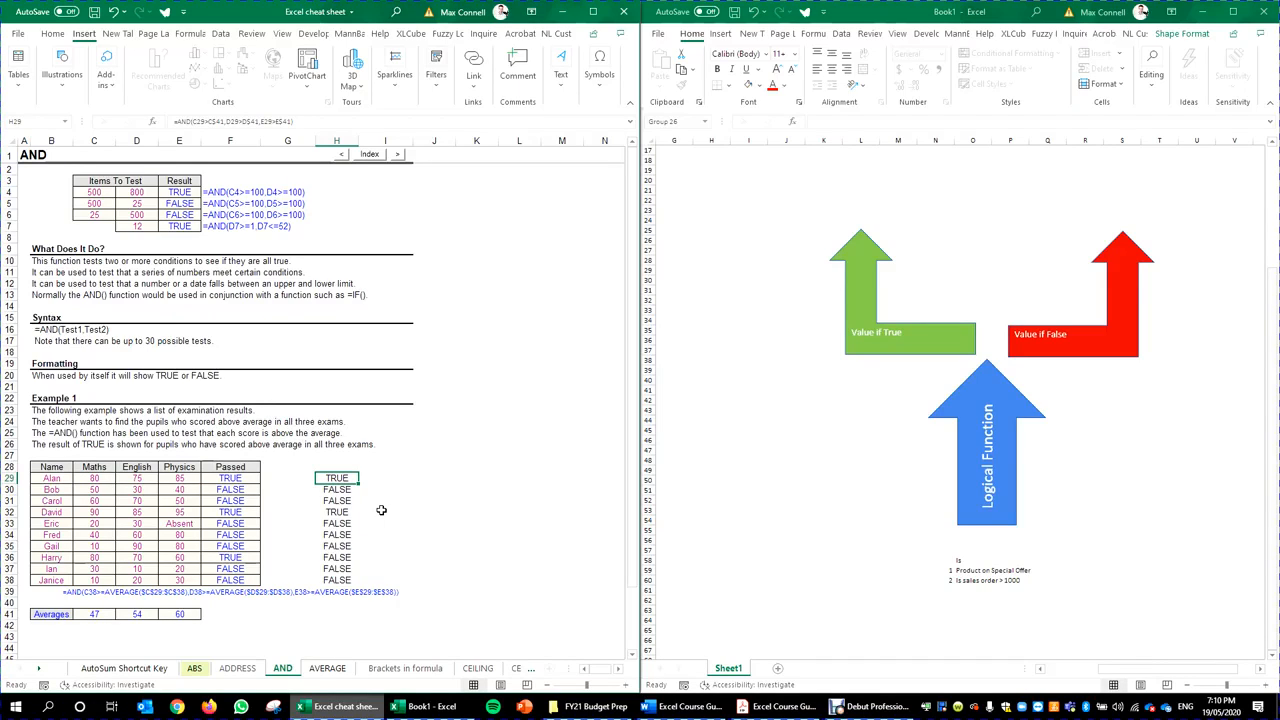
Step: Replace AND with OR in the H29 formula and try filling it down column H
{"action": "left_click", "coordinate": [191, 121]}
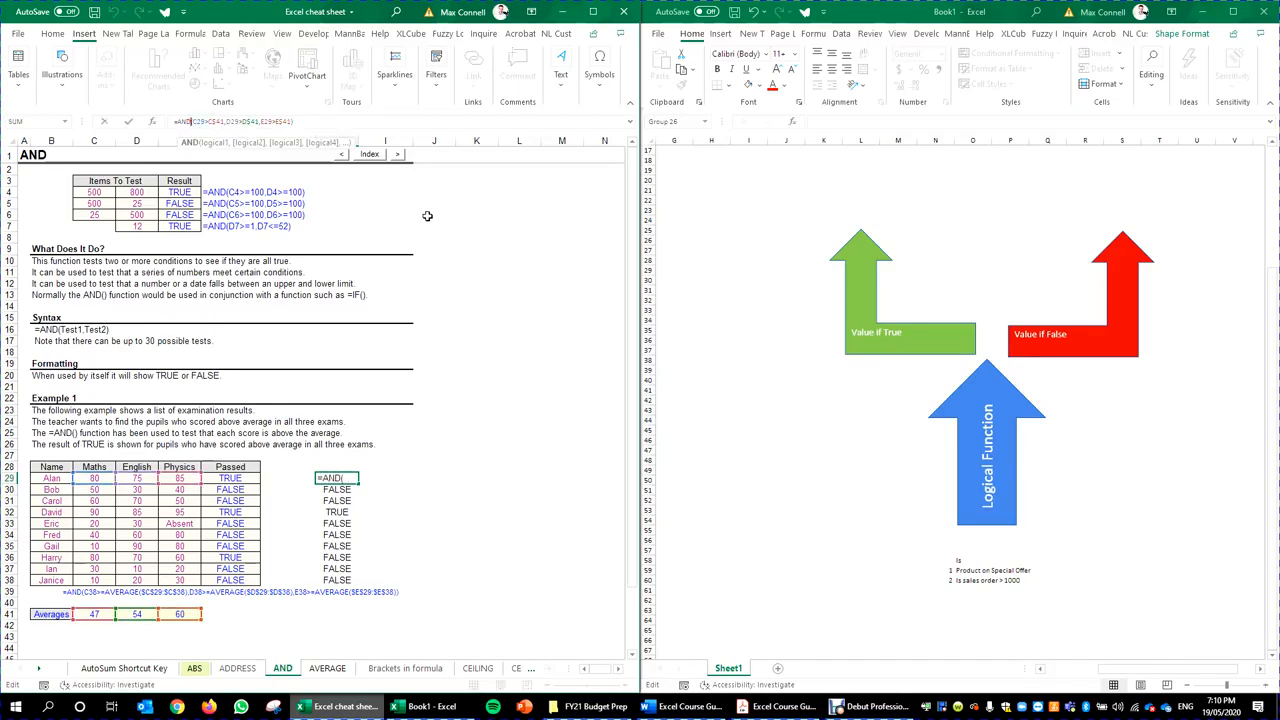
{"action": "key", "text": "BackSpace"}
{"action": "key", "text": "BackSpace"}
{"action": "key", "text": "BackSpace"}
{"action": "type", "text": "or"}
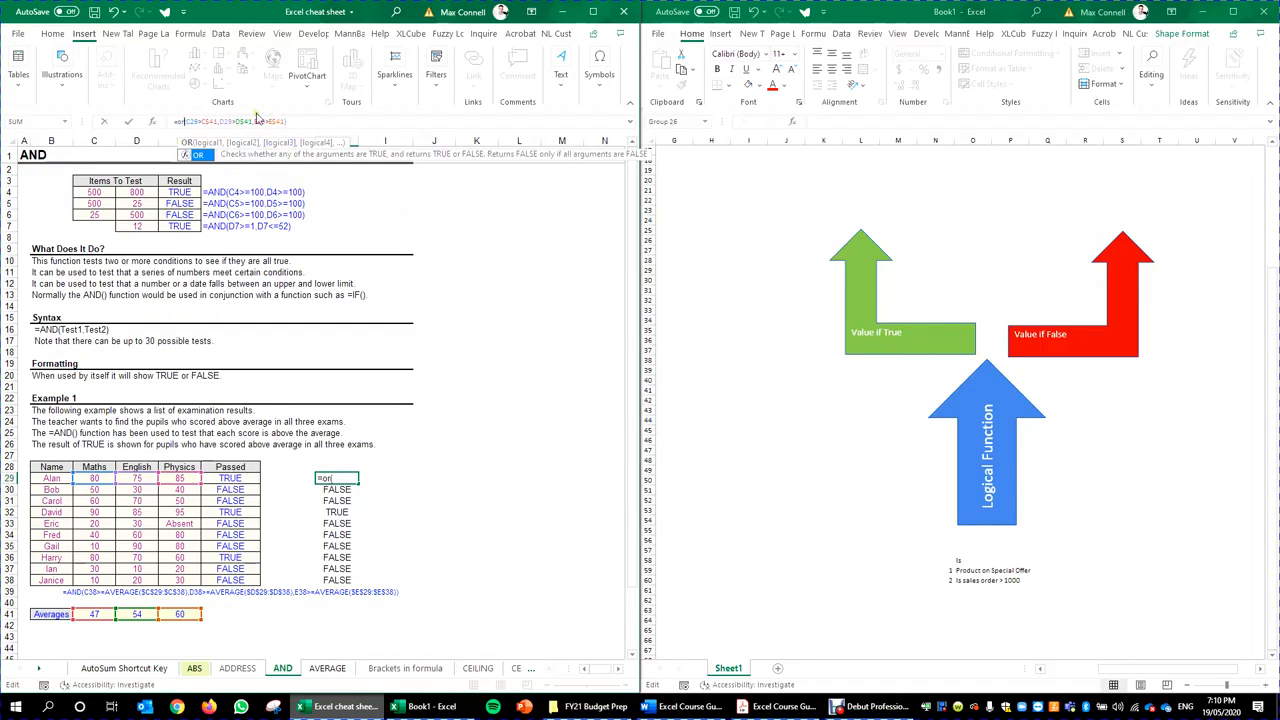
{"action": "key", "text": "ctrl+Return"}
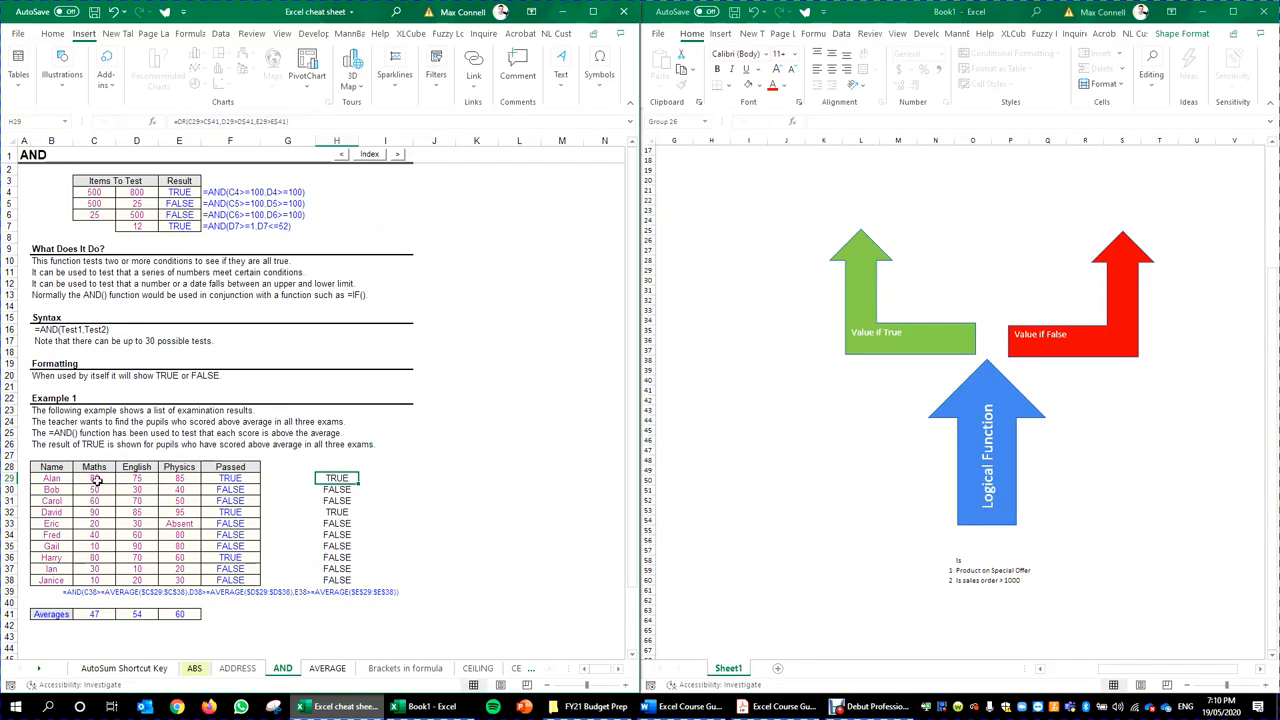
{"action": "double_click", "coordinate": [357, 485]}
{"action": "left_click", "coordinate": [352, 478]}
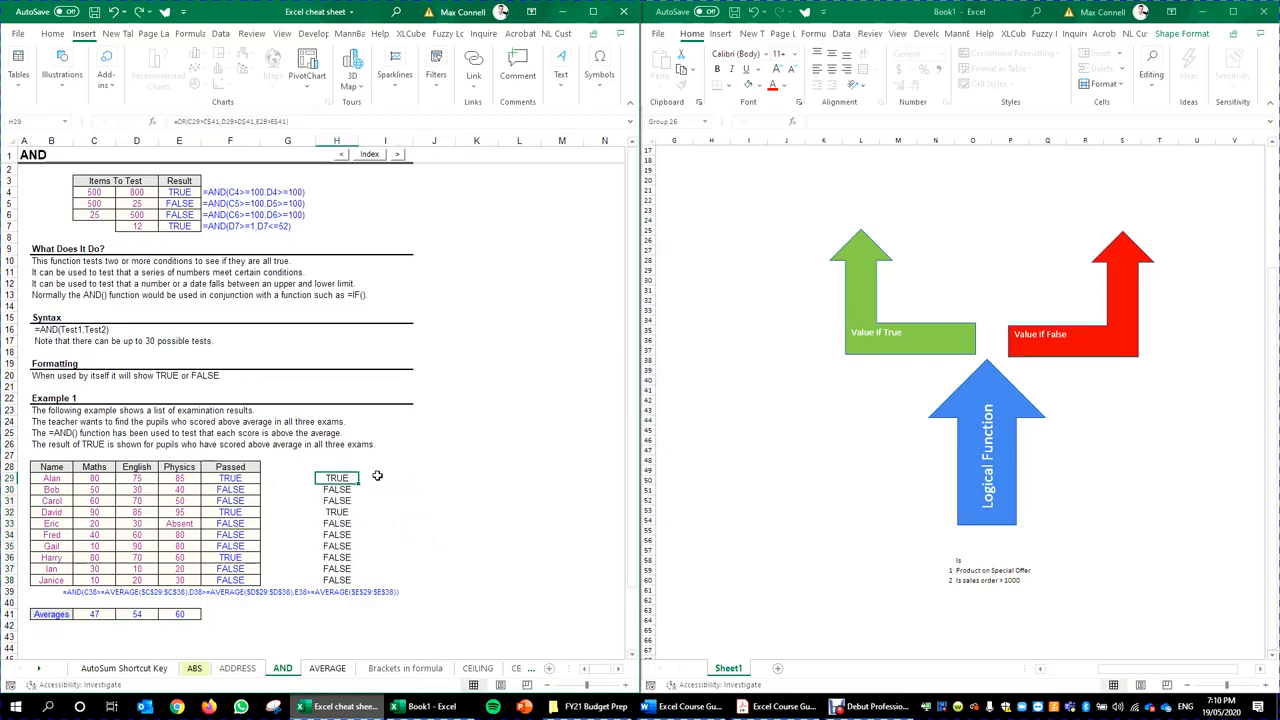
Step: Try to replace OR with NOT in the H29 formula while keeping its three conditions
{"action": "left_click", "coordinate": [185, 121]}
{"action": "key", "text": "BackSpace"}
{"action": "key", "text": "BackSpace"}
{"action": "key", "text": "BackSpace"}
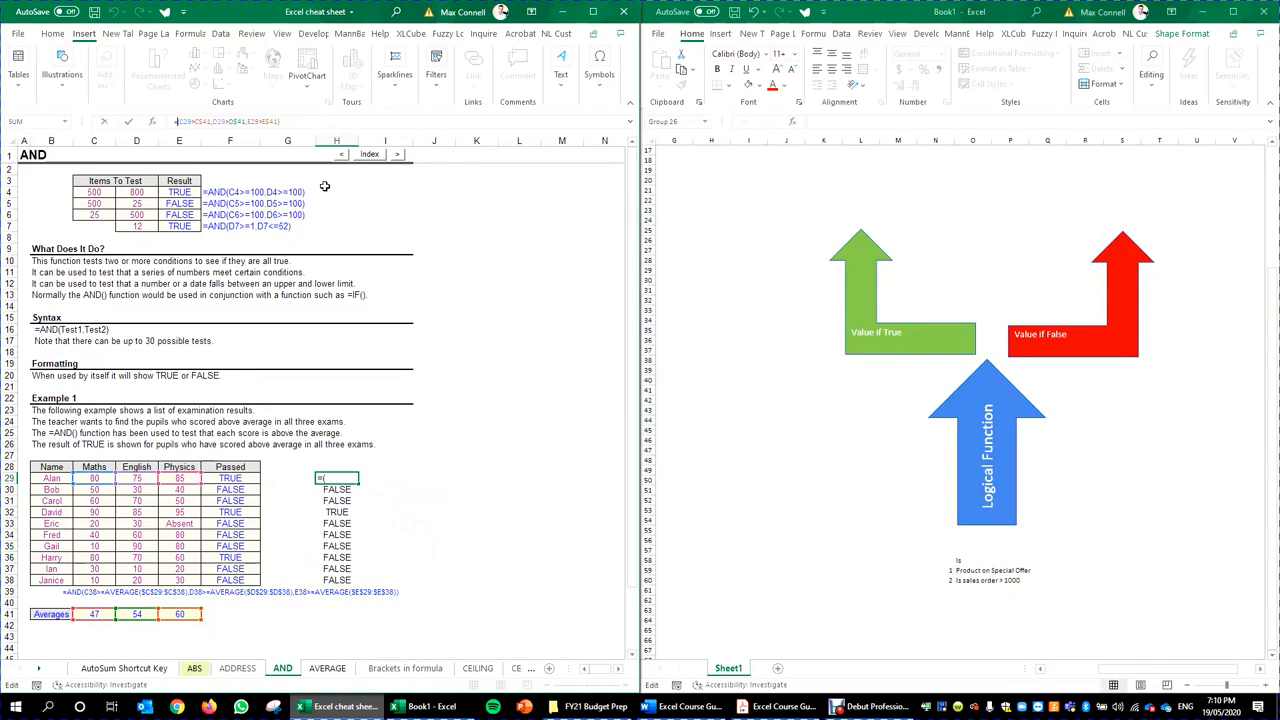
{"action": "type", "text": "not"}
{"action": "key", "text": "Return"}
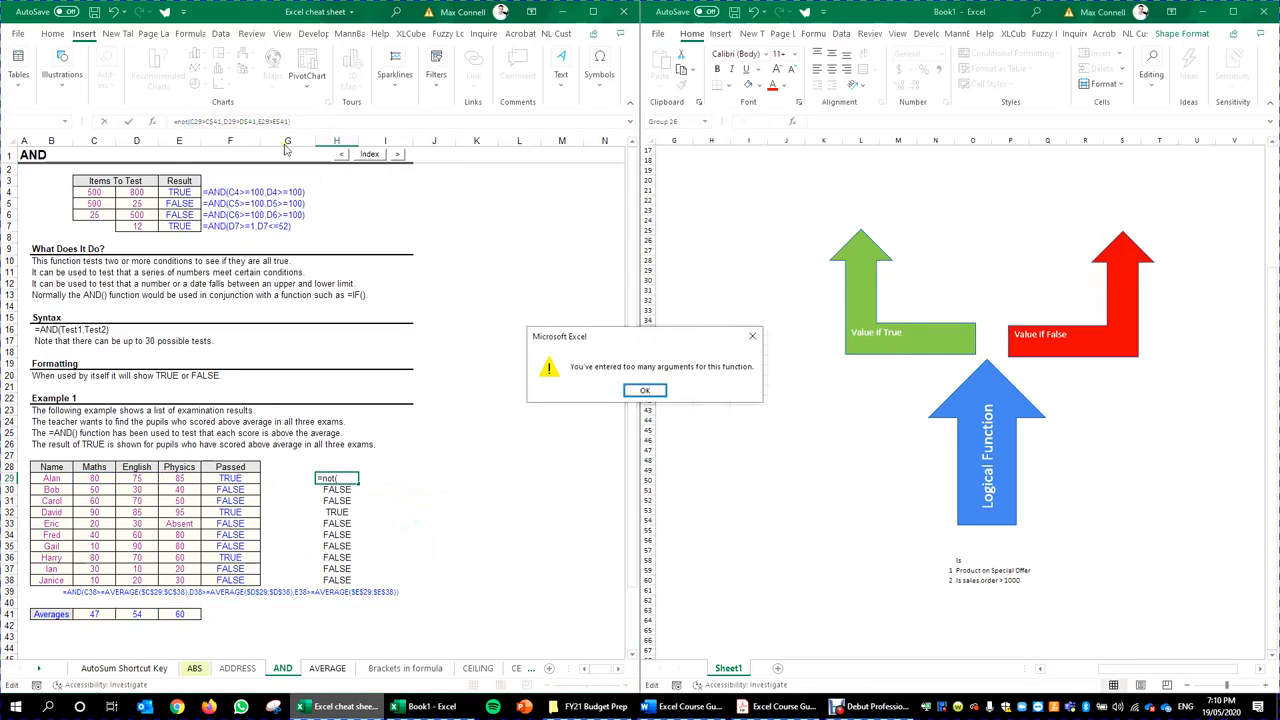
{"action": "key", "text": "Return"}
{"action": "key", "text": "Escape"}
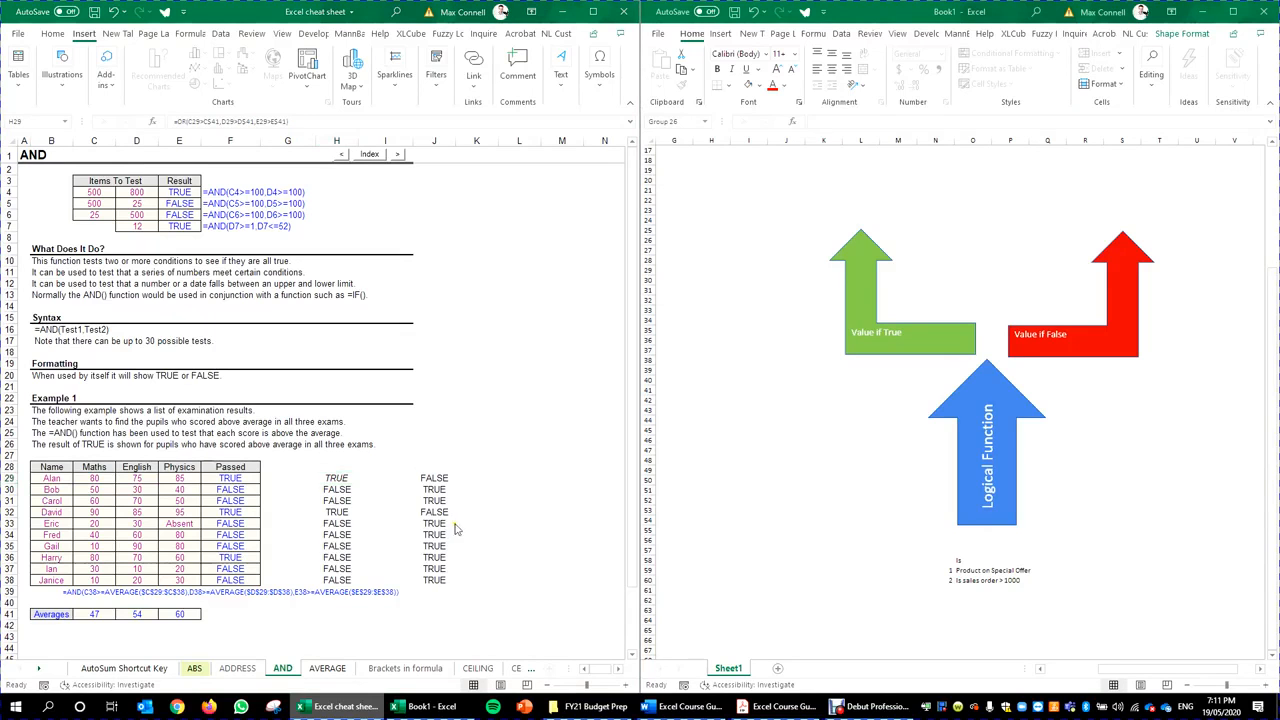
Step: Examine the NOT(H29) formula in J29 and the OR formula in H29 that it refers to
{"action": "left_click", "coordinate": [430, 480]}
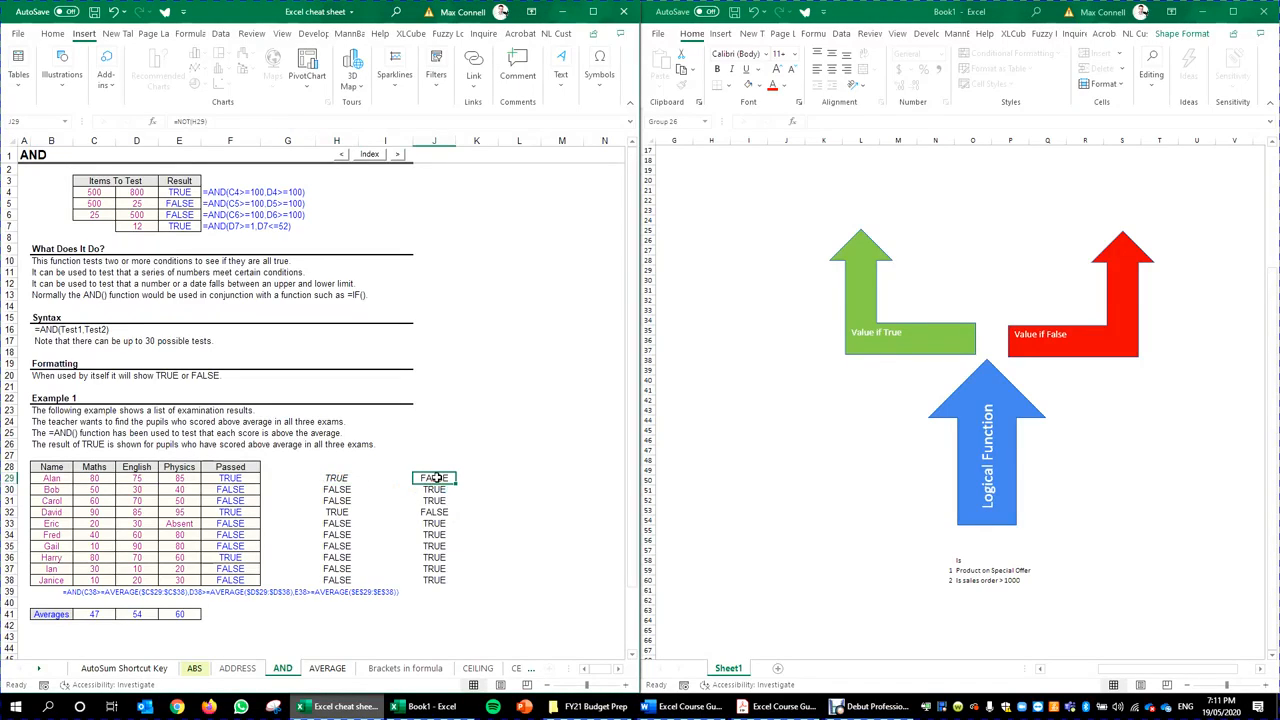
{"action": "double_click", "coordinate": [435, 478]}
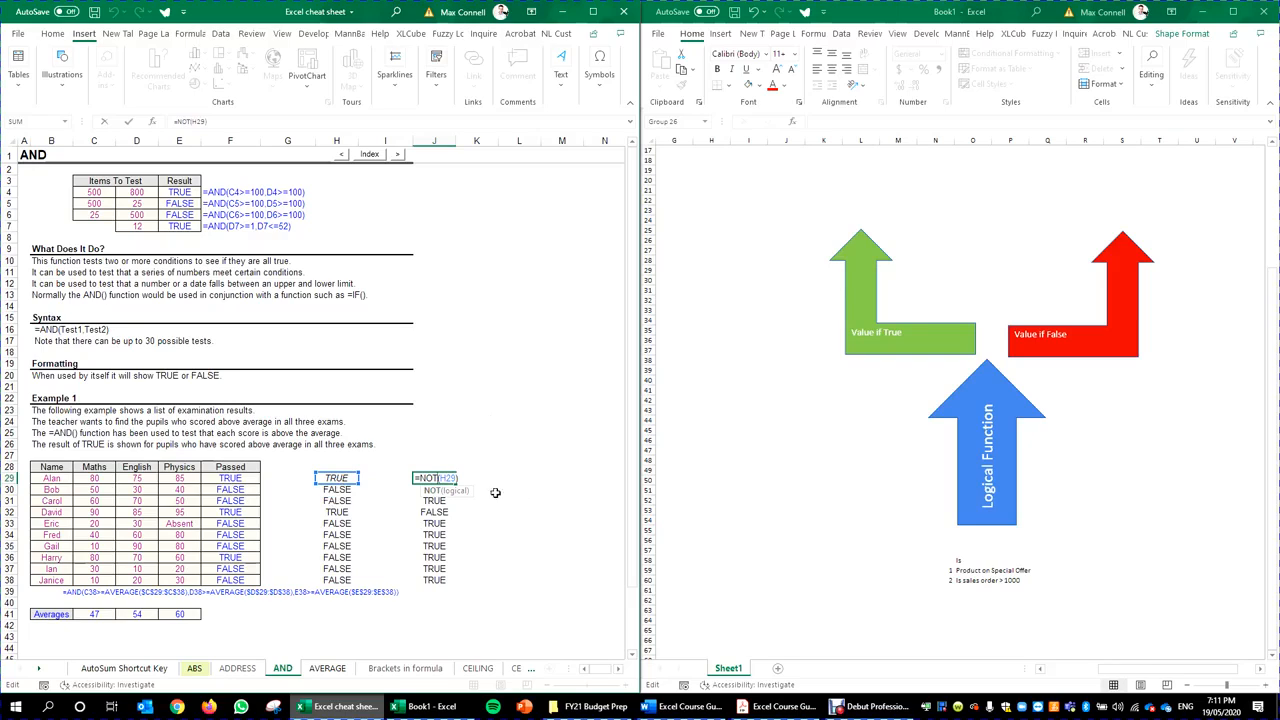
{"action": "key", "text": "Return"}
{"action": "left_click", "coordinate": [333, 481]}
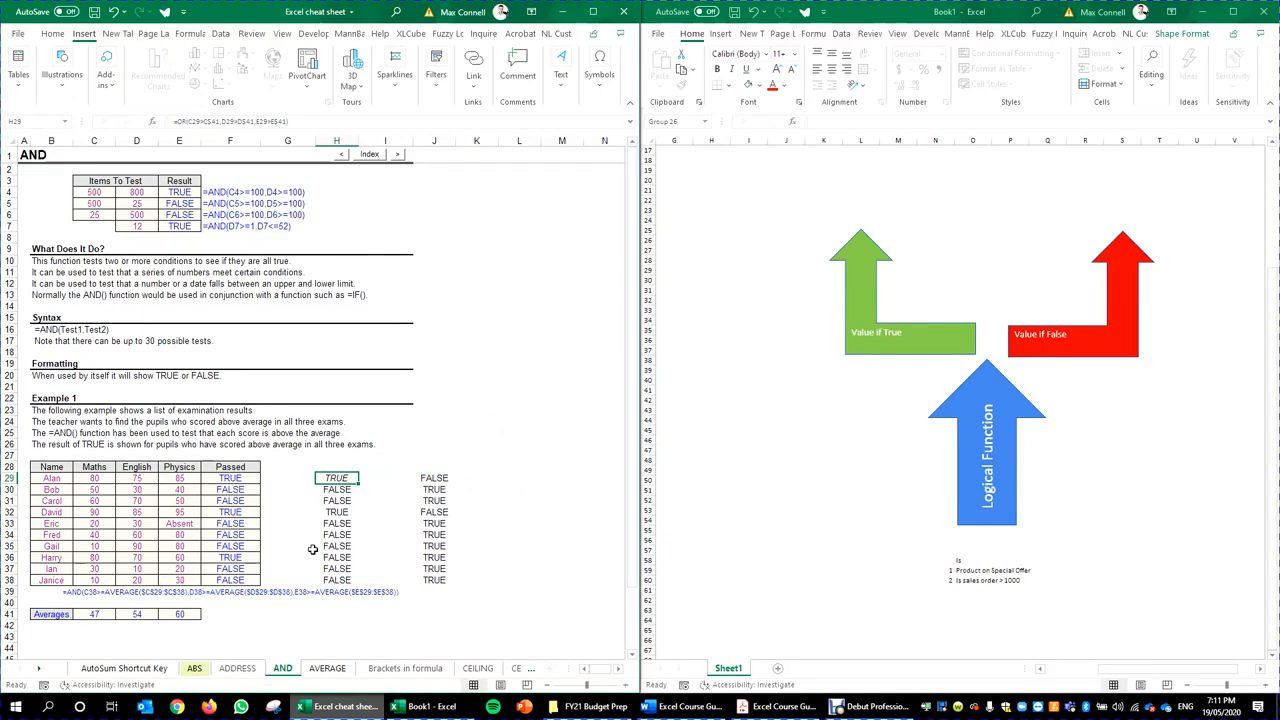
{"action": "double_click", "coordinate": [330, 478]}
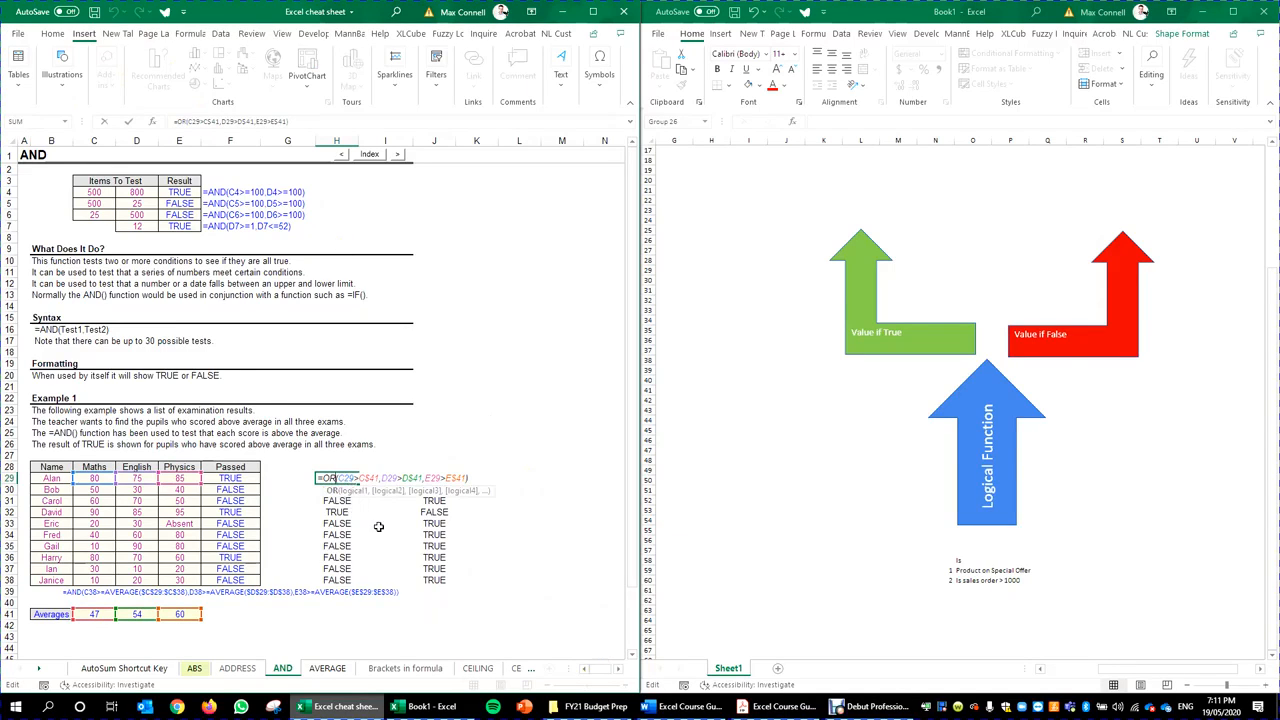
{"action": "key", "text": "Escape"}
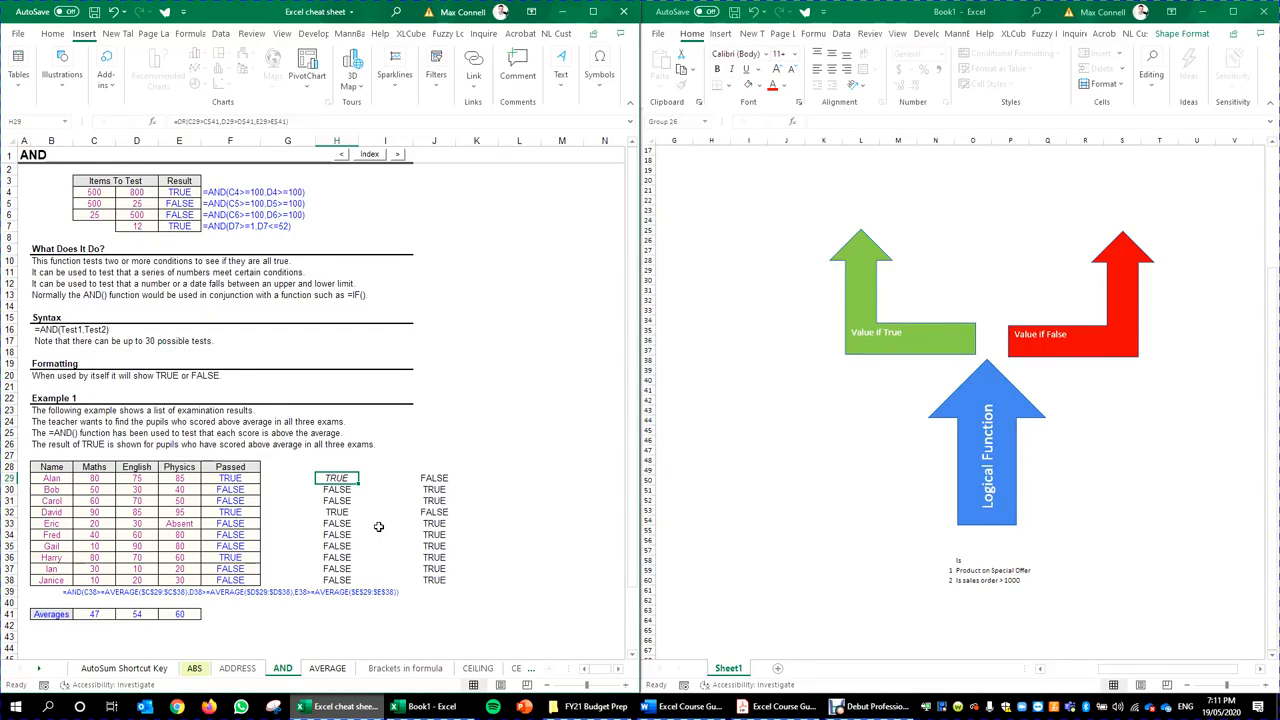
Step: Wrap the OR formula in H29 inside a NOT function and fill it down to H38
{"action": "left_click", "coordinate": [177, 121]}
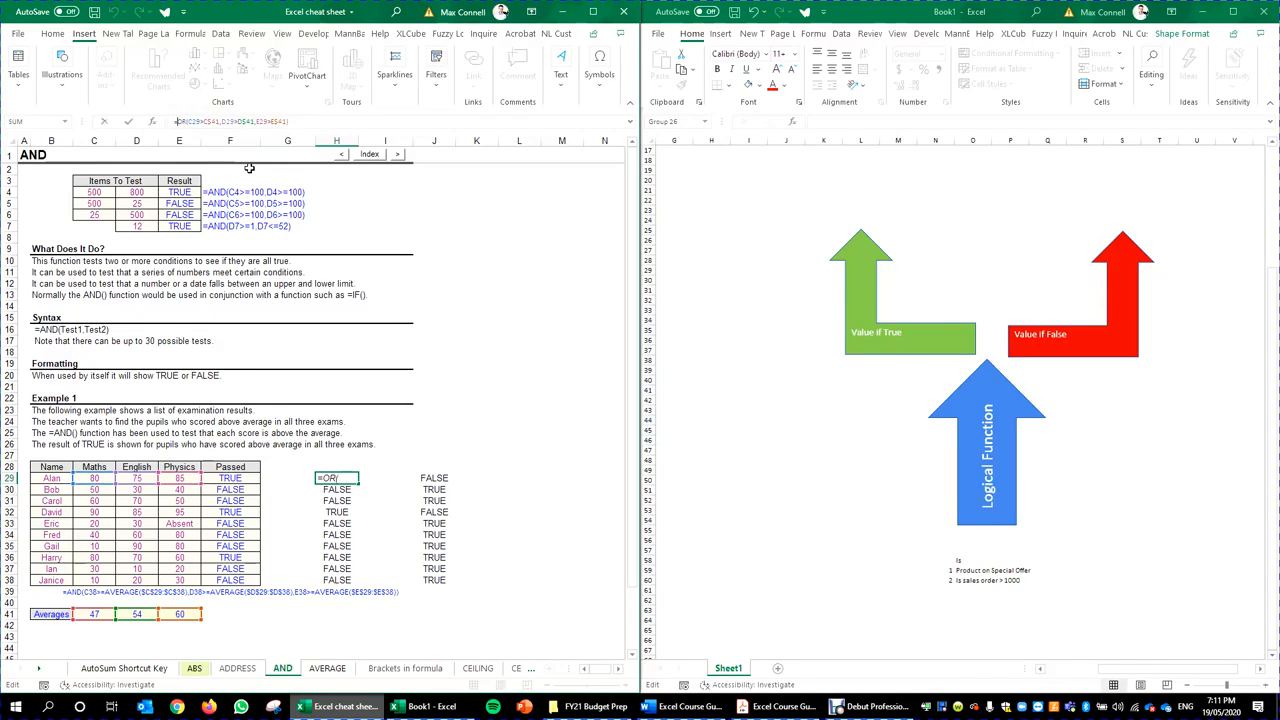
{"action": "type", "text": "not("}
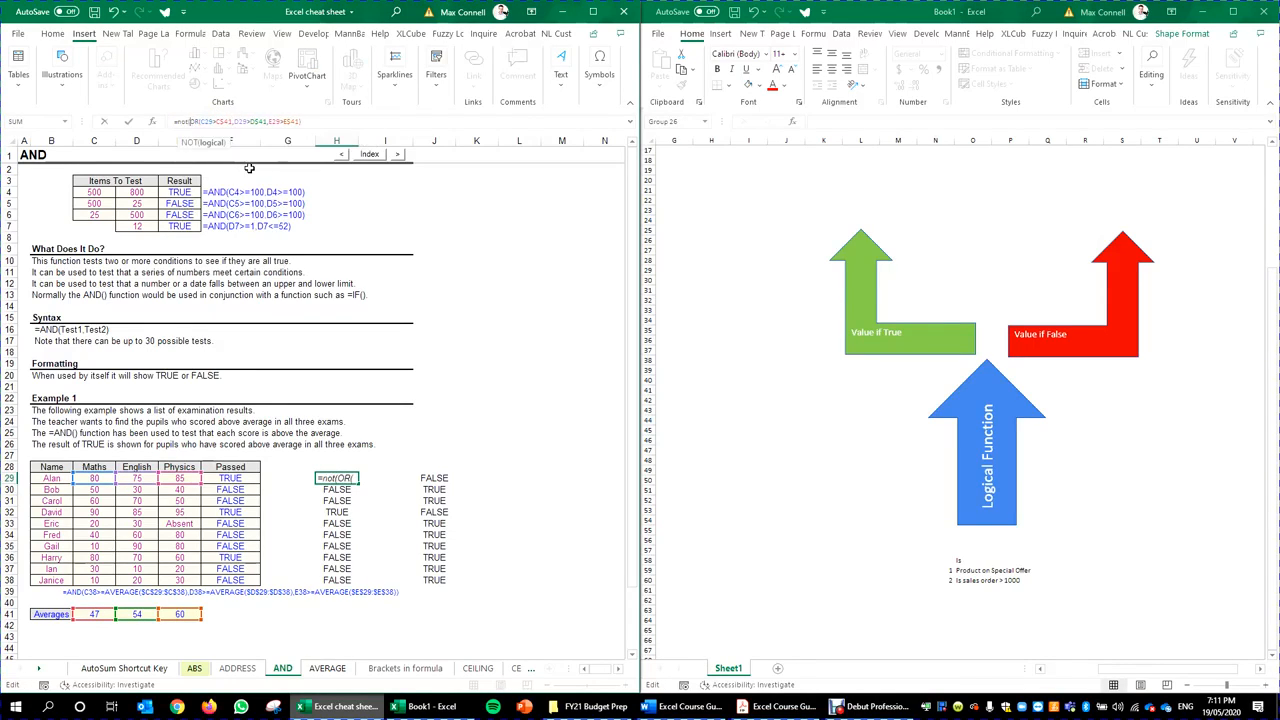
{"action": "left_click", "coordinate": [318, 120]}
{"action": "type", "text": ")"}
{"action": "key", "text": "ctrl+Return"}
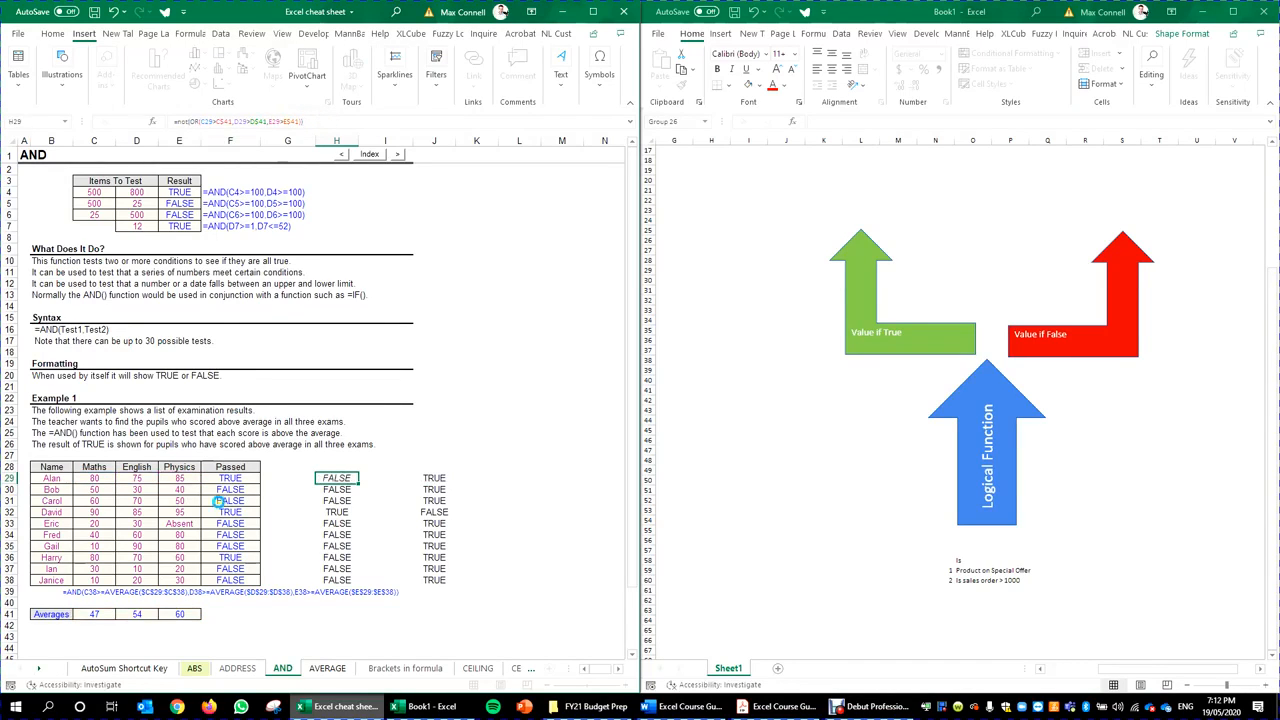
{"action": "double_click", "coordinate": [358, 483]}
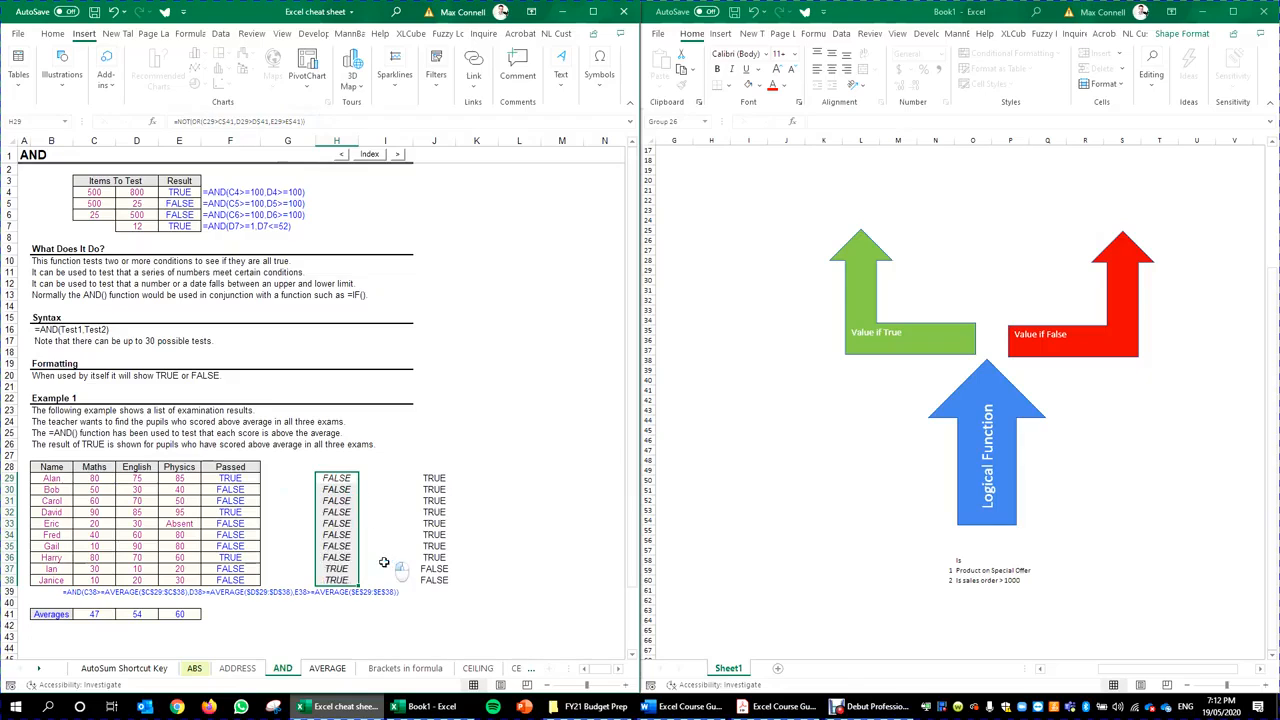
Step: Examine the NOT(OR) formula in H29 and the NOT results in J37 and J38
{"action": "left_click", "coordinate": [322, 560]}
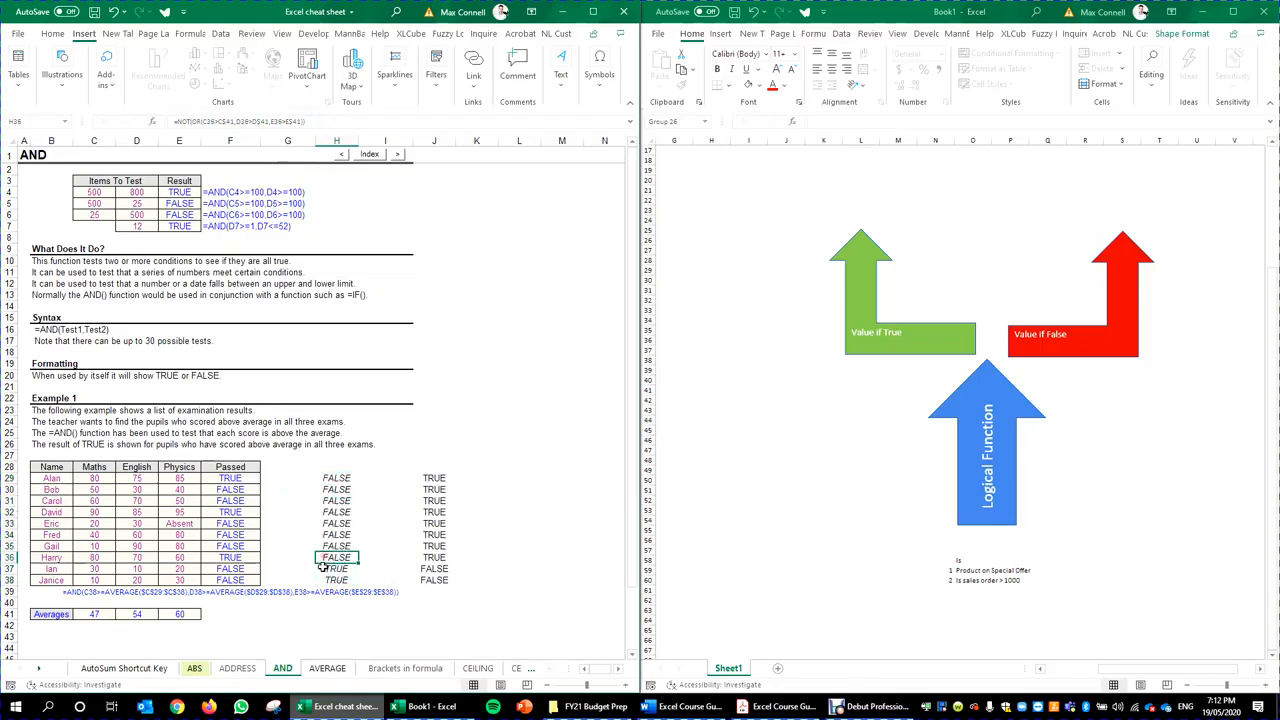
{"action": "double_click", "coordinate": [332, 478]}
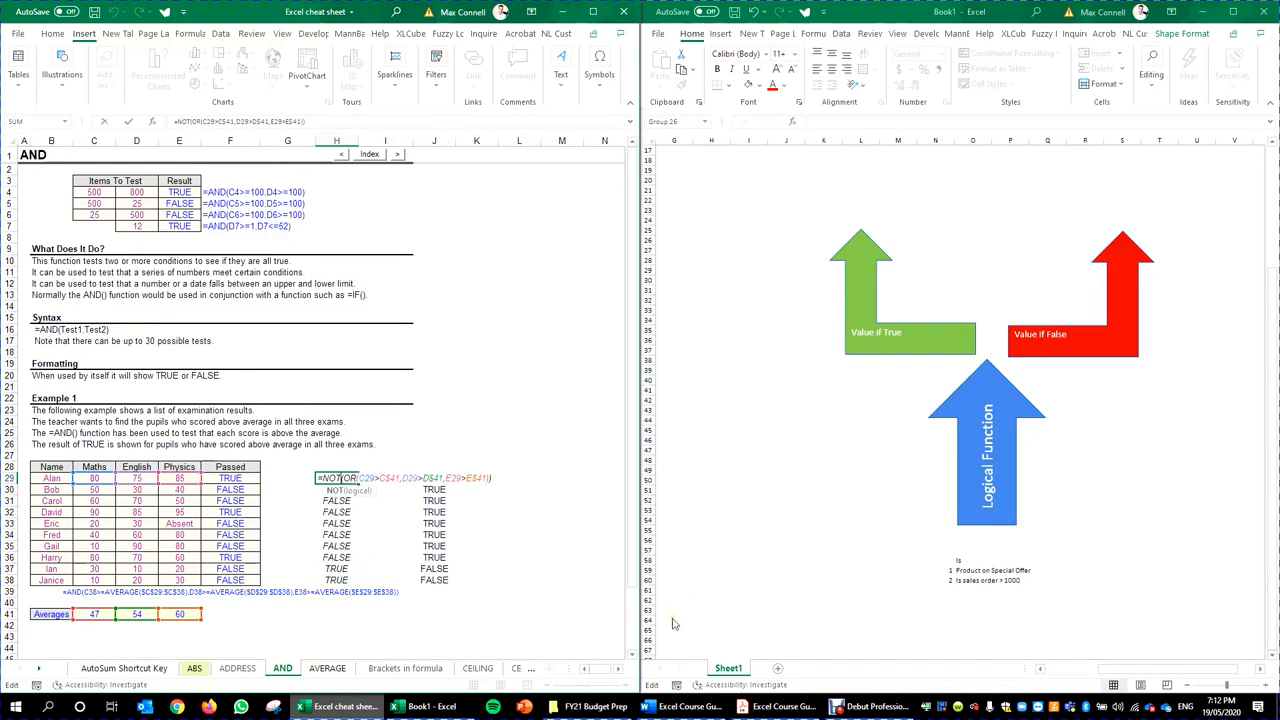
{"action": "key", "text": "Escape"}
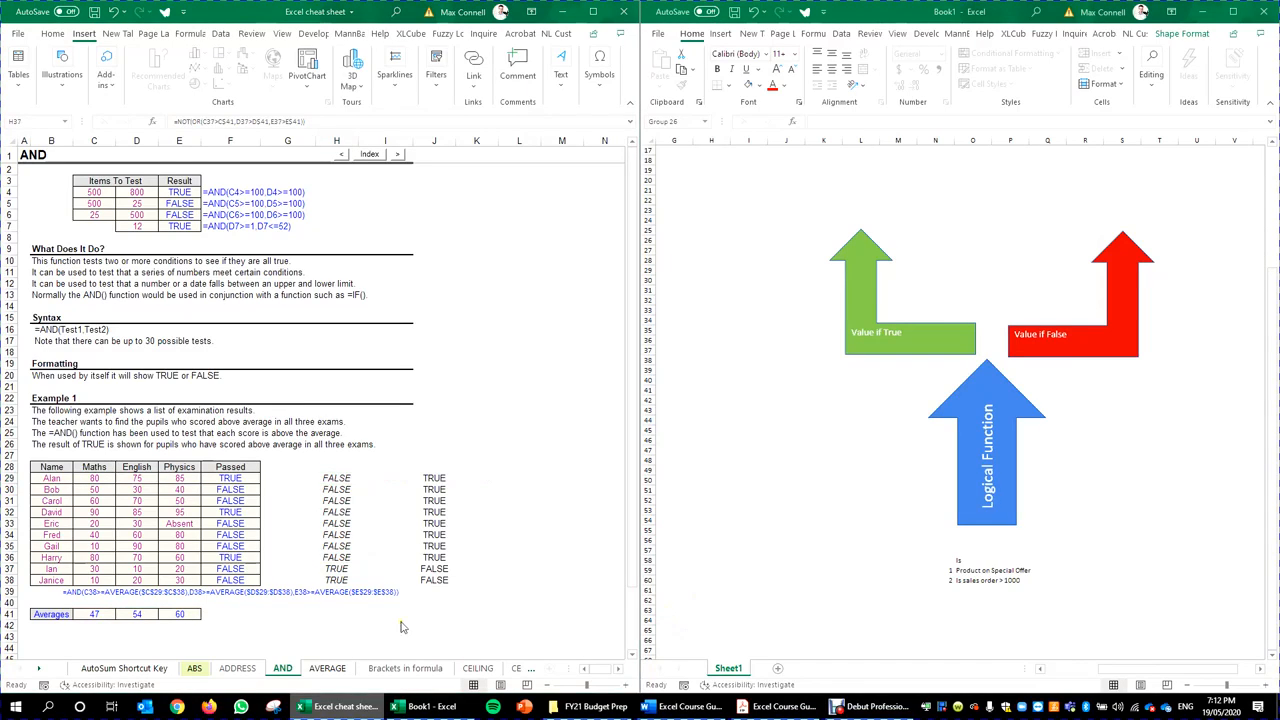
{"action": "left_click", "coordinate": [436, 569]}
{"action": "left_click_drag", "start_coordinate": [436, 569], "coordinate": [434, 581]}
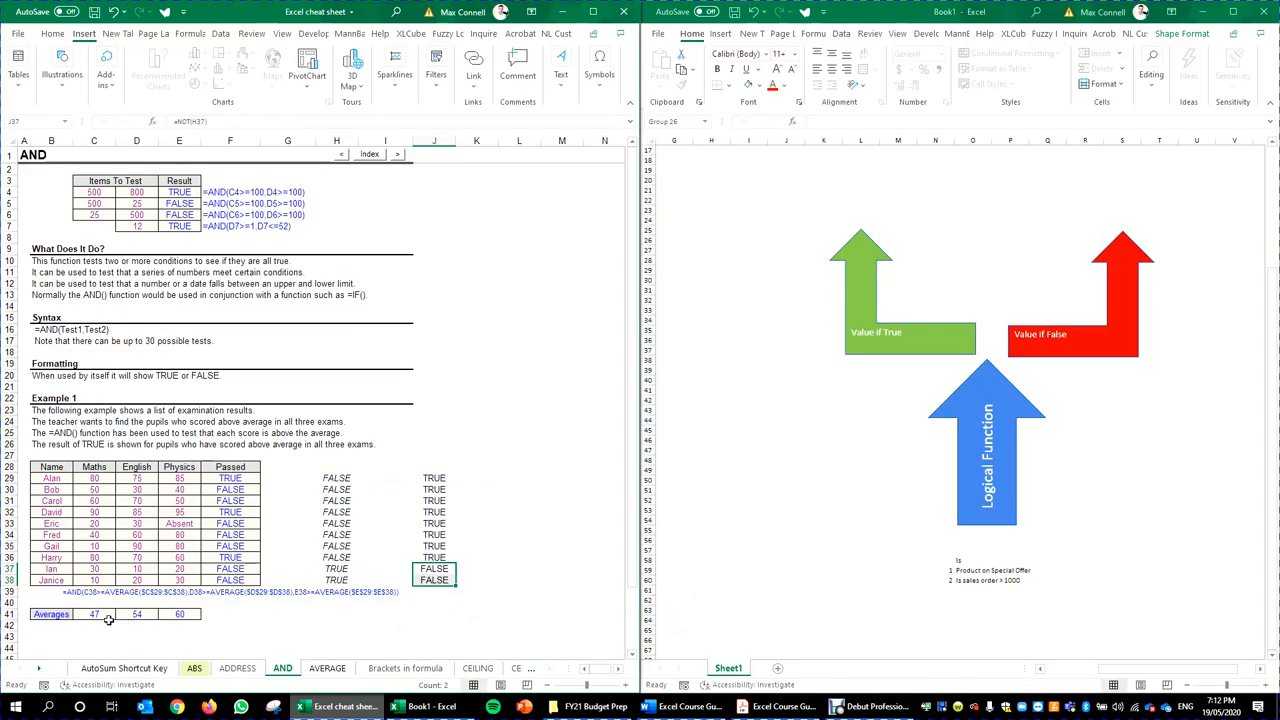
{"action": "left_click", "coordinate": [450, 570]}
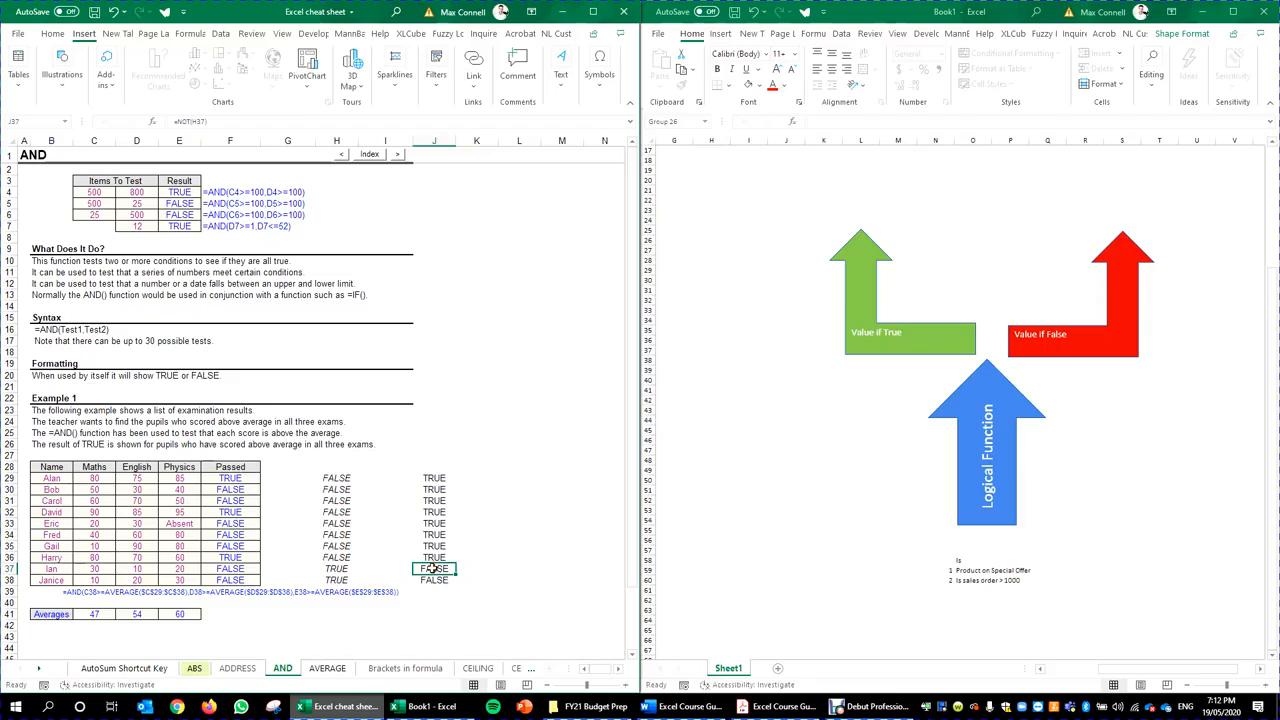
{"action": "key", "text": "Down"}
Step: Examine the first pupil's Maths, English and Physics scores in C29:E29
{"action": "left_click", "coordinate": [94, 478]}
{"action": "left_click", "coordinate": [140, 479]}
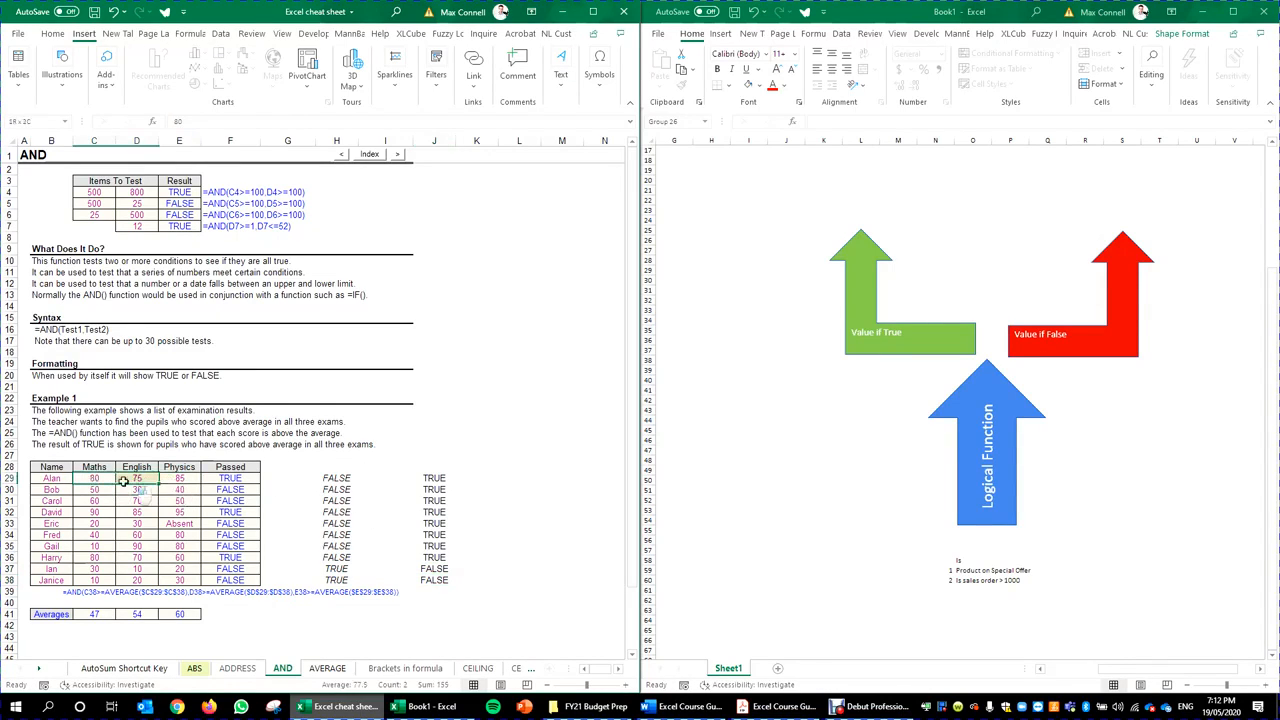
{"action": "left_click", "coordinate": [171, 481]}
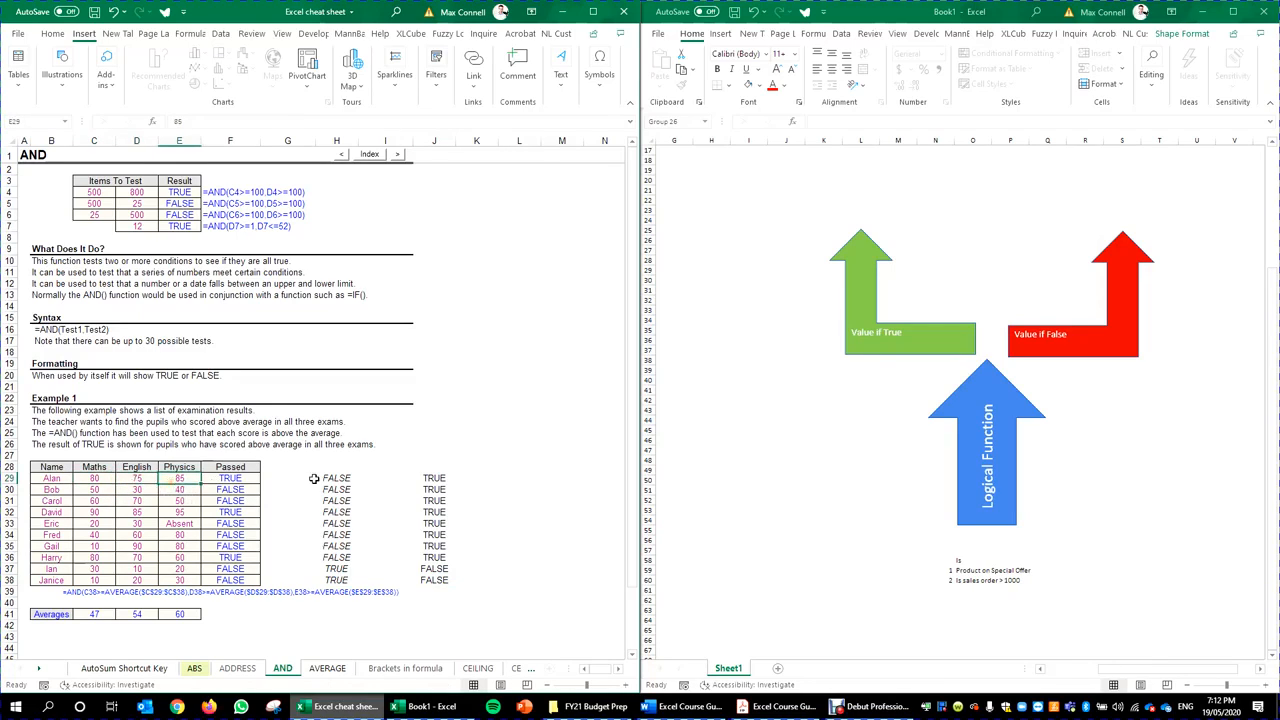
{"action": "left_click", "coordinate": [94, 478]}
{"action": "left_click", "coordinate": [128, 479]}
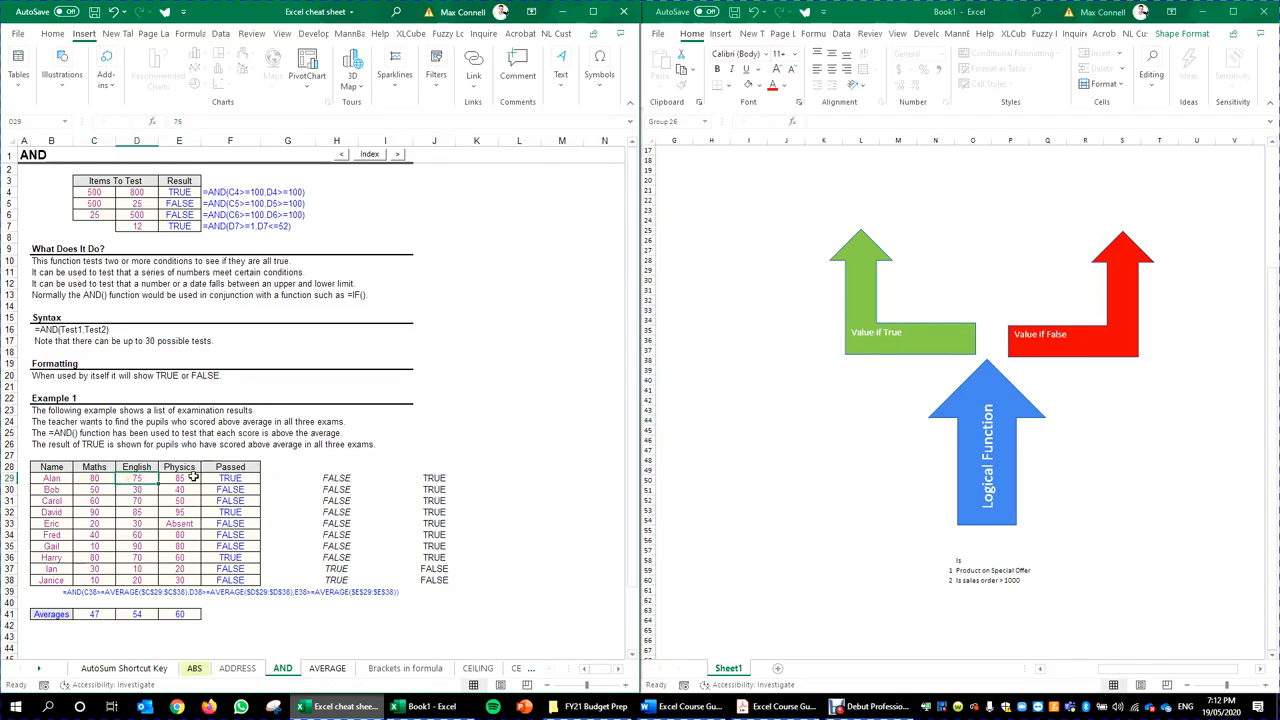
{"action": "left_click_drag", "start_coordinate": [100, 480], "coordinate": [138, 479]}
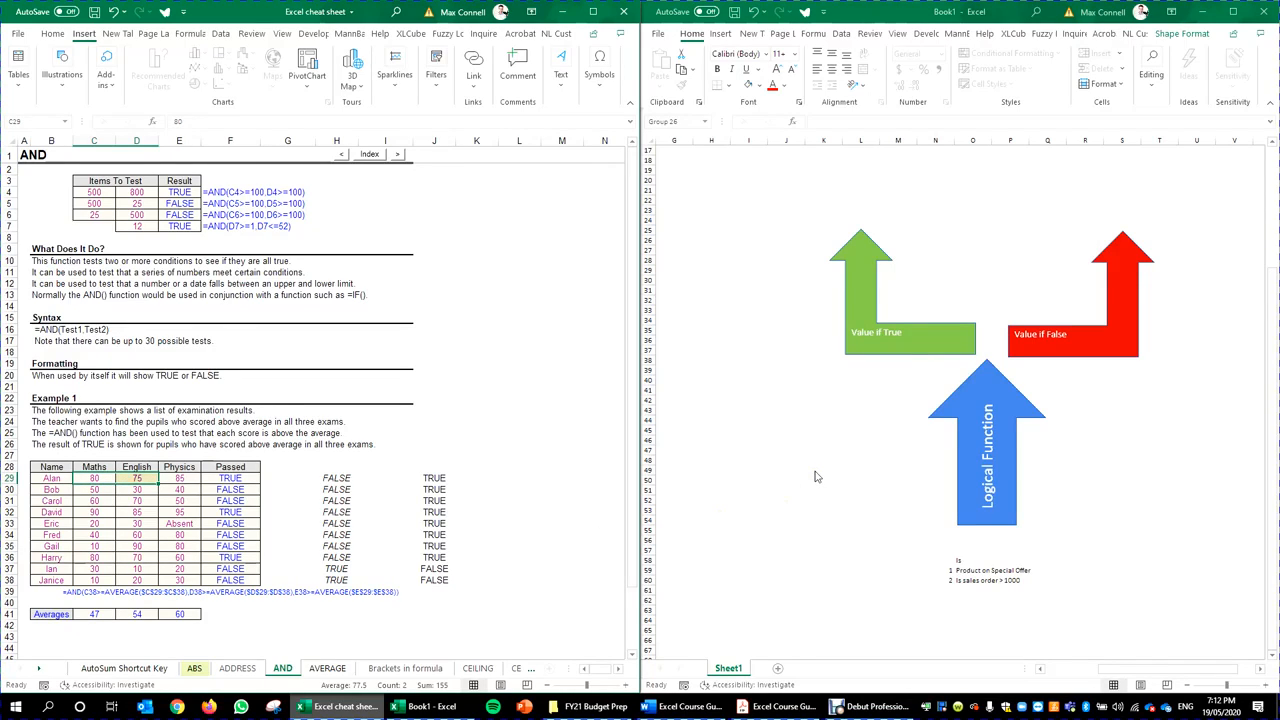
Step: Replace OR with AND inside the NOT formula in H29 and fill it down to H38
{"action": "left_click", "coordinate": [339, 478]}
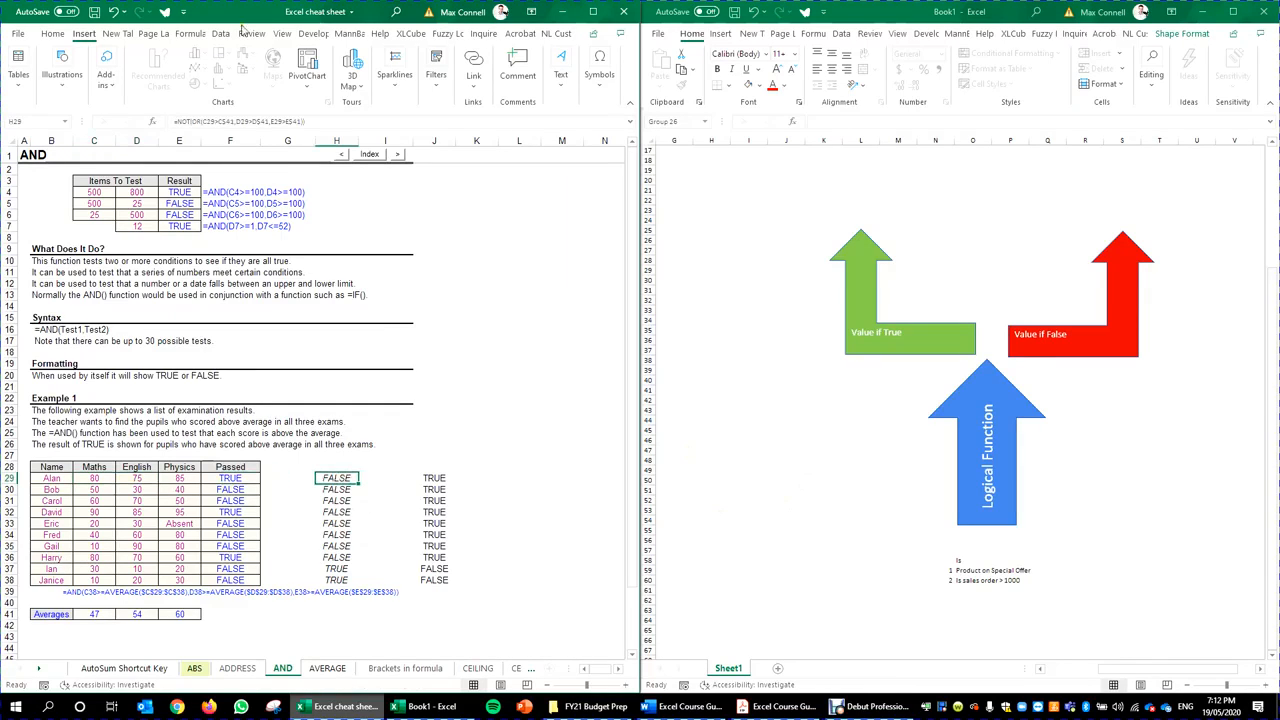
{"action": "double_click", "coordinate": [200, 121]}
{"action": "type", "text": "an"}
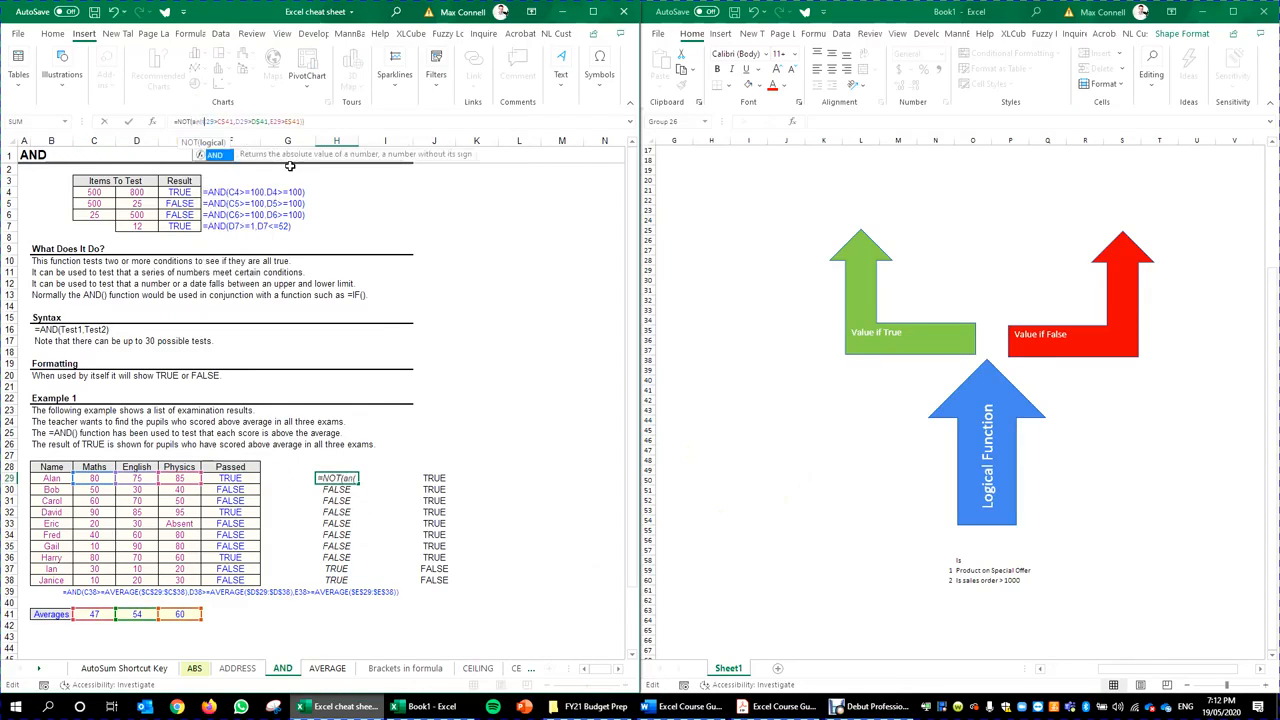
{"action": "type", "text": "d"}
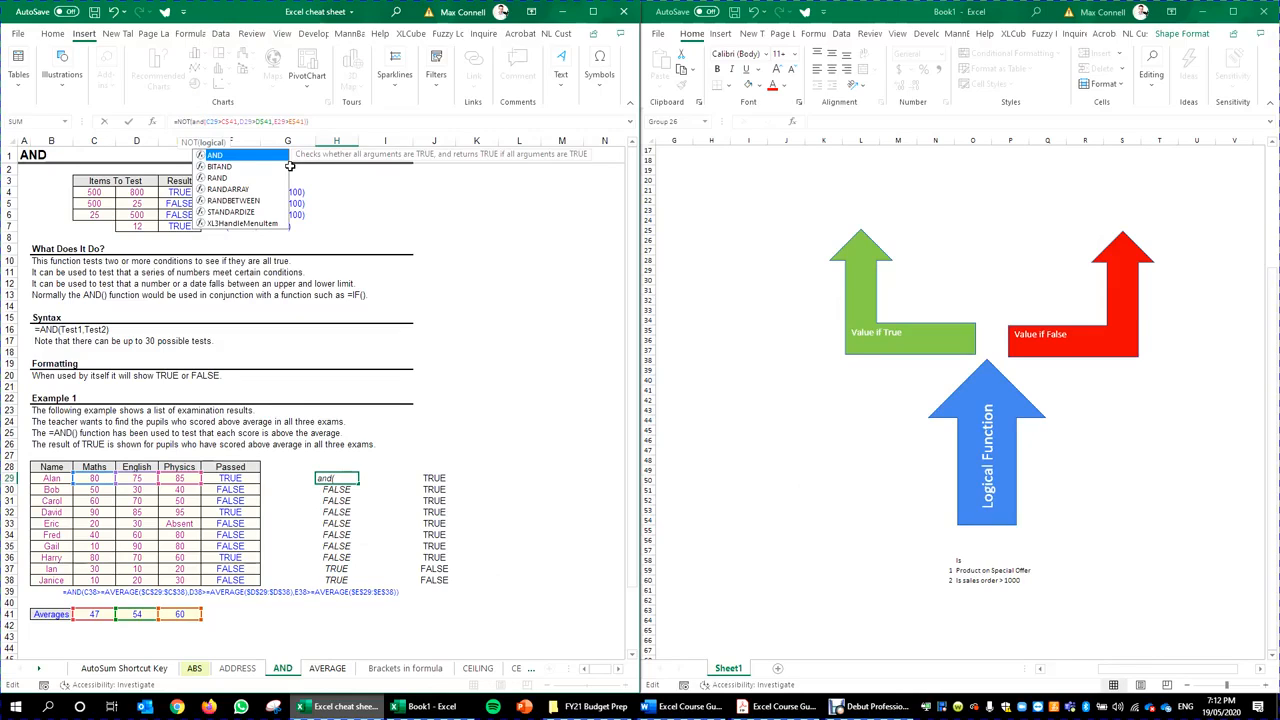
{"action": "key", "text": "ctrl+Return"}
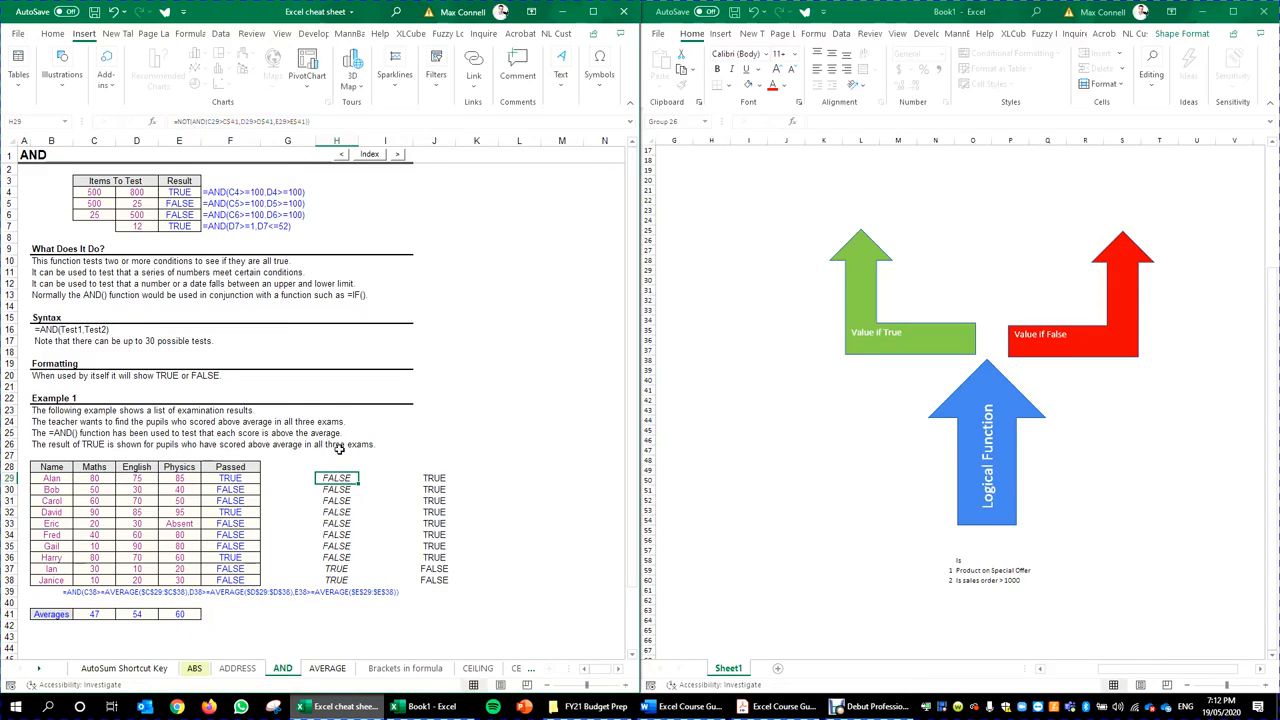
{"action": "double_click", "coordinate": [360, 487]}
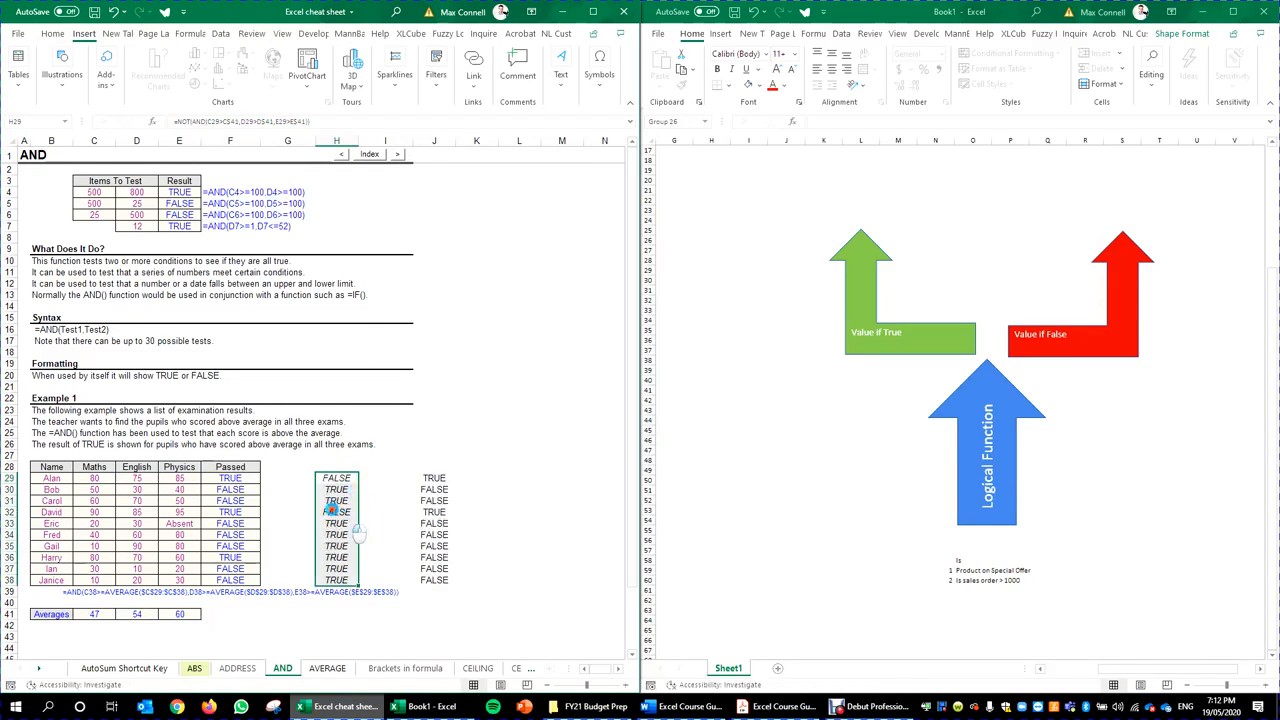
Step: Examine the NOT(AND) formulas in column H and the fourth pupil's Maths, English and Physics scores in C32:E32
{"action": "left_click", "coordinate": [333, 477]}
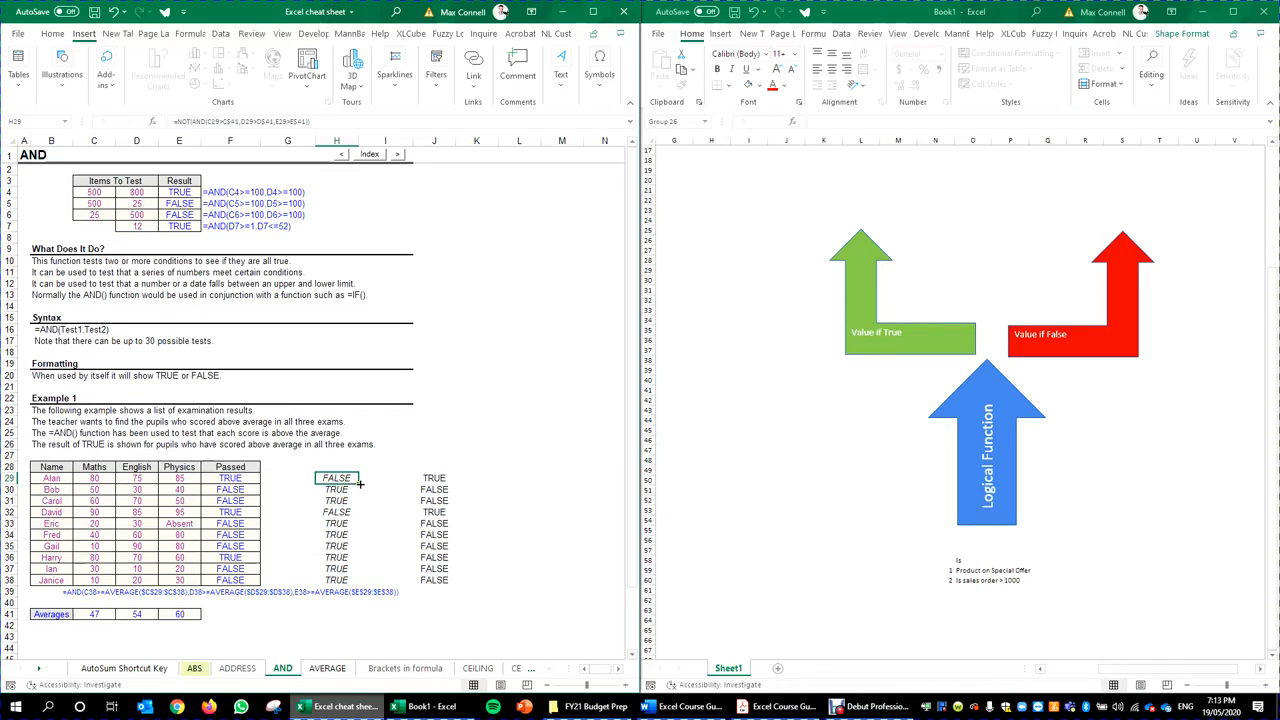
{"action": "left_click", "coordinate": [92, 490]}
{"action": "left_click", "coordinate": [356, 481]}
{"action": "left_click", "coordinate": [343, 512]}
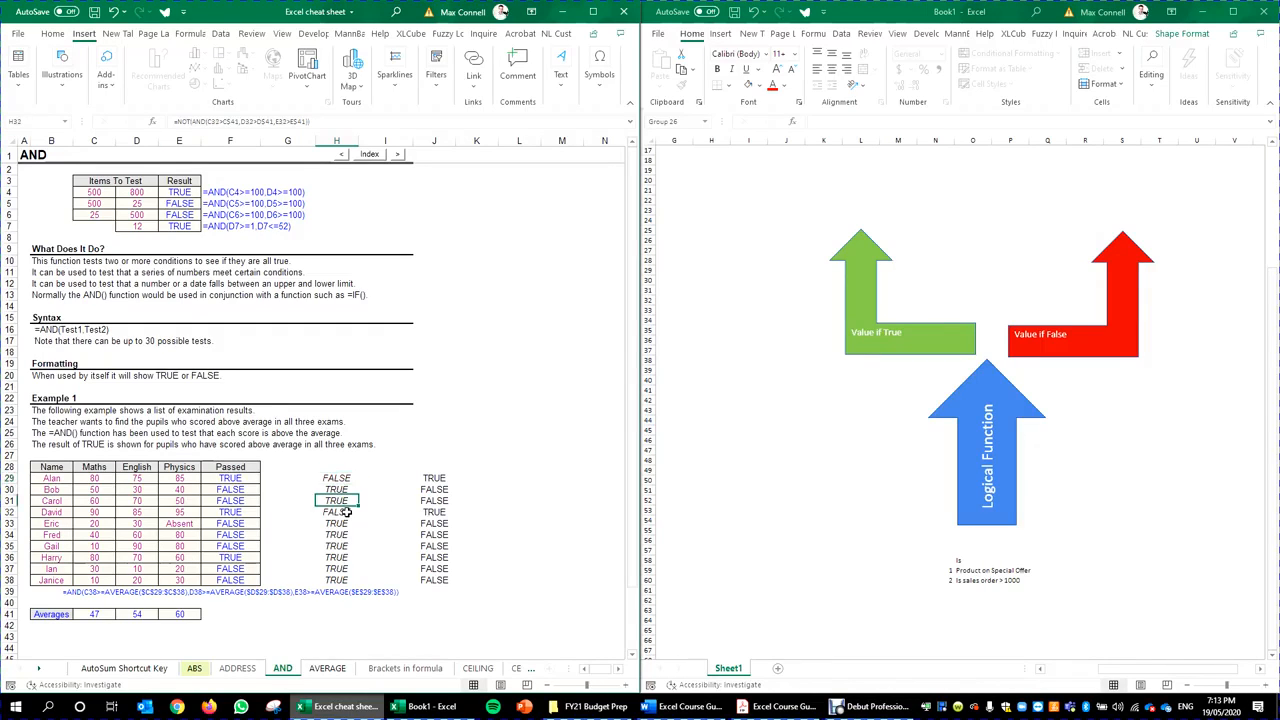
{"action": "left_click_drag", "start_coordinate": [344, 513], "coordinate": [178, 512]}
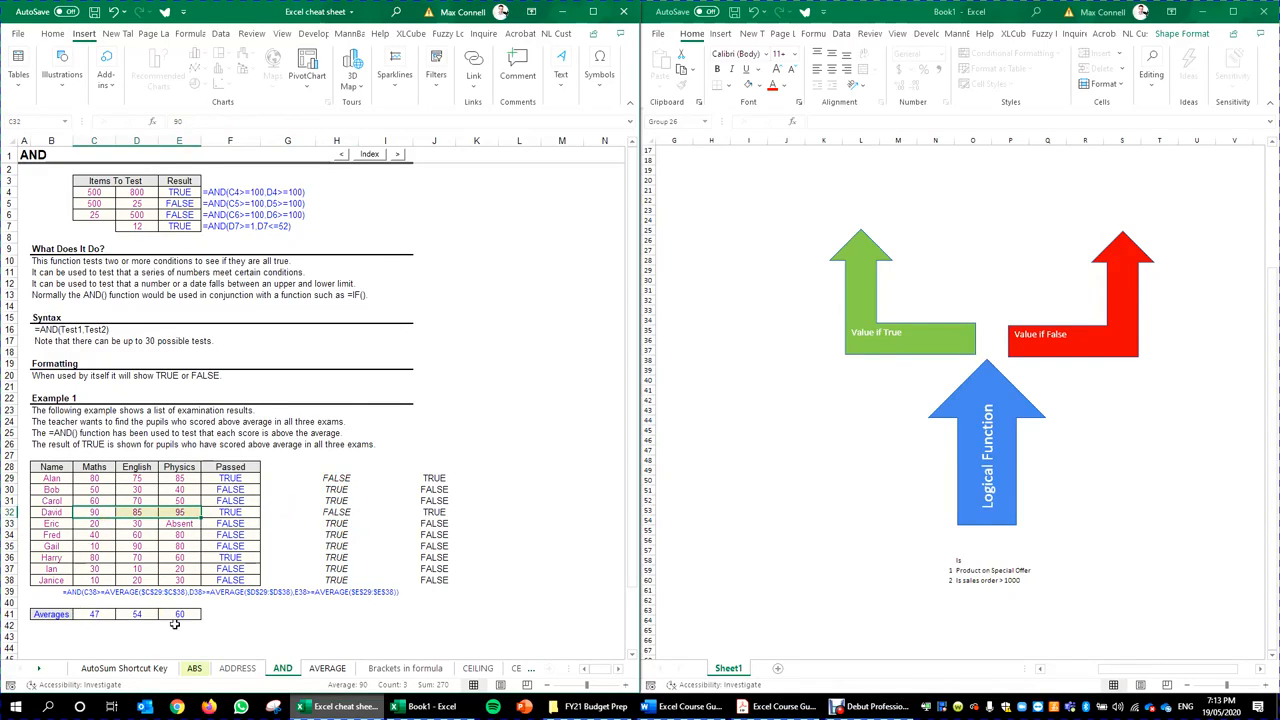
Step: Clear the test results in H29:J38 beside the exam table
{"action": "left_click_drag", "start_coordinate": [336, 478], "coordinate": [418, 578]}
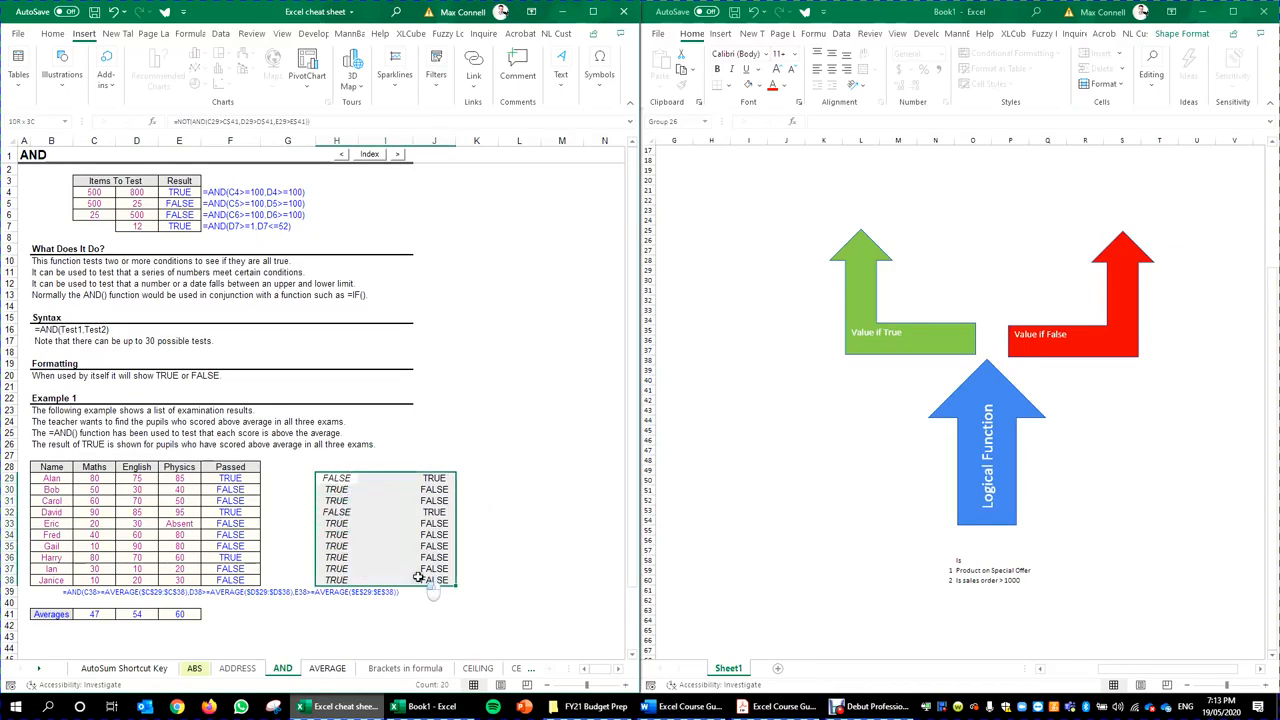
{"action": "key", "text": "Delete"}
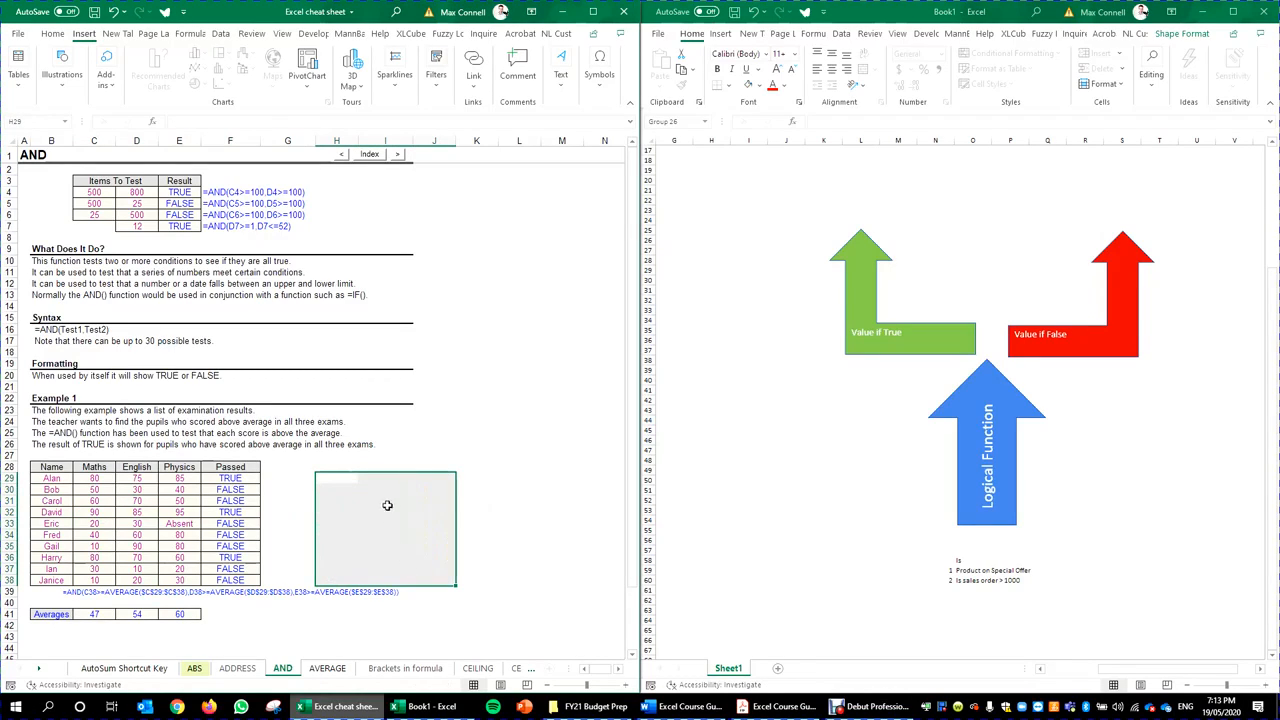
{"action": "left_click", "coordinate": [387, 503]}
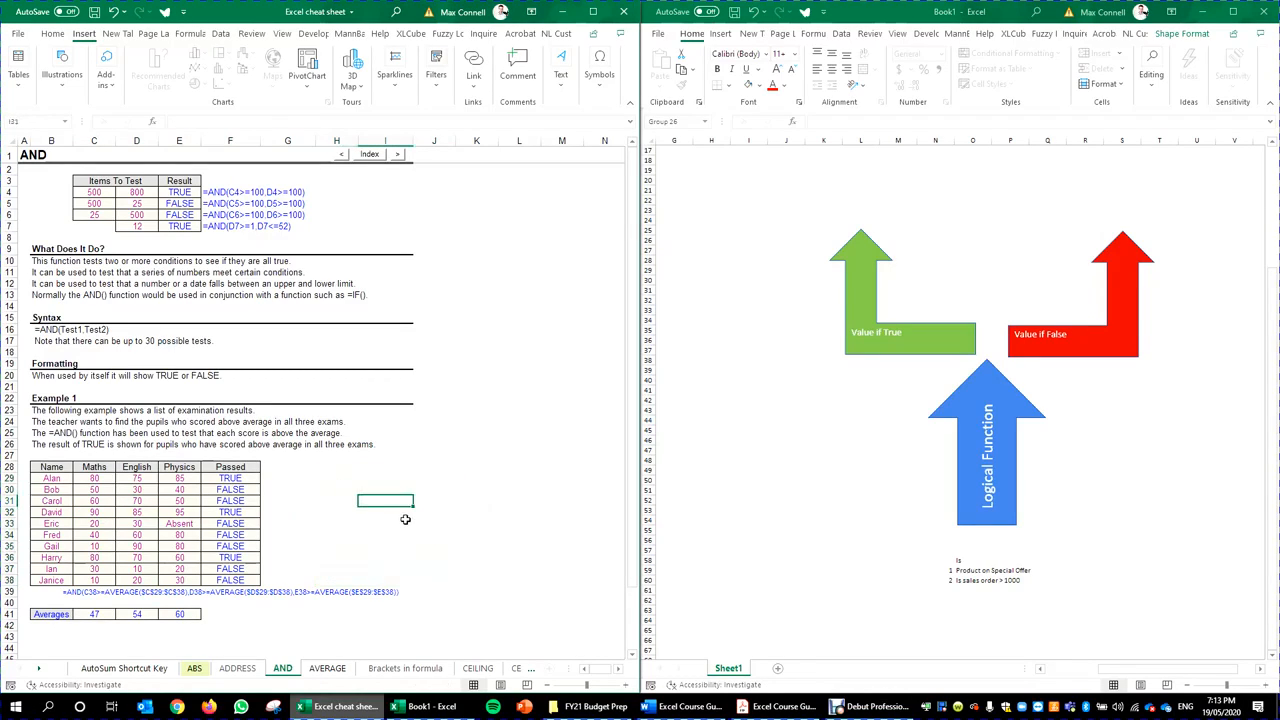
{"action": "left_click", "coordinate": [337, 467]}
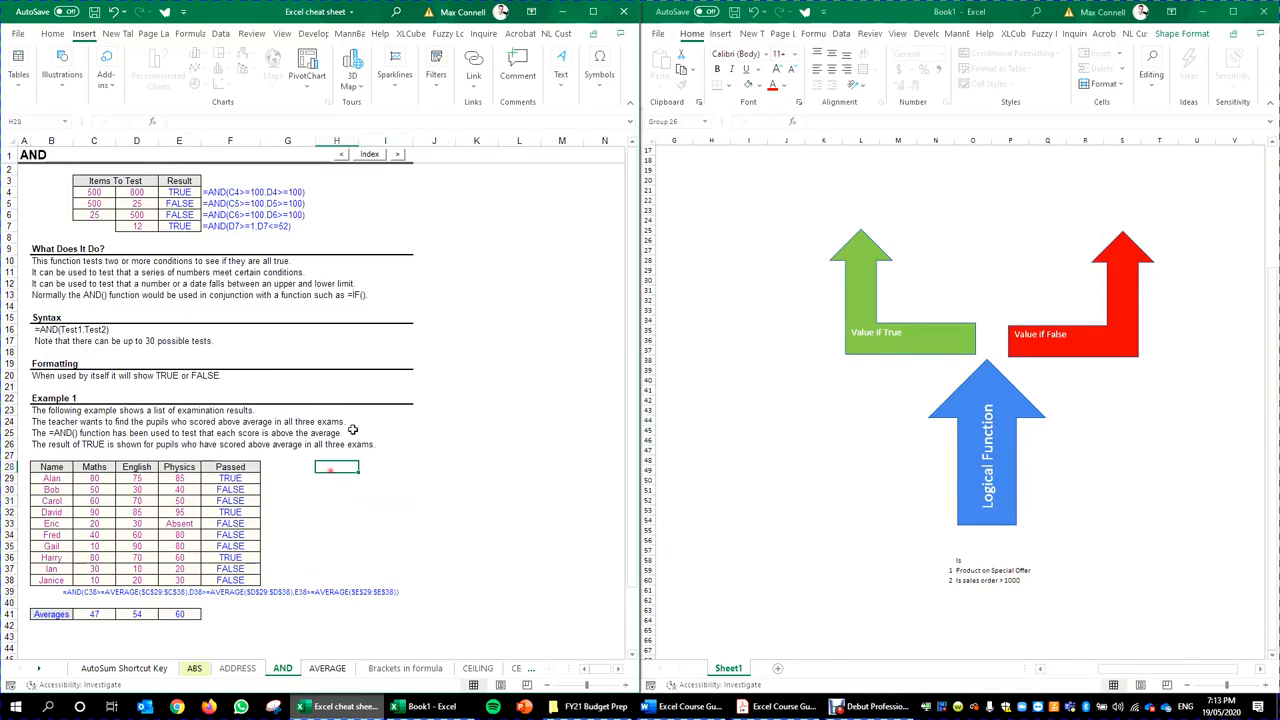
{"action": "key", "text": "Down"}
{"action": "key", "text": "Right"}
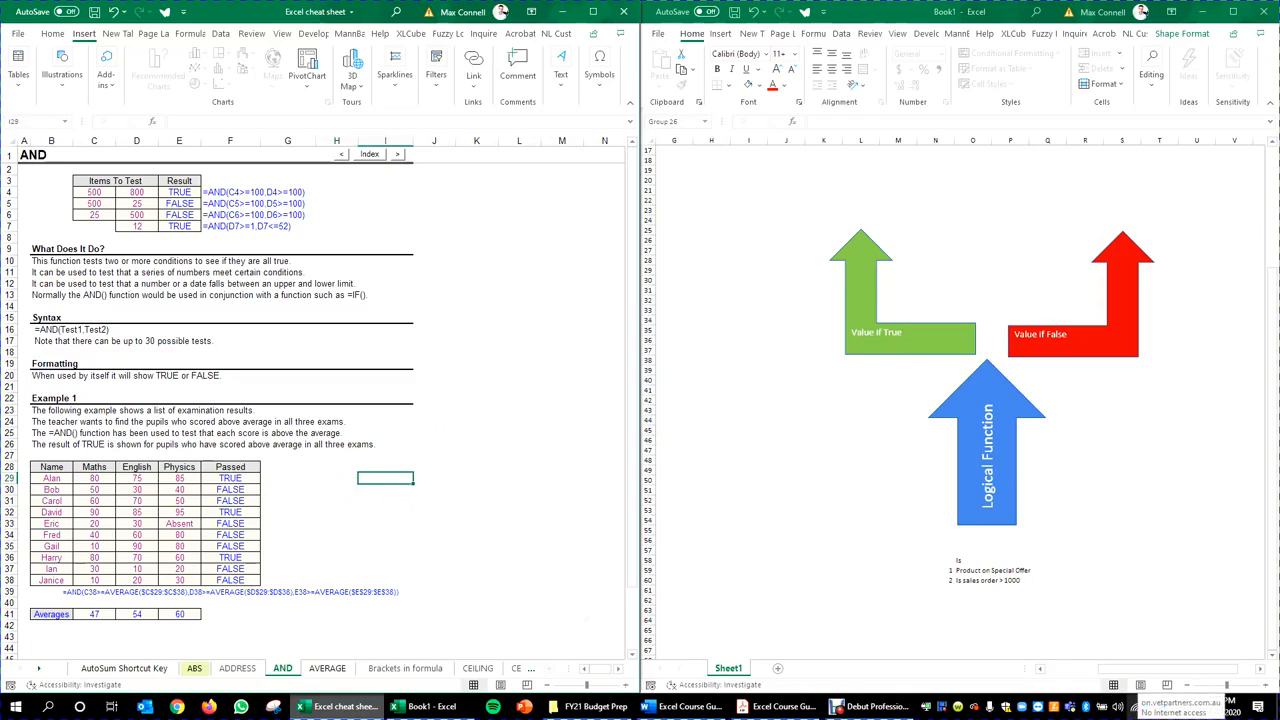
{"action": "key", "text": "Left"}
{"action": "key", "text": "Left"}
{"action": "key", "text": "Left"}
{"action": "key", "text": "Left"}
{"action": "key", "text": "Right"}
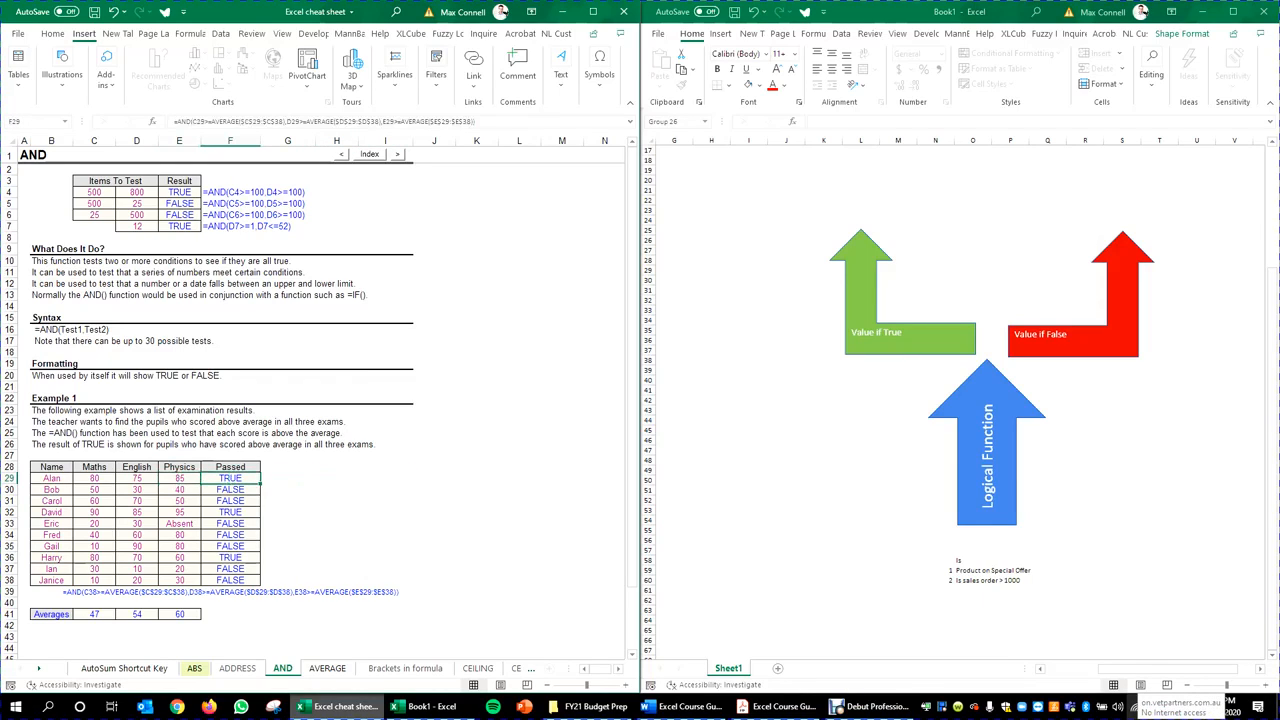
Step: Begin an AND formula in H29 with the condition that the Maths score C29 is greater than the average in C41
{"action": "left_click", "coordinate": [333, 480]}
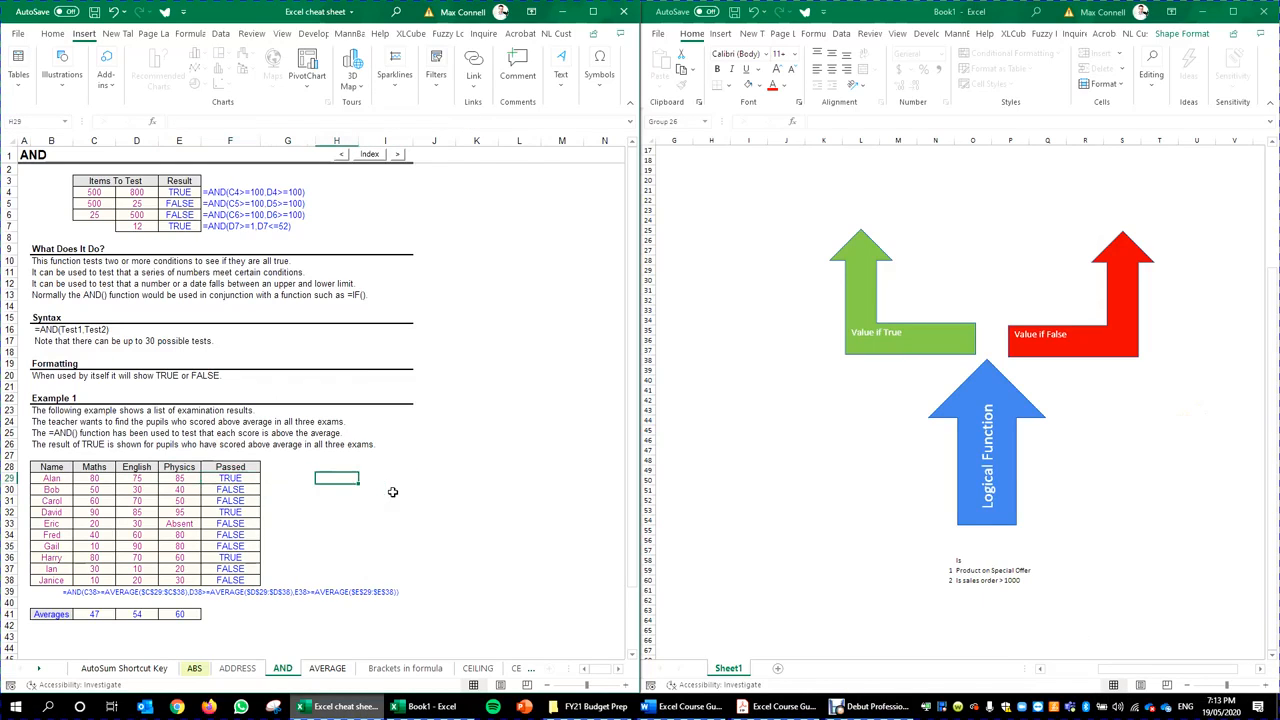
{"action": "type", "text": "=and"}
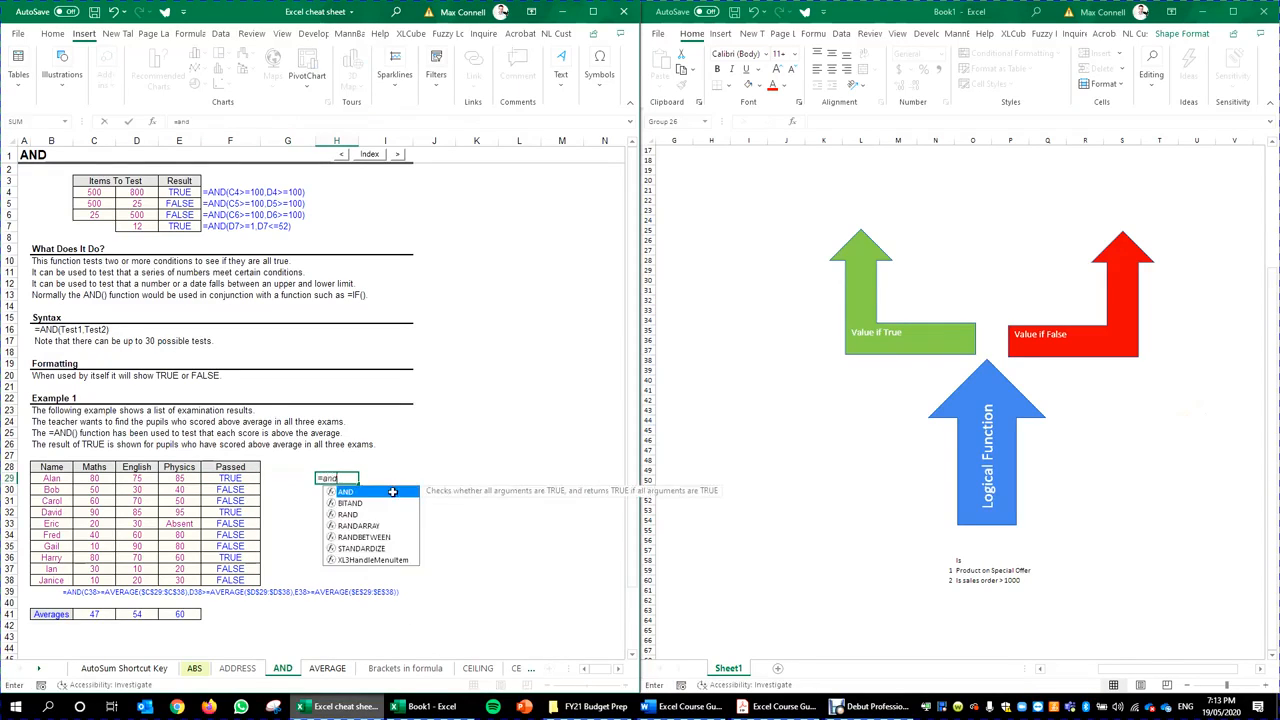
{"action": "type", "text": "("}
{"action": "key", "text": "Left"}
{"action": "key", "text": "Left"}
{"action": "key", "text": "Left"}
{"action": "key", "text": "Left"}
{"action": "key", "text": "Left"}
{"action": "type", "text": ">"}
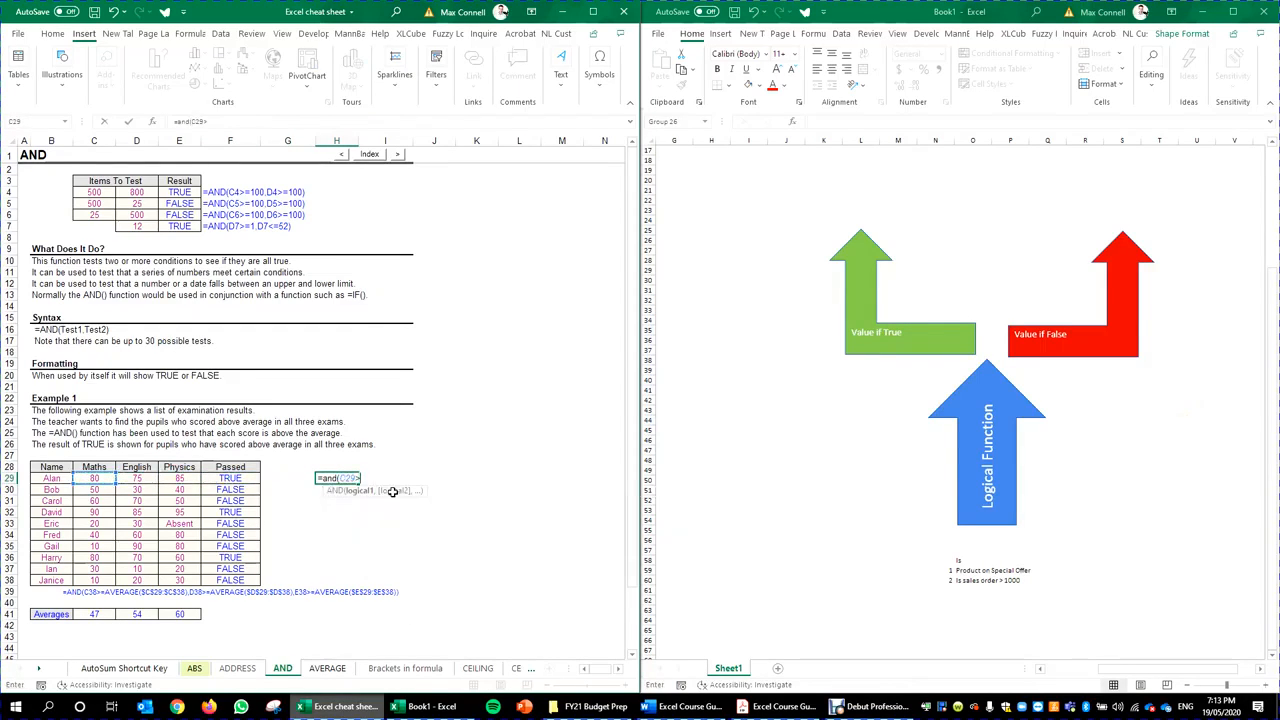
{"action": "left_click", "coordinate": [90, 614]}
{"action": "type", "text": ","}
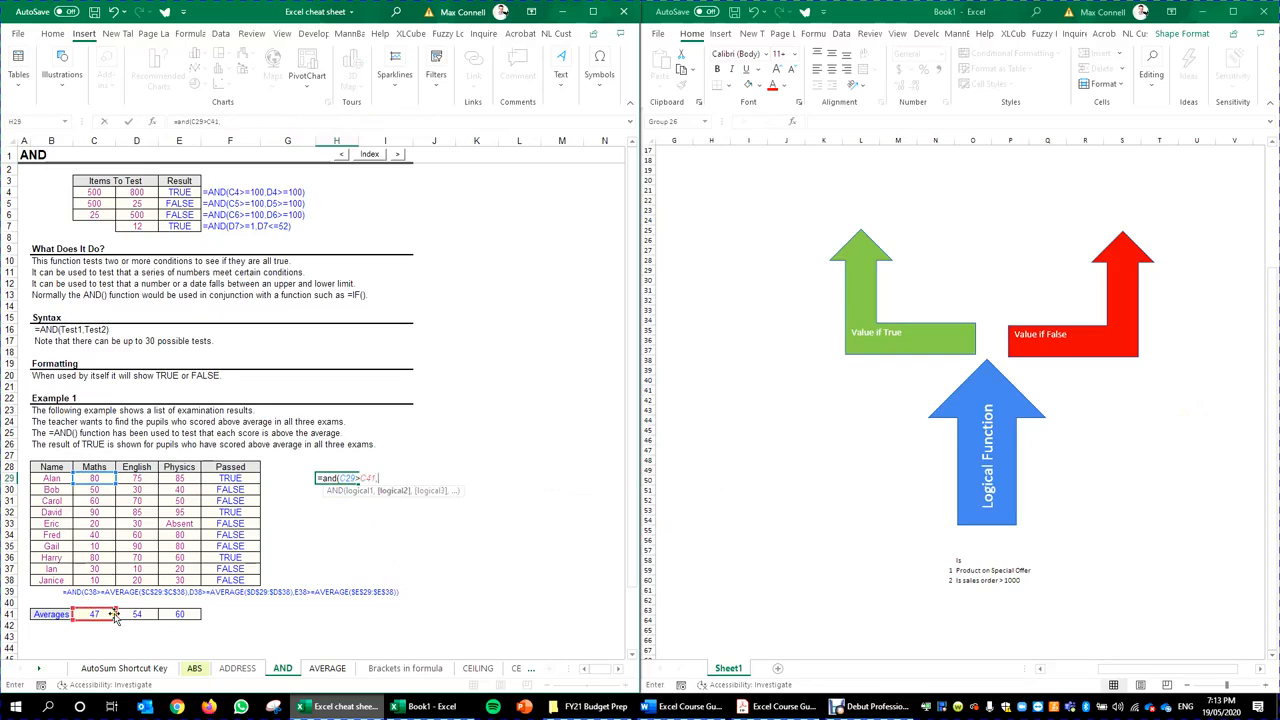
Step: Complete the AND formula in H29 with the conditions D29>D41 and E29>E41
{"action": "type", "text": "d"}
{"action": "key", "text": "BackSpace"}
{"action": "left_click", "coordinate": [136, 478]}
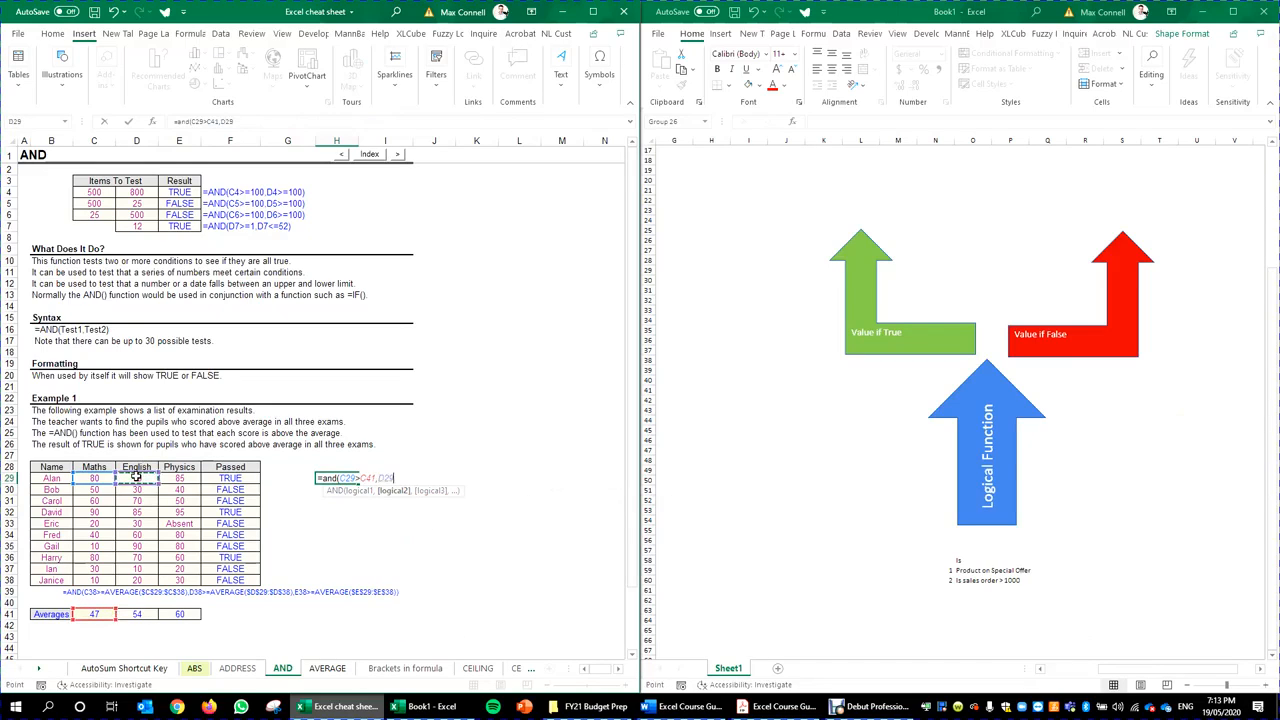
{"action": "type", "text": ">"}
{"action": "left_click", "coordinate": [137, 614]}
{"action": "type", "text": ","}
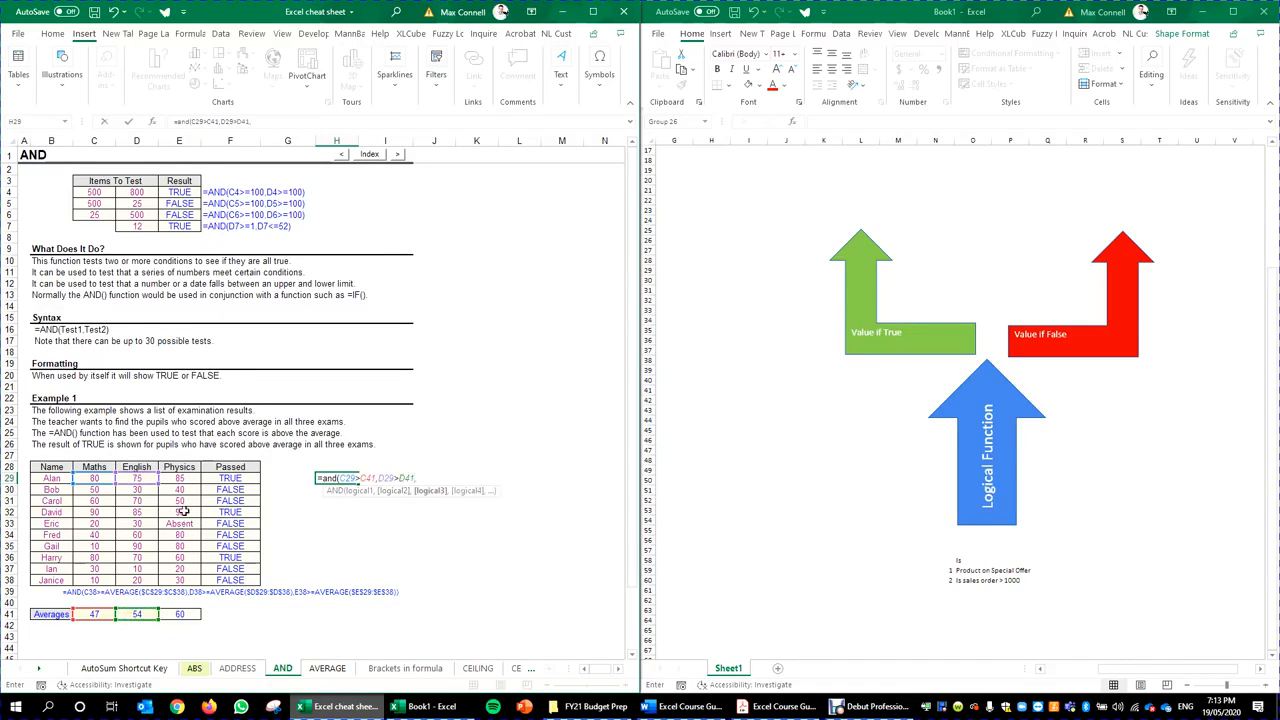
{"action": "left_click", "coordinate": [186, 479]}
{"action": "type", "text": ">"}
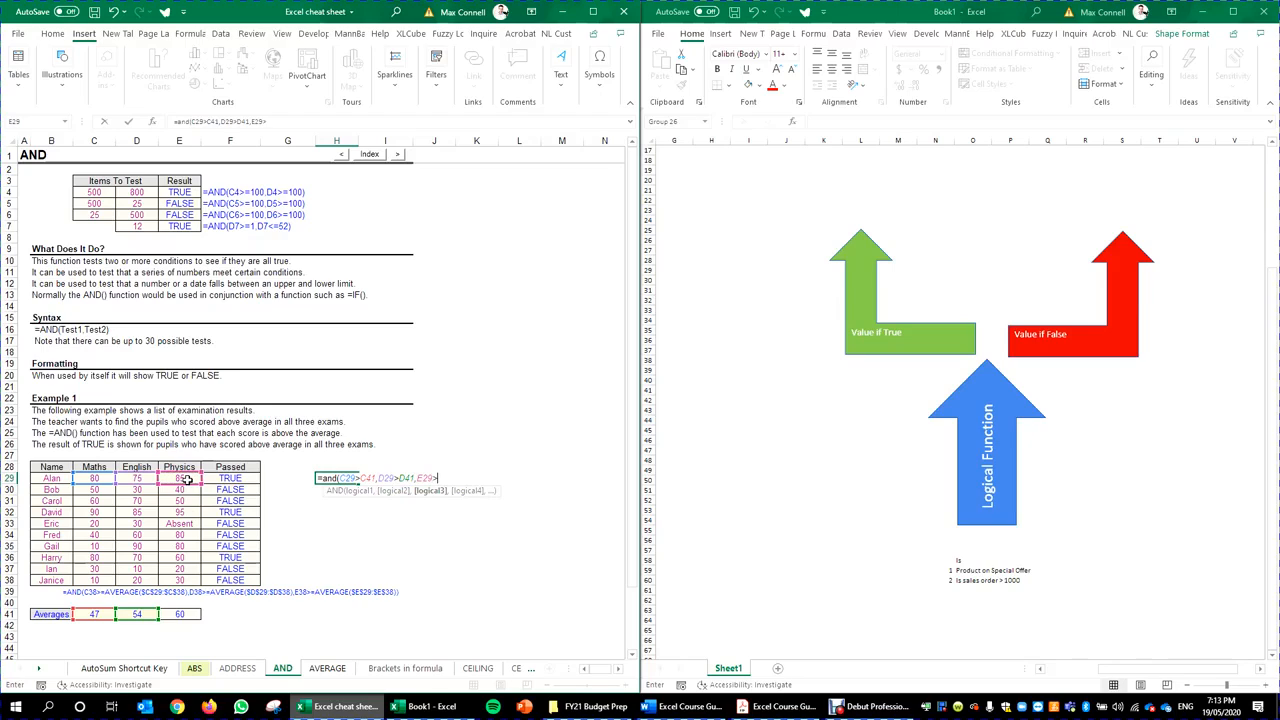
{"action": "left_click", "coordinate": [185, 614]}
{"action": "type", "text": ")"}
{"action": "key", "text": "ctrl+Return"}
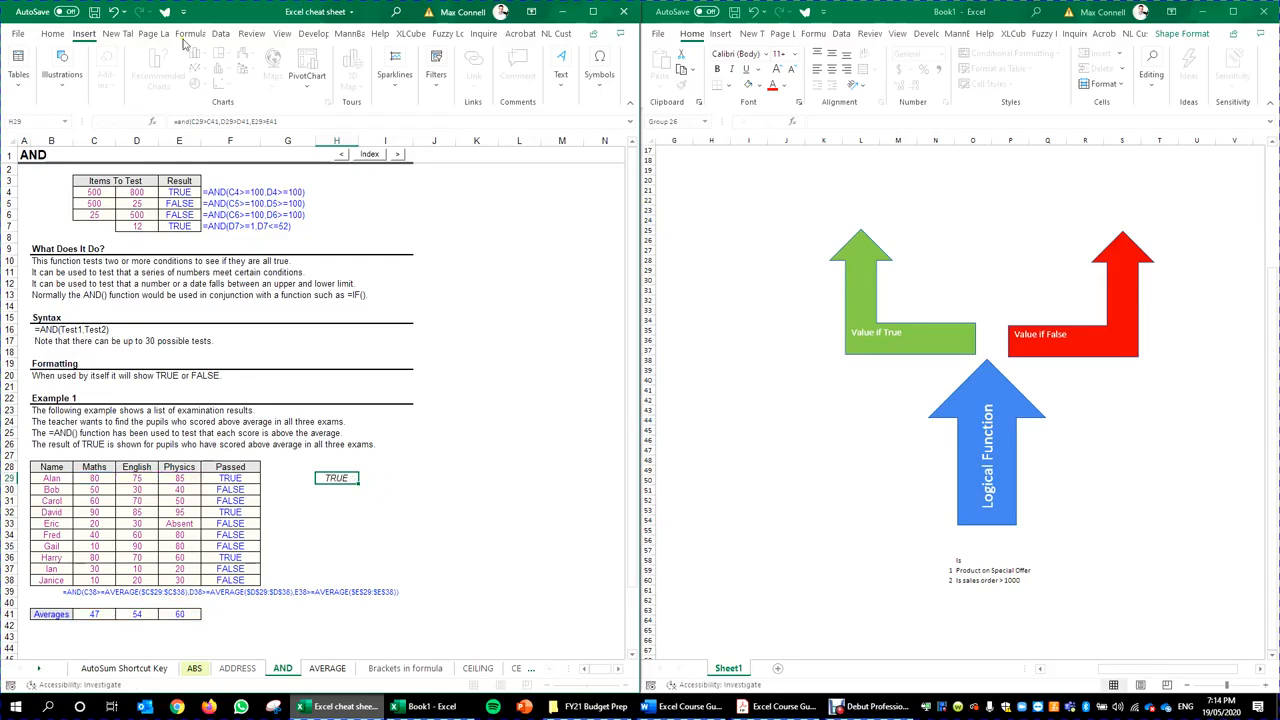
Step: Wrap the AND formula in H29 inside an IF function that returns 100 if true and 0 if false
{"action": "left_click", "coordinate": [177, 121]}
{"action": "type", "text": "if("}
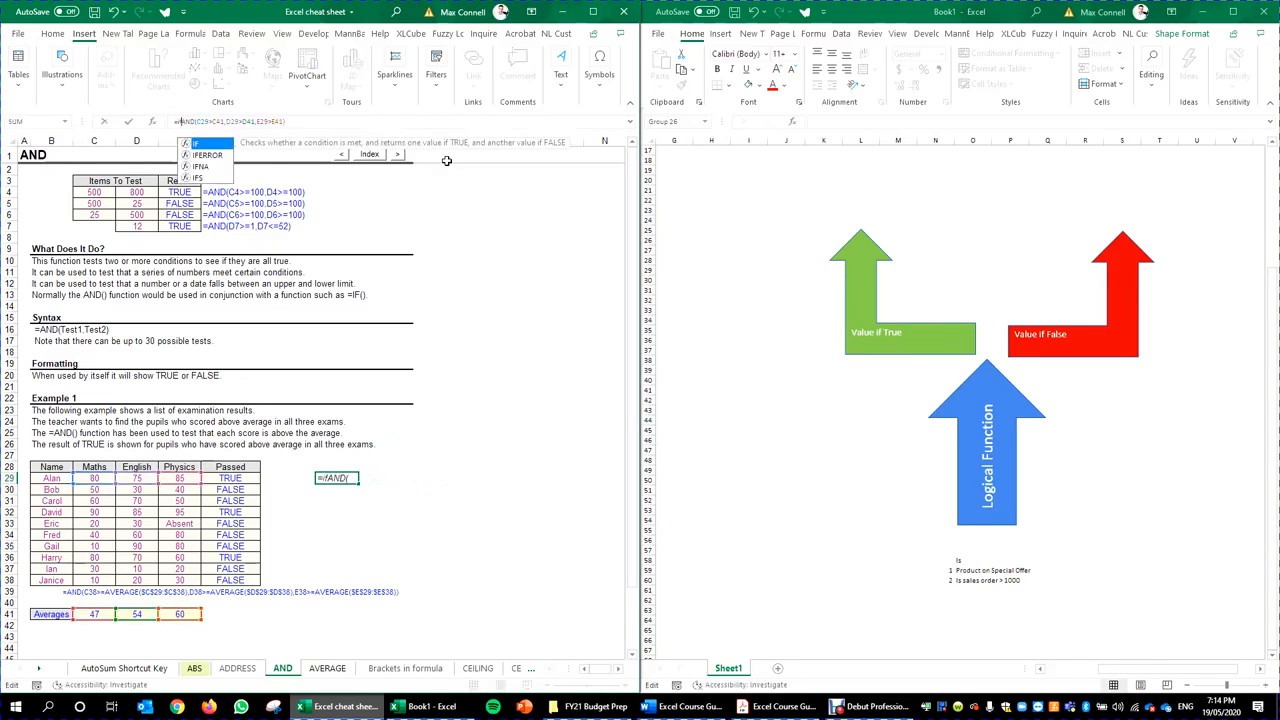
{"action": "left_click", "coordinate": [315, 121]}
{"action": "type", "text": ","}
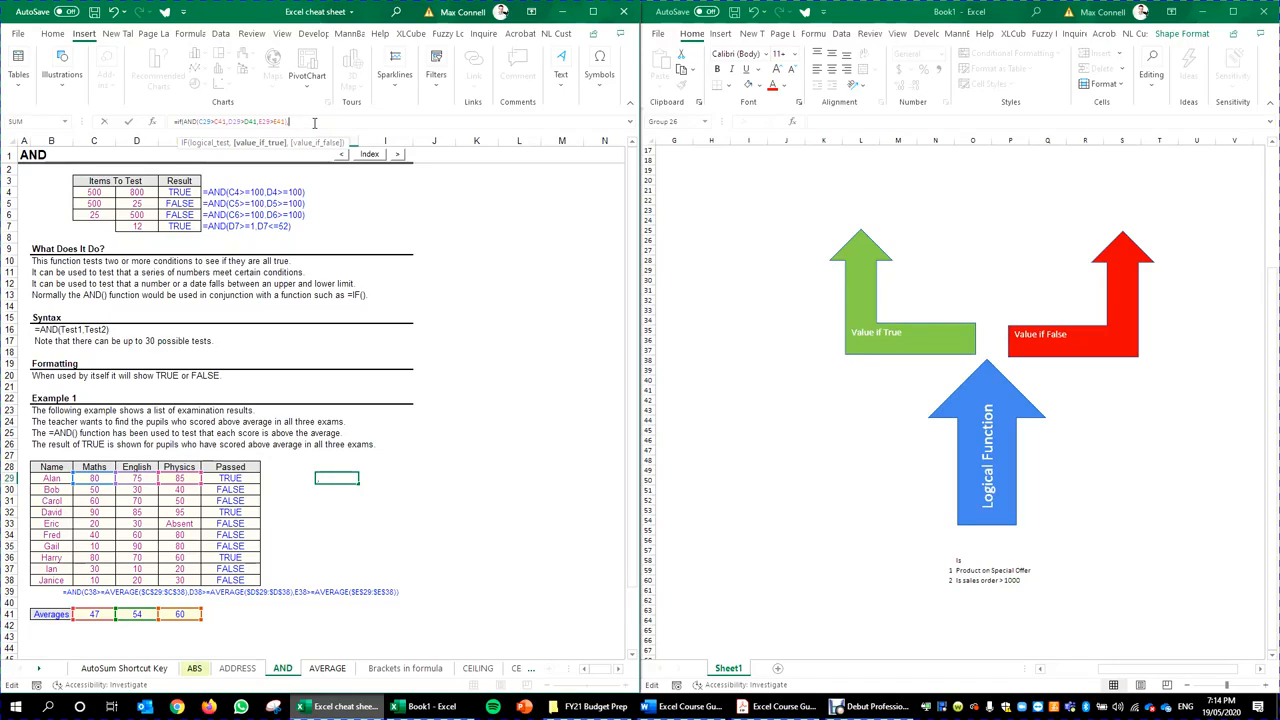
{"action": "type", "text": "100,0"}
{"action": "key", "text": "ctrl+Return"}
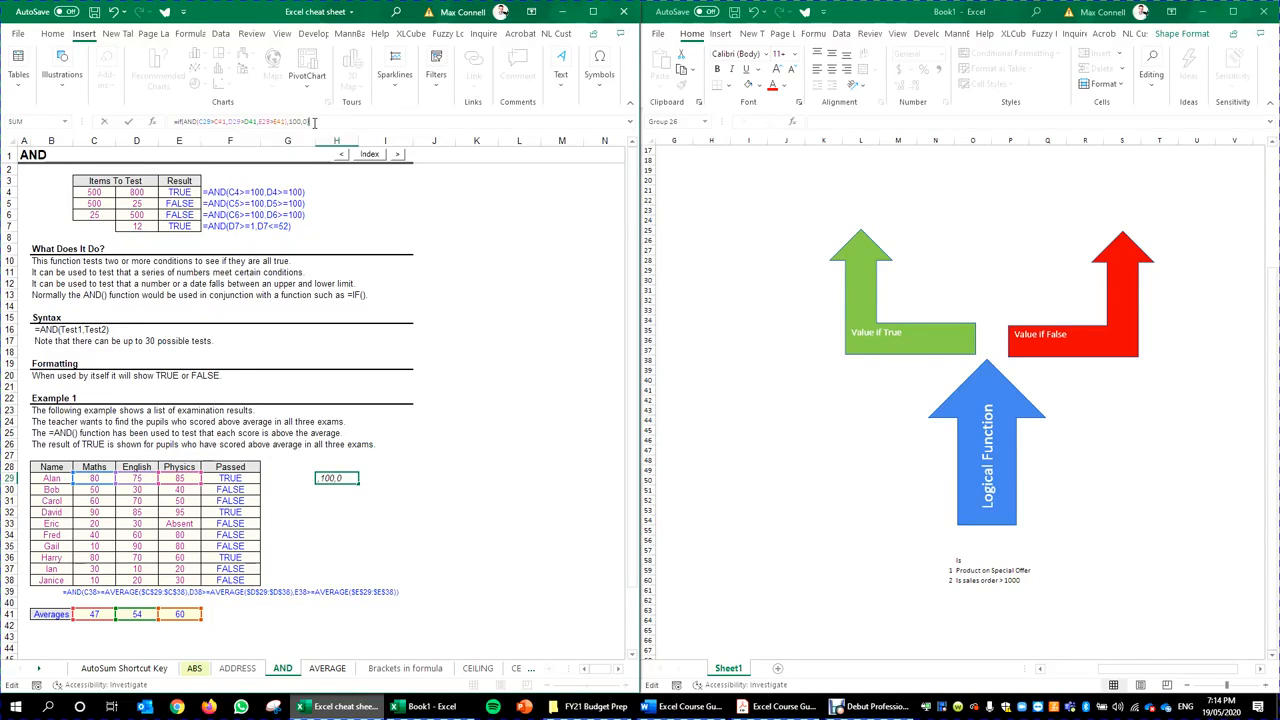
Step: Fill the IF formula from H29 down to H38, with absolute references to the averages in C41:E41
{"action": "left_click_drag", "start_coordinate": [363, 487], "coordinate": [352, 582]}
{"action": "left_click", "coordinate": [325, 479]}
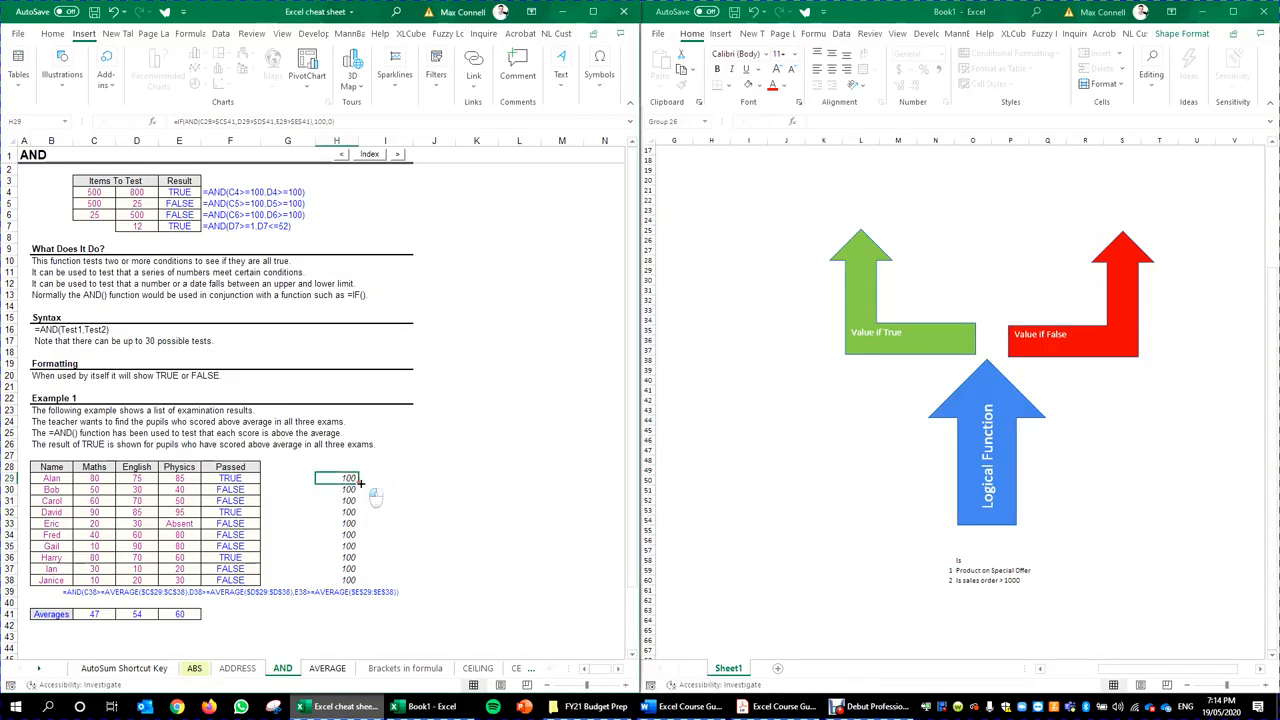
{"action": "double_click", "coordinate": [360, 485]}
{"action": "left_click", "coordinate": [350, 489]}
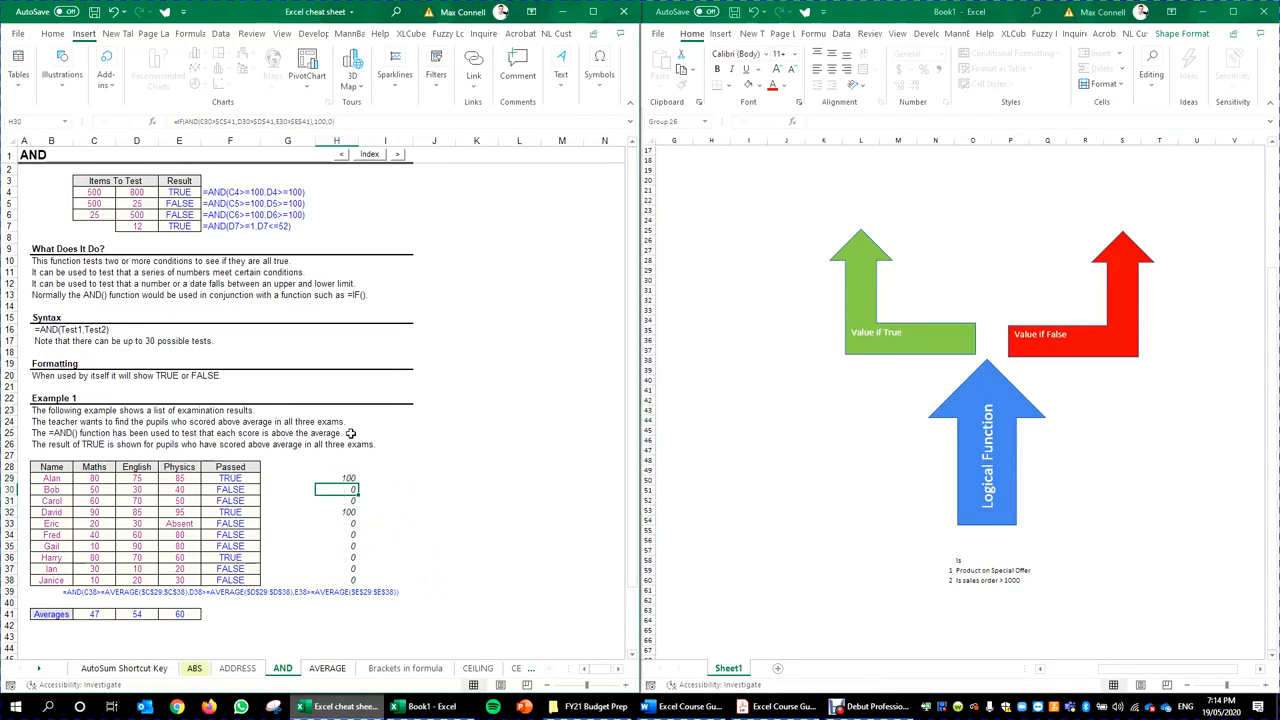
Step: Total the prize amounts in H39 with =SUM(H29:H38)
{"action": "left_click", "coordinate": [337, 592]}
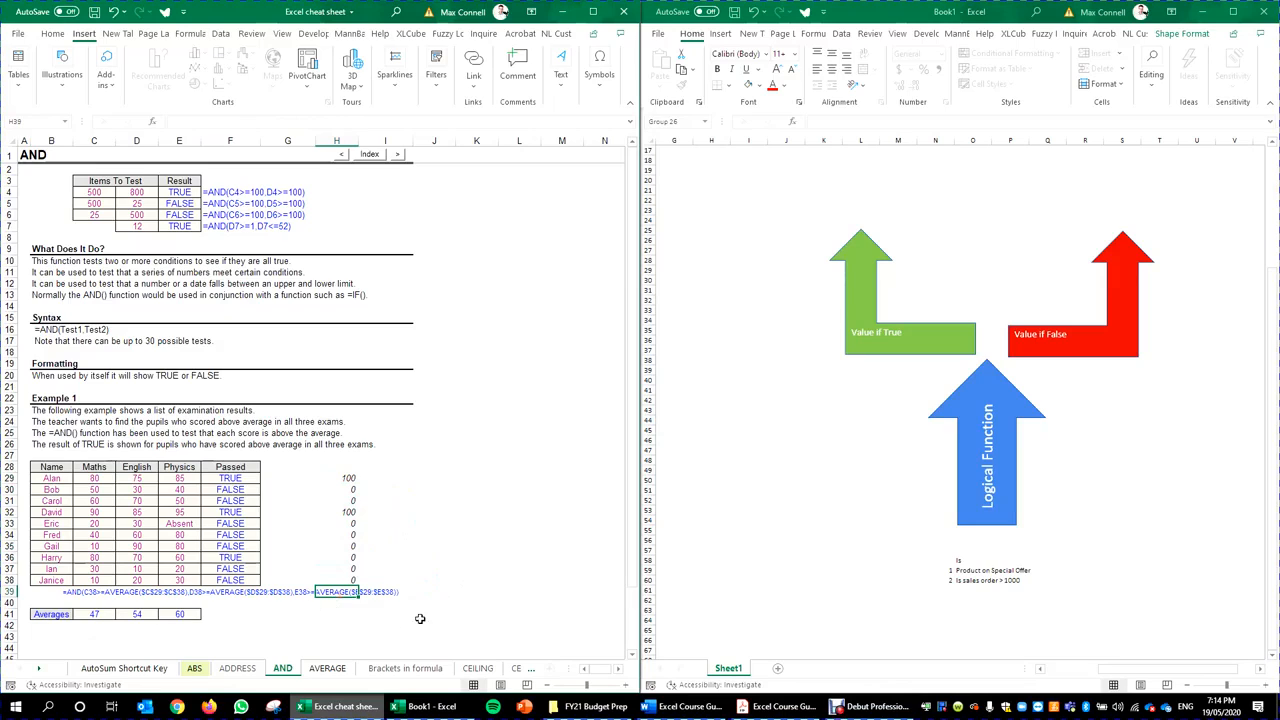
{"action": "key", "text": "alt+equal"}
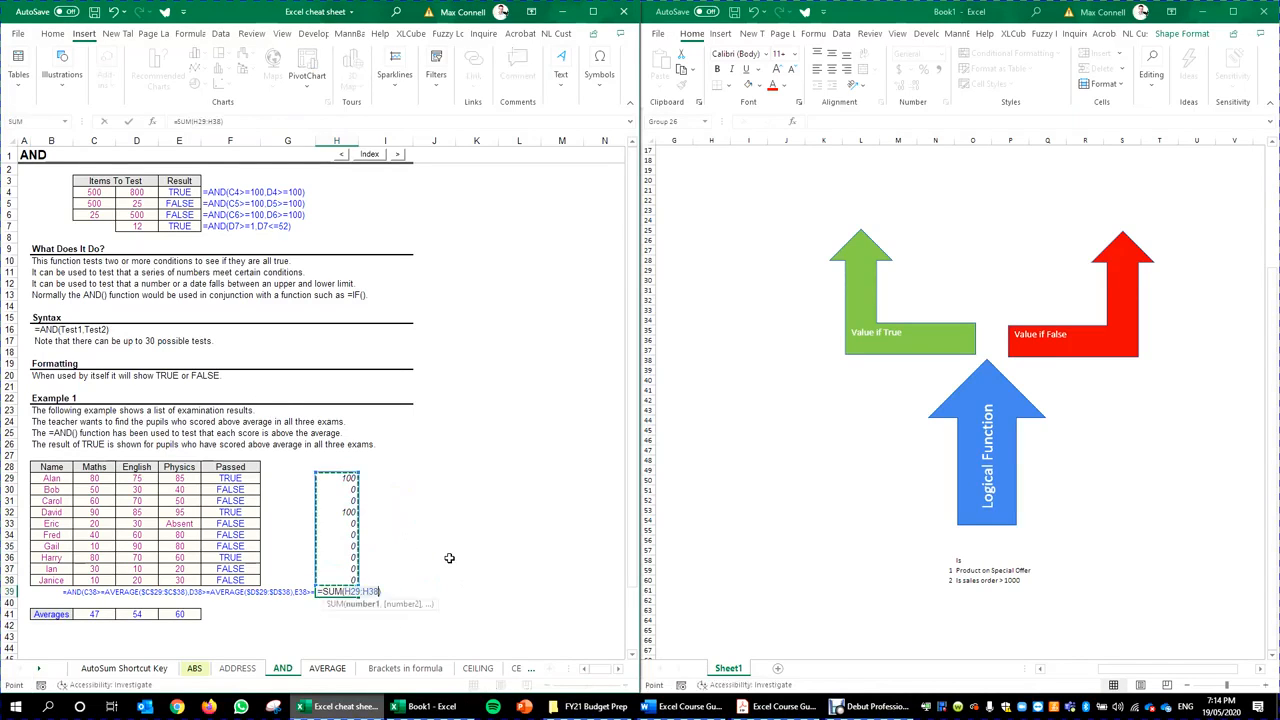
{"action": "key", "text": "ctrl+Return"}
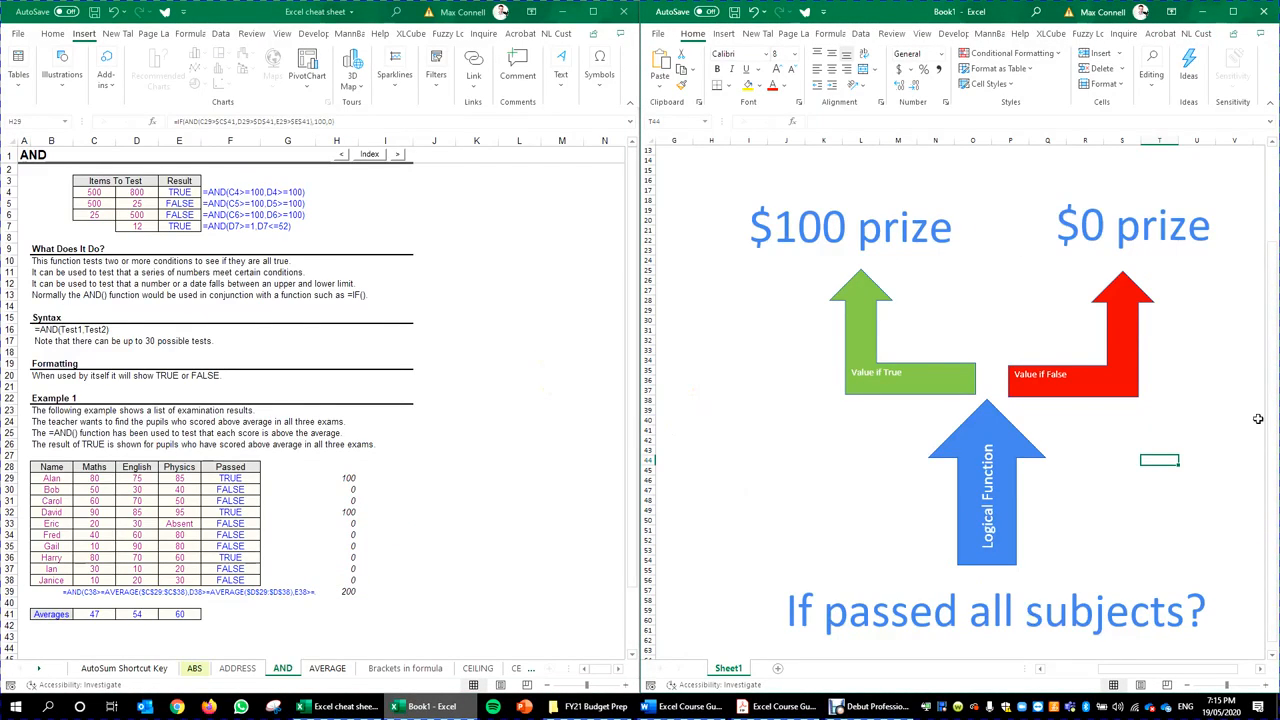
Step: In the Book1 workbook, examine the "If passed all subjects?" condition and follow the true arrow to the "$100 prize" label
{"action": "left_click", "coordinate": [873, 625]}
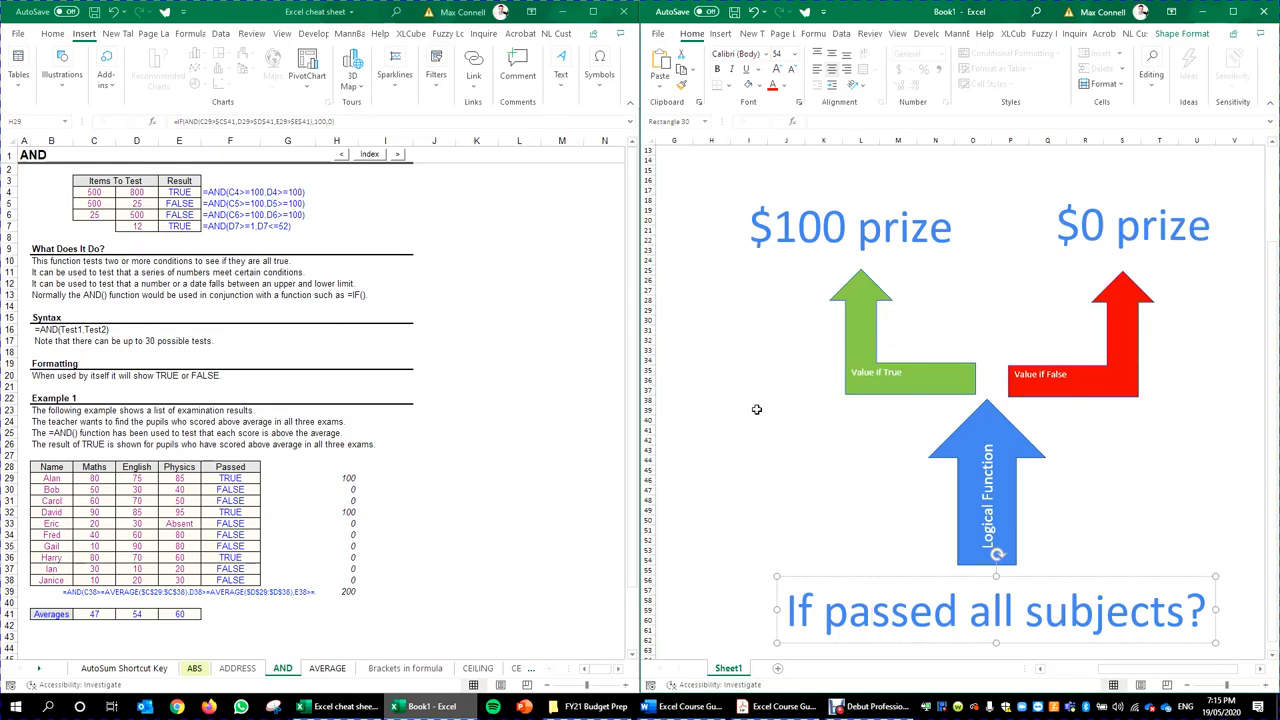
{"action": "left_click", "coordinate": [768, 446]}
{"action": "left_click", "coordinate": [853, 392]}
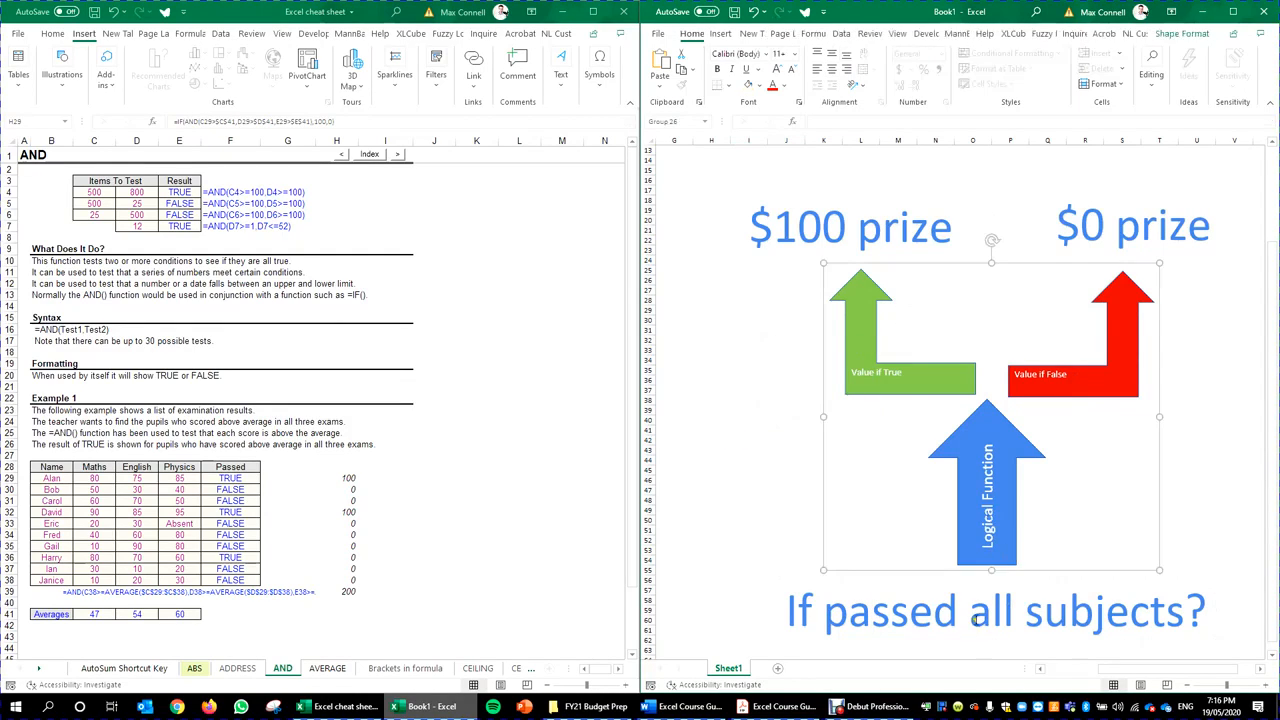
{"action": "left_click", "coordinate": [975, 620]}
{"action": "left_click", "coordinate": [836, 274]}
{"action": "left_click", "coordinate": [844, 229]}
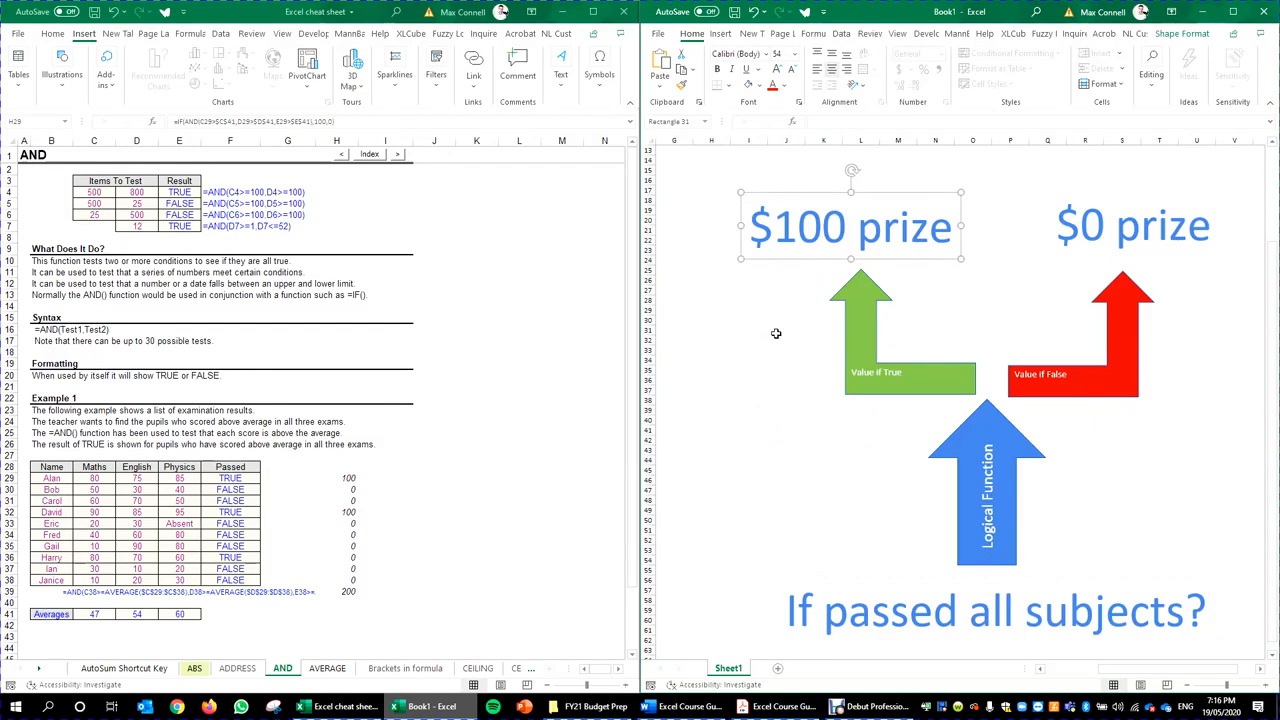
{"action": "left_click", "coordinate": [790, 330]}
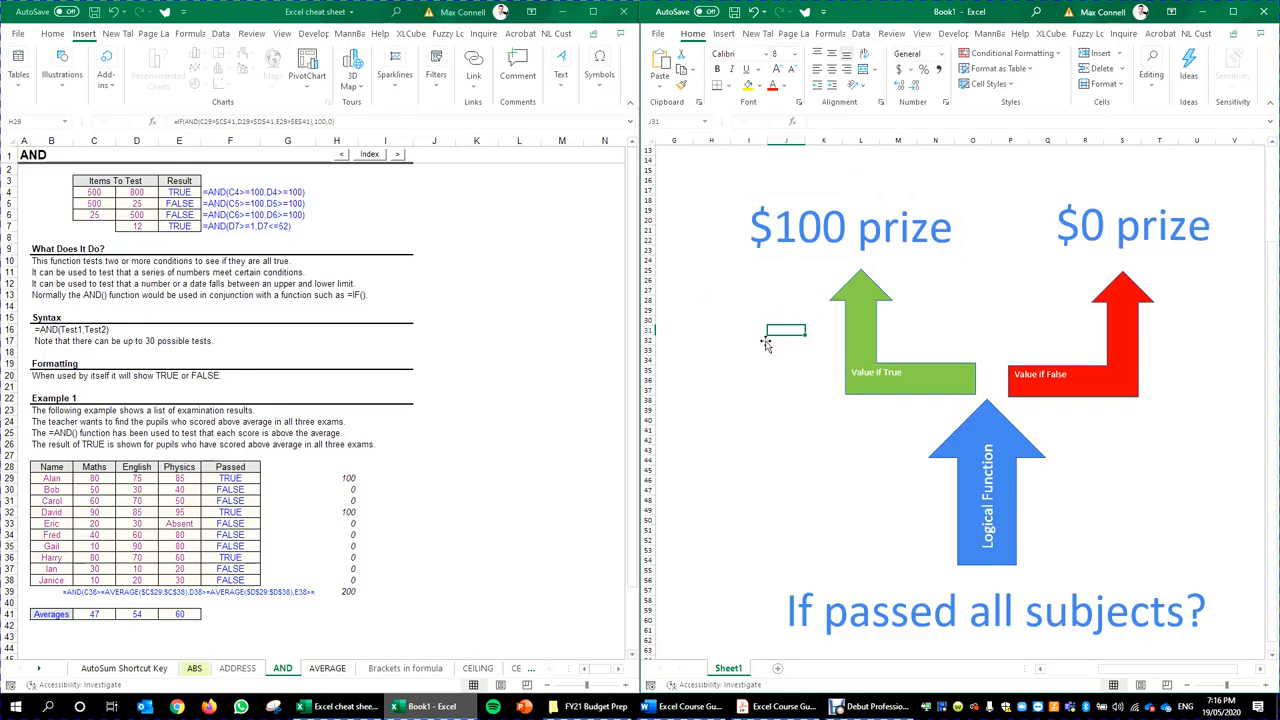
{"action": "left_click", "coordinate": [772, 340]}
{"action": "left_click", "coordinate": [780, 372]}
{"action": "left_click", "coordinate": [782, 390]}
{"action": "left_click", "coordinate": [814, 410]}
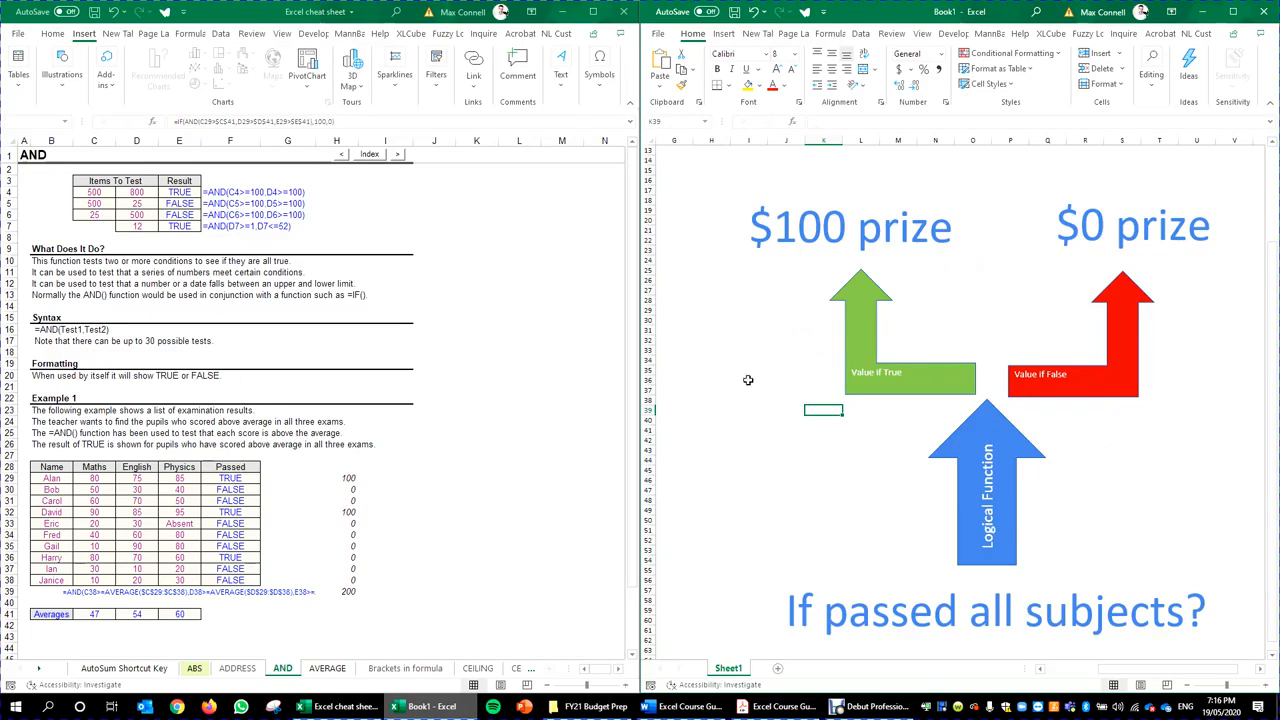
Step: Compare the "$100 prize" and "$0 prize" outcomes above the true and false arrows of the diagram
{"action": "left_click", "coordinate": [787, 271]}
{"action": "left_click", "coordinate": [758, 246]}
{"action": "left_click", "coordinate": [769, 261]}
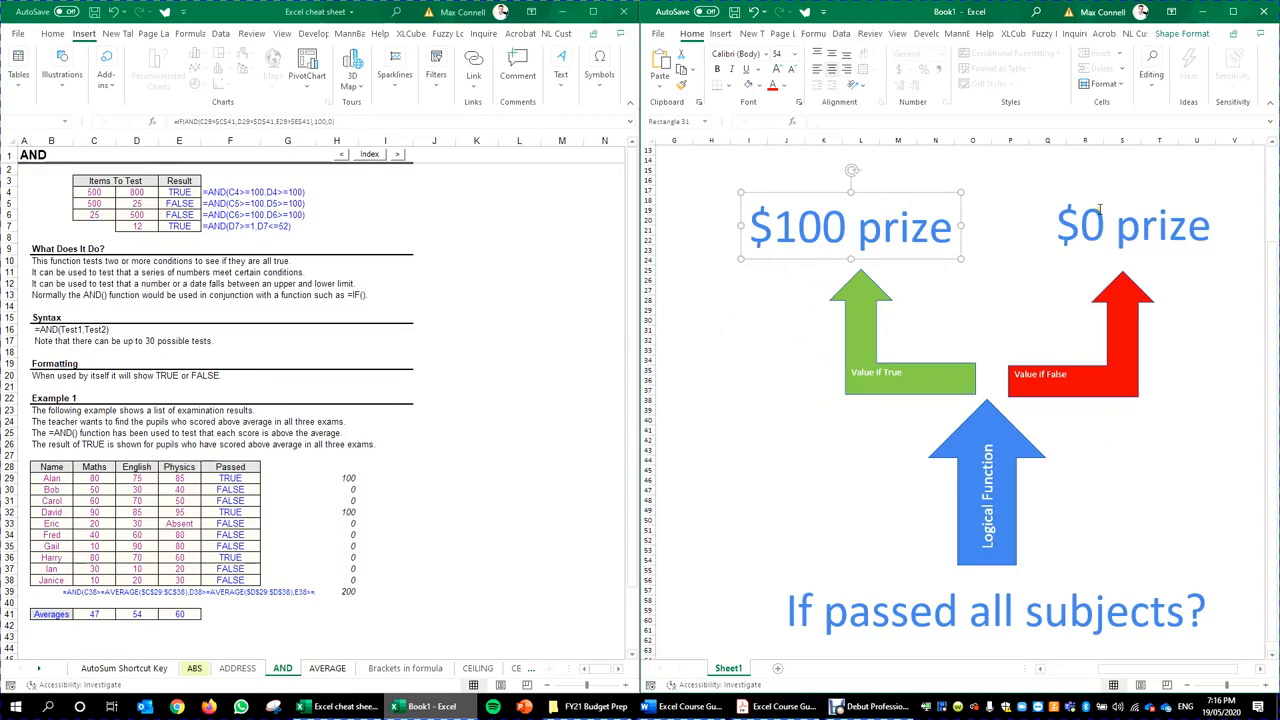
{"action": "scroll", "coordinate": [1062, 356], "scroll_direction": "up", "scroll_amount": 1}
{"action": "left_click", "coordinate": [1158, 257]}
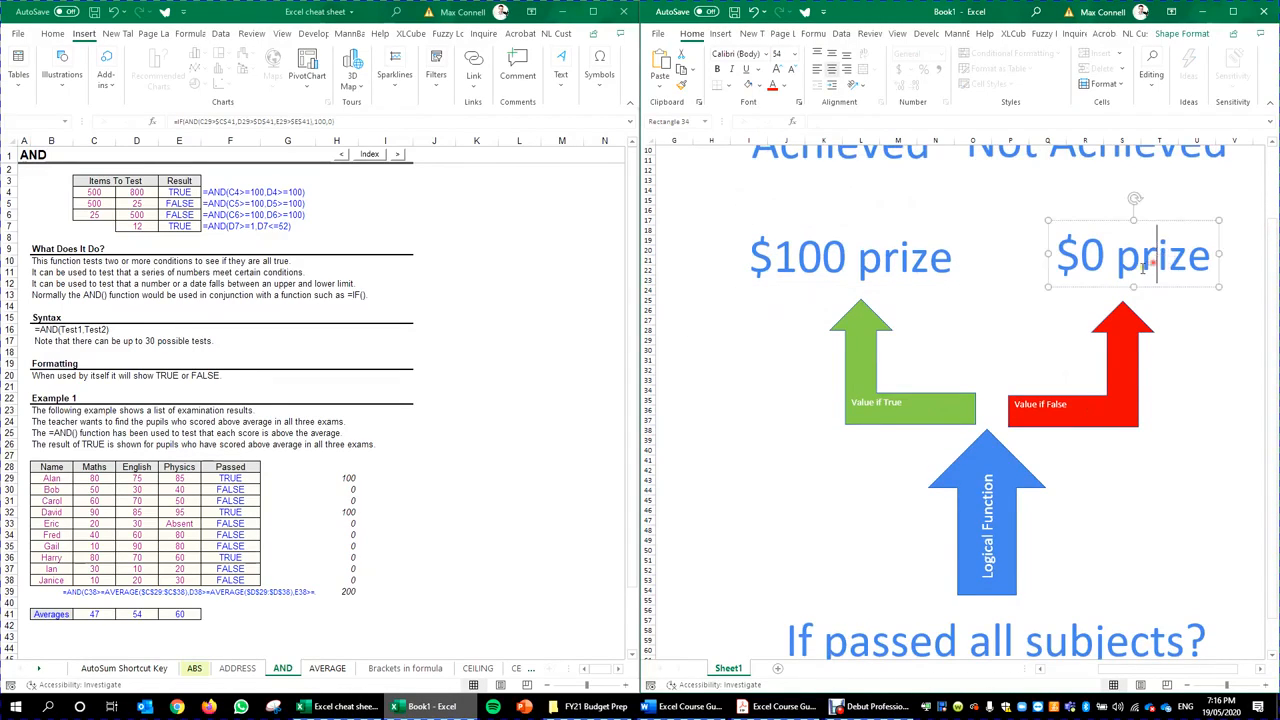
{"action": "scroll", "coordinate": [1118, 338], "scroll_direction": "down", "scroll_amount": 3}
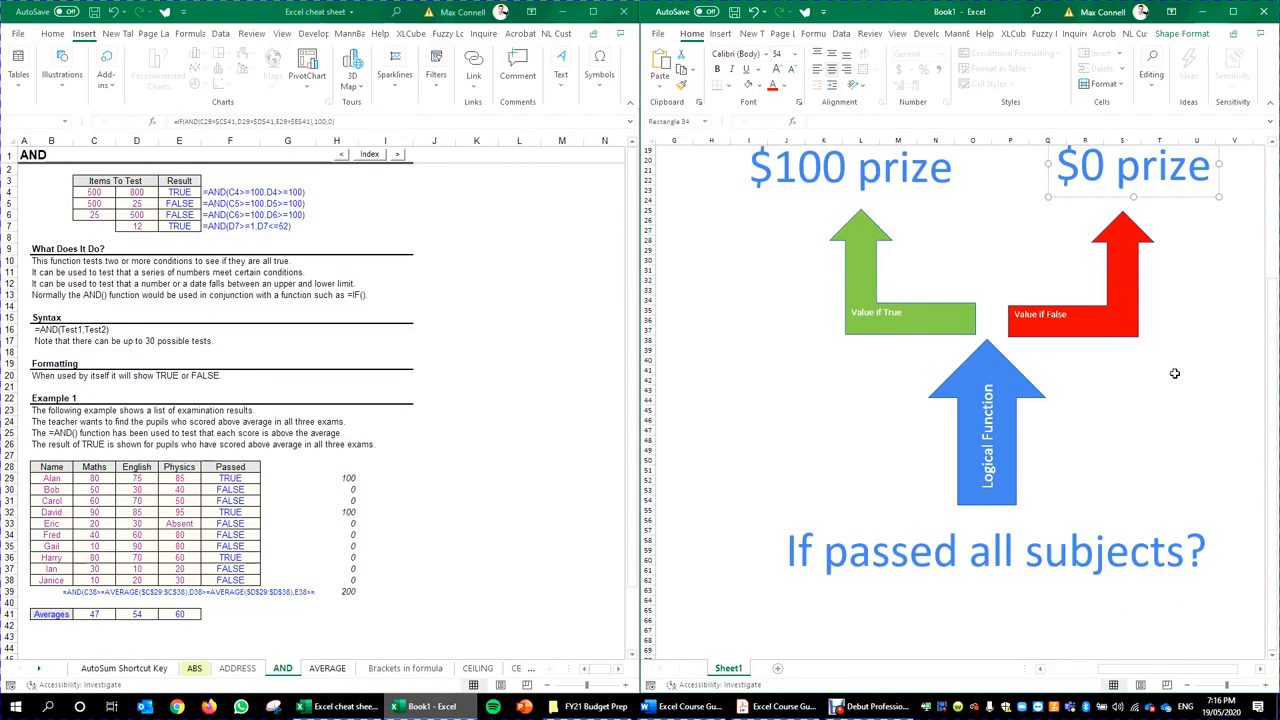
{"action": "scroll", "coordinate": [1130, 350], "scroll_direction": "up", "scroll_amount": 3}
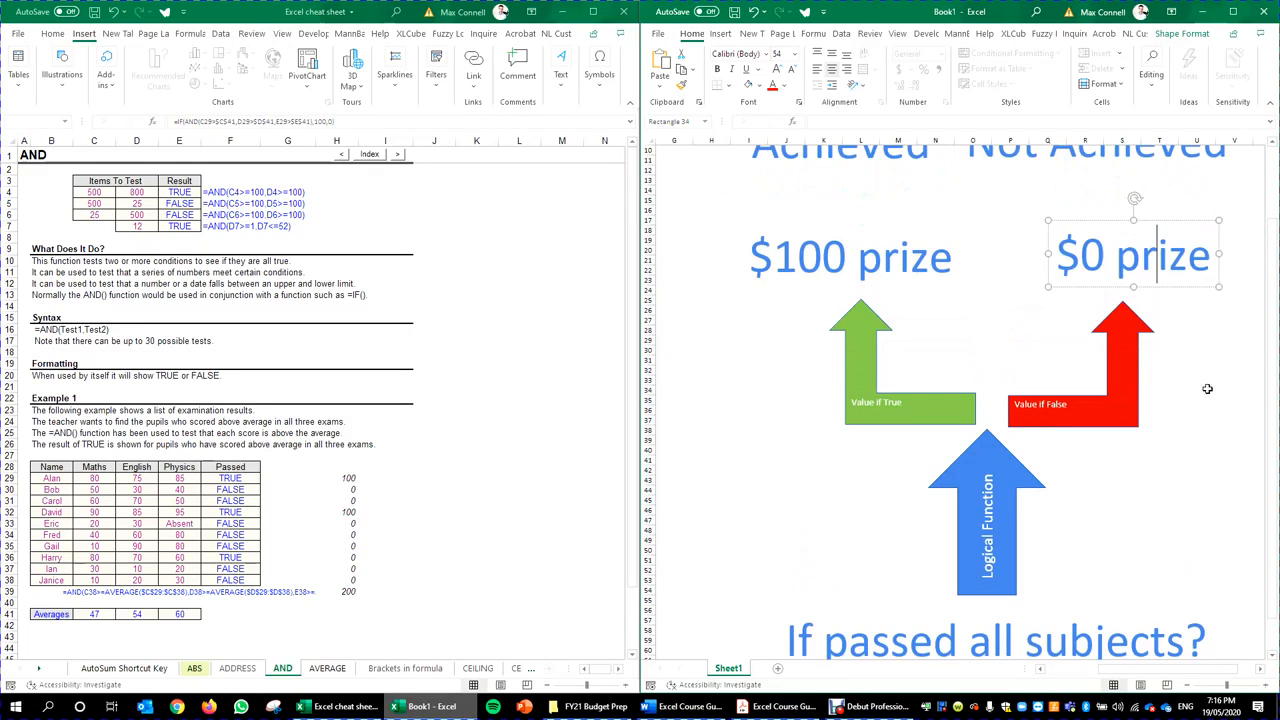
{"action": "left_click", "coordinate": [1238, 351]}
{"action": "scroll", "coordinate": [1067, 490], "scroll_direction": "down", "scroll_amount": 2}
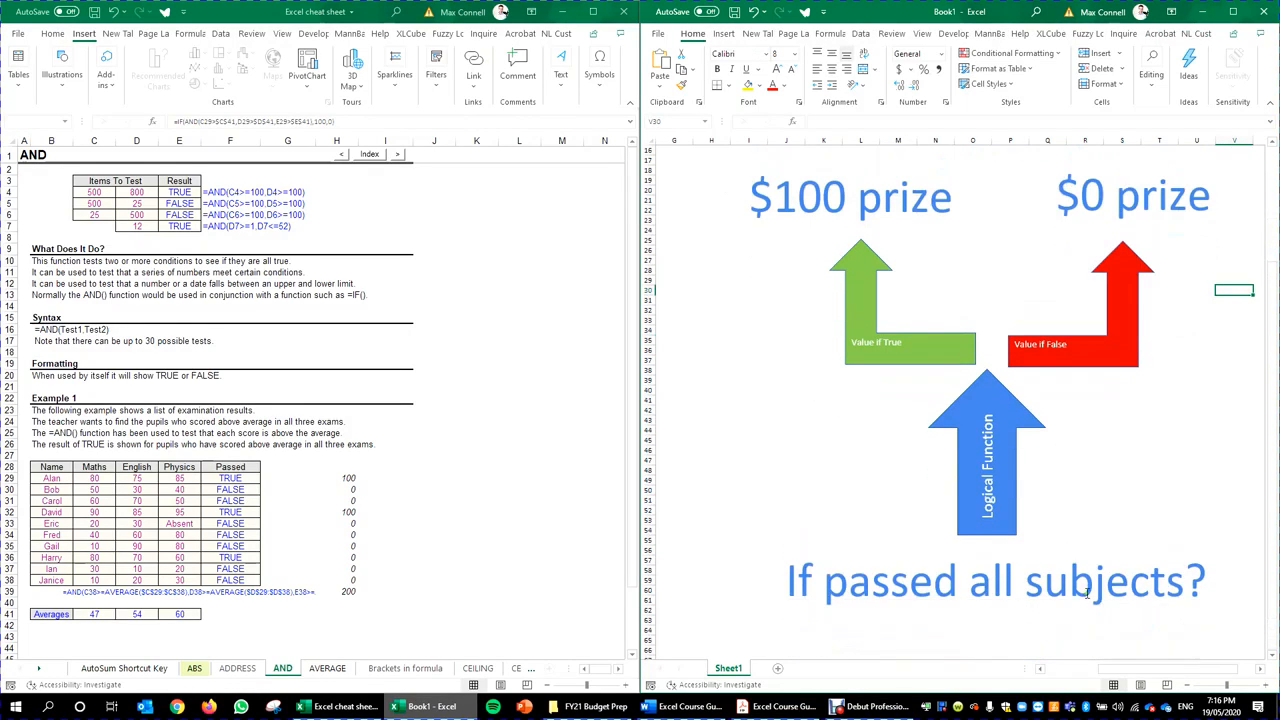
Step: Follow the false arrow of the "If passed all subjects?" diagram to the "$0 prize" outcome
{"action": "left_click", "coordinate": [1150, 311]}
{"action": "left_click", "coordinate": [1085, 470]}
{"action": "left_click", "coordinate": [1122, 348]}
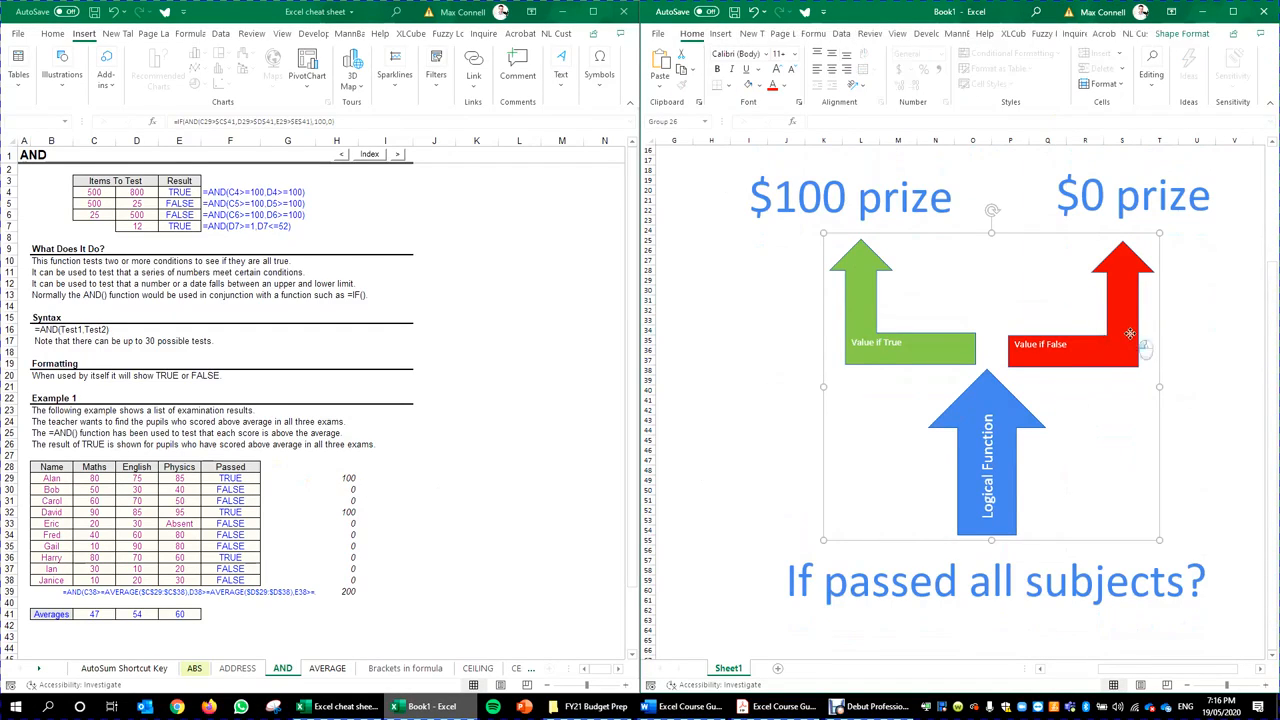
{"action": "scroll", "coordinate": [1166, 408], "scroll_direction": "up", "scroll_amount": 2}
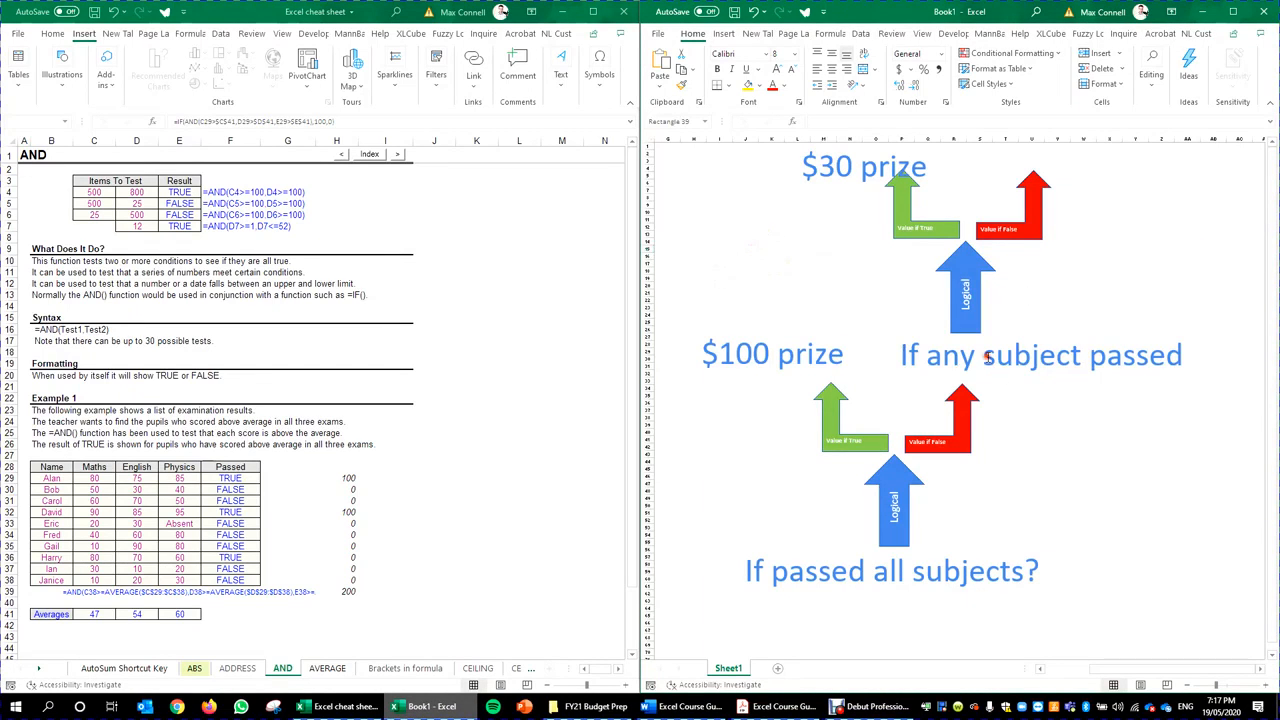
Step: Follow the "If any subject passed" condition through its logical and true arrows to the "$30 prize" label
{"action": "left_click", "coordinate": [984, 356]}
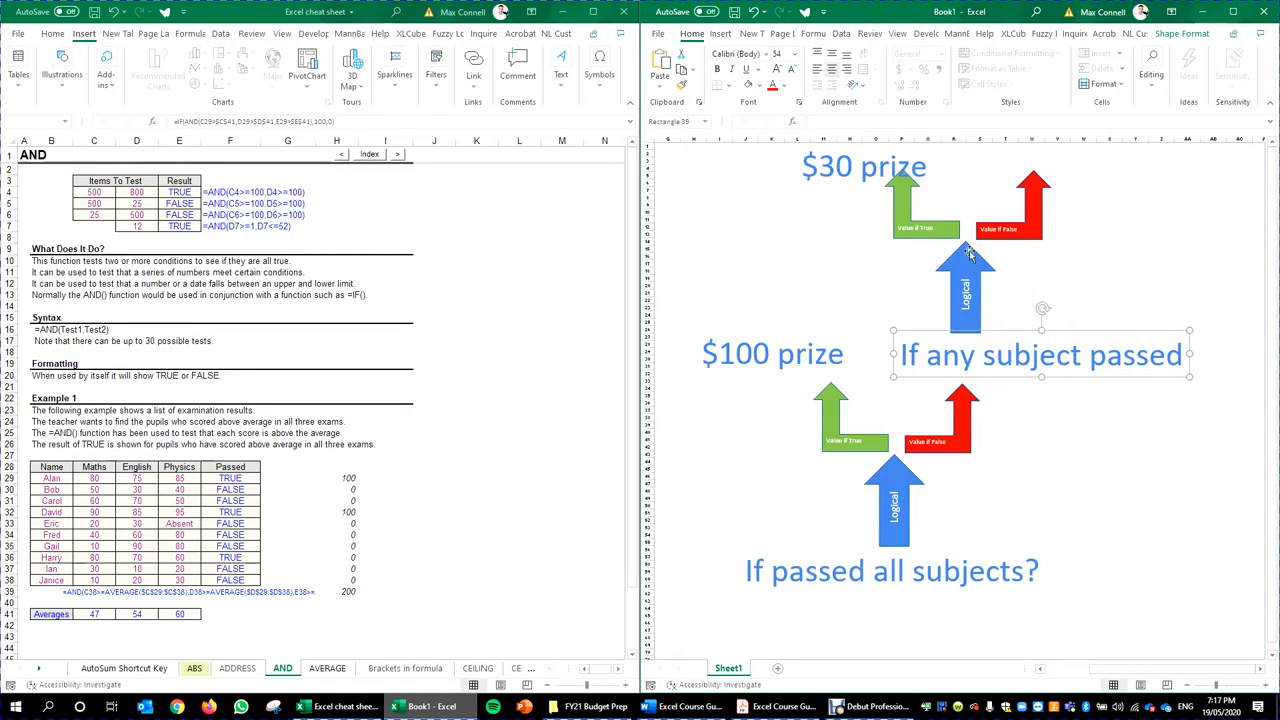
{"action": "left_click", "coordinate": [906, 232]}
{"action": "left_click", "coordinate": [824, 170]}
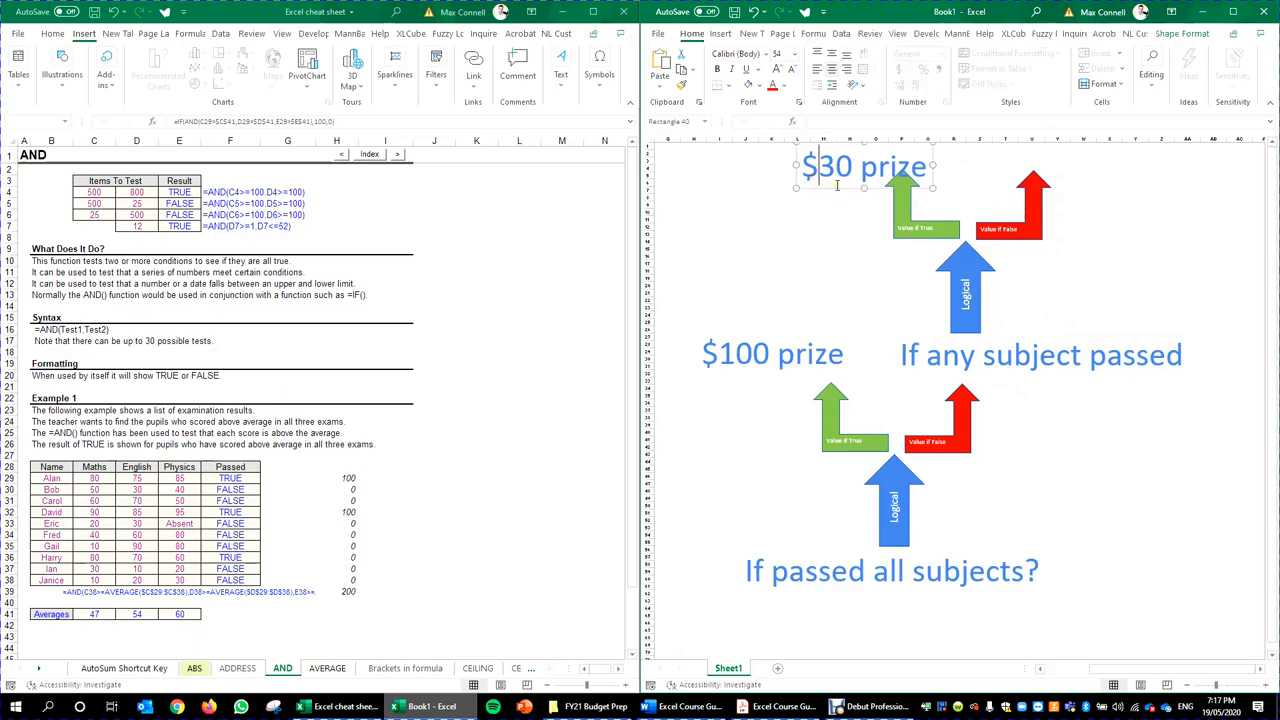
Step: Copy the "$30 prize" label above the upper false arrow and change the copy to "$0 prize"
{"action": "left_click_drag", "start_coordinate": [856, 219], "coordinate": [1103, 188]}
{"action": "key", "text": "BackSpace"}
{"action": "left_click", "coordinate": [1041, 235]}
Step: In the H29 formula of the AND sheet, replace the value-if-false argument with a nested IF( function
{"action": "left_click", "coordinate": [338, 478]}
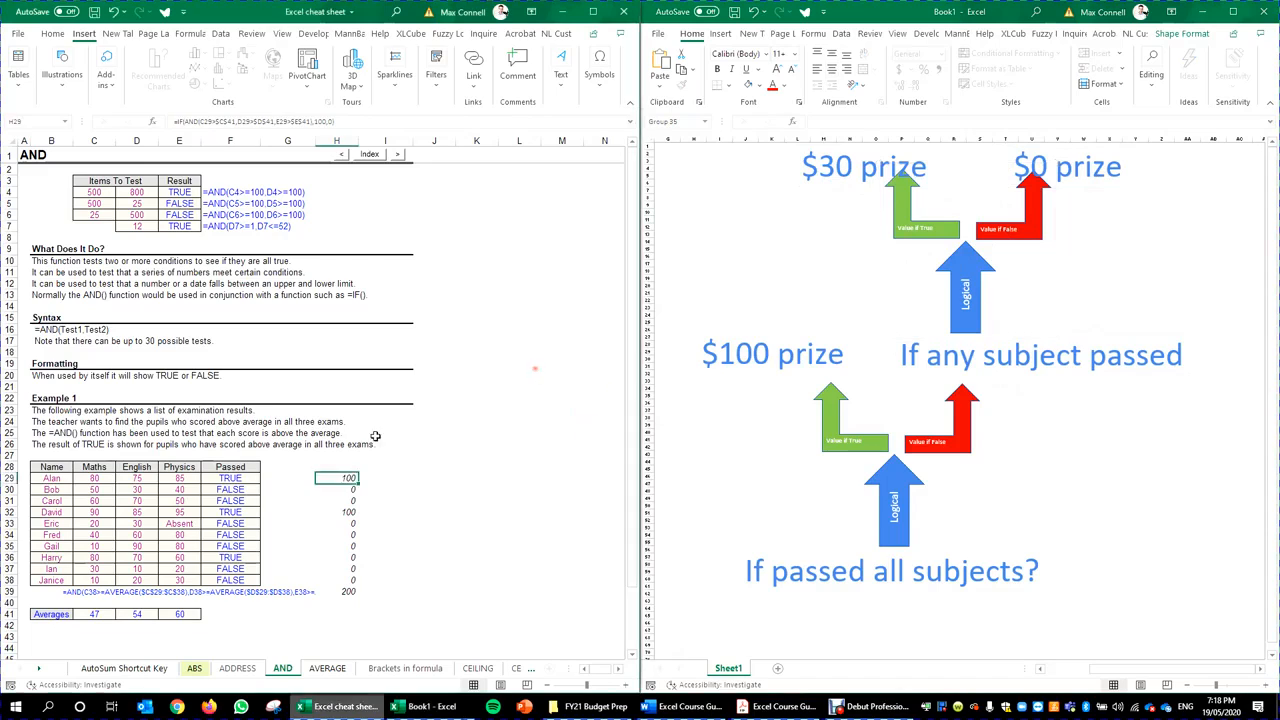
{"action": "double_click", "coordinate": [347, 478]}
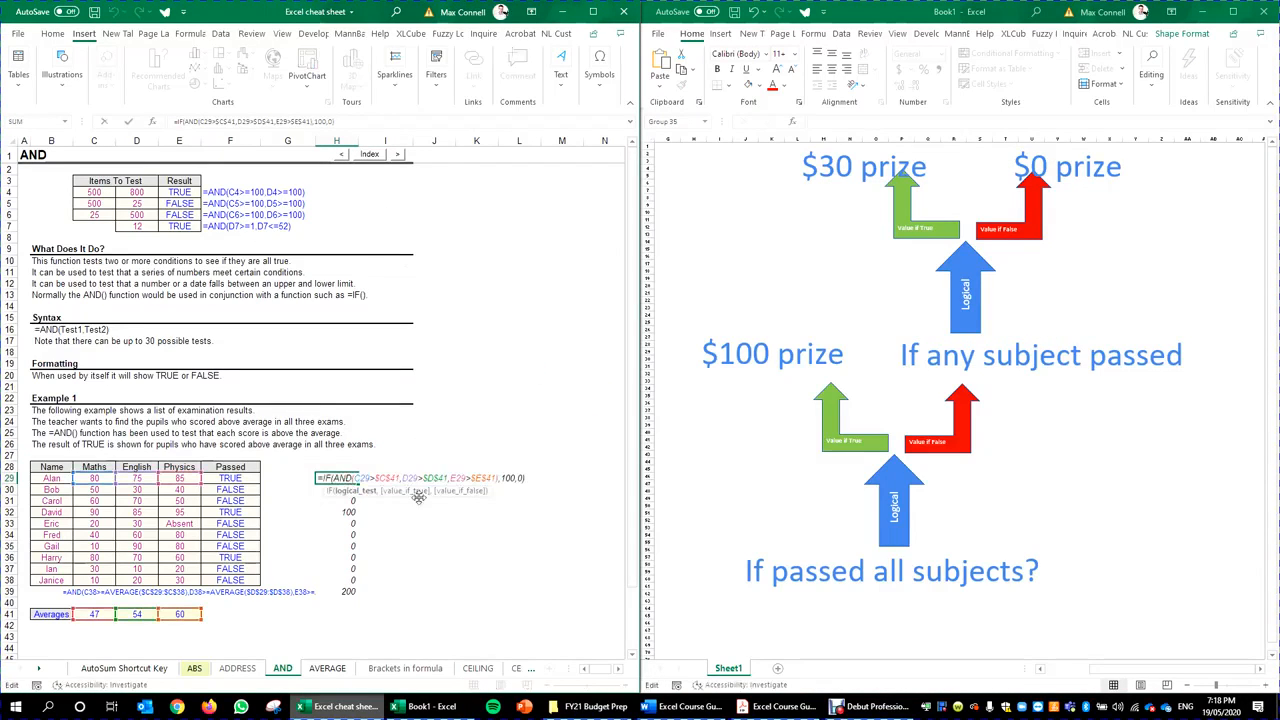
{"action": "left_click", "coordinate": [270, 121]}
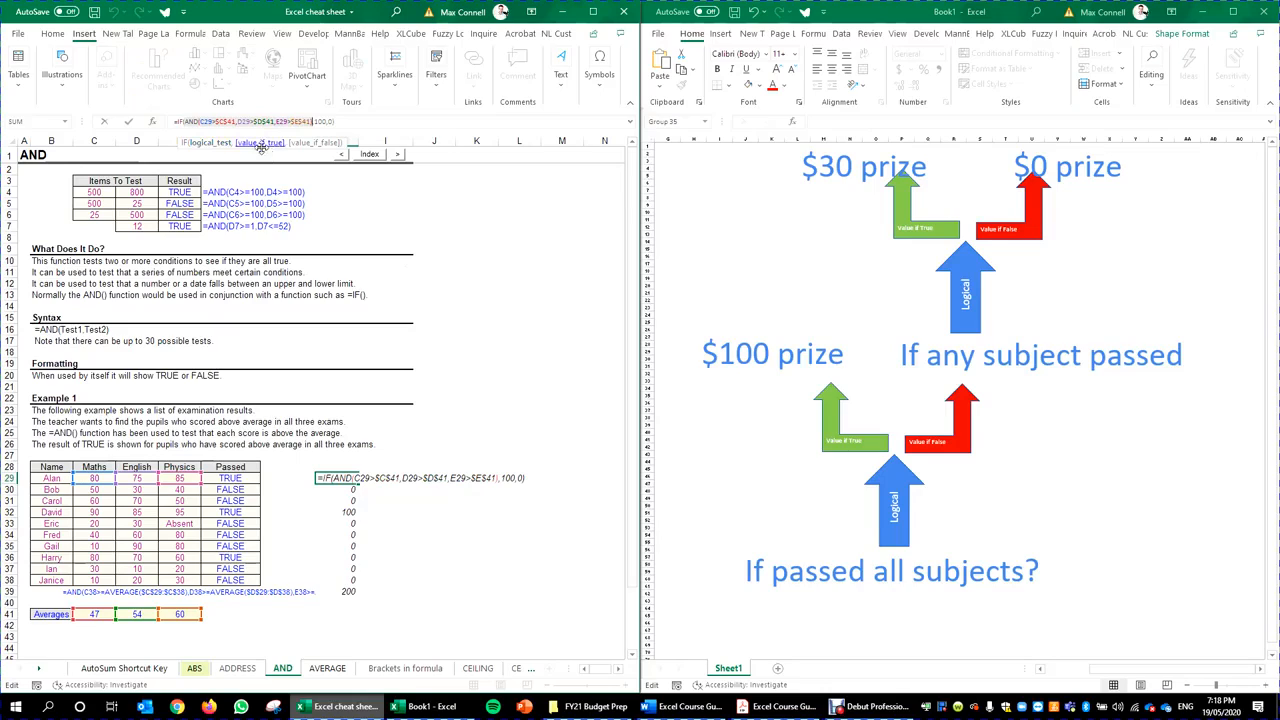
{"action": "left_click", "coordinate": [268, 145]}
{"action": "left_click", "coordinate": [318, 142]}
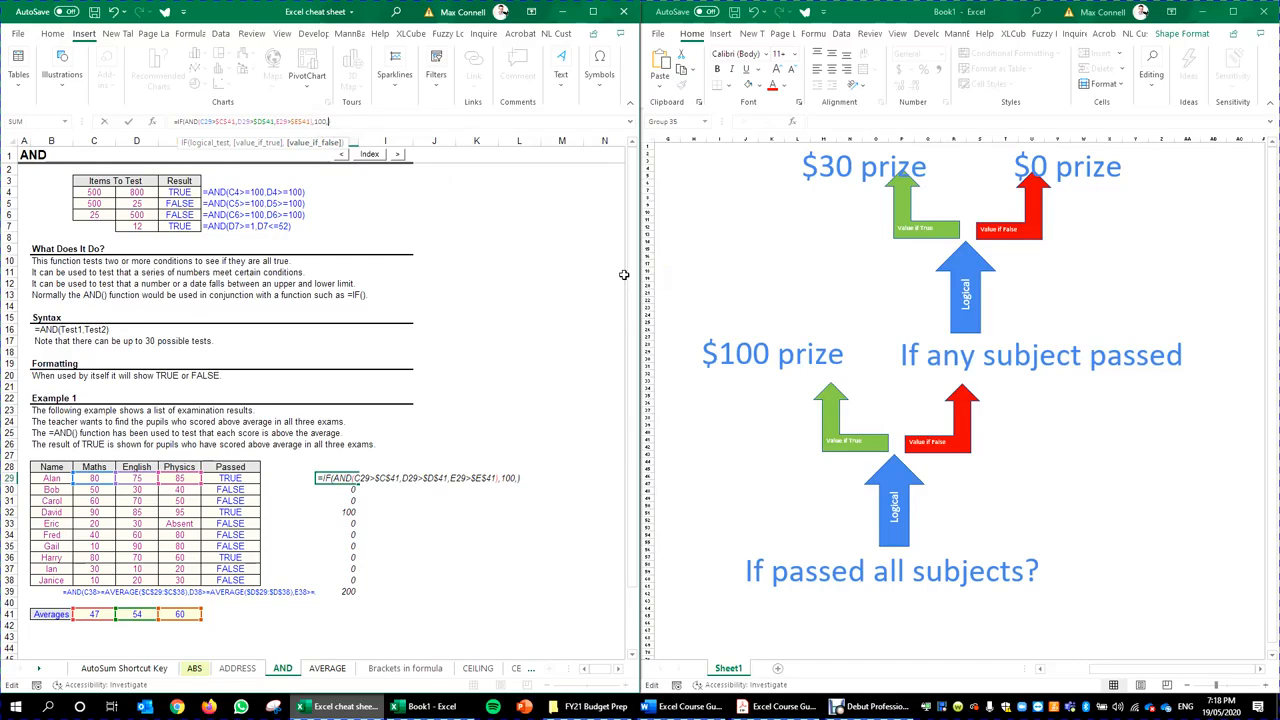
{"action": "type", "text": "if"}
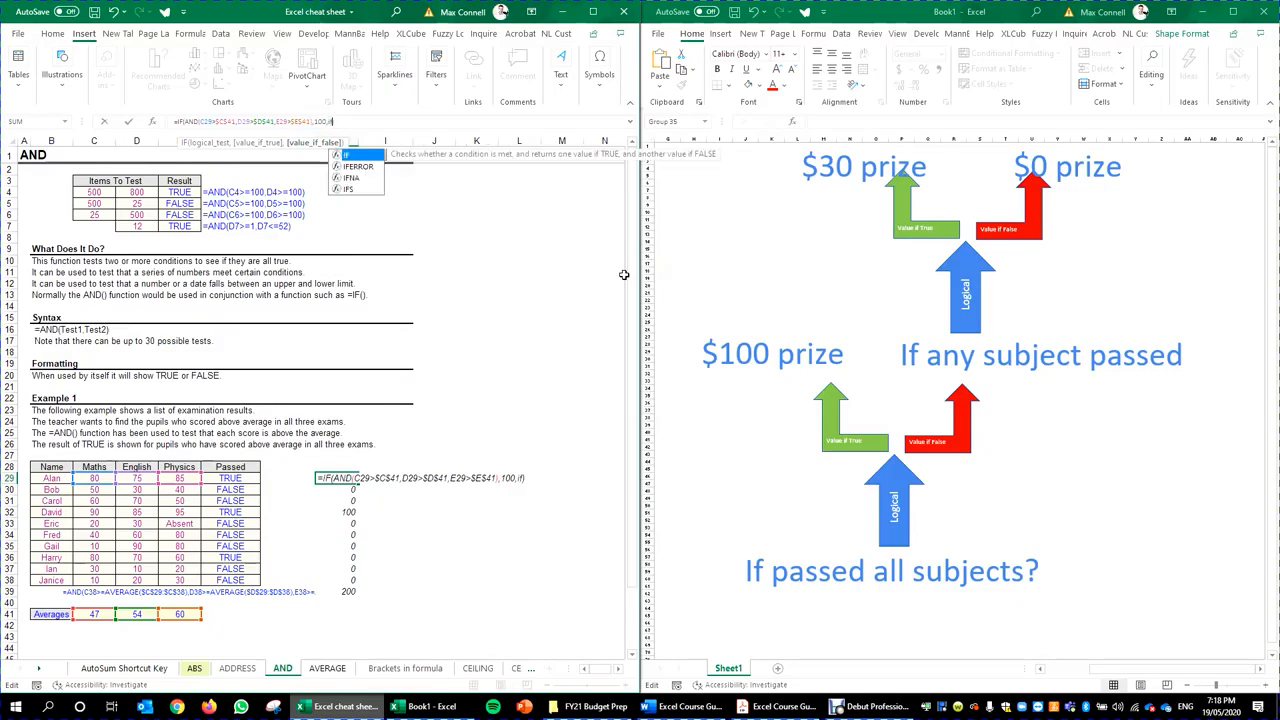
{"action": "type", "text": "("}
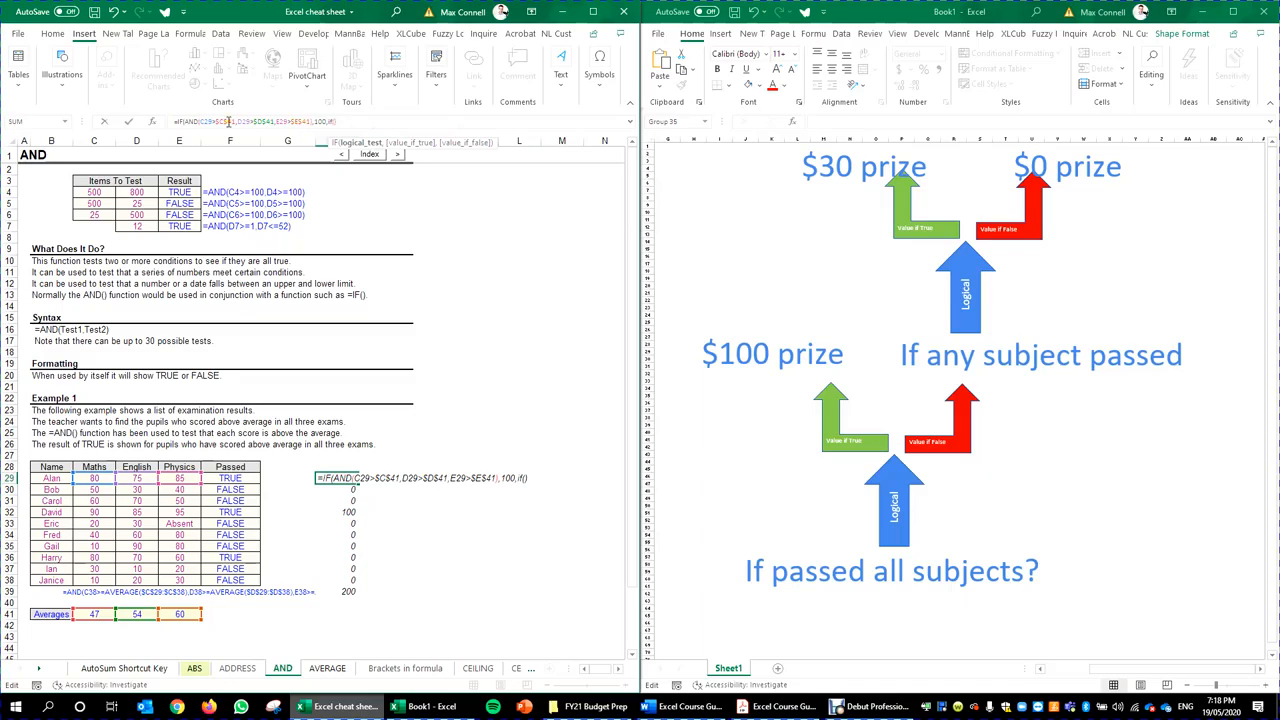
Step: Copy the AND(C29>$C$41,D29>$D$41,E29>$E$41) test into the nested IF, returning 30 if true and 0 if false
{"action": "left_click_drag", "start_coordinate": [186, 121], "coordinate": [312, 132]}
{"action": "key", "text": "ctrl+c"}
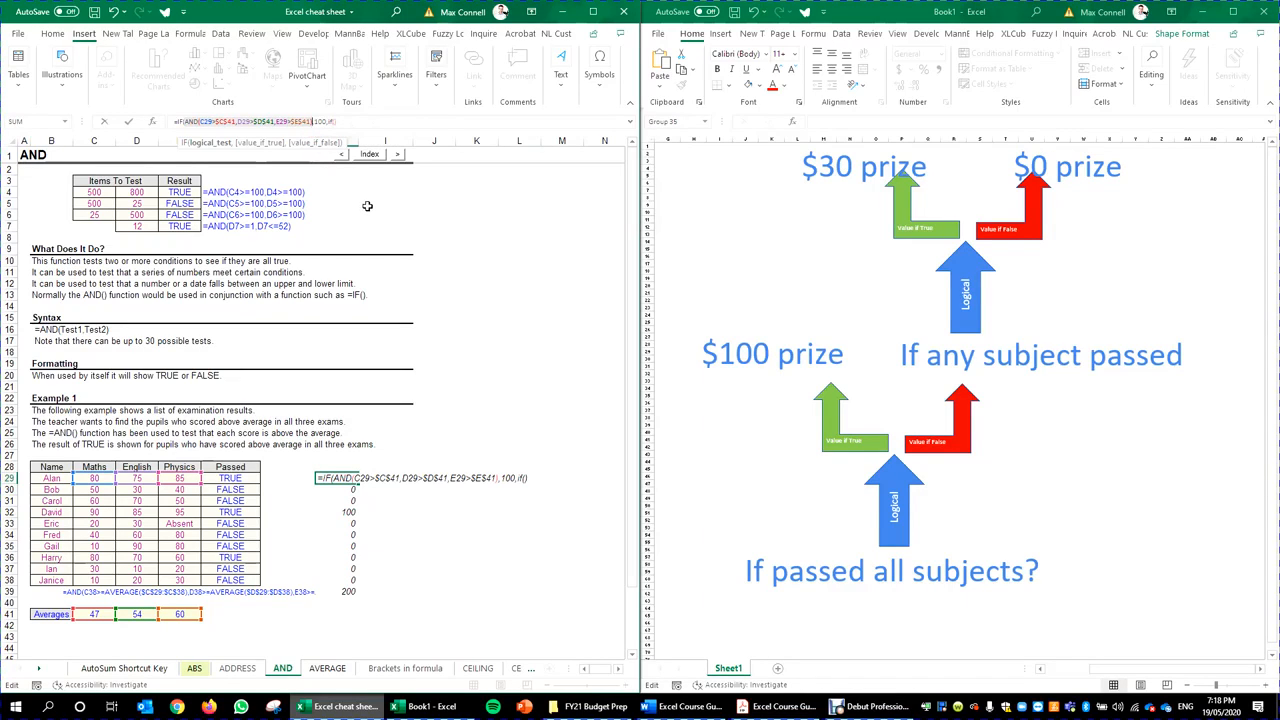
{"action": "left_click", "coordinate": [336, 124]}
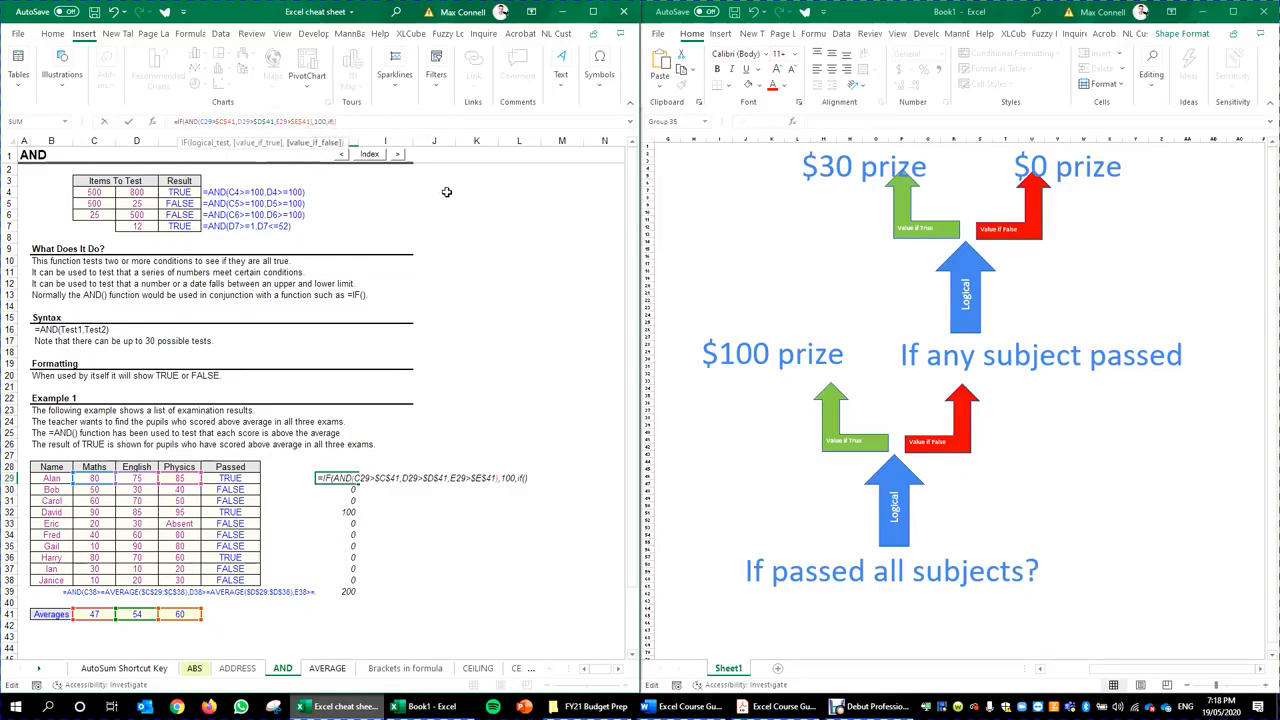
{"action": "key", "text": "ctrl+v"}
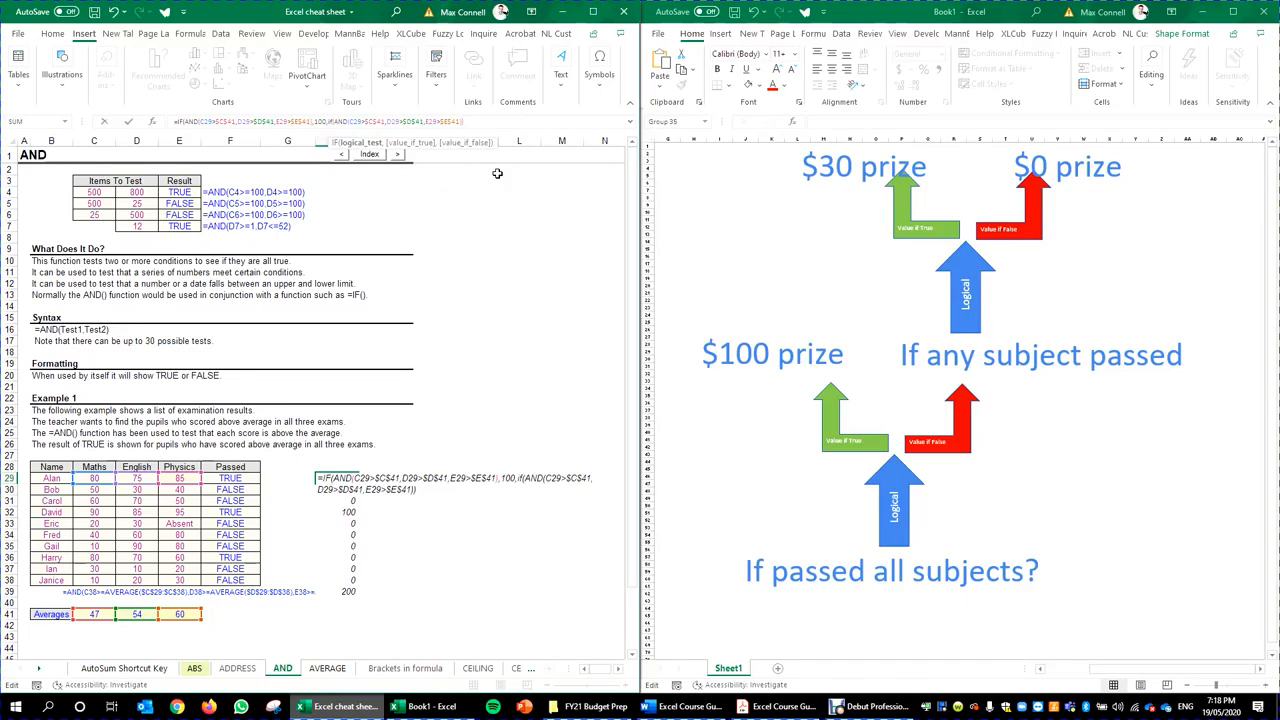
{"action": "type", "text": ",30,0"}
Step: Change the nested IF's AND to OR and enter the H29 formula, accepting the suggested correction
{"action": "left_click", "coordinate": [352, 120]}
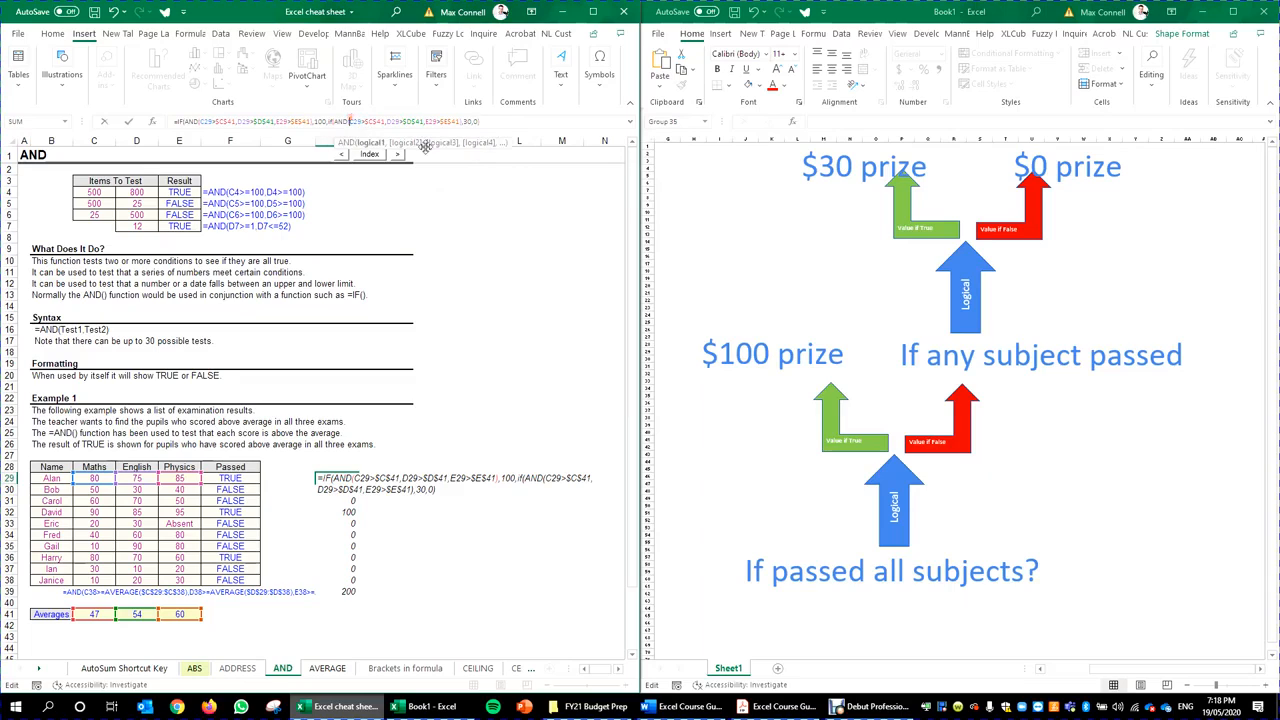
{"action": "key", "text": "BackSpace"}
{"action": "key", "text": "BackSpace"}
{"action": "key", "text": "BackSpace"}
{"action": "type", "text": "or"}
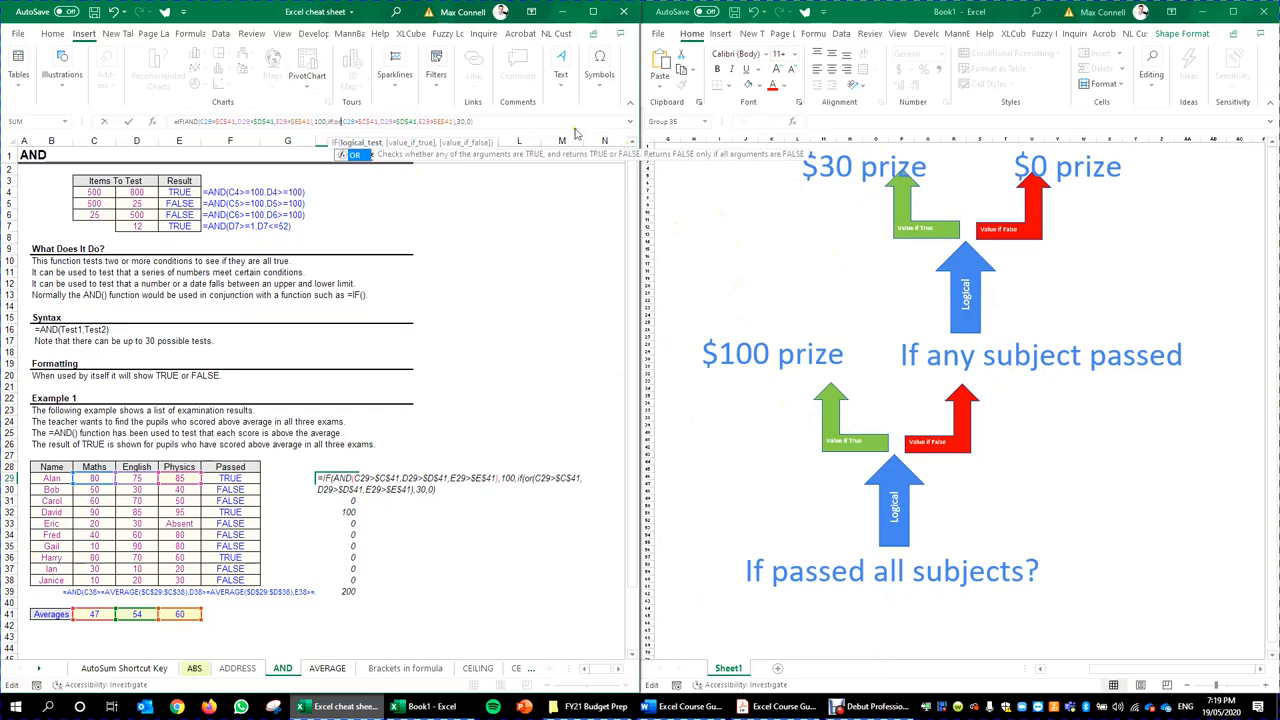
{"action": "left_click", "coordinate": [539, 119]}
{"action": "key", "text": "Return"}
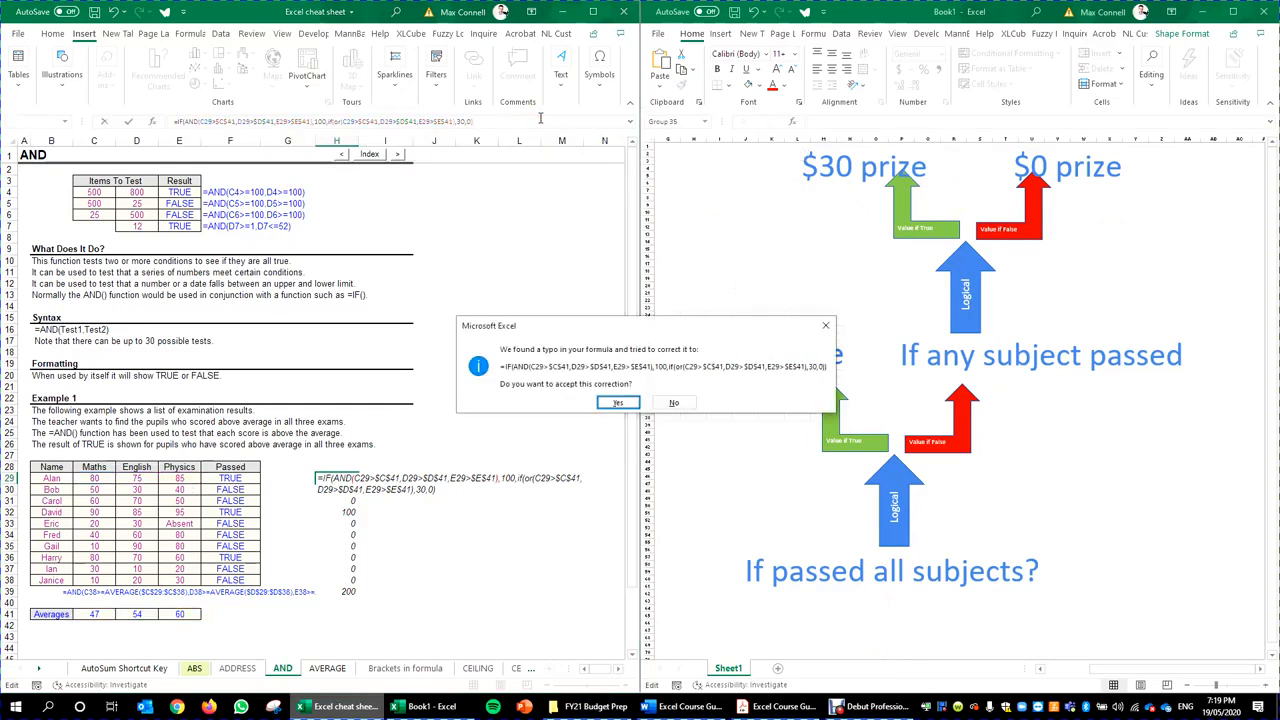
{"action": "key", "text": "Return"}
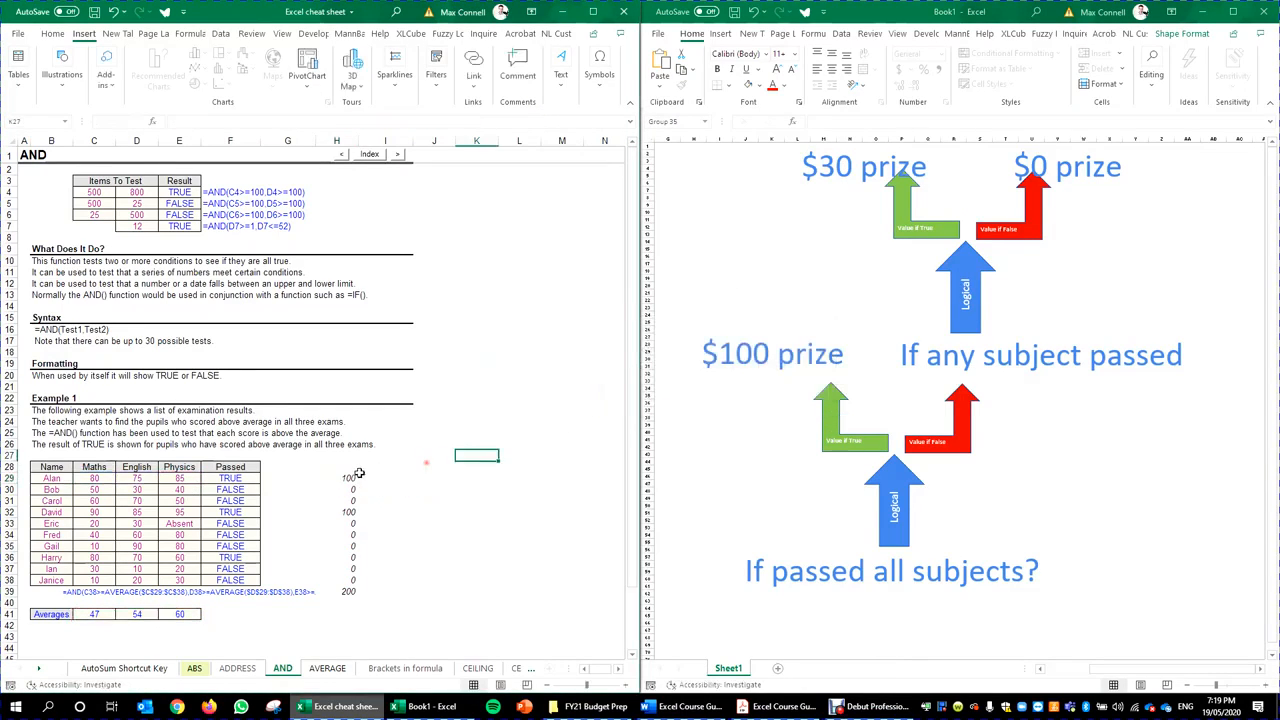
Step: Fill the nested IF formula from H29 down to H38
{"action": "left_click", "coordinate": [359, 479]}
{"action": "left_click", "coordinate": [348, 479]}
{"action": "double_click", "coordinate": [358, 484]}
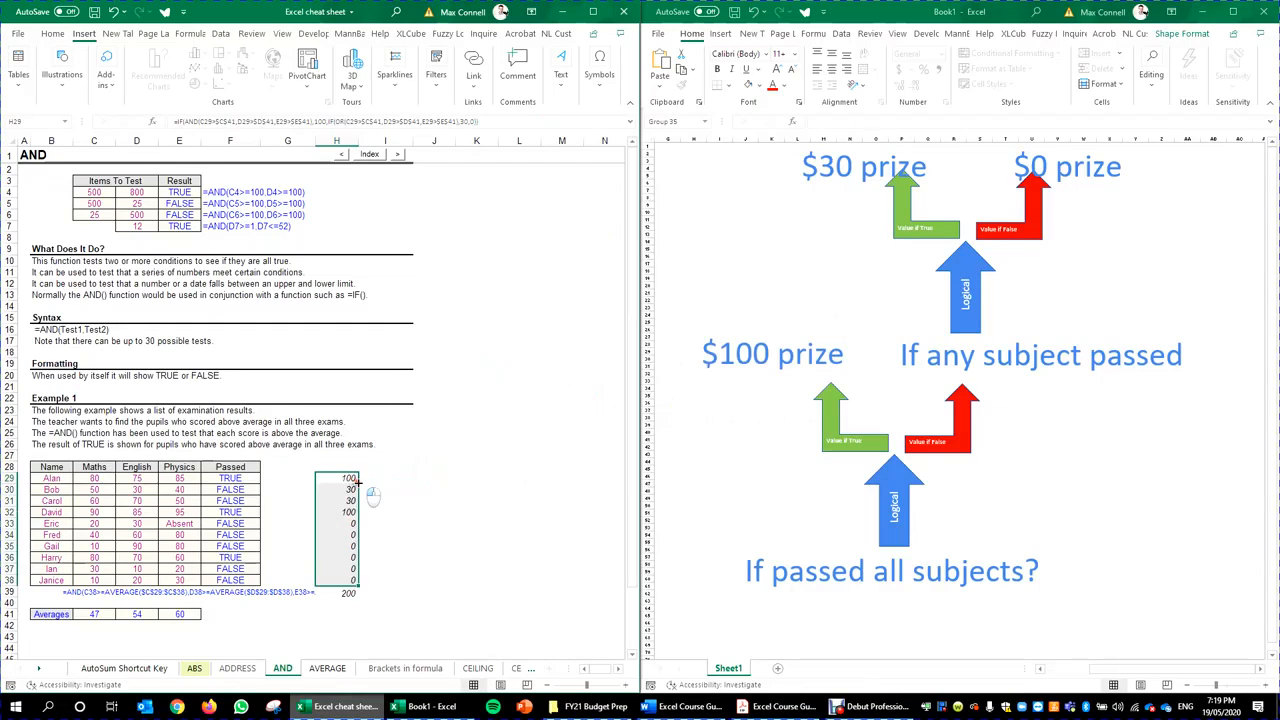
Step: Compare the prizes in H30, H31, H37 and H38 with the exam scores in the same rows
{"action": "left_click_drag", "start_coordinate": [348, 490], "coordinate": [106, 487]}
{"action": "left_click", "coordinate": [92, 489]}
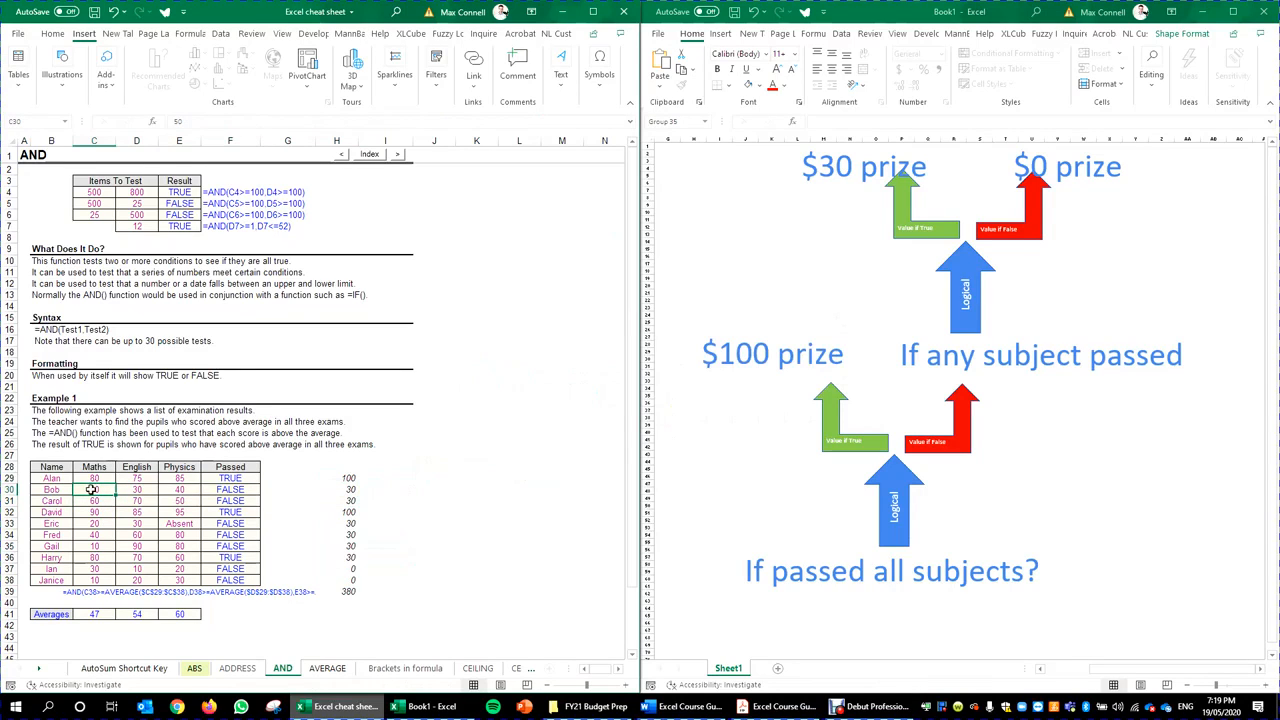
{"action": "left_click_drag", "start_coordinate": [340, 500], "coordinate": [97, 502]}
{"action": "left_click", "coordinate": [97, 502]}
{"action": "left_click", "coordinate": [335, 503]}
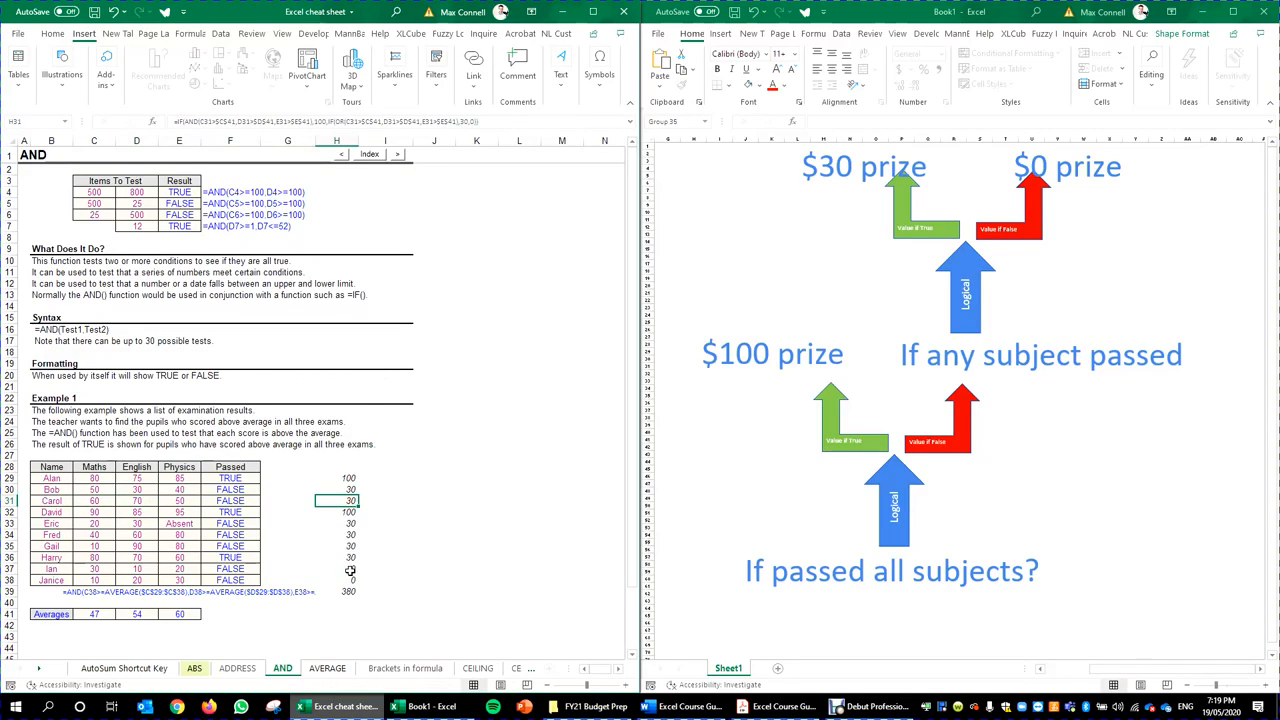
{"action": "left_click_drag", "start_coordinate": [352, 572], "coordinate": [100, 580]}
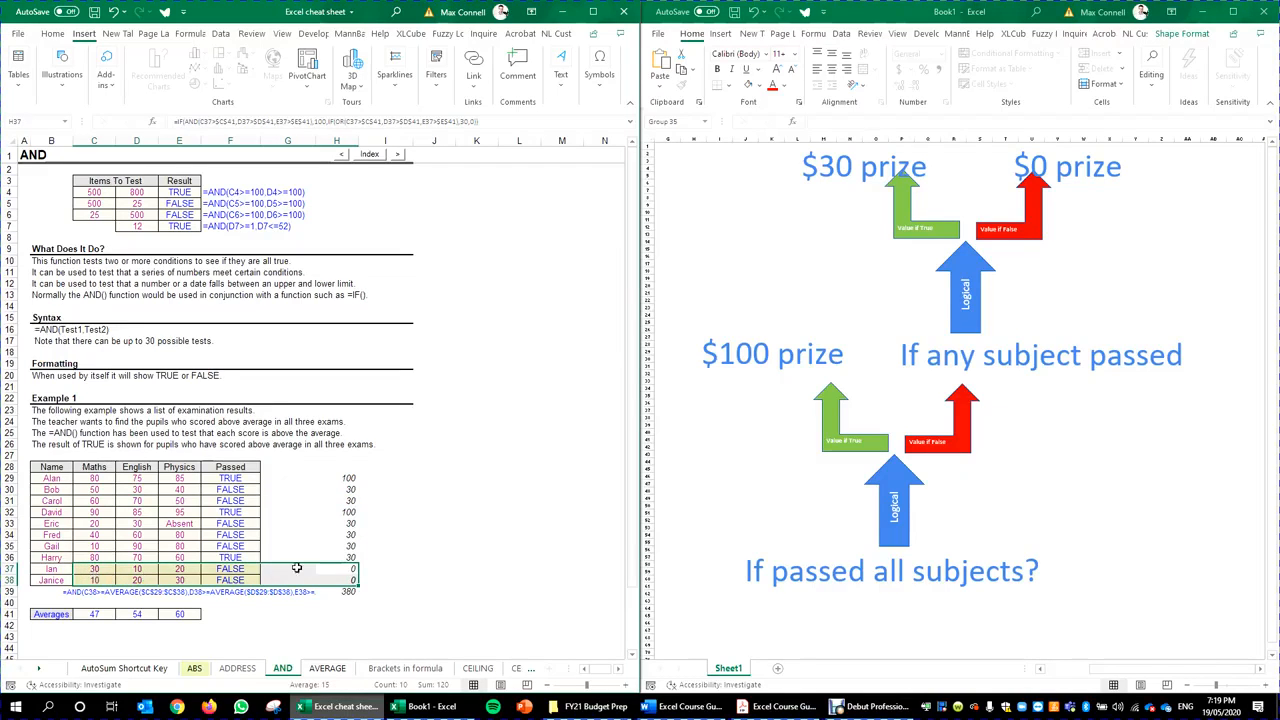
{"action": "left_click", "coordinate": [386, 489]}
{"action": "left_click", "coordinate": [308, 307]}
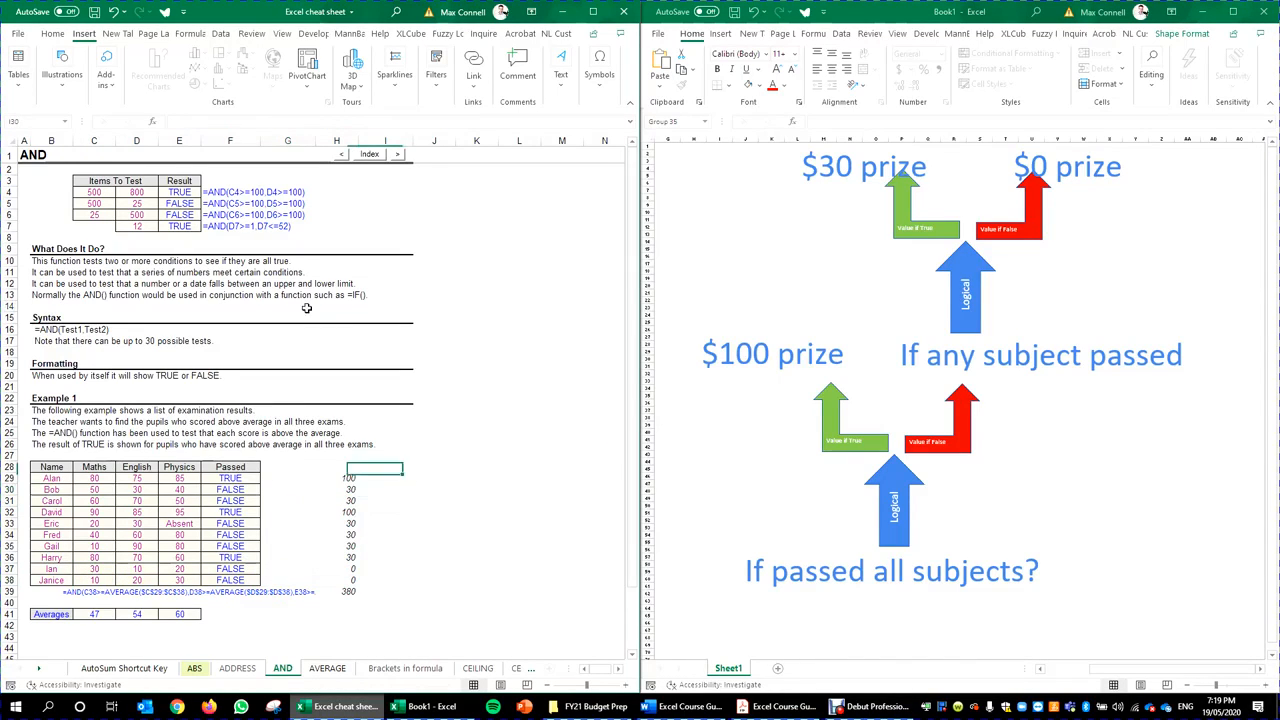
Step: Review the AND, OR, NOT and IFERROR topics under Unit 5 in the Excel Course Guide PDF, and return to the workbooks
{"action": "left_click", "coordinate": [780, 706]}
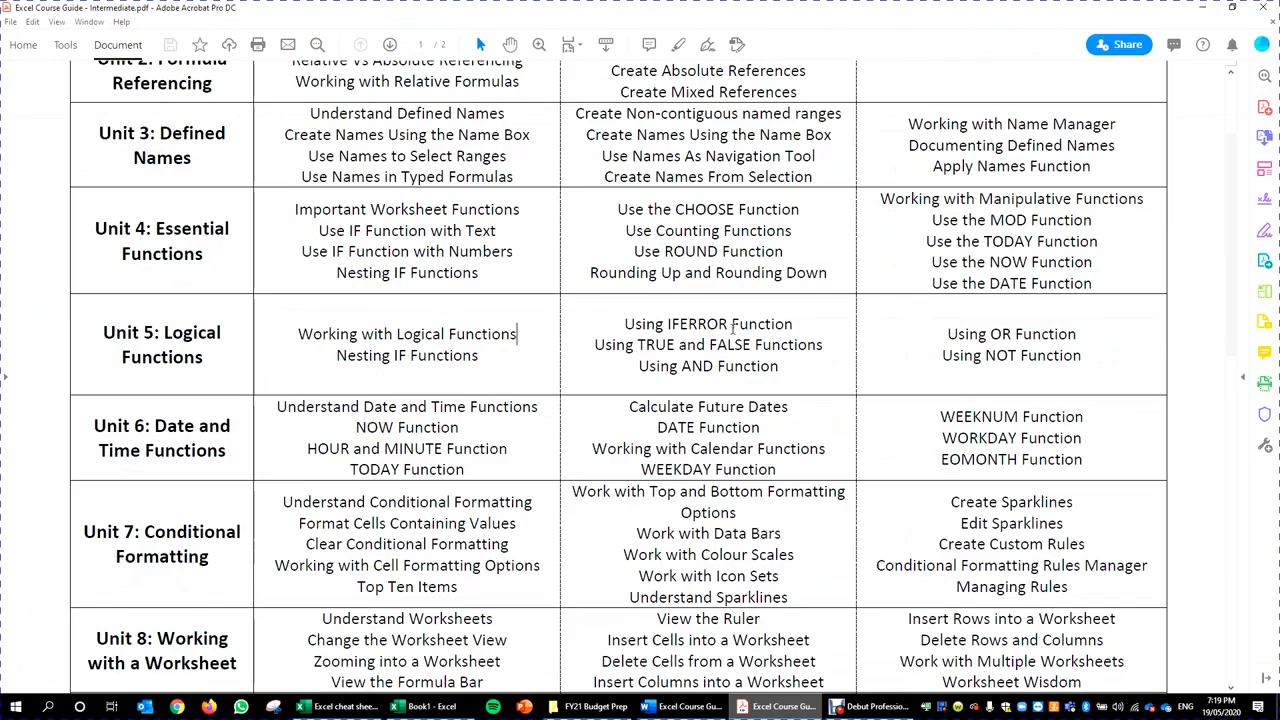
{"action": "left_click_drag", "start_coordinate": [792, 380], "coordinate": [622, 374]}
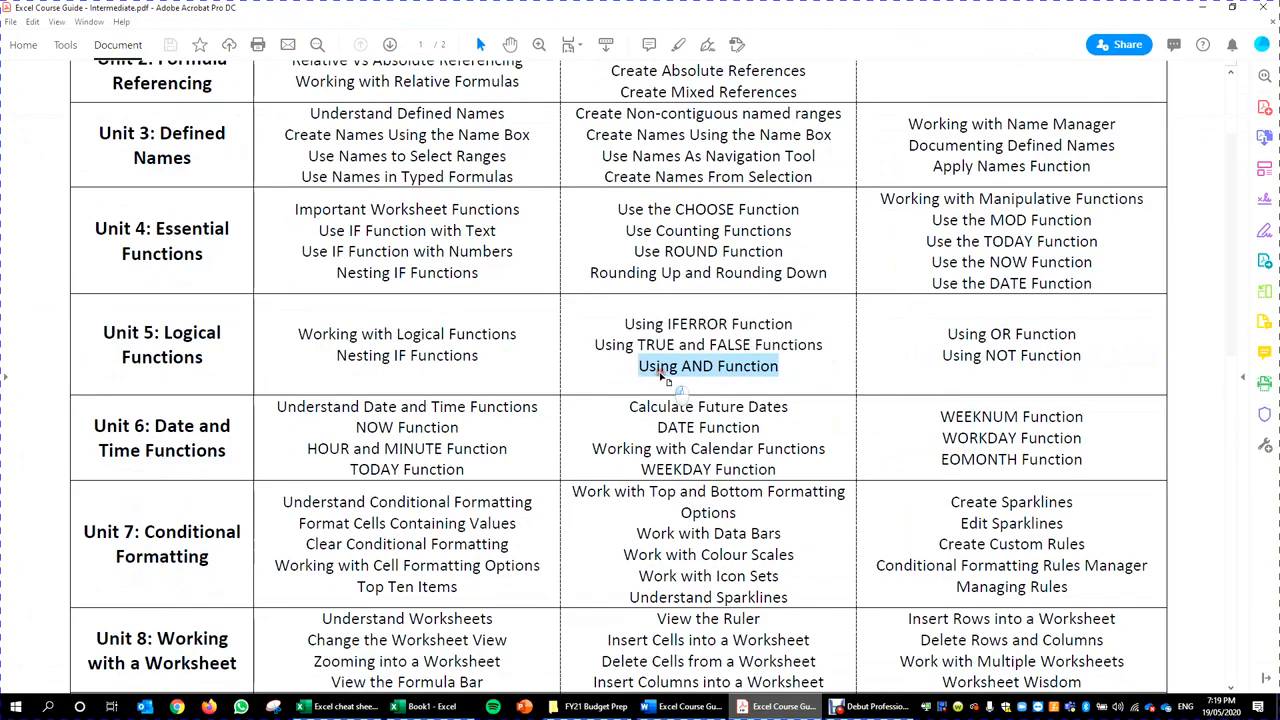
{"action": "left_click", "coordinate": [682, 396]}
{"action": "left_click_drag", "start_coordinate": [947, 338], "coordinate": [1076, 338]}
{"action": "left_click", "coordinate": [1049, 358]}
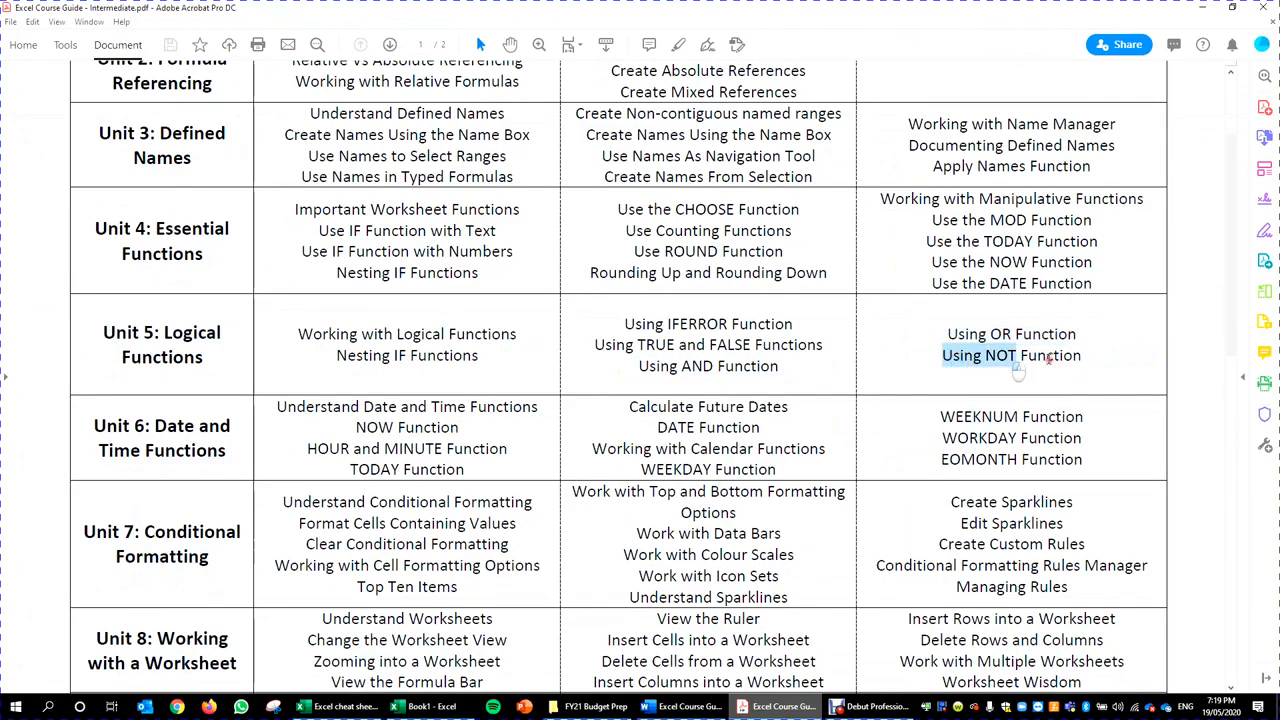
{"action": "left_click_drag", "start_coordinate": [798, 326], "coordinate": [570, 300]}
{"action": "left_click", "coordinate": [635, 325]}
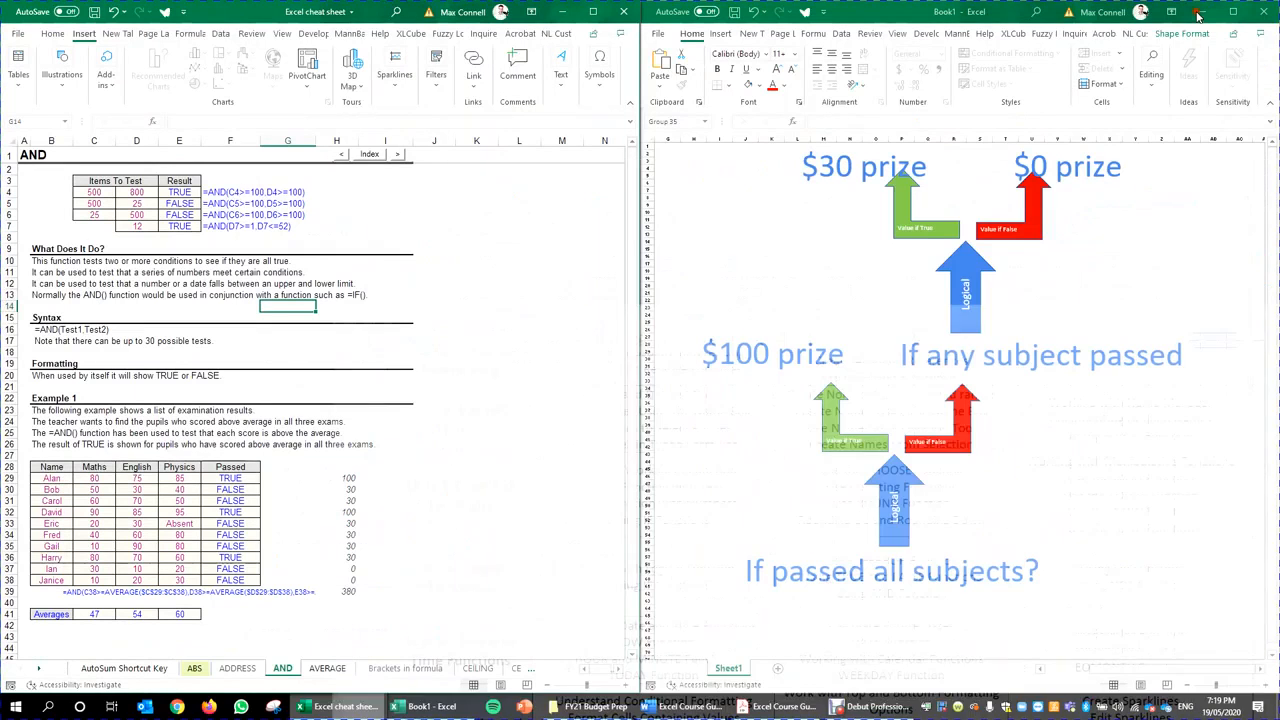
{"action": "left_click", "coordinate": [1211, 7]}
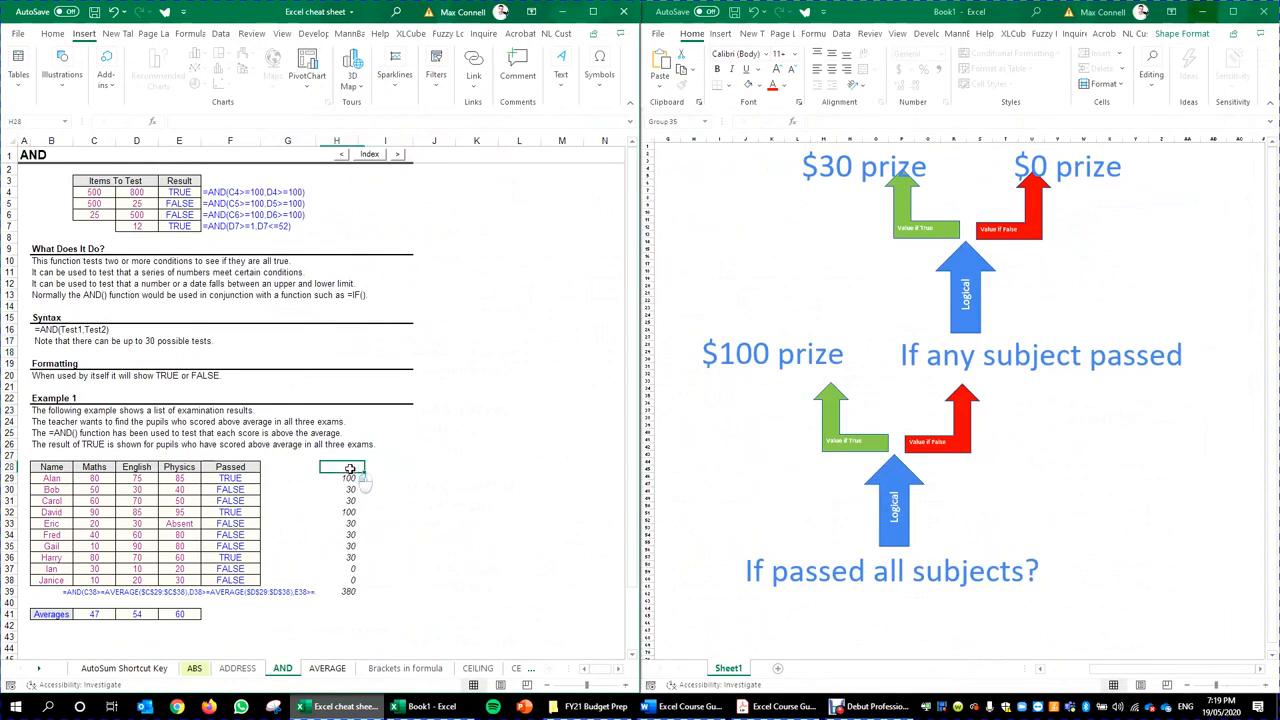
Step: Compare the scores and prizes in rows 37 and 38 with the "If any subject passed" branch of the diagram
{"action": "left_click", "coordinate": [179, 580]}
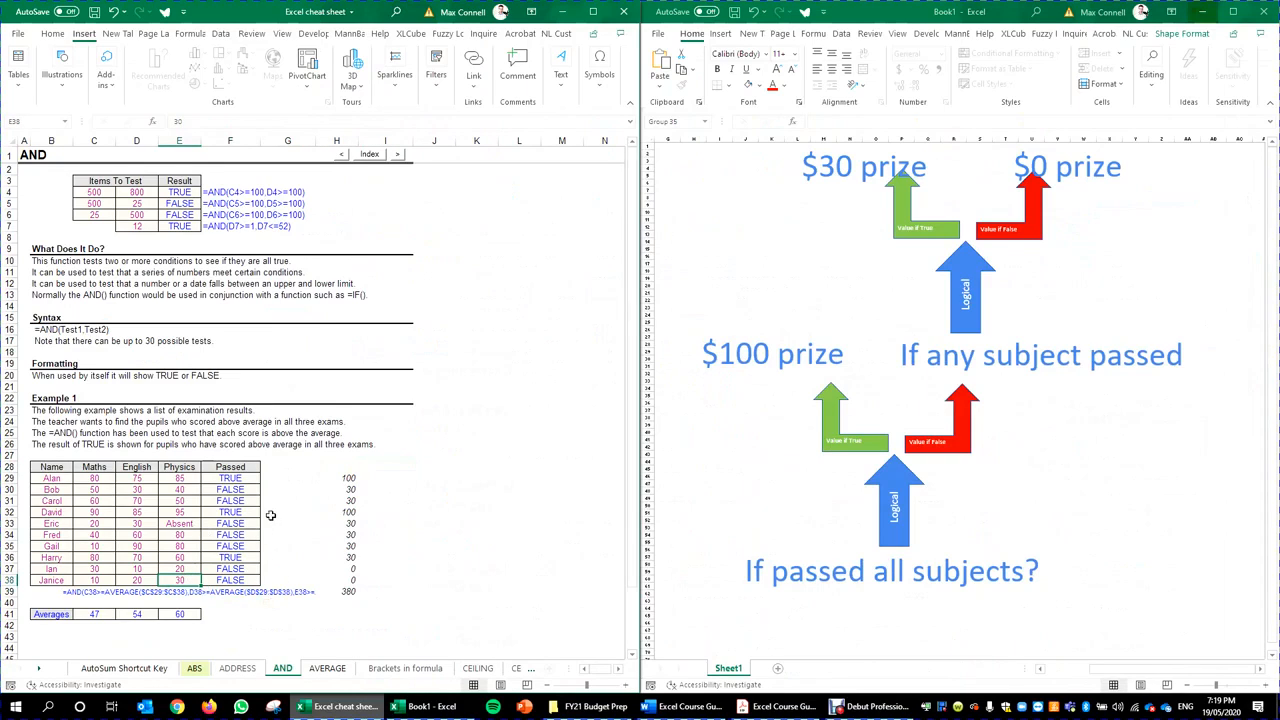
{"action": "scroll", "coordinate": [270, 515], "scroll_direction": "down", "scroll_amount": 2}
{"action": "left_click", "coordinate": [340, 502]}
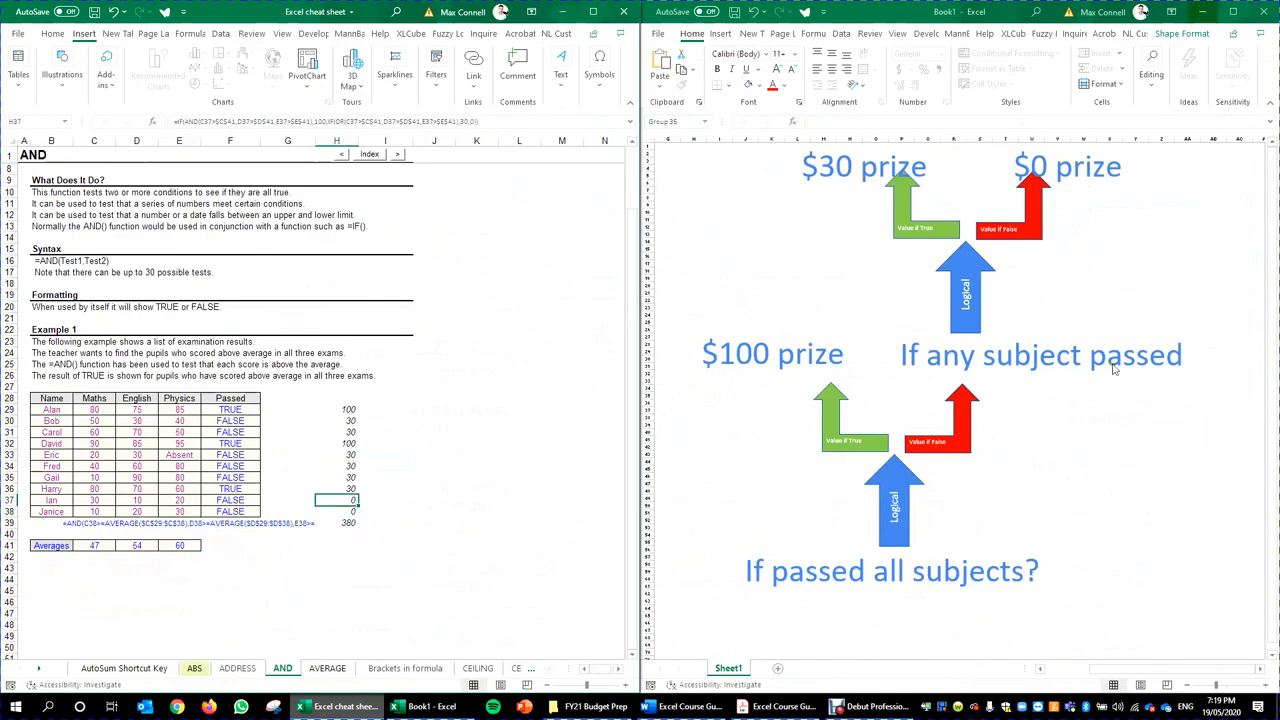
{"action": "left_click", "coordinate": [960, 237]}
{"action": "left_click", "coordinate": [978, 308]}
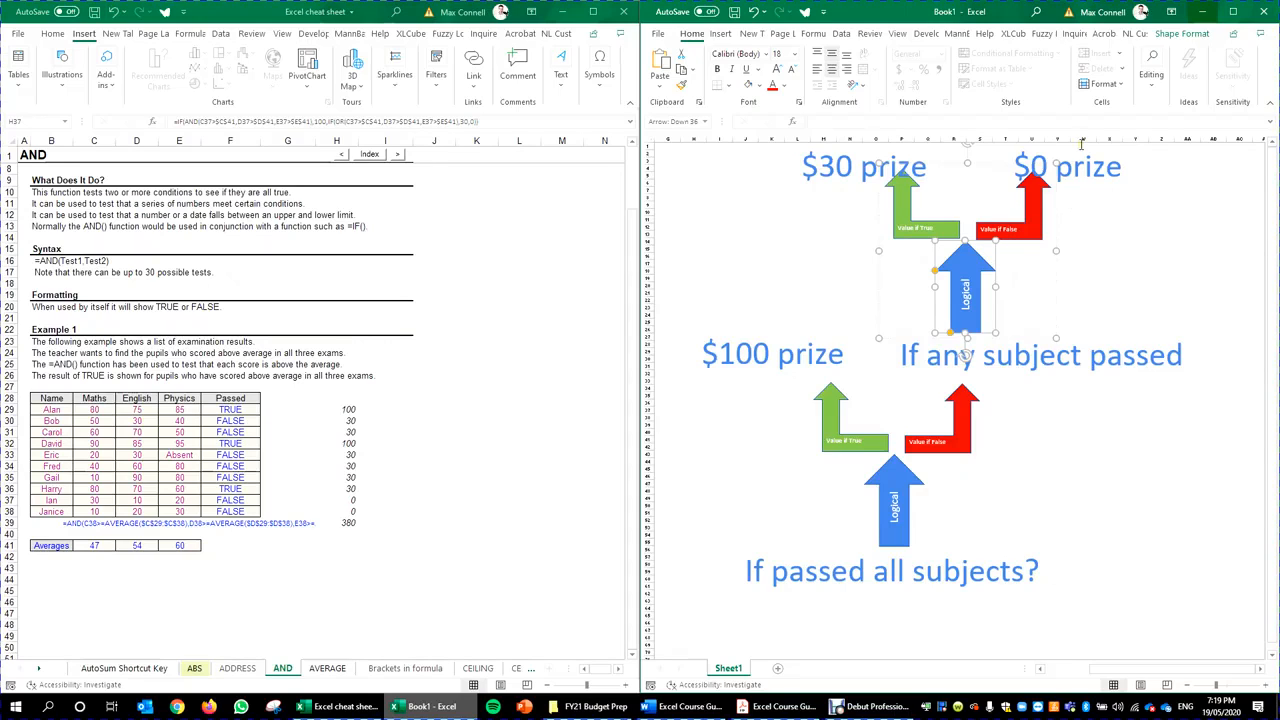
{"action": "left_click", "coordinate": [107, 505]}
{"action": "scroll", "coordinate": [180, 480], "scroll_direction": "up", "scroll_amount": 2}
{"action": "scroll", "coordinate": [233, 492], "scroll_direction": "down", "scroll_amount": 2}
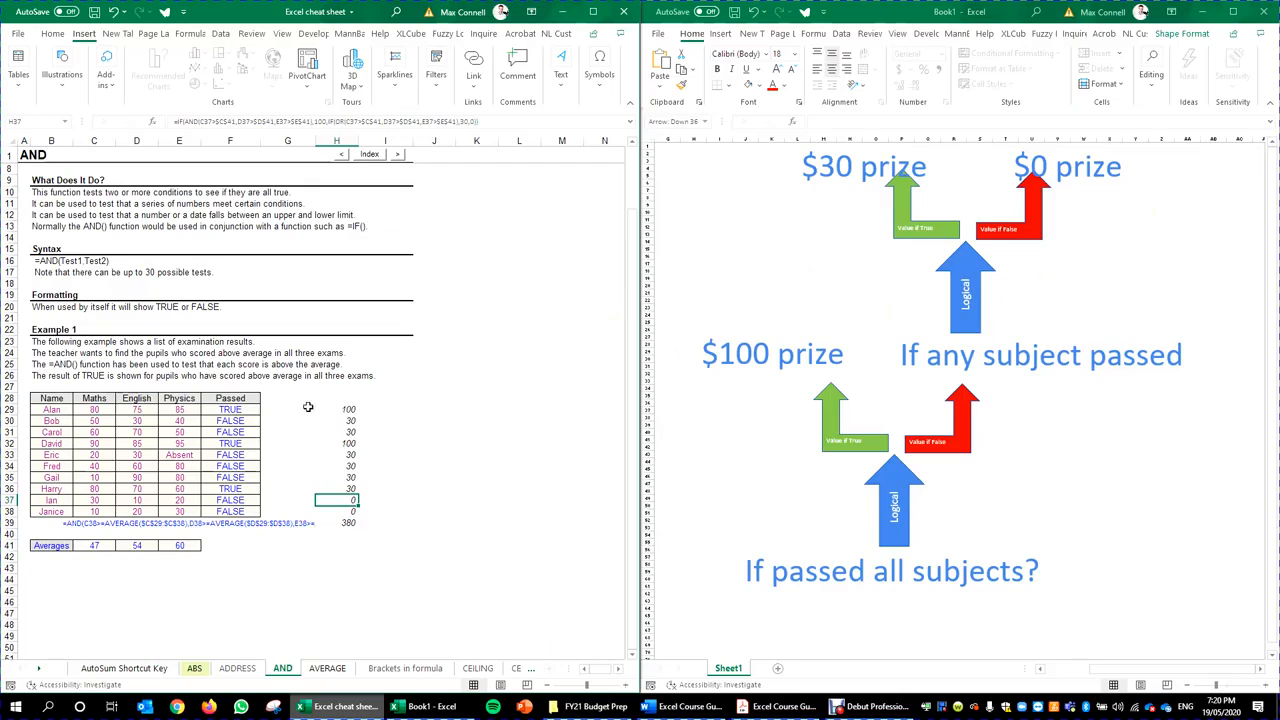
Step: Replace the Physics score in E38 with # and the English score in D37 with 123
{"action": "left_click", "coordinate": [187, 512]}
{"action": "type", "text": "#"}
{"action": "key", "text": "Return"}
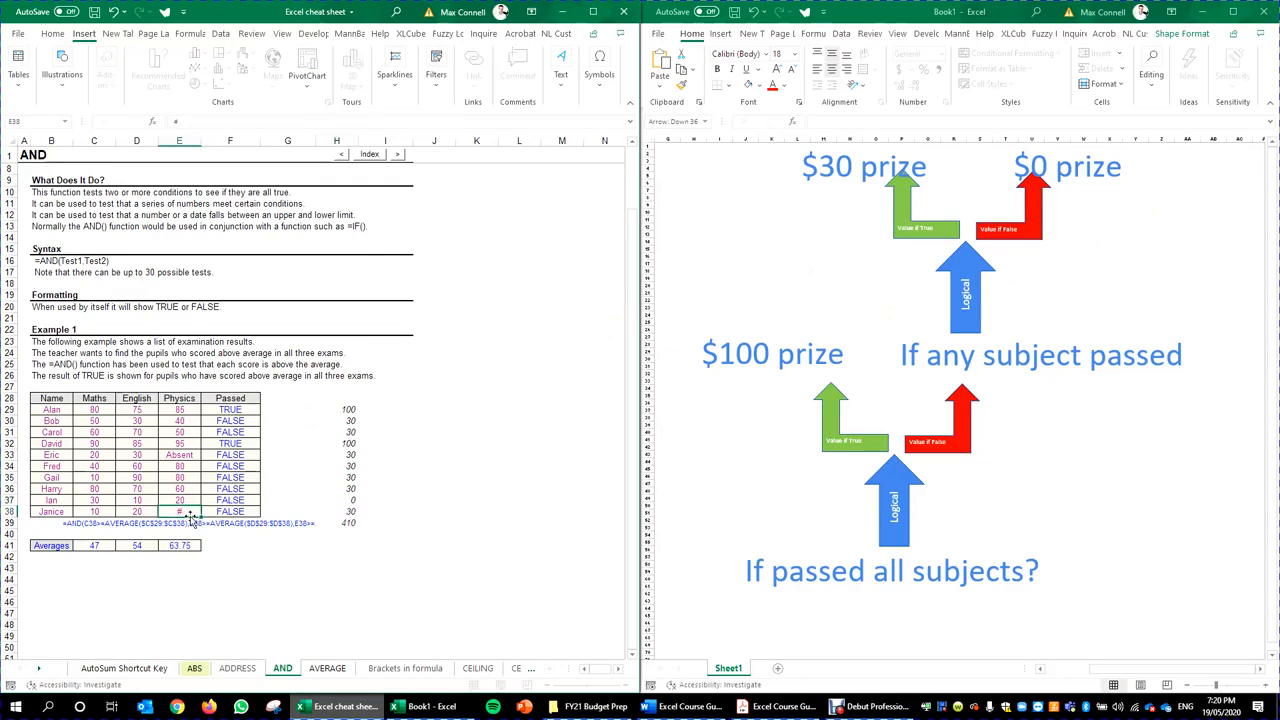
{"action": "left_click", "coordinate": [137, 500]}
{"action": "type", "text": "123"}
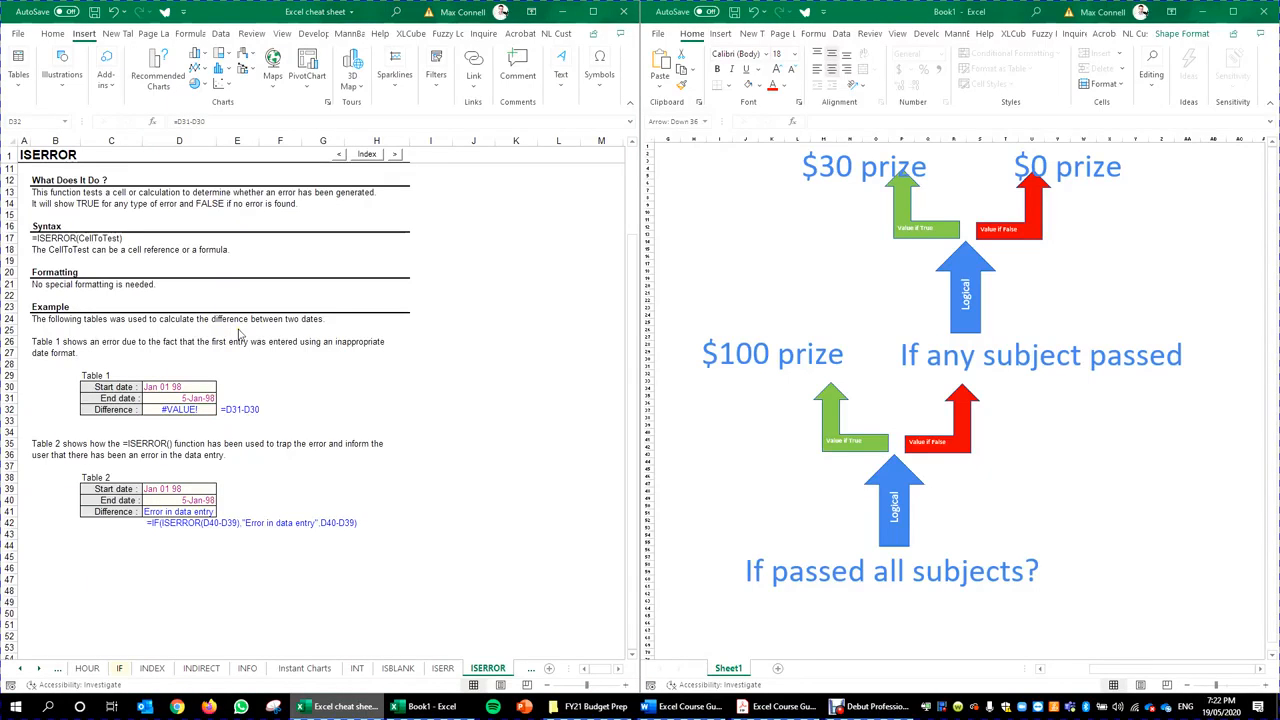
Step: On the ISERROR sheet, examine Table 1's difference in D32 and the formula text beside it in E32
{"action": "left_click", "coordinate": [195, 410]}
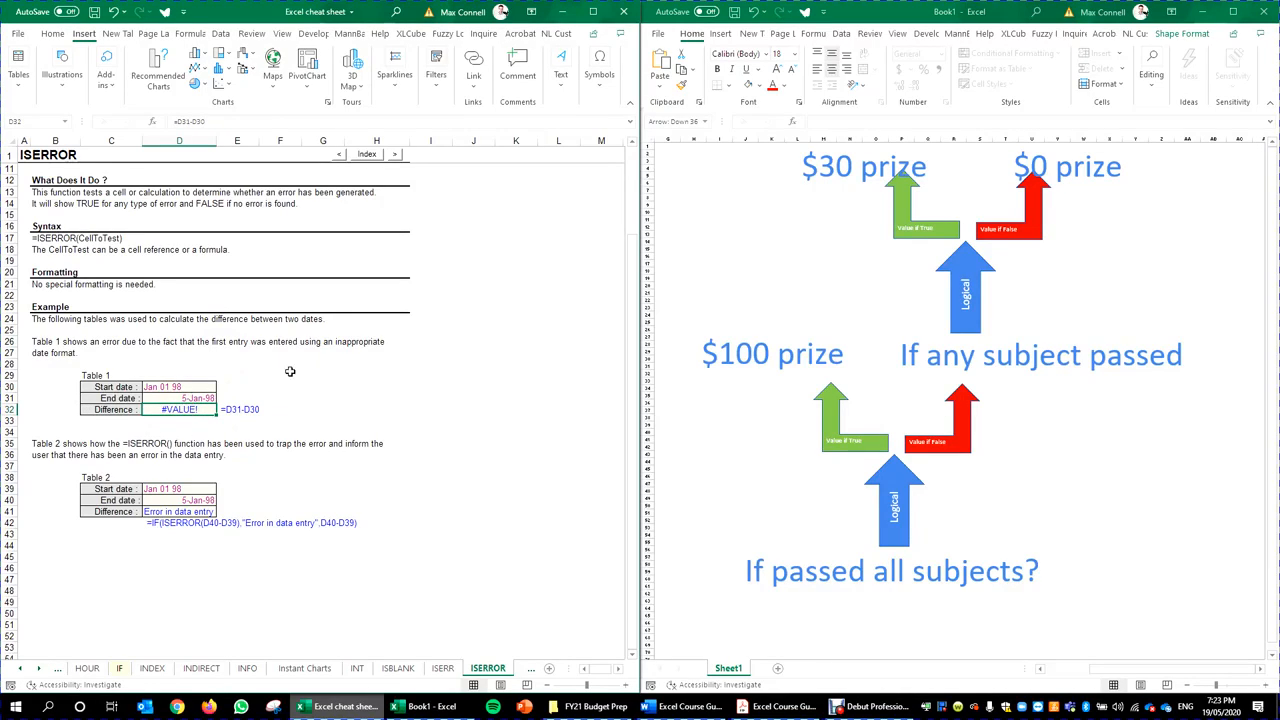
{"action": "left_click", "coordinate": [237, 405]}
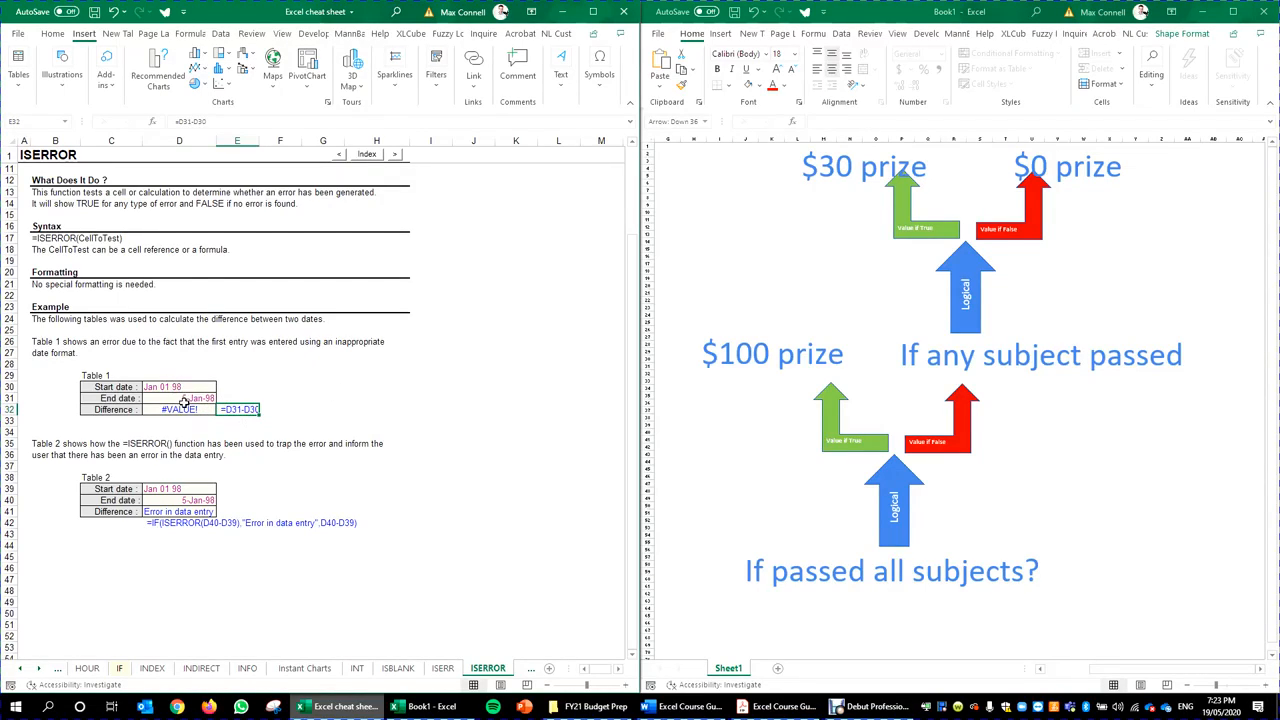
Step: Check Table 1's difference formula in D32 against the start and end dates in D30 and D31
{"action": "double_click", "coordinate": [175, 410]}
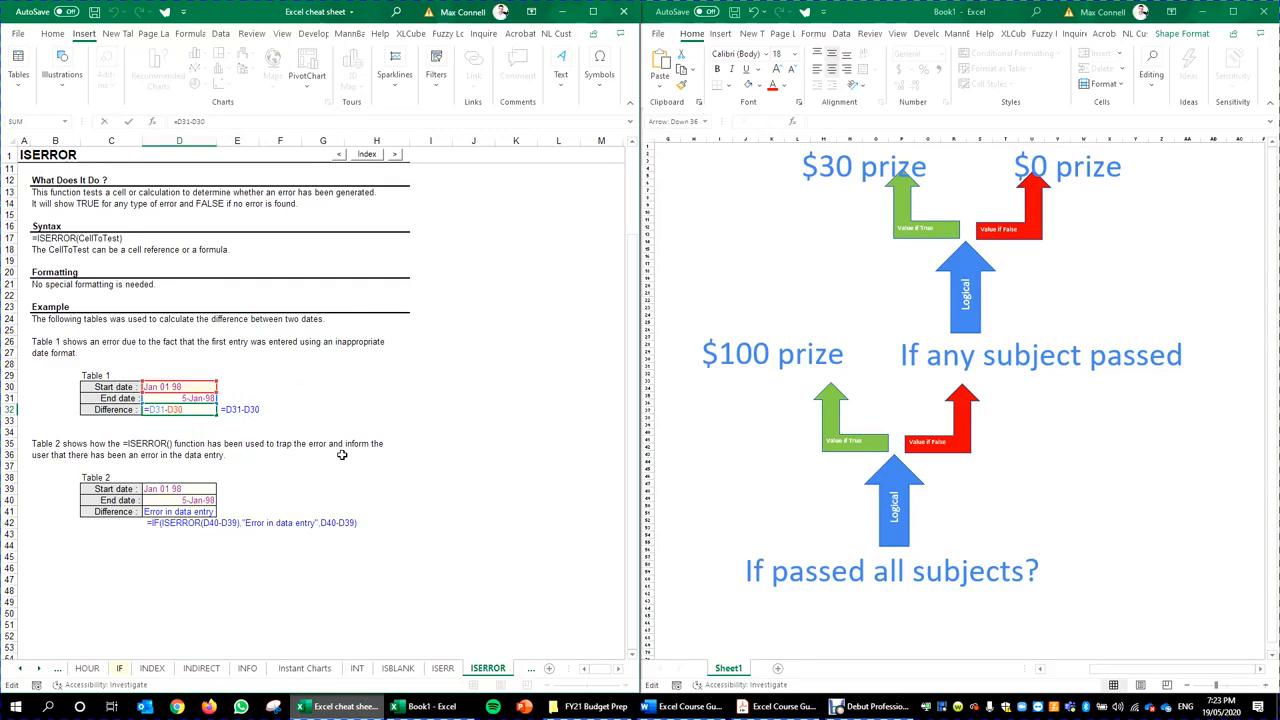
{"action": "key", "text": "Escape"}
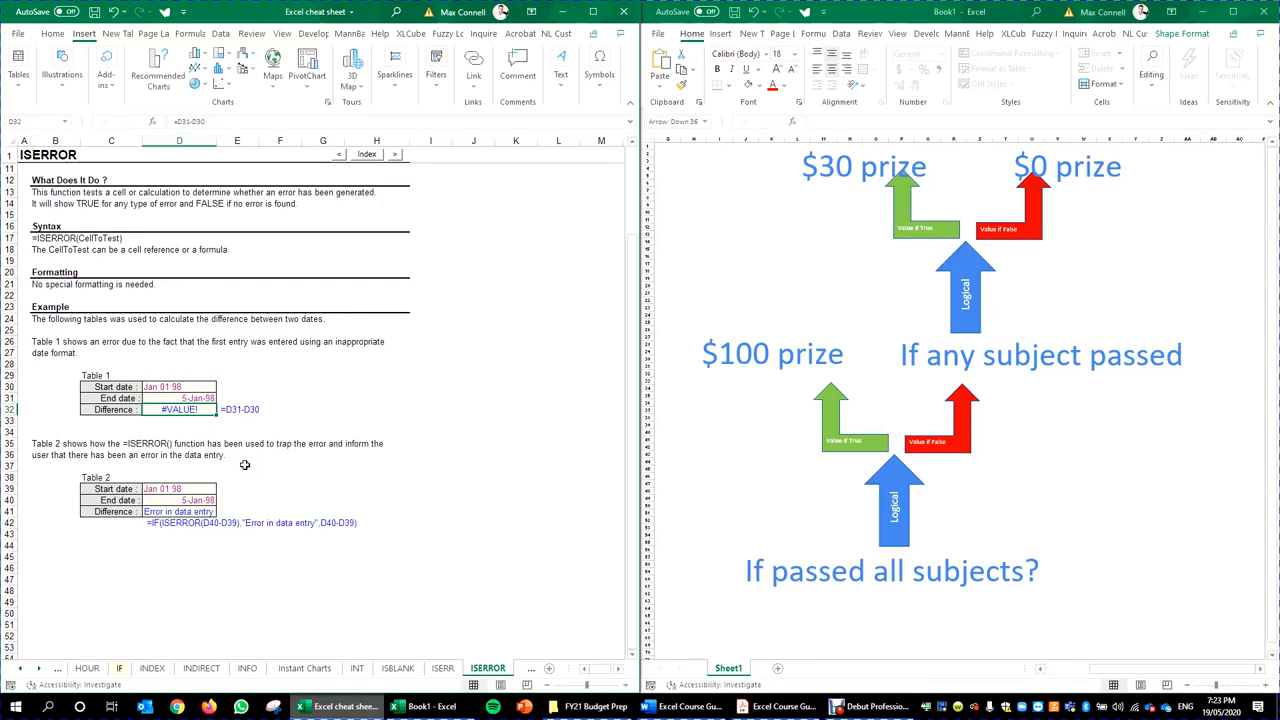
{"action": "left_click", "coordinate": [163, 389]}
{"action": "left_click", "coordinate": [167, 397]}
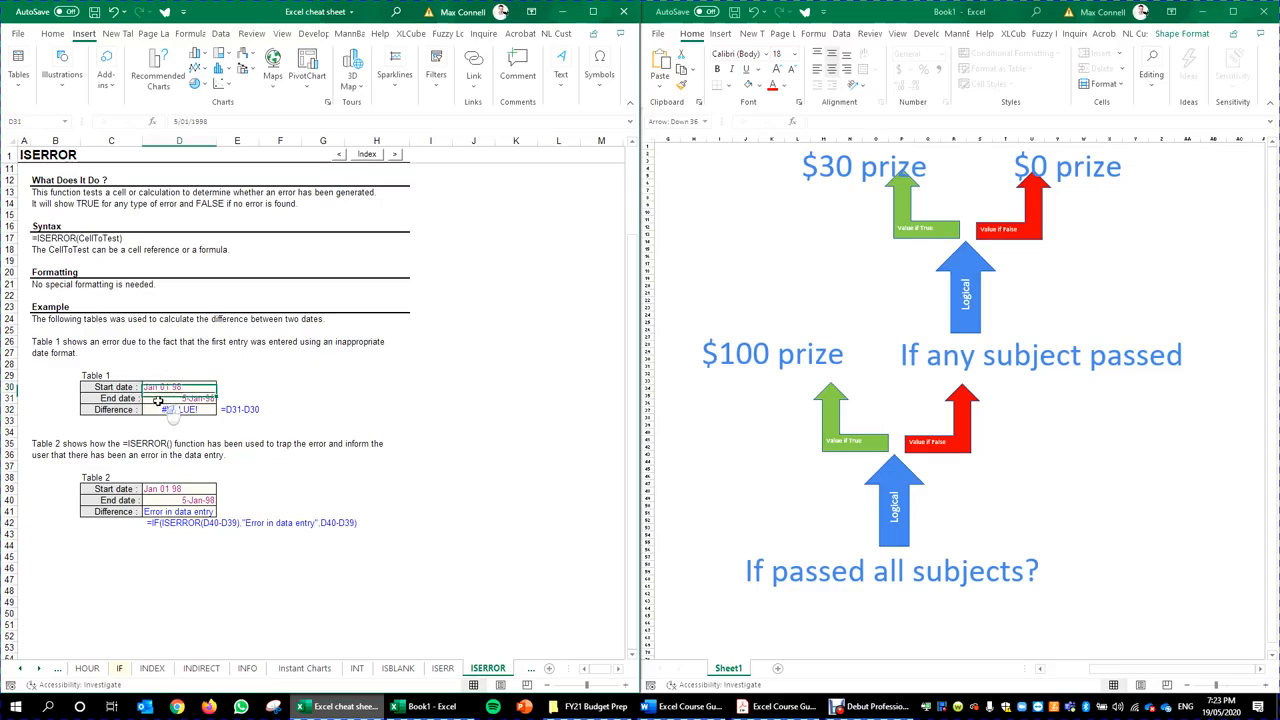
{"action": "left_click", "coordinate": [163, 410]}
Step: Copy Table 1's end date from D31 into the start date D30 and change it to 4/01/1998
{"action": "left_click", "coordinate": [210, 397]}
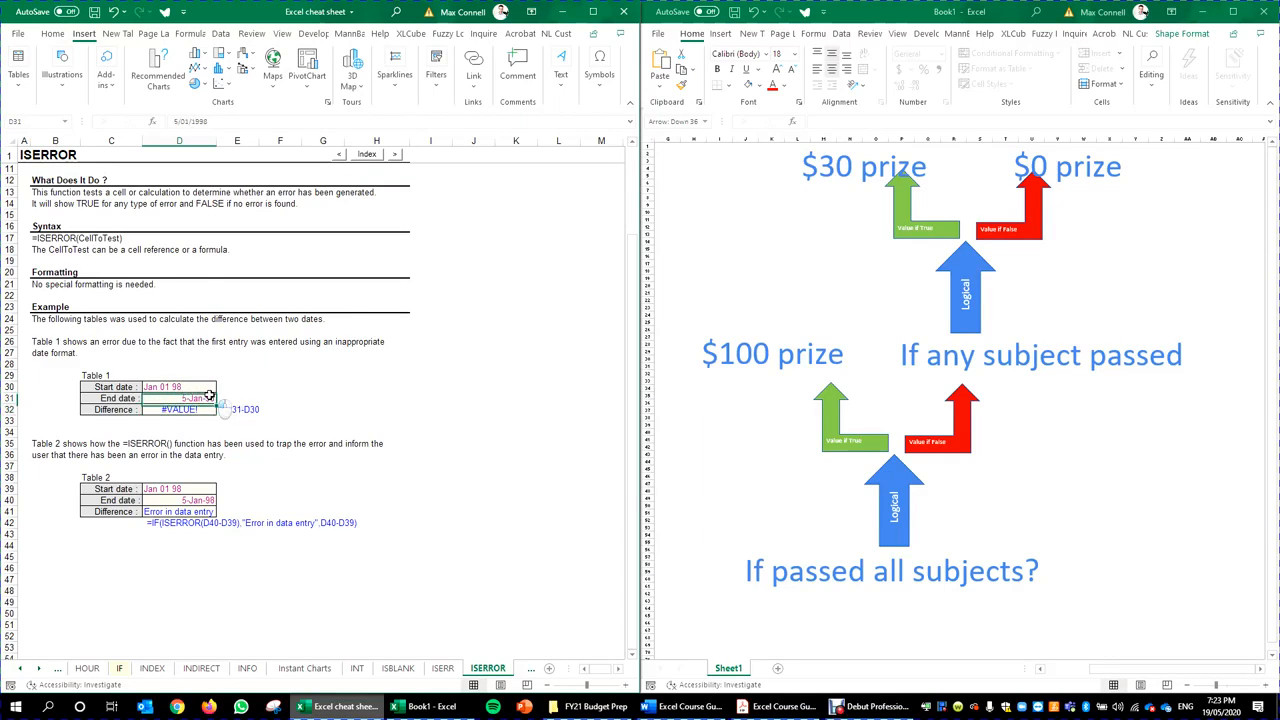
{"action": "key", "text": "ctrl+c"}
{"action": "left_click", "coordinate": [199, 385]}
{"action": "key", "text": "ctrl+v"}
{"action": "key", "text": "F2"}
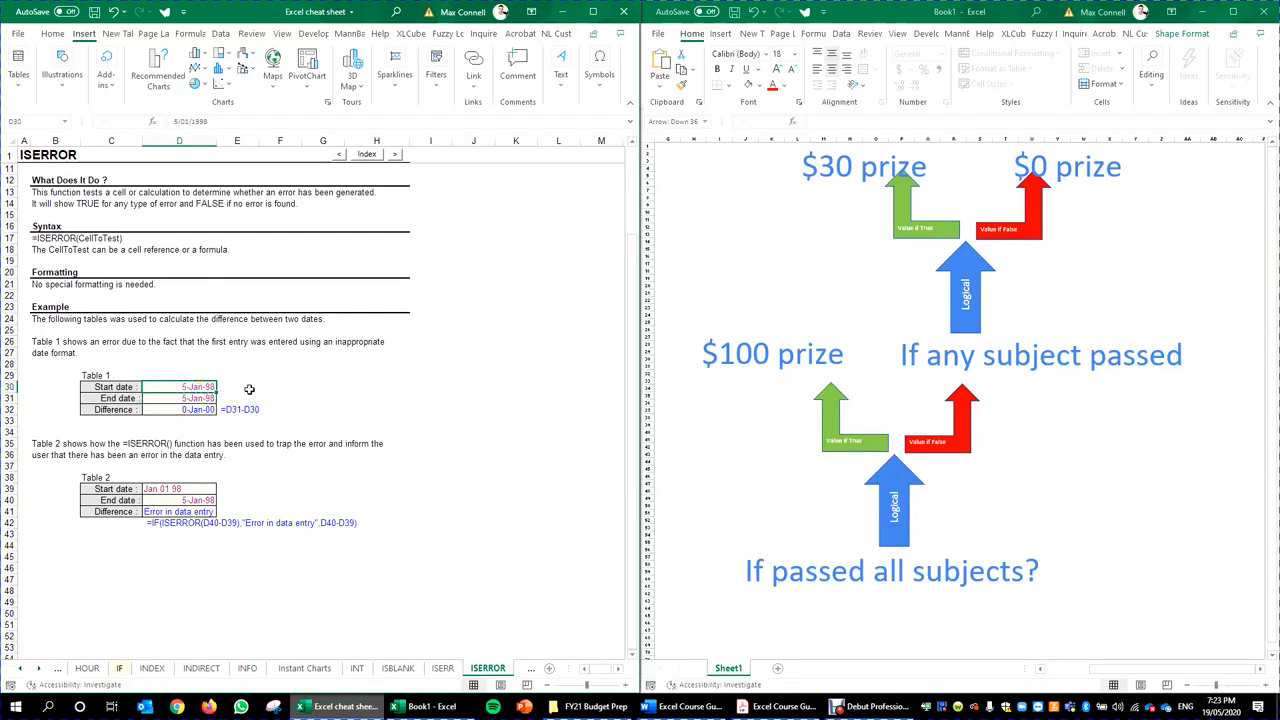
{"action": "key", "text": "Home"}
{"action": "key", "text": "Delete"}
{"action": "type", "text": "4"}
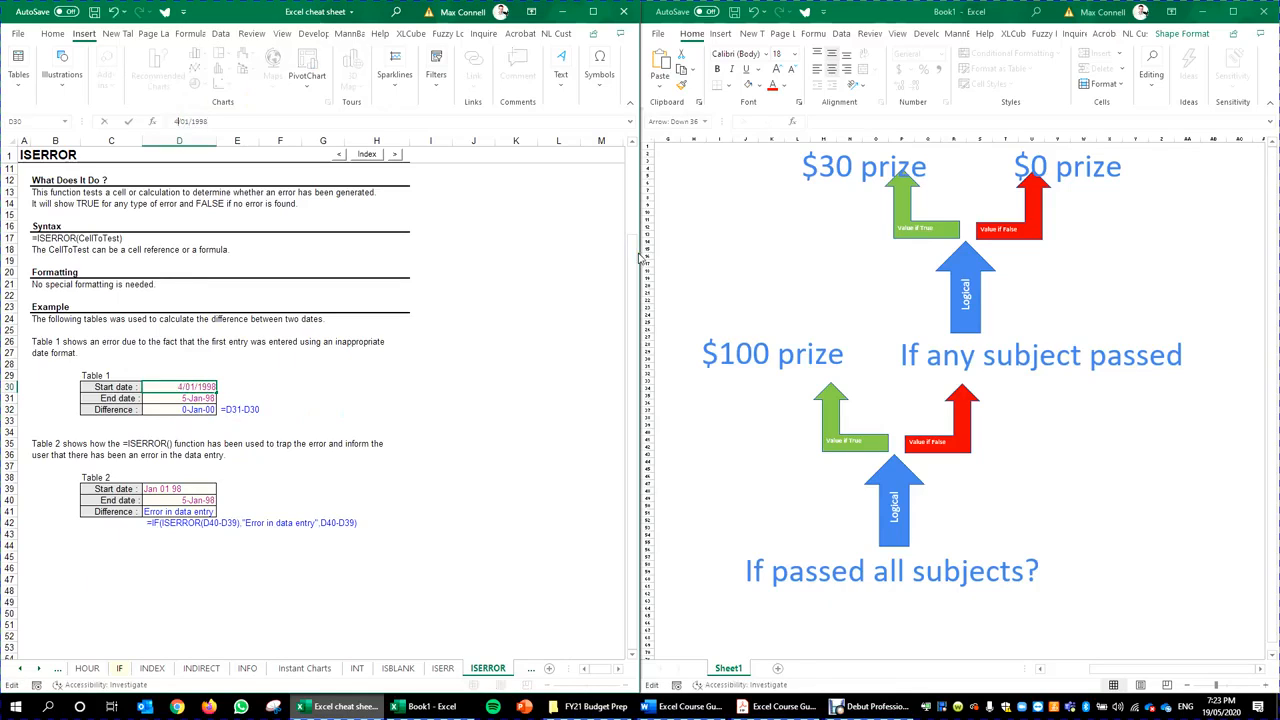
{"action": "key", "text": "ctrl+Return"}
Step: Apply the comma number style to Table 1's difference in D32
{"action": "left_click", "coordinate": [193, 410]}
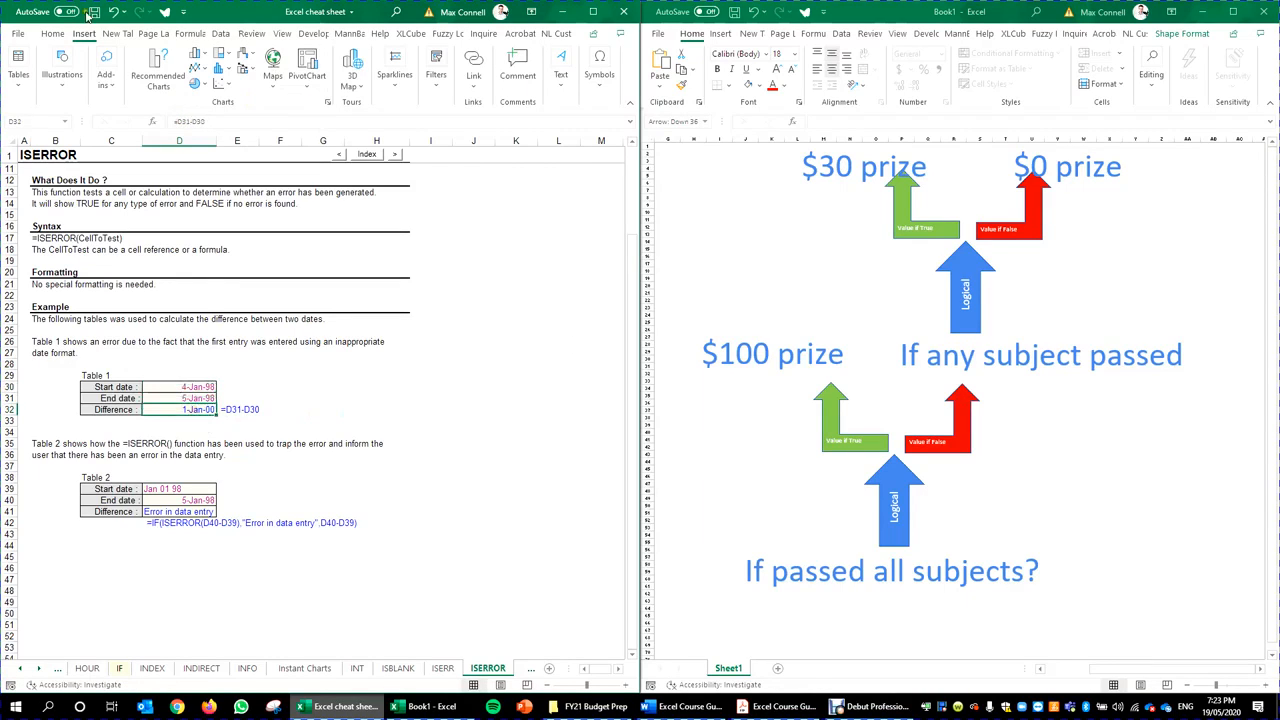
{"action": "left_click", "coordinate": [52, 33]}
{"action": "left_click", "coordinate": [297, 69]}
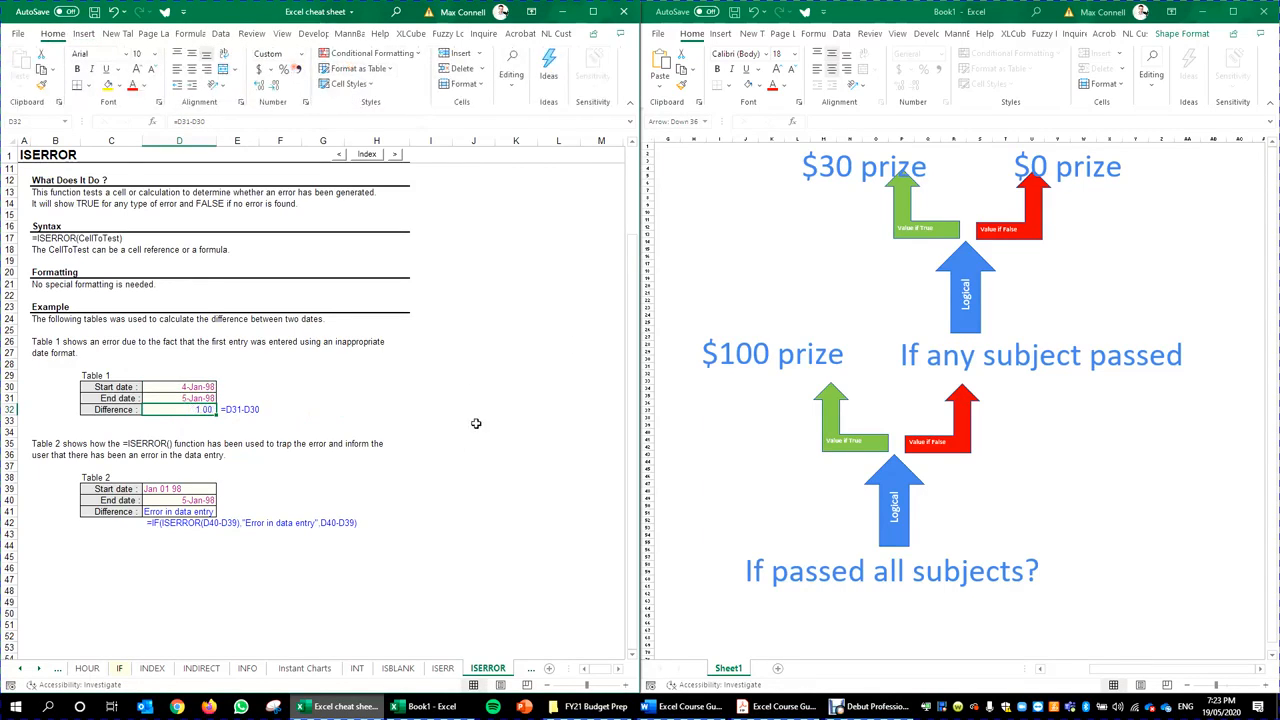
Step: Undo D32's number format and the changes to the start date in D30
{"action": "key", "text": "ctrl+z"}
{"action": "key", "text": "ctrl+z"}
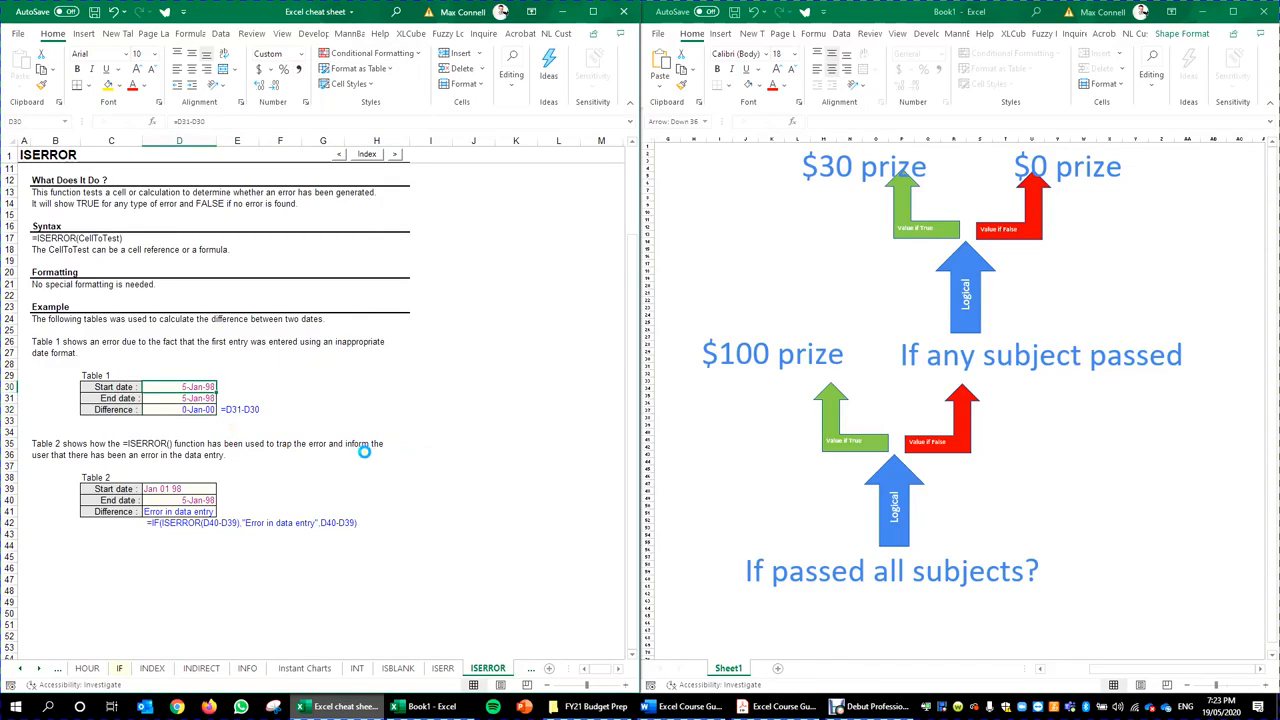
{"action": "key", "text": "ctrl+z"}
{"action": "left_click", "coordinate": [205, 433]}
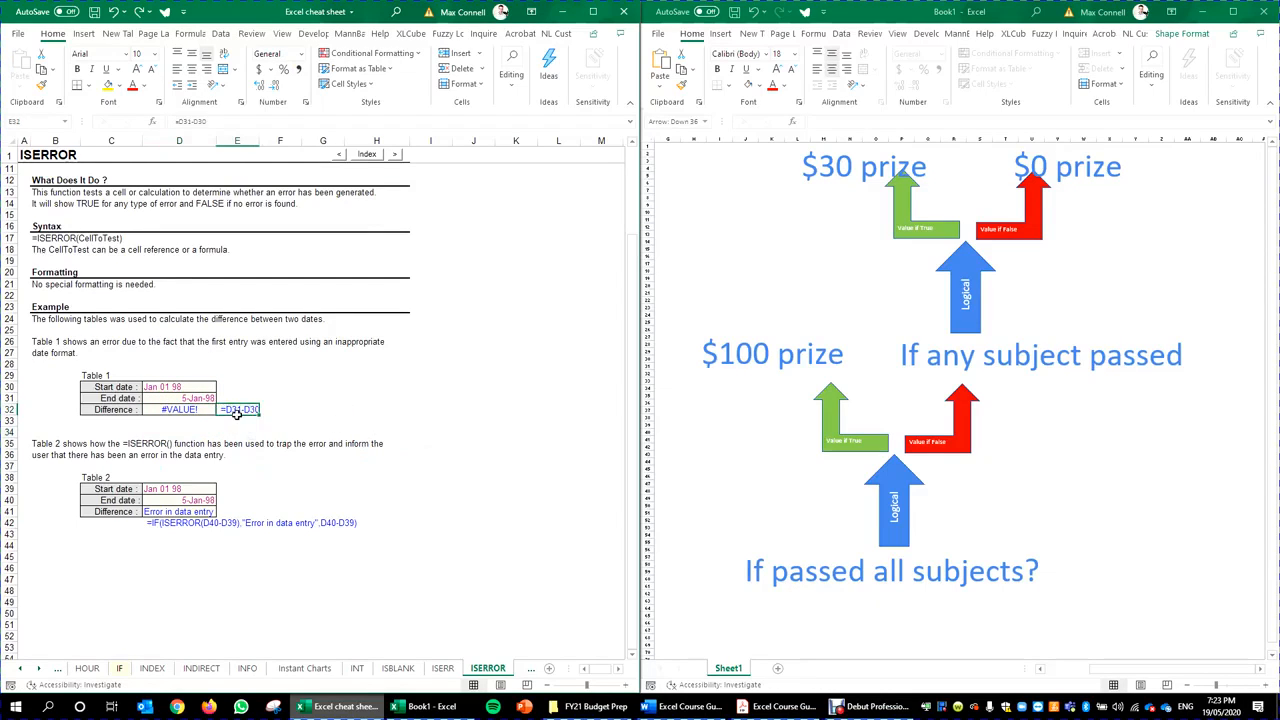
Step: Change the difference formula in D32 to =IFERROR(D31-D30,0) and apply the comma number style to it
{"action": "left_click", "coordinate": [181, 410]}
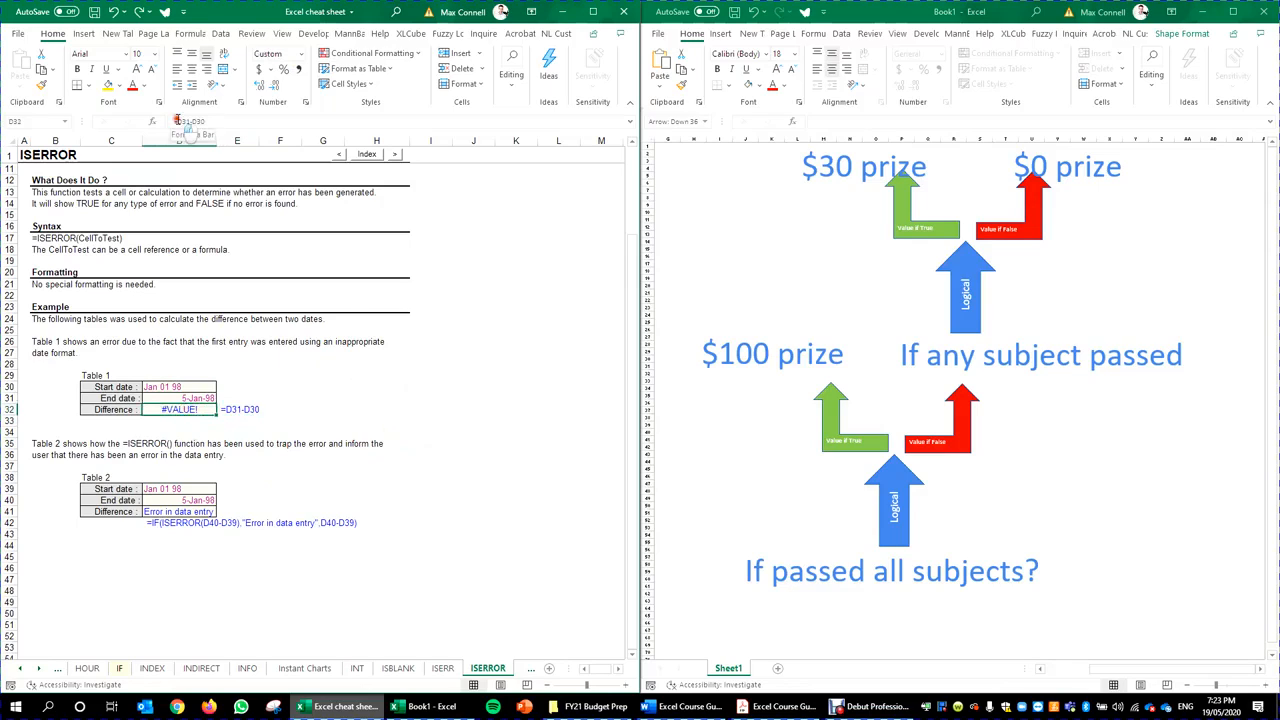
{"action": "key", "text": "F2"}
{"action": "type", "text": "iferror"}
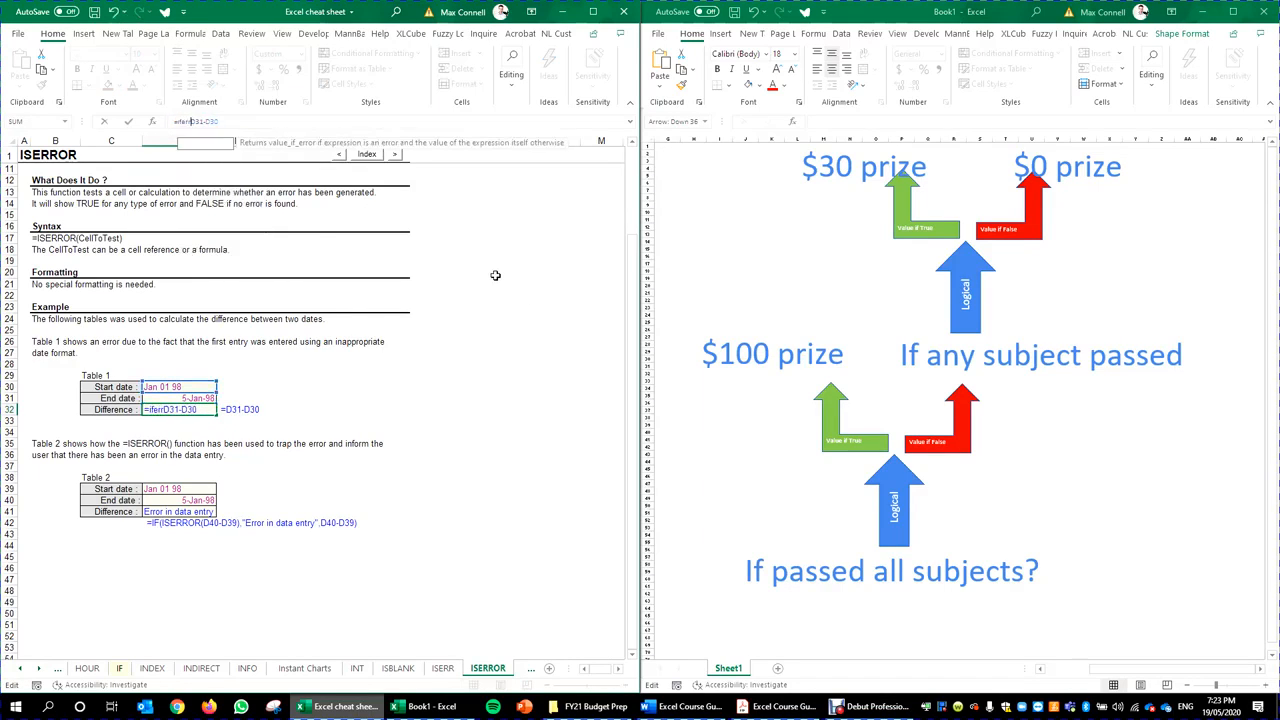
{"action": "type", "text": "("}
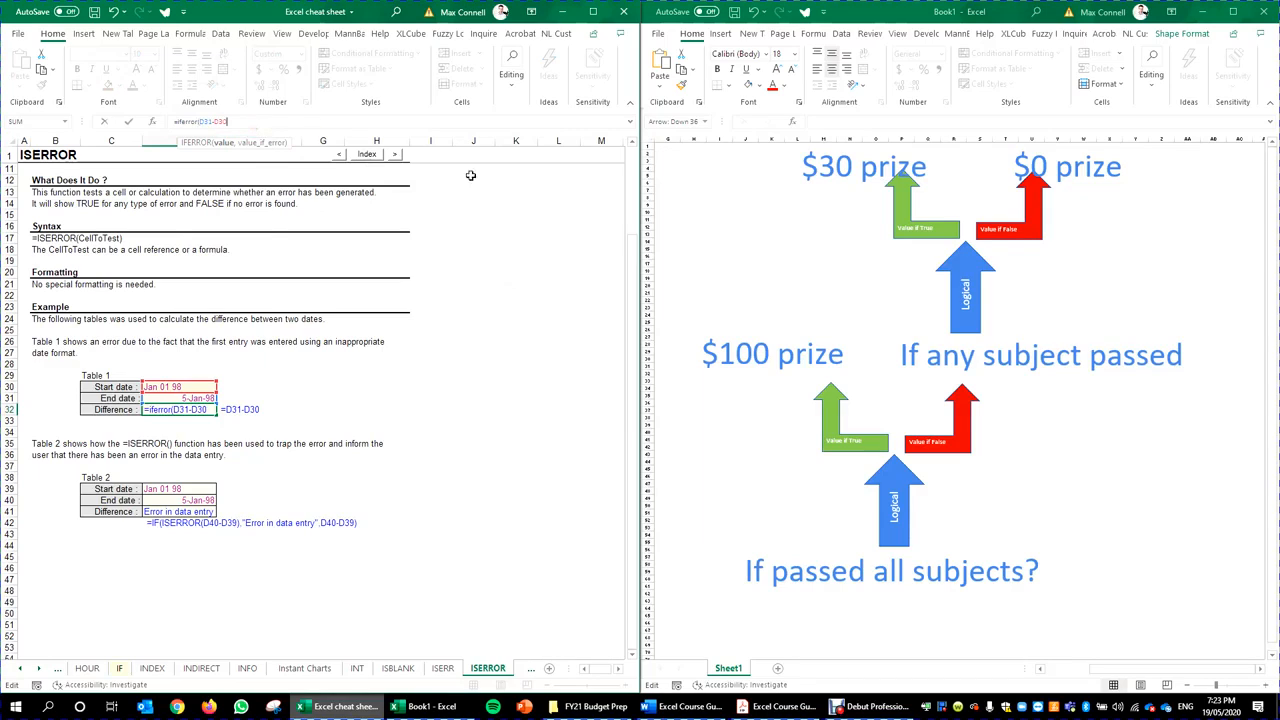
{"action": "left_click", "coordinate": [198, 143]}
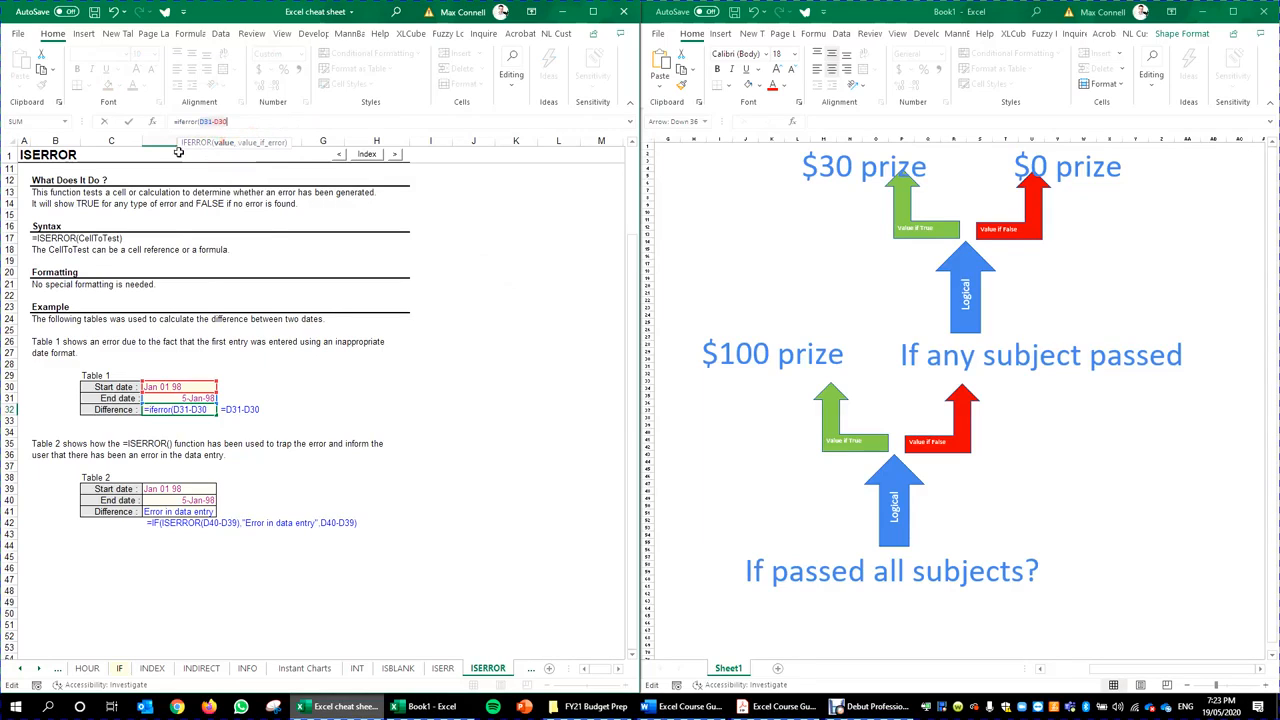
{"action": "left_click", "coordinate": [258, 121]}
{"action": "key", "text": "ctrl+Return"}
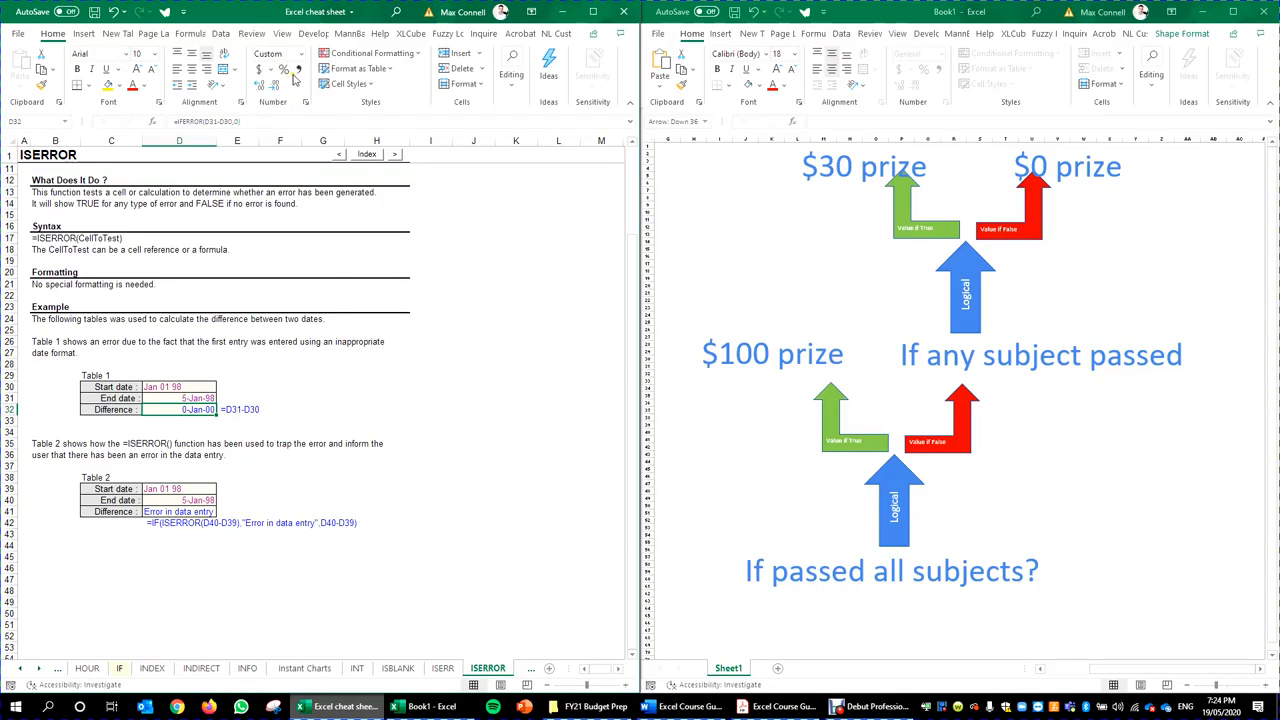
{"action": "left_click", "coordinate": [297, 69]}
Step: Fill I27:M35 with =RANDBETWEEN(0,100) numbers, leaving K30 blank, and total them with =SUM(I27:M35) in I37
{"action": "left_click", "coordinate": [360, 385]}
{"action": "left_click_drag", "start_coordinate": [420, 352], "coordinate": [550, 412]}
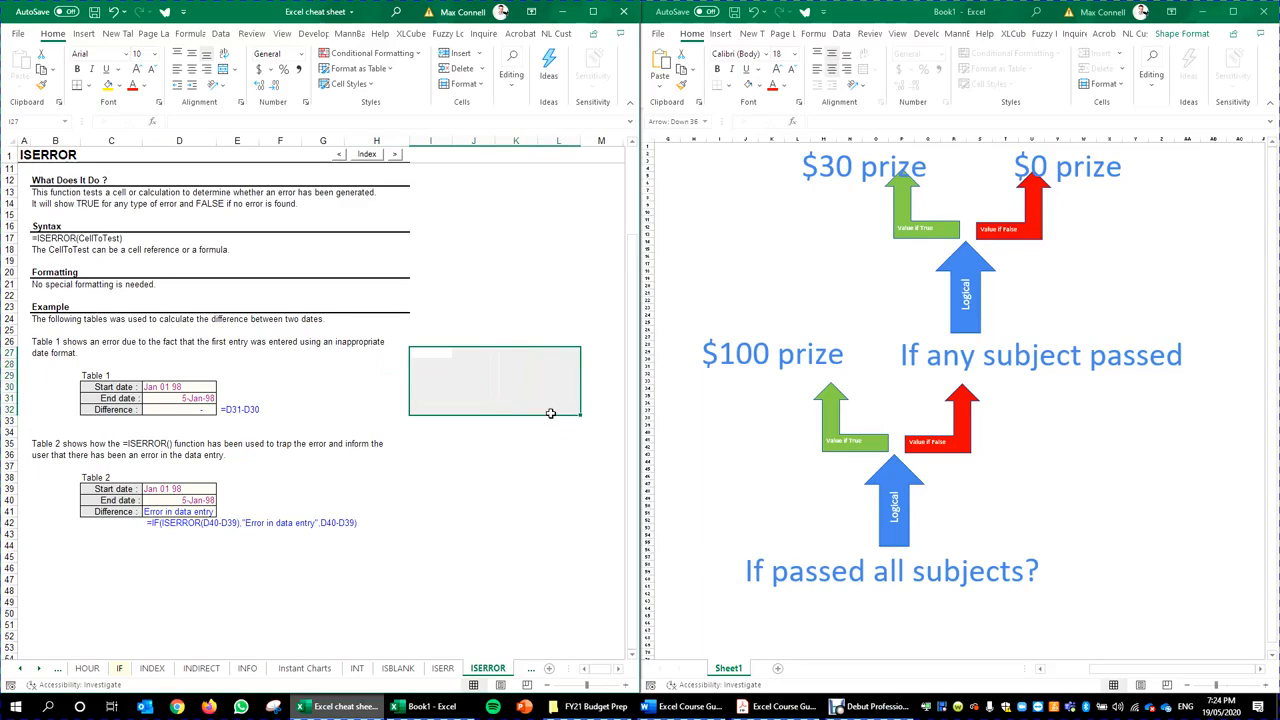
{"action": "left_click", "coordinate": [440, 351]}
{"action": "key", "text": "ctrl+v"}
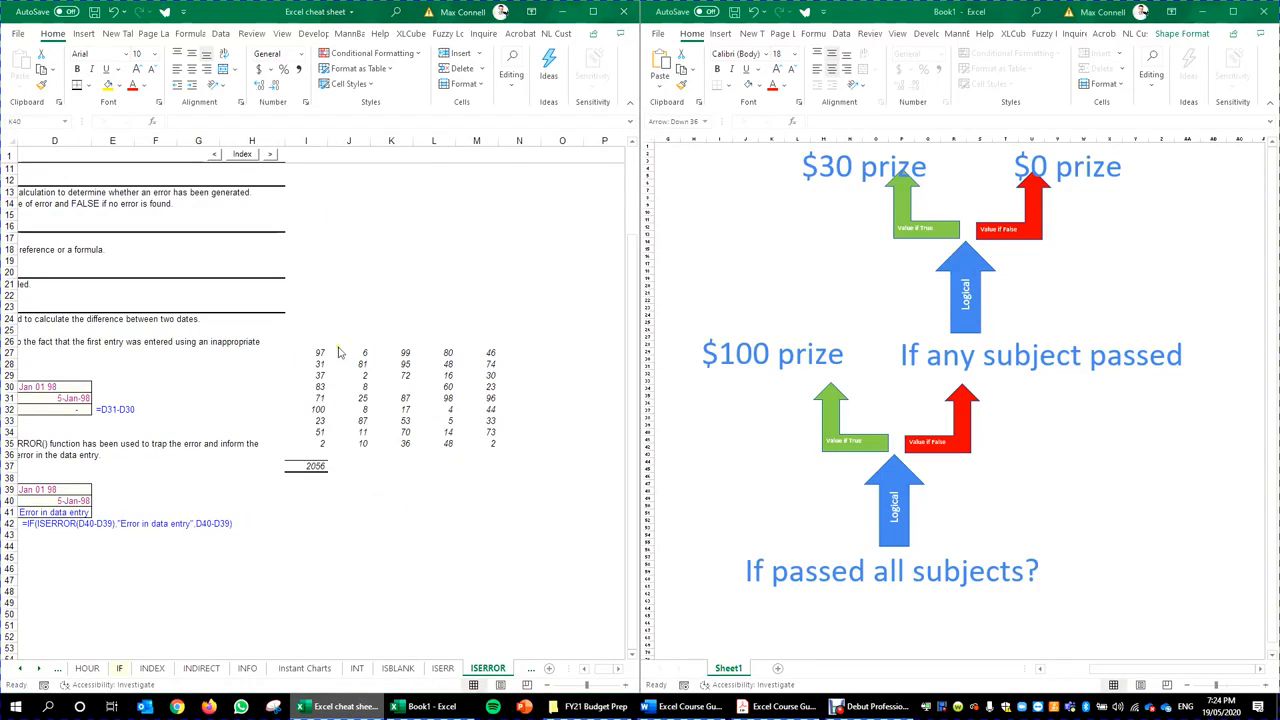
Step: Enter =0/0 in the blank cell K30 of the random-number block
{"action": "left_click", "coordinate": [400, 388]}
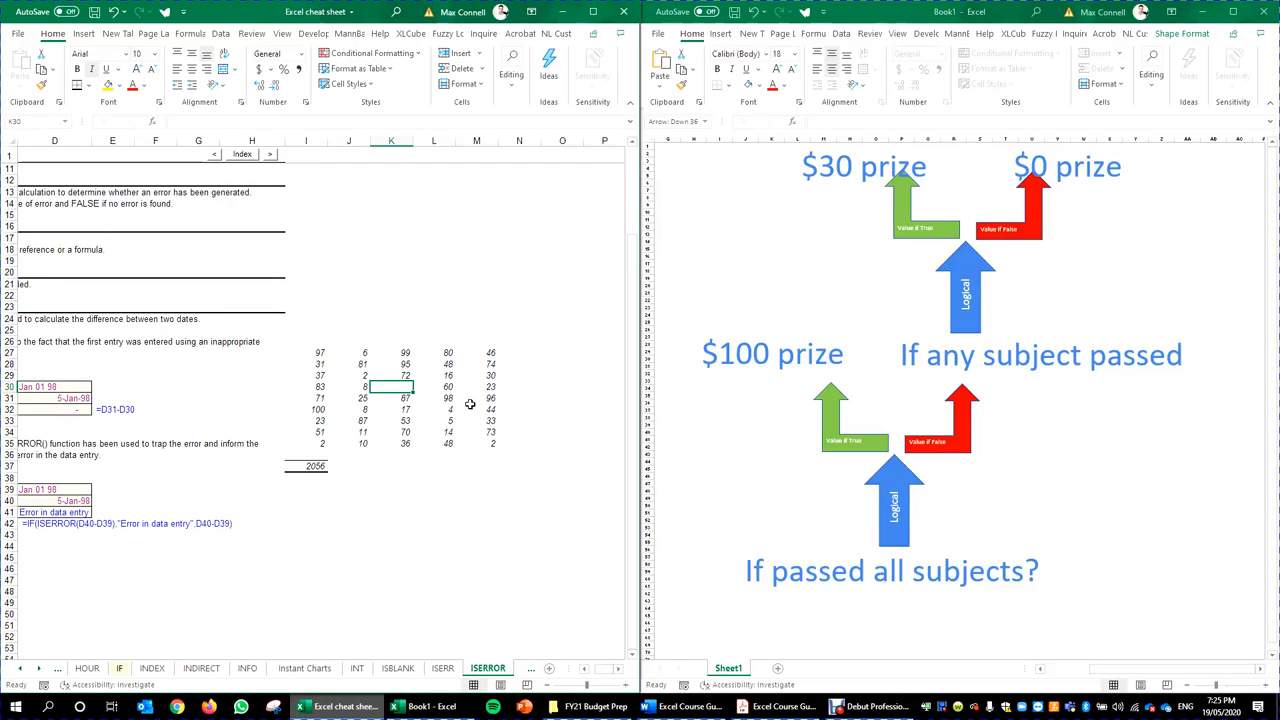
{"action": "type", "text": "=0/0"}
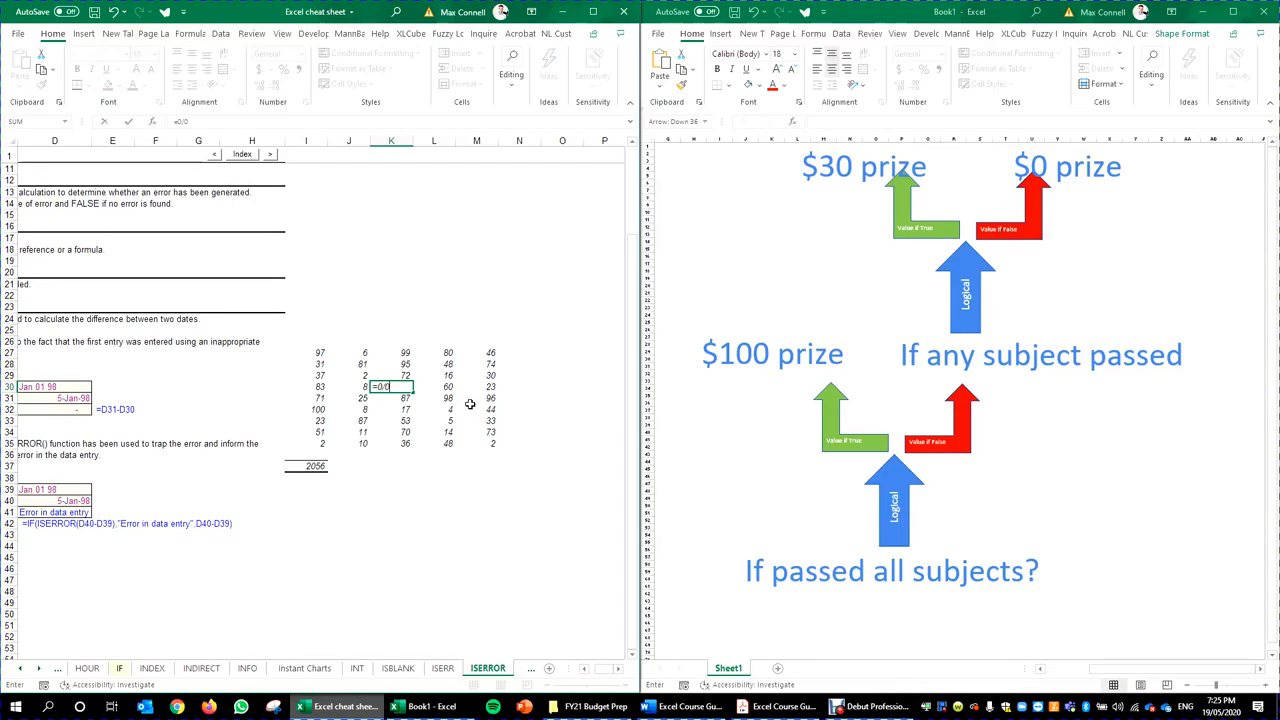
{"action": "key", "text": "ctrl+Return"}
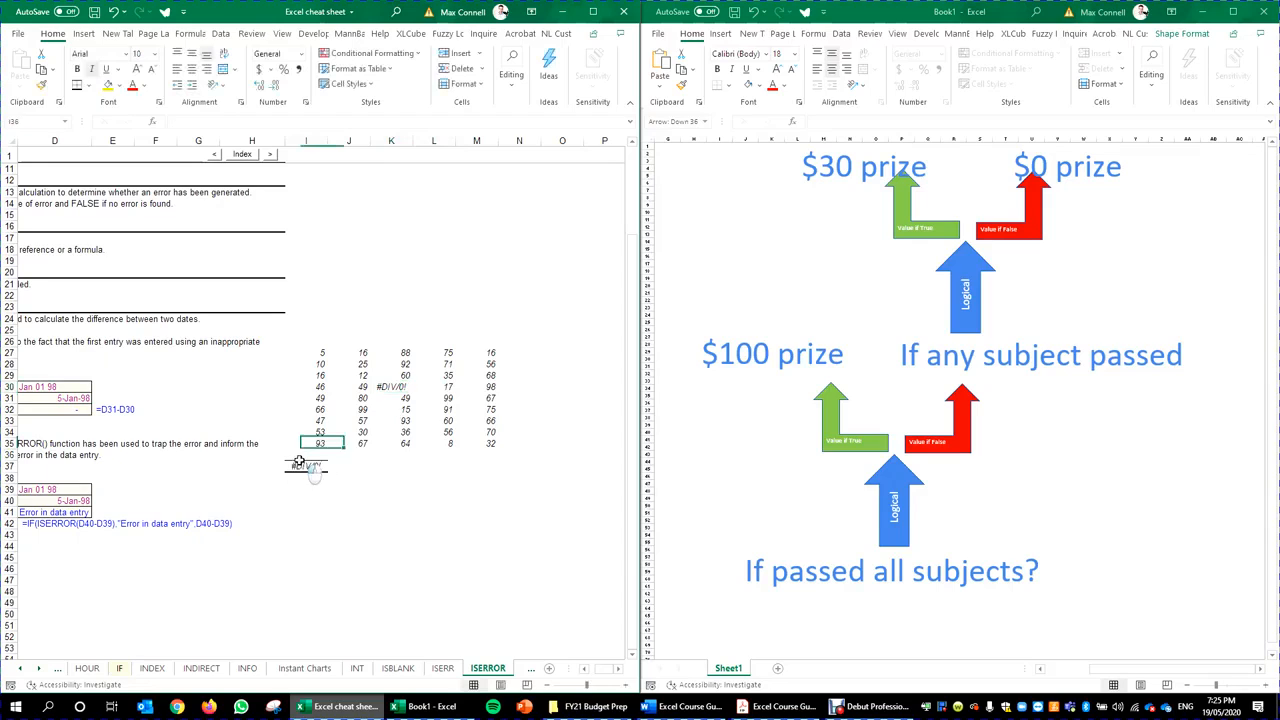
Step: Trace the error in the I37 total through the random-number block to the formula in K30
{"action": "left_click", "coordinate": [299, 461]}
{"action": "key", "text": "Right"}
{"action": "key", "text": "Up"}
{"action": "key", "text": "Up"}
{"action": "key", "text": "Up"}
{"action": "key", "text": "Up"}
{"action": "key", "text": "Up"}
{"action": "key", "text": "Up"}
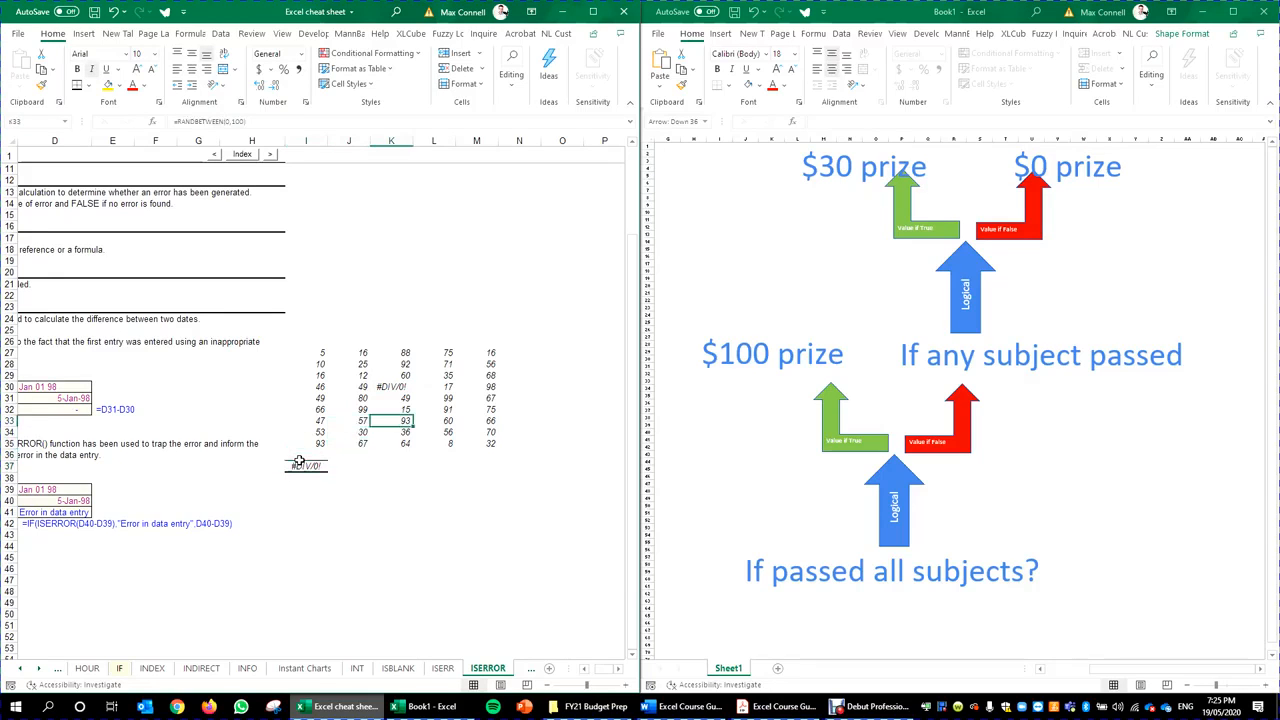
{"action": "key", "text": "Left"}
{"action": "key", "text": "Left"}
{"action": "key", "text": "Left"}
{"action": "key", "text": "Left"}
{"action": "key", "text": "Left"}
{"action": "key", "text": "Left"}
{"action": "key", "text": "Left"}
{"action": "key", "text": "Left"}
{"action": "key", "text": "Left"}
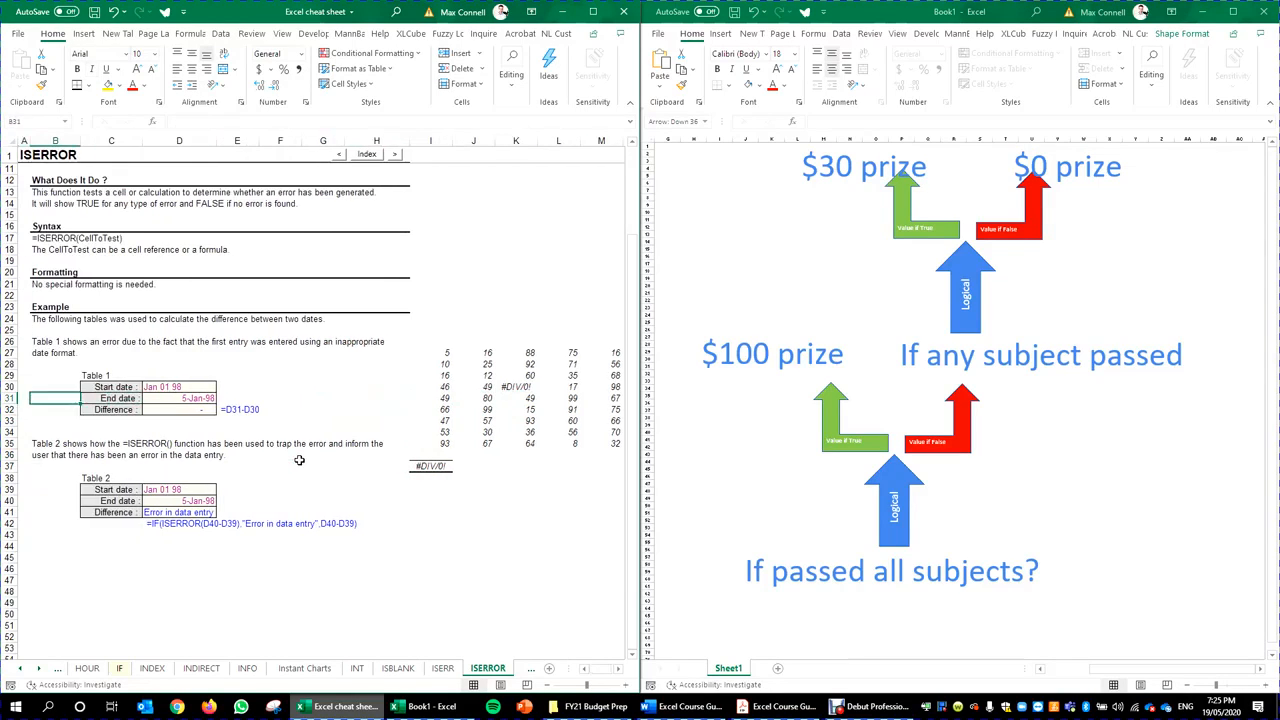
{"action": "key", "text": "Right"}
{"action": "key", "text": "Right"}
{"action": "key", "text": "Right"}
{"action": "key", "text": "Right"}
{"action": "key", "text": "Right"}
{"action": "key", "text": "Right"}
{"action": "key", "text": "Right"}
{"action": "key", "text": "Right"}
{"action": "key", "text": "Down"}
{"action": "key", "text": "Down"}
{"action": "key", "text": "Down"}
{"action": "key", "text": "Down"}
{"action": "key", "text": "Down"}
{"action": "key", "text": "Down"}
{"action": "key", "text": "Down"}
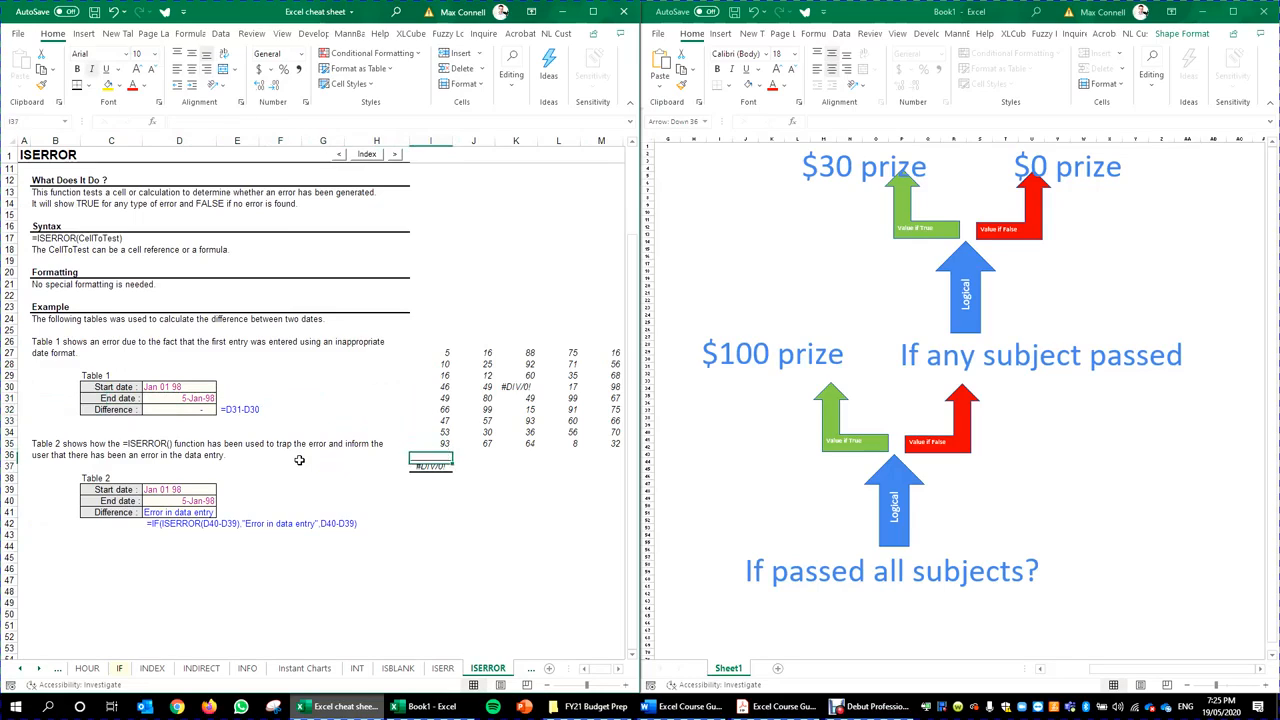
{"action": "left_click", "coordinate": [534, 387]}
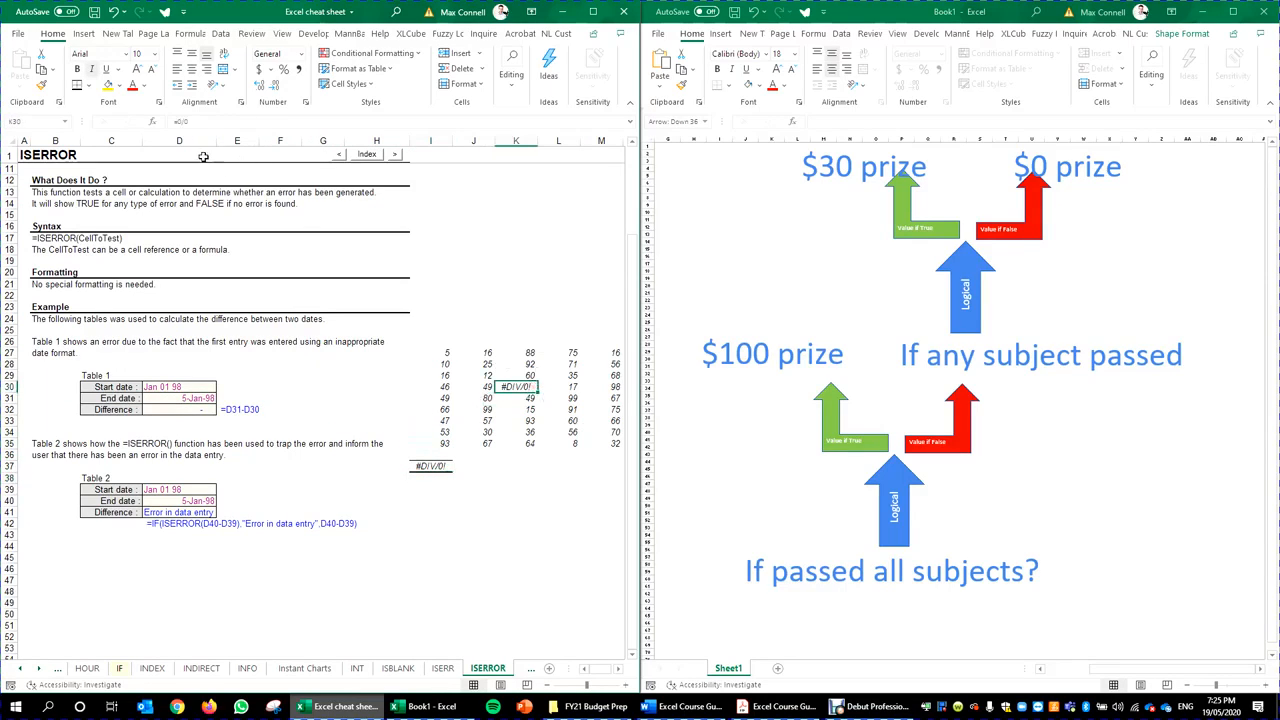
{"action": "left_click", "coordinate": [430, 349]}
{"action": "left_click", "coordinate": [432, 466]}
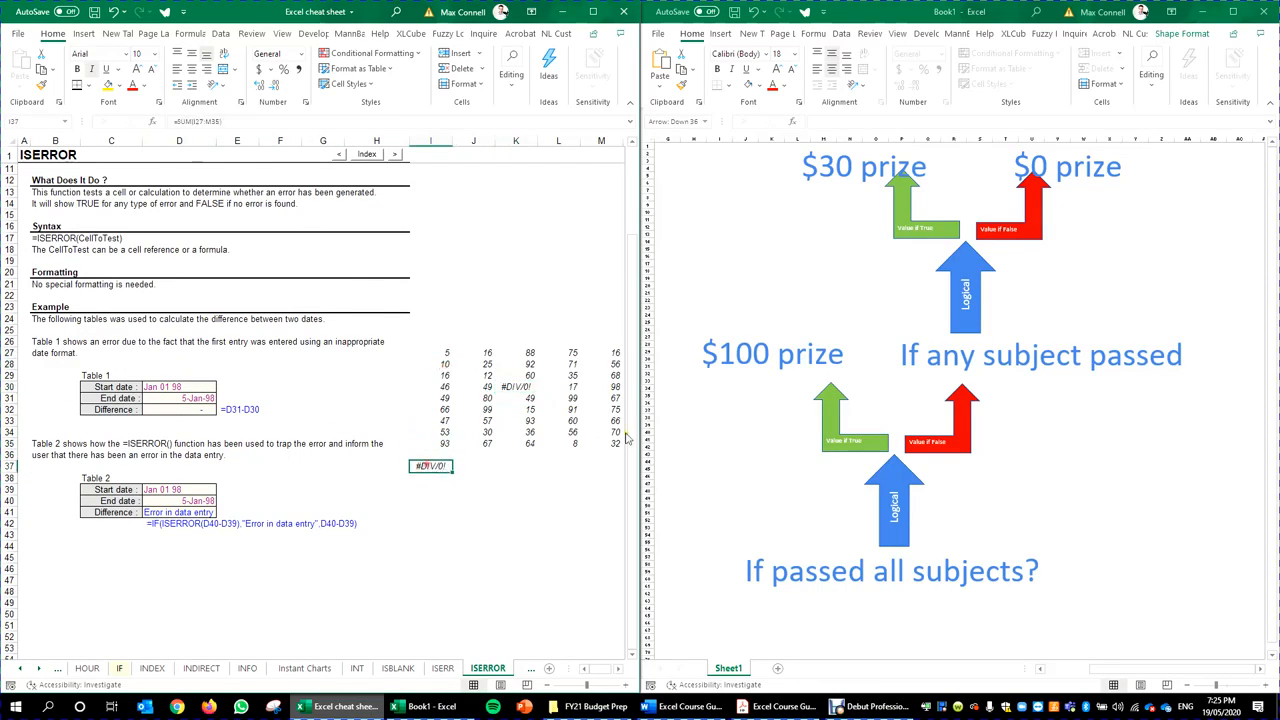
Step: Wrap K30's division in an error trap as =IFERROR(0/0,0)
{"action": "left_click", "coordinate": [516, 387]}
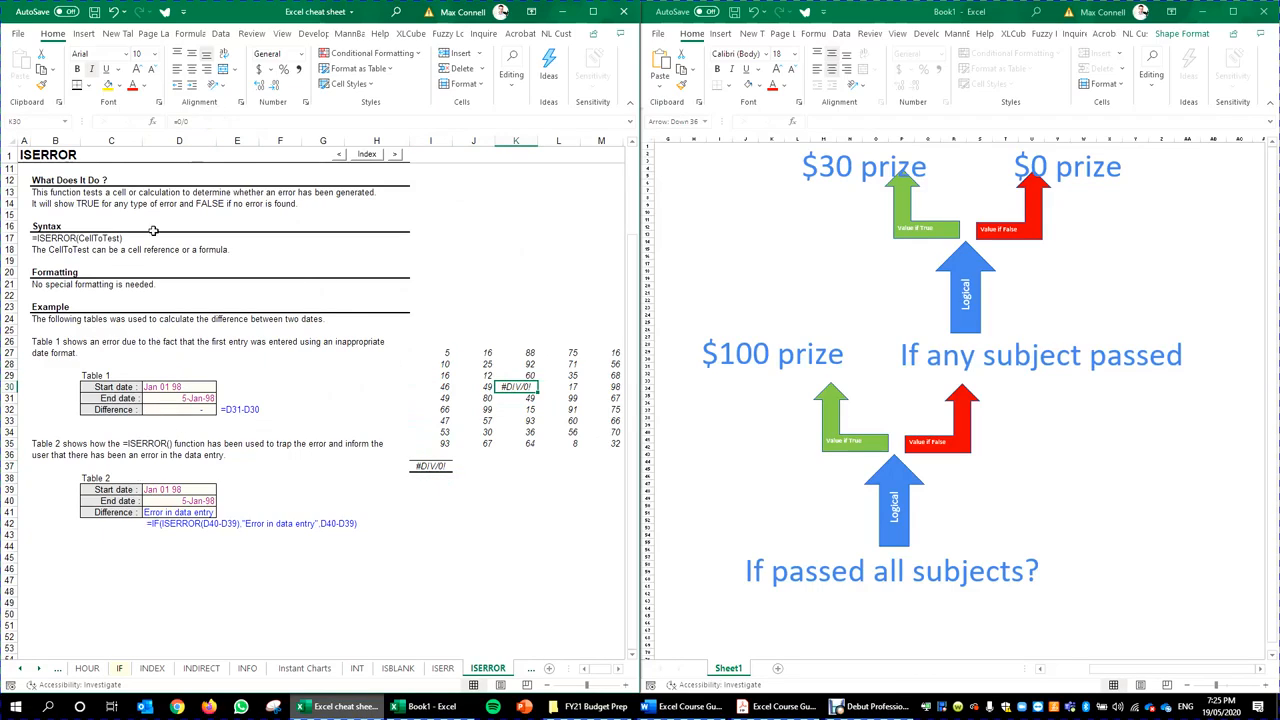
{"action": "left_click", "coordinate": [175, 121]}
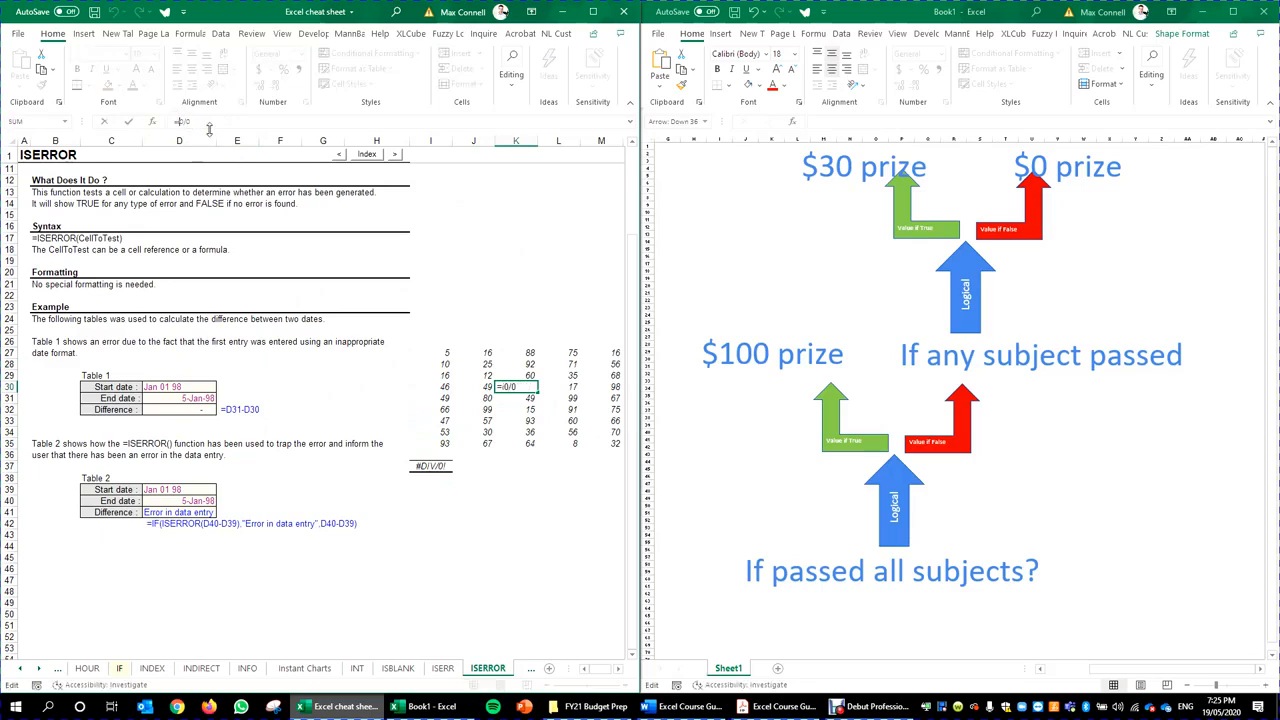
{"action": "type", "text": "iferror(0/0"}
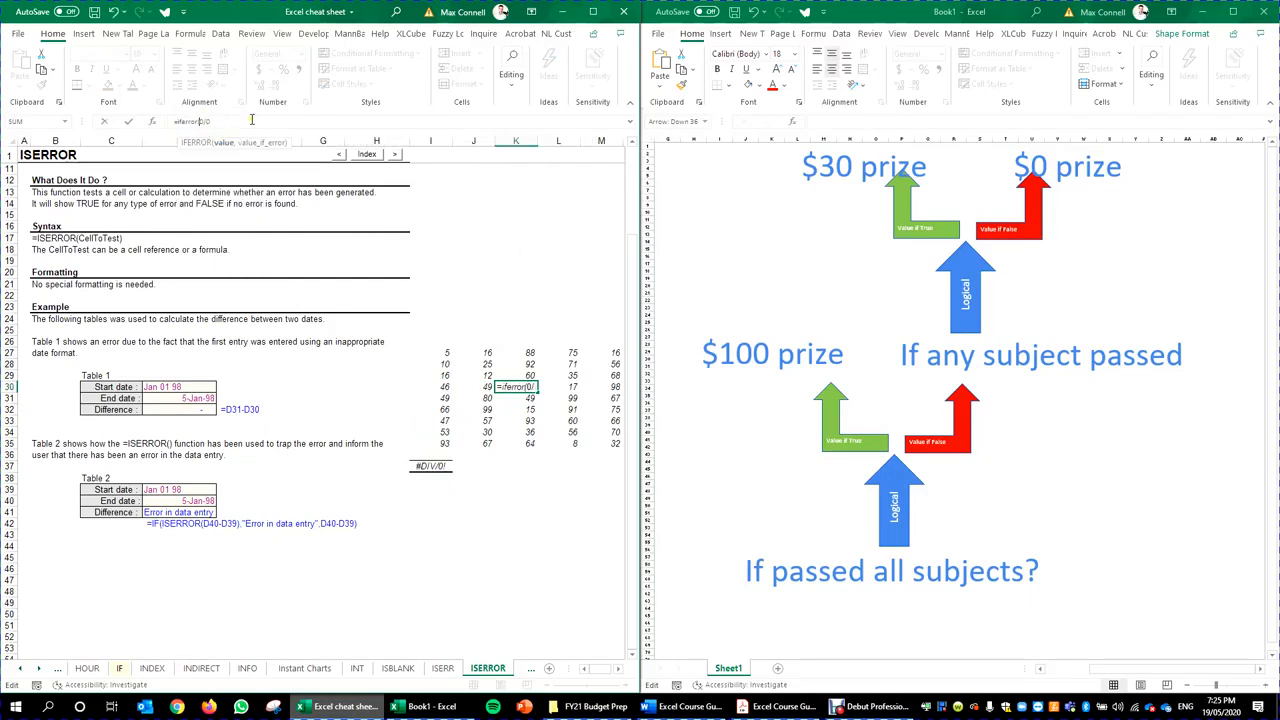
{"action": "type", "text": ",0)"}
{"action": "key", "text": "ctrl+Return"}
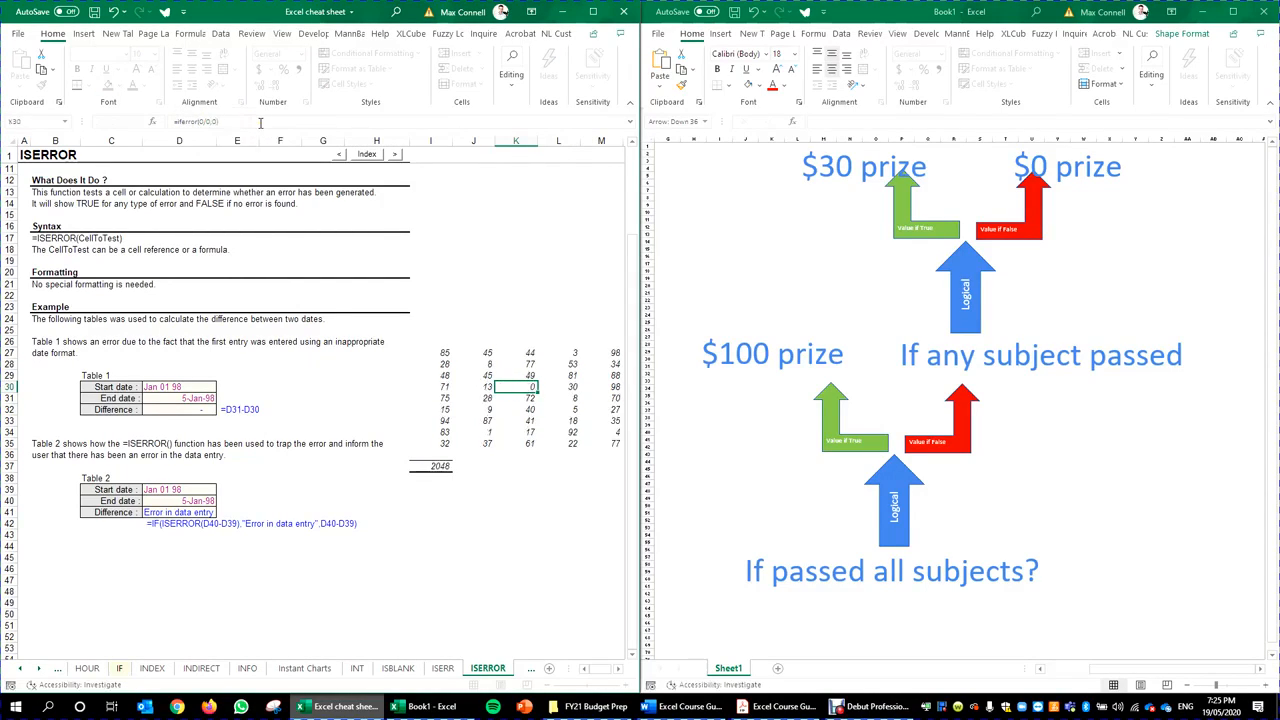
Step: Replace the error value in K30's IFERROR formula with the text "Error"
{"action": "left_click", "coordinate": [474, 409]}
{"action": "left_click", "coordinate": [513, 364]}
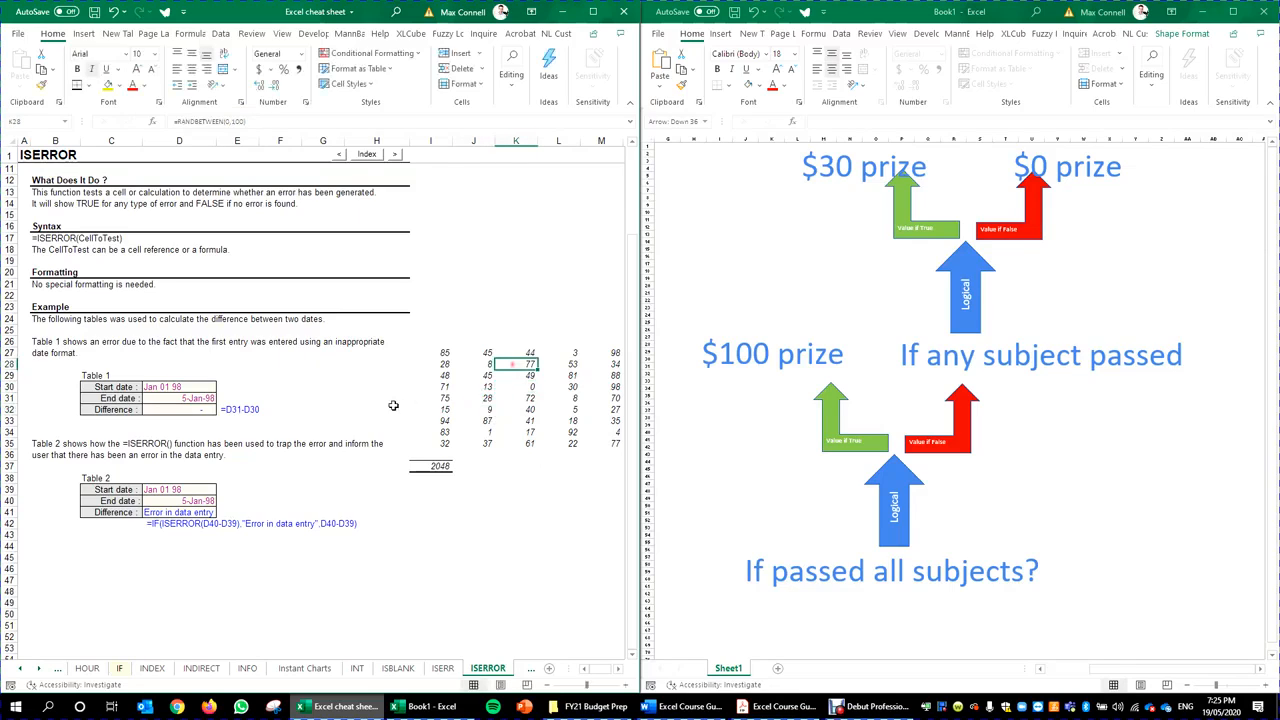
{"action": "left_click", "coordinate": [521, 388]}
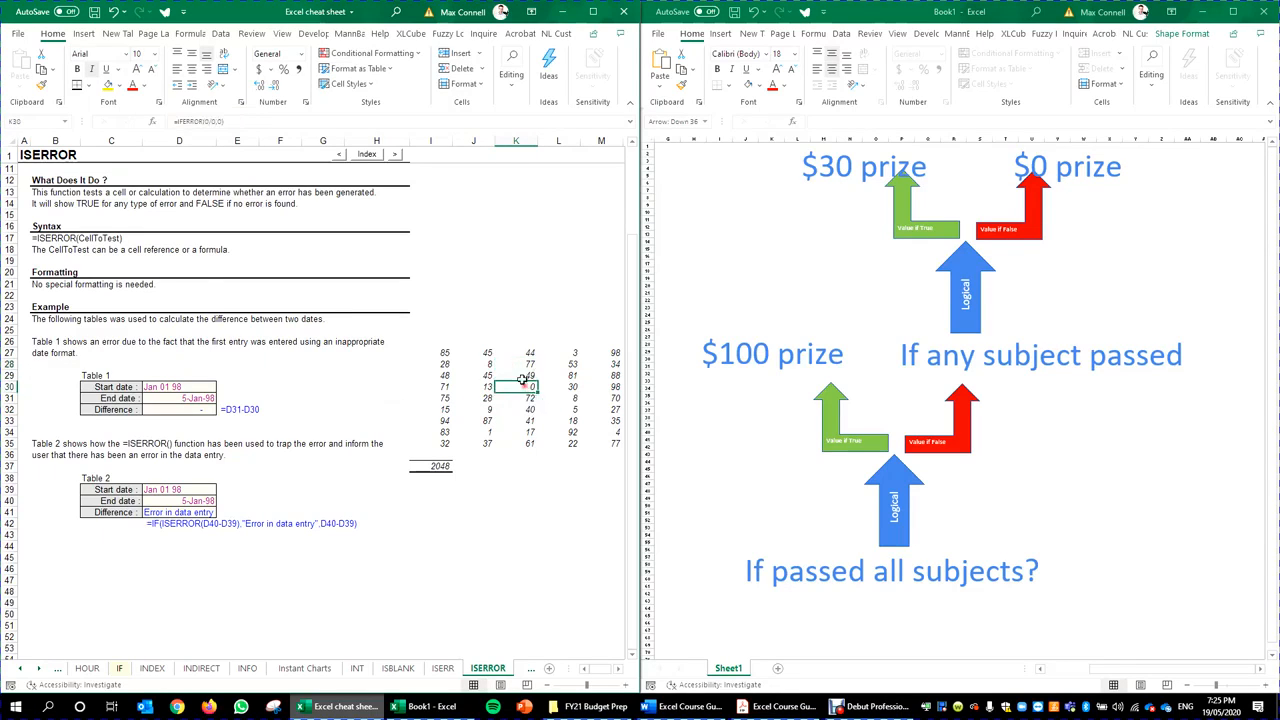
{"action": "left_click", "coordinate": [213, 121]}
{"action": "key", "text": "BackSpace"}
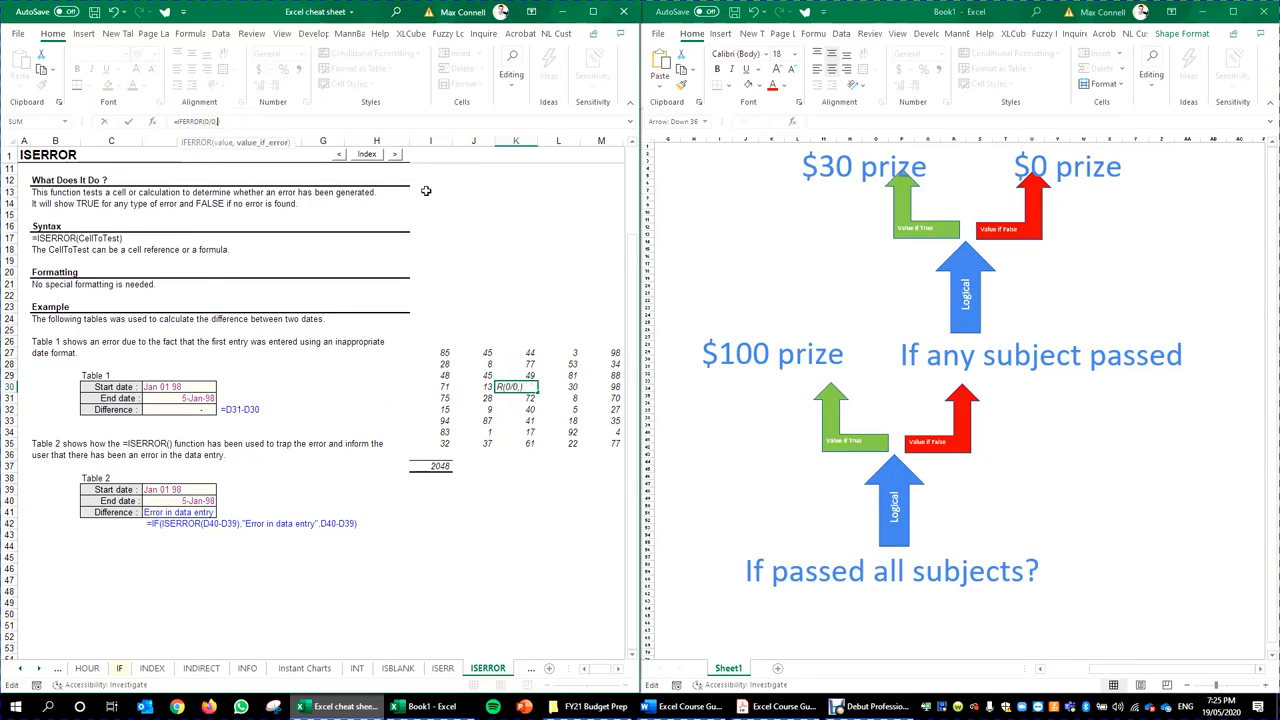
{"action": "type", "text": "\"Error\")"}
{"action": "key", "text": "ctrl+Return"}
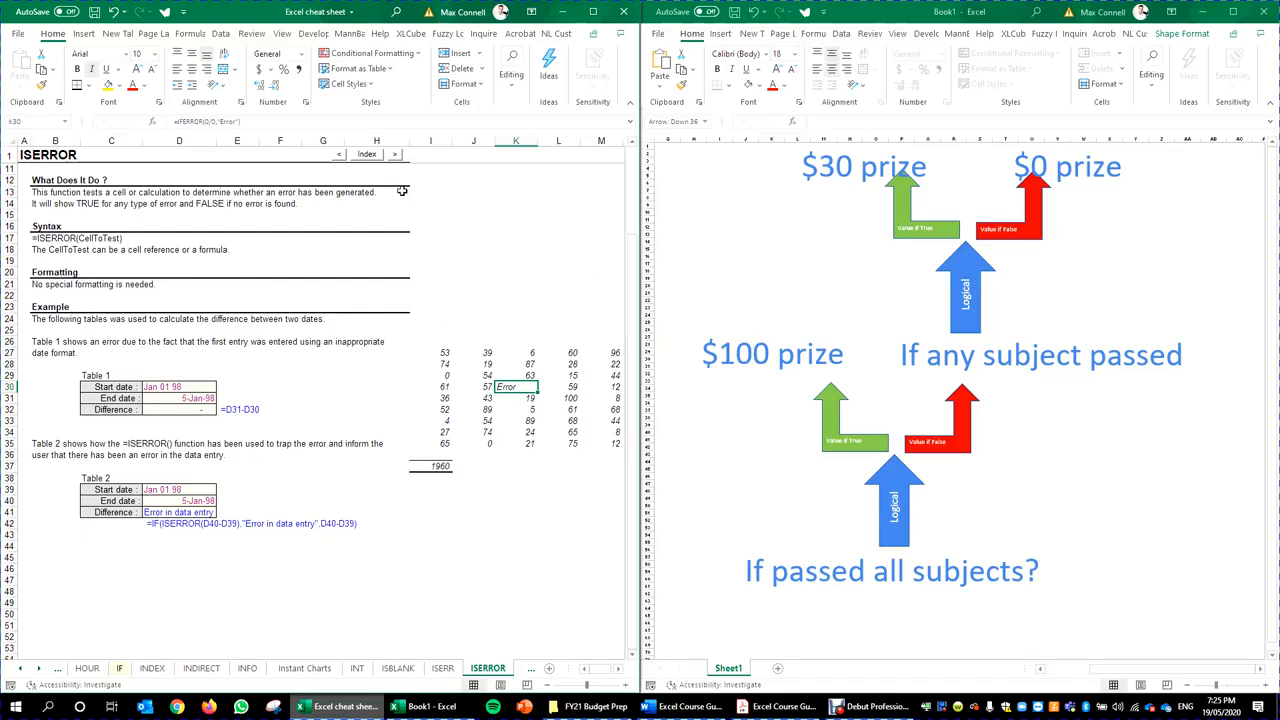
Step: Add conditional formatting to K30 that highlights cells containing the text "error"
{"action": "left_click", "coordinate": [370, 53]}
{"action": "left_click", "coordinate": [553, 218]}
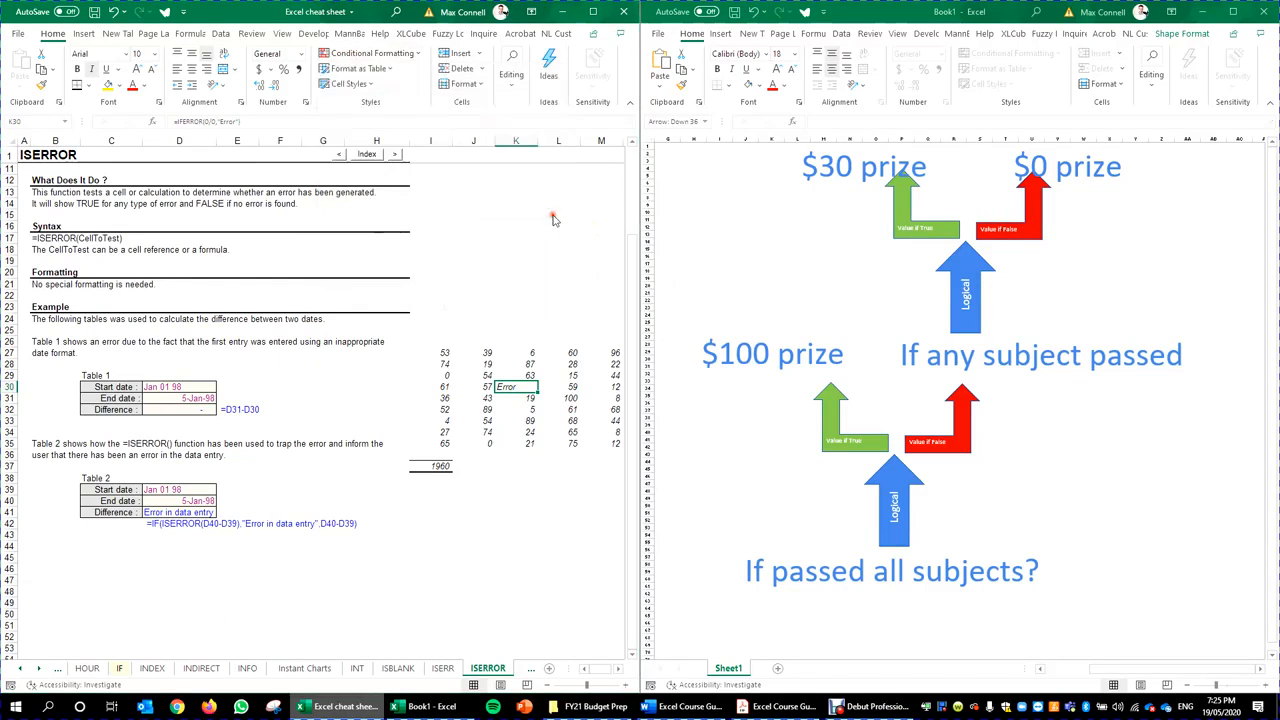
{"action": "type", "text": "error"}
{"action": "key", "text": "Return"}
{"action": "left_click", "coordinate": [400, 409]}
{"action": "left_click", "coordinate": [470, 386]}
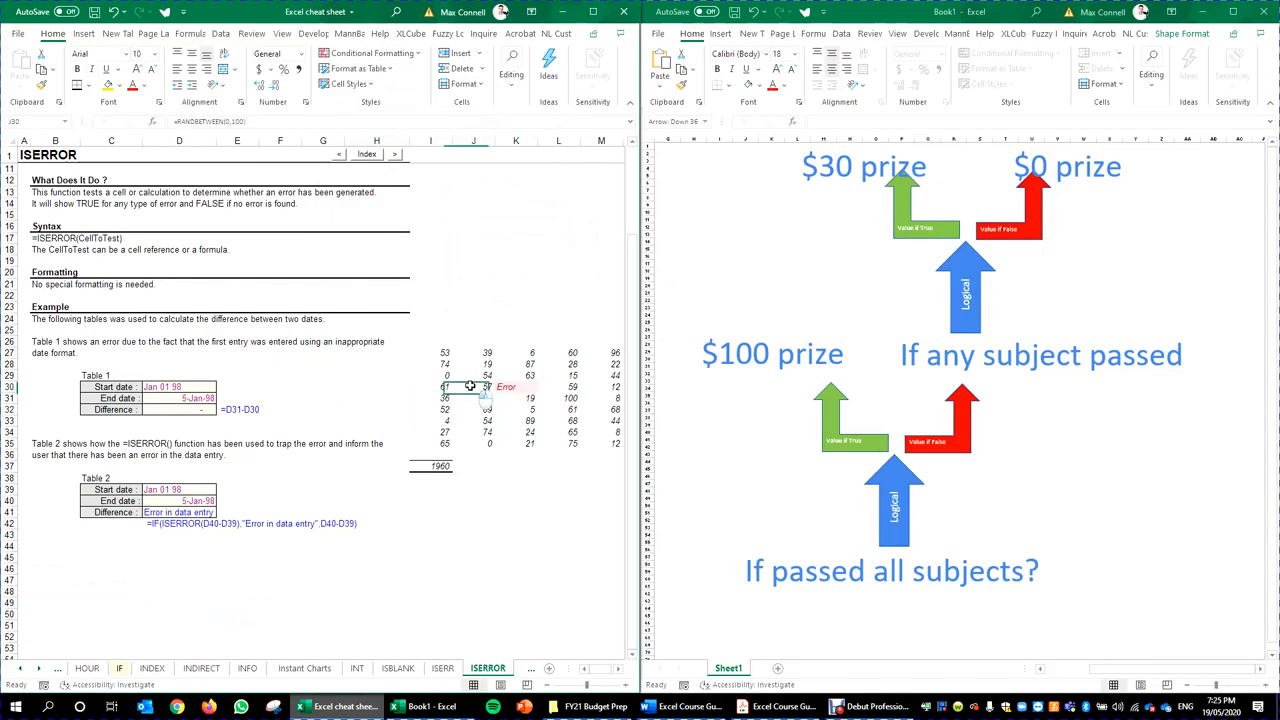
{"action": "left_click_drag", "start_coordinate": [470, 386], "coordinate": [607, 456]}
{"action": "left_click_drag", "start_coordinate": [441, 365], "coordinate": [470, 389]}
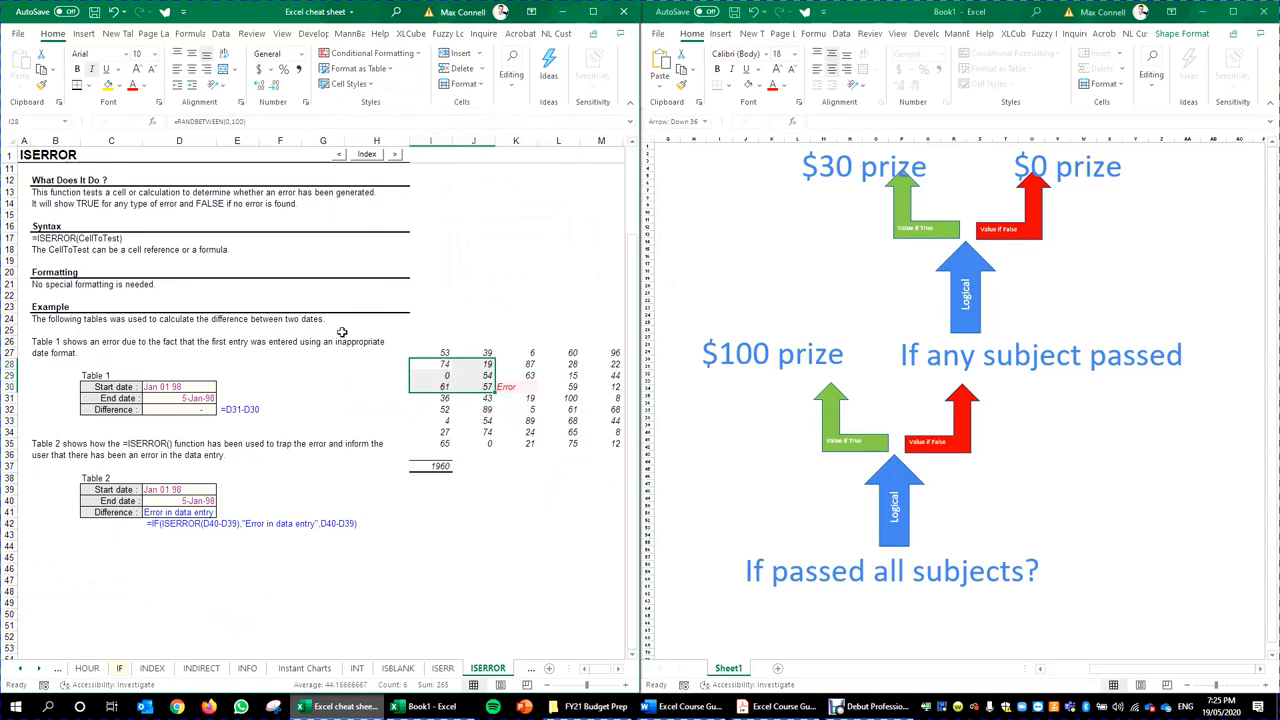
{"action": "left_click", "coordinate": [296, 384]}
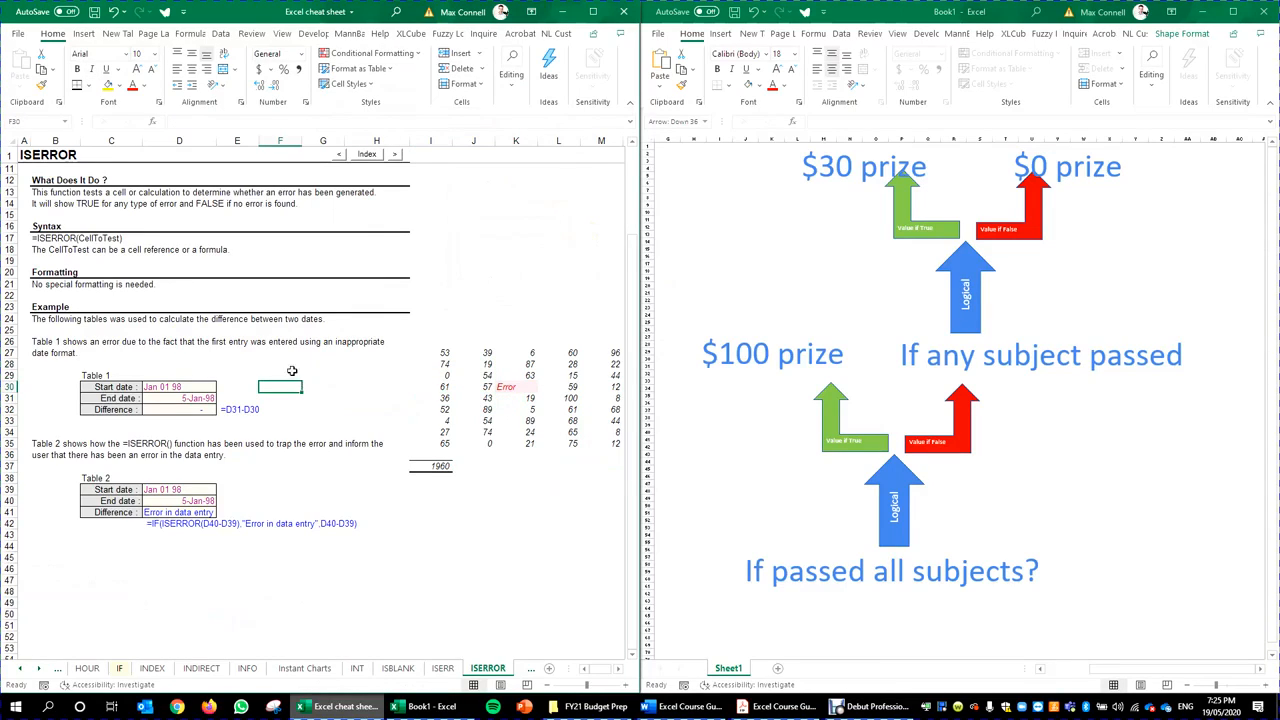
{"action": "left_click", "coordinate": [424, 330]}
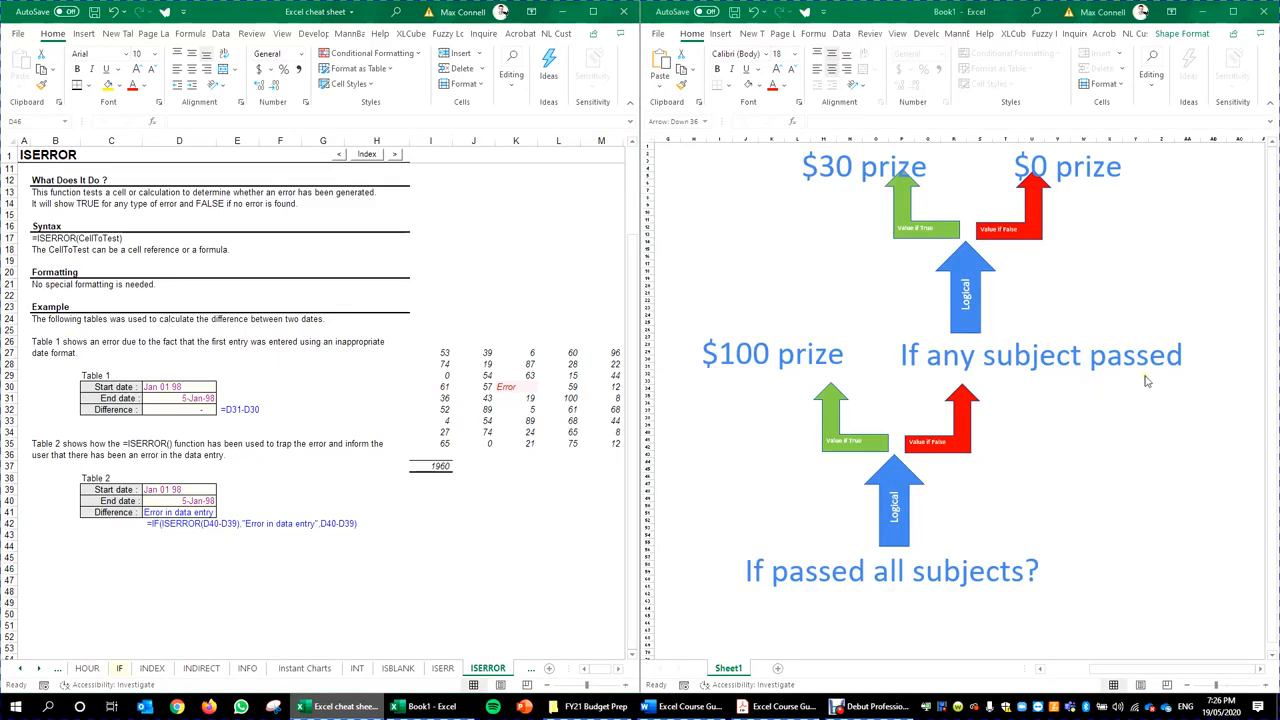
Step: Review the question, logical test and value-if-true arrow in the lower part of the prize diagram
{"action": "left_click", "coordinate": [932, 531]}
{"action": "left_click", "coordinate": [849, 526]}
{"action": "double_click", "coordinate": [886, 573]}
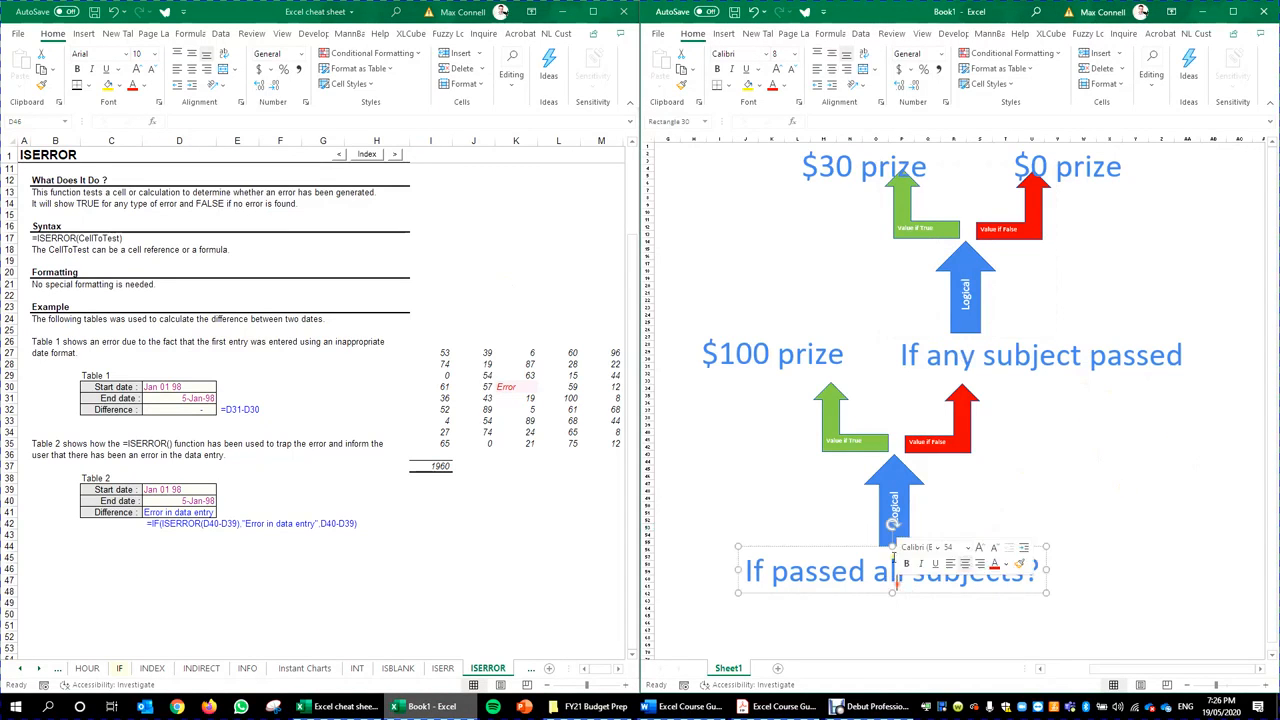
{"action": "left_click", "coordinate": [923, 511]}
{"action": "left_click", "coordinate": [888, 537]}
{"action": "left_click", "coordinate": [900, 532]}
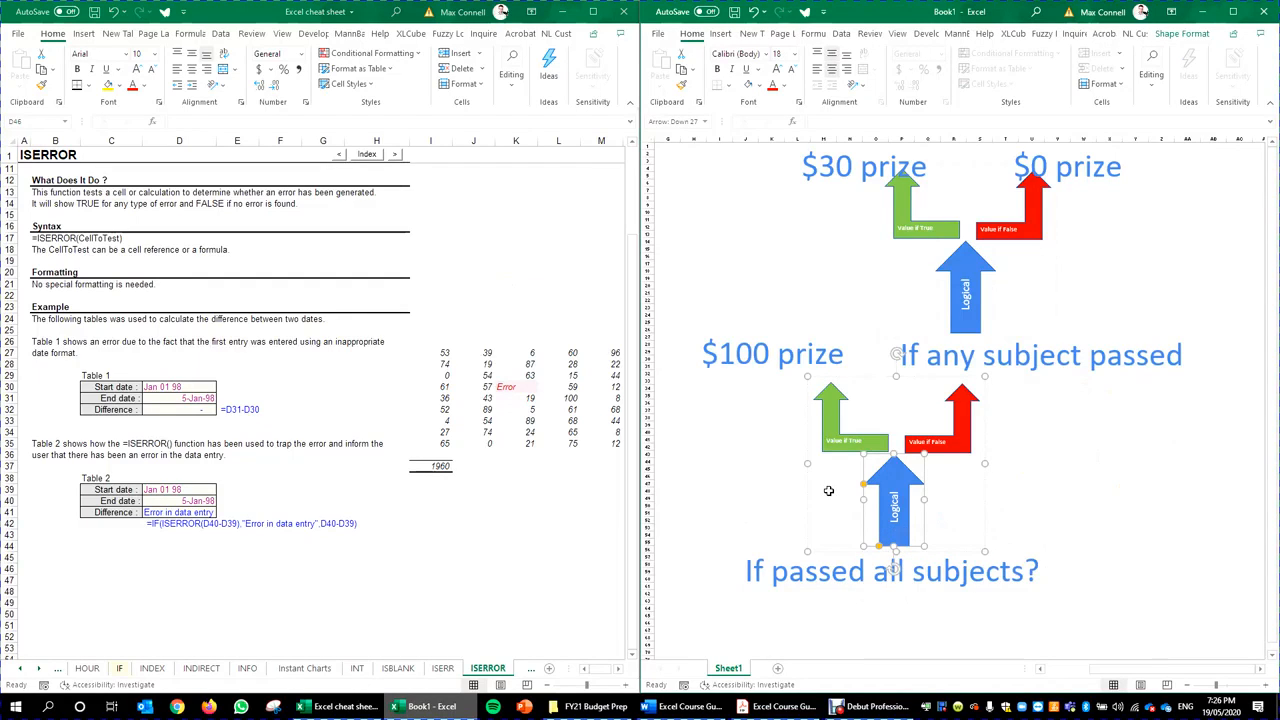
{"action": "left_click", "coordinate": [775, 464]}
{"action": "left_click", "coordinate": [849, 438]}
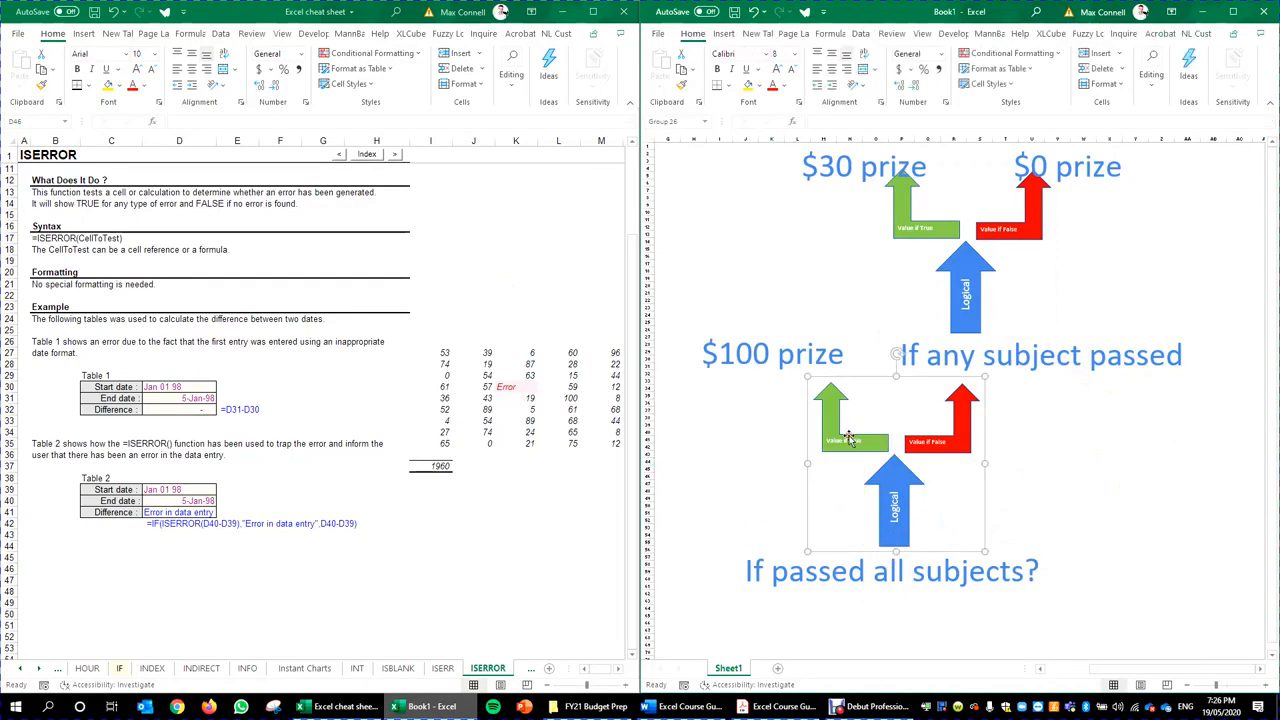
{"action": "left_click", "coordinate": [846, 457]}
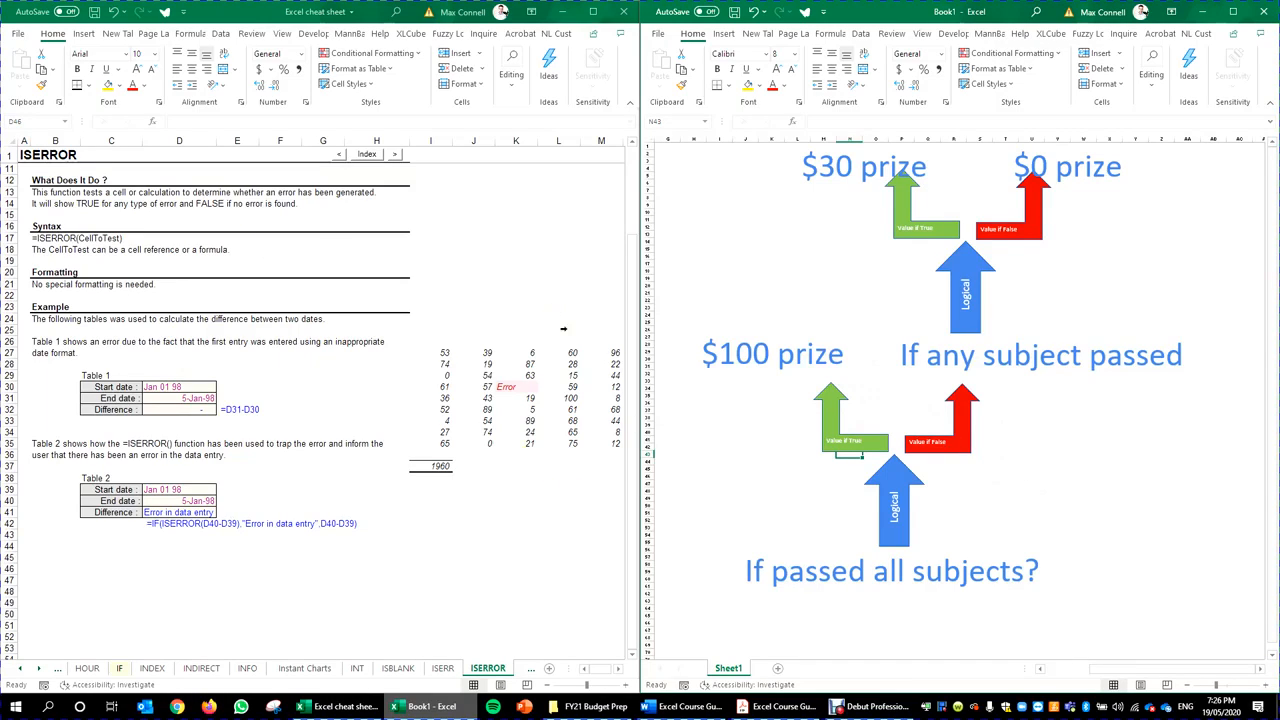
Step: Inspect the IFERROR formula in K30 of the ISERROR sheet
{"action": "left_click", "coordinate": [1118, 462]}
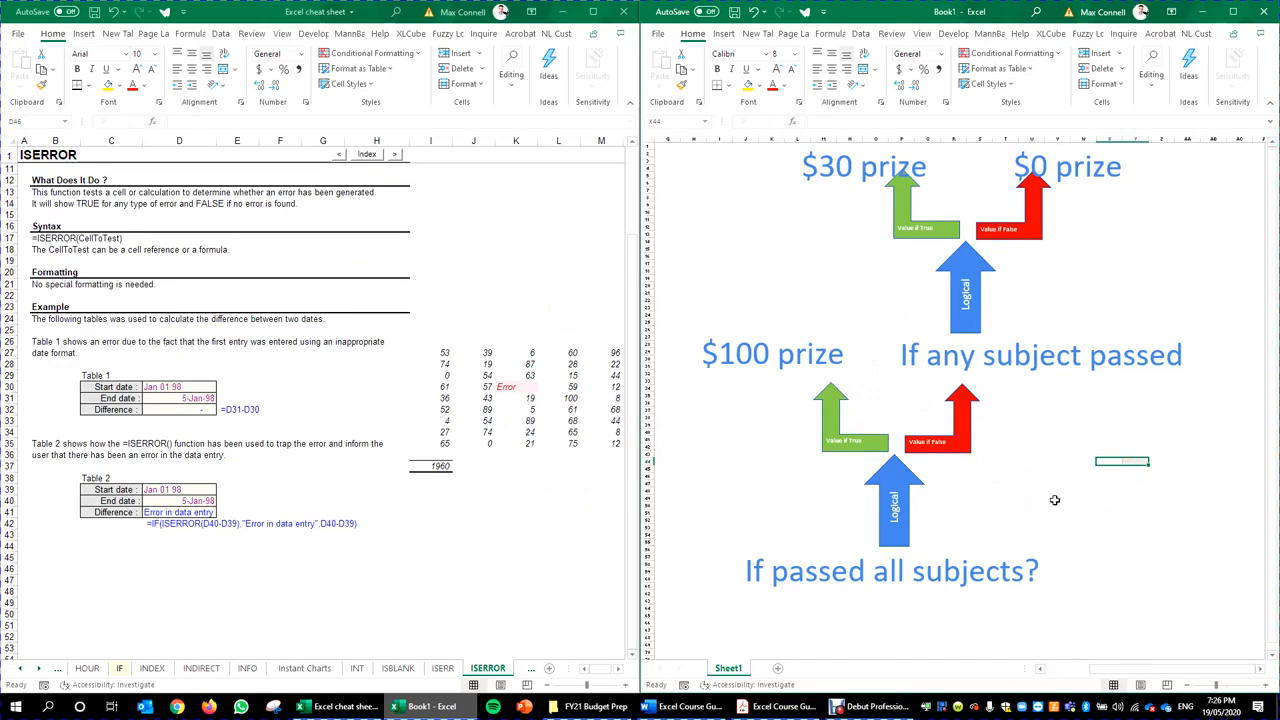
{"action": "double_click", "coordinate": [515, 387]}
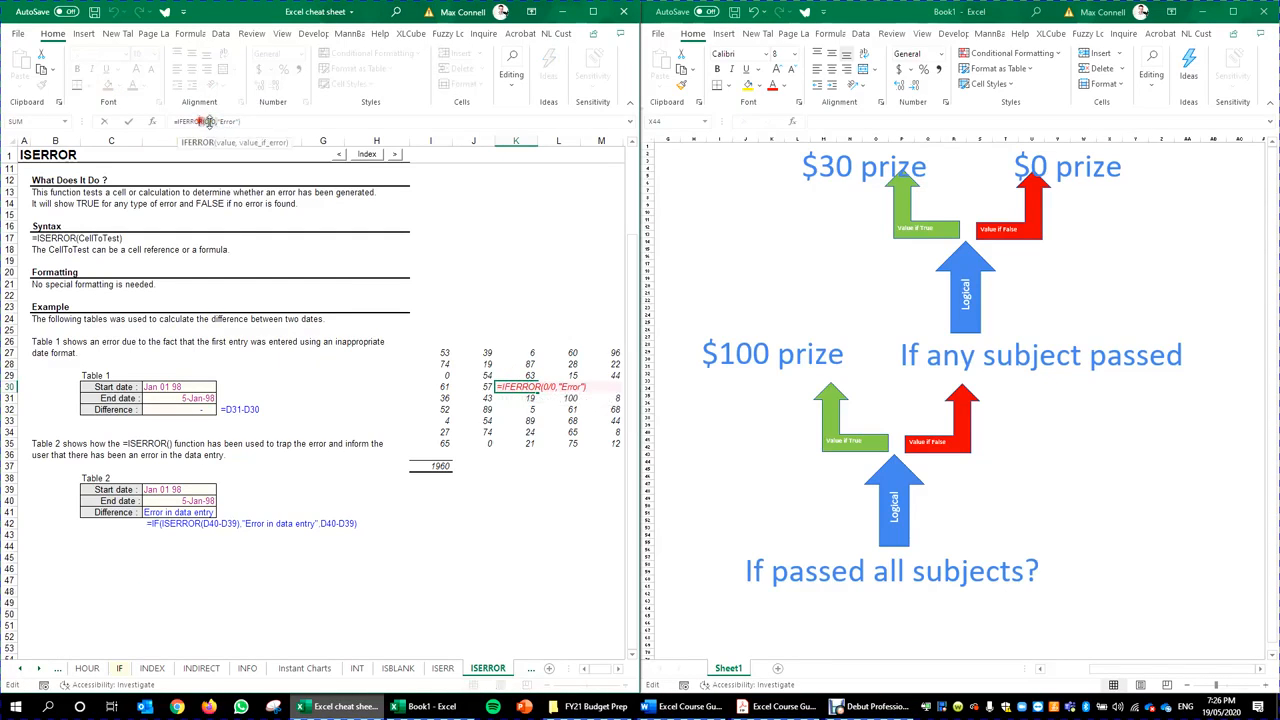
{"action": "key", "text": "Escape"}
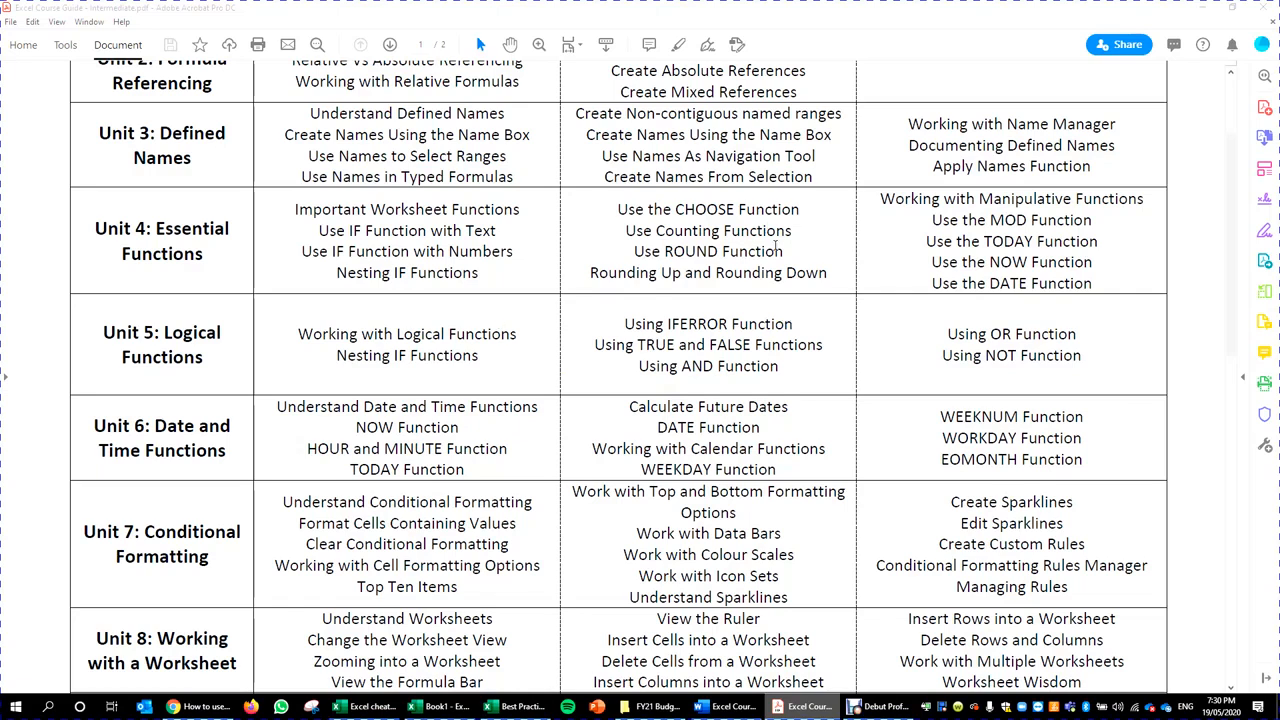
Step: Review the course guide's TRUE and FALSE functions topic against the value-if-true and value-if-false arrows in the prize diagram
{"action": "left_click_drag", "start_coordinate": [826, 345], "coordinate": [615, 346]}
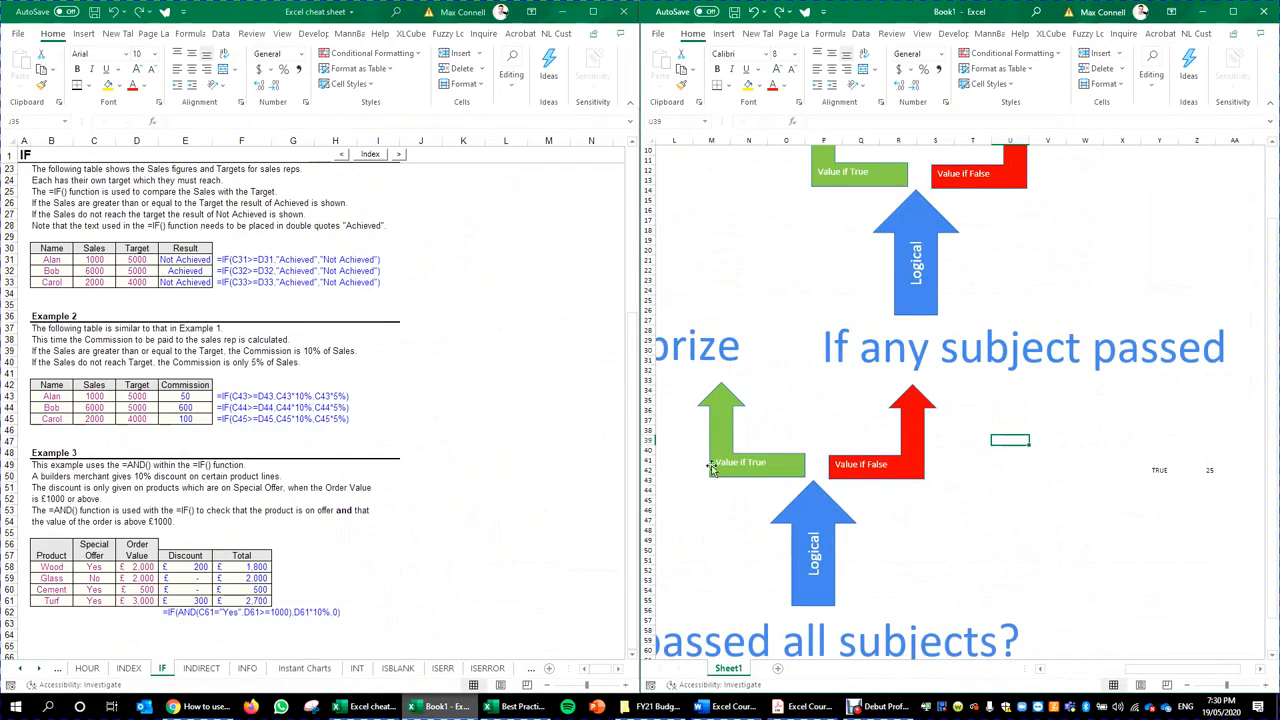
{"action": "left_click", "coordinate": [735, 489]}
{"action": "left_click", "coordinate": [728, 470]}
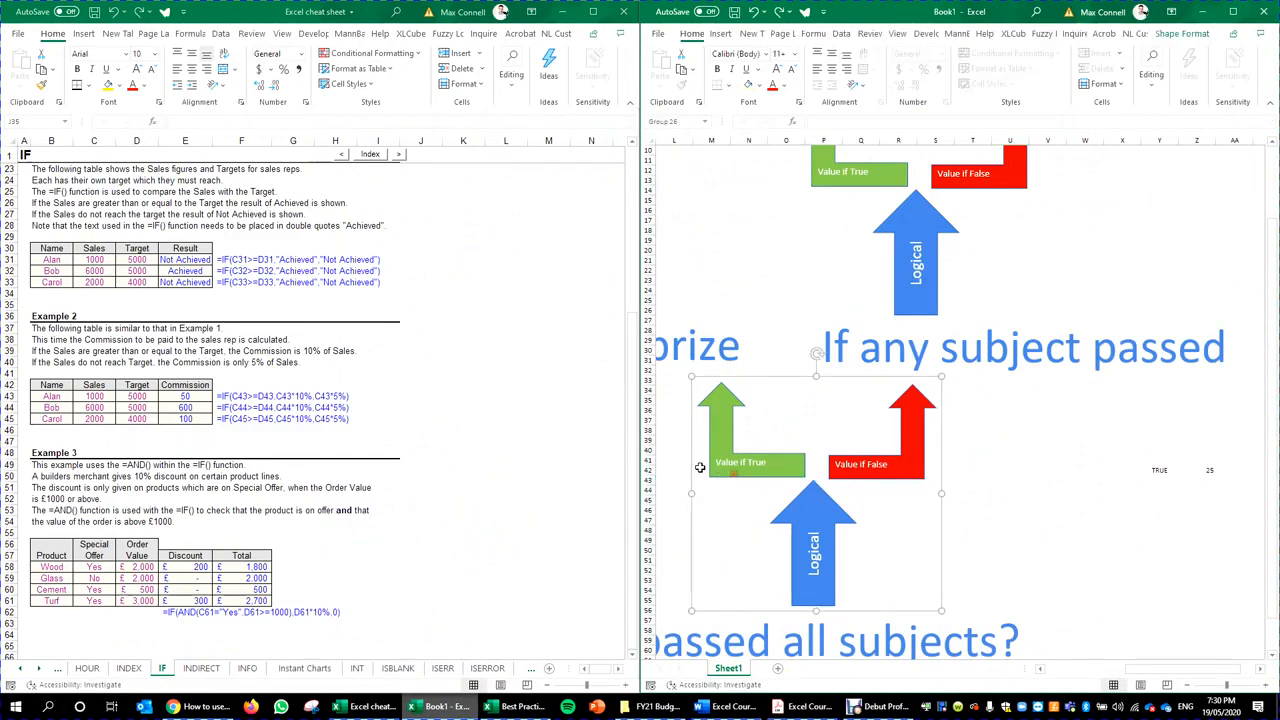
{"action": "left_click", "coordinate": [701, 468]}
{"action": "left_click", "coordinate": [731, 474]}
{"action": "left_click", "coordinate": [724, 473]}
{"action": "left_click", "coordinate": [690, 486]}
{"action": "left_click", "coordinate": [768, 470]}
{"action": "left_click", "coordinate": [863, 474]}
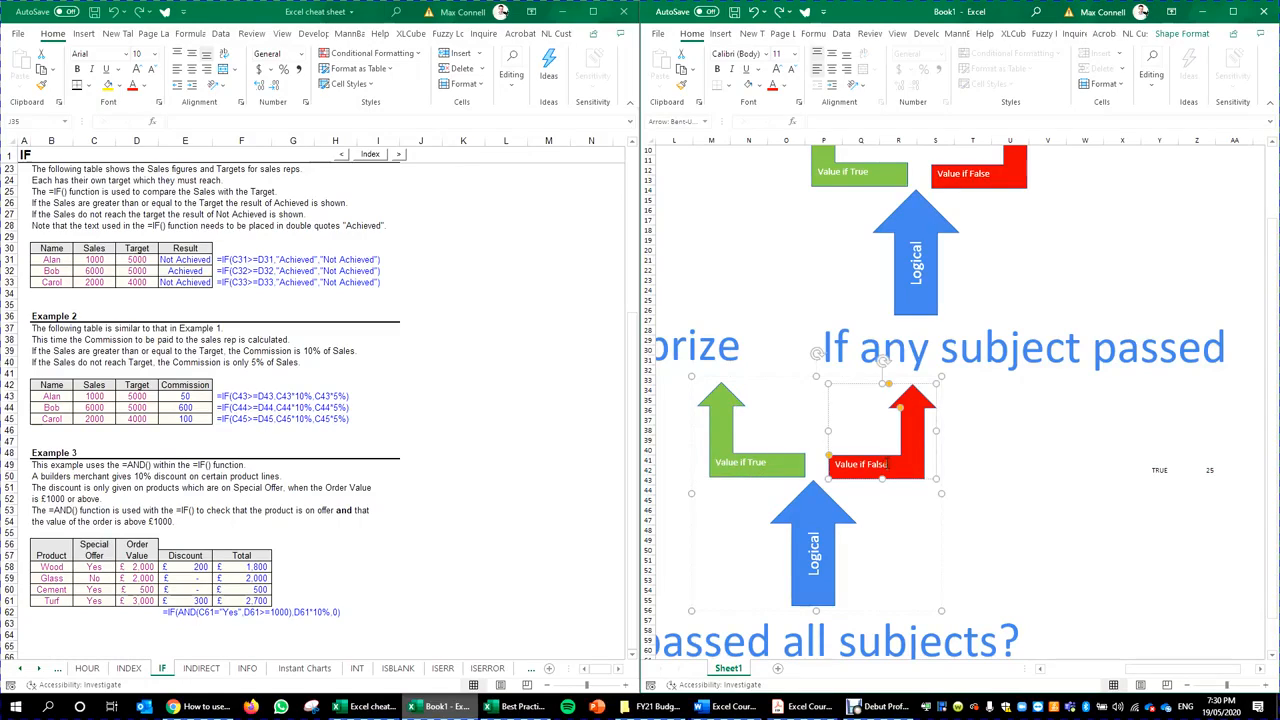
Step: Replace the value-if-true text in E31's IF formula on the IF sheet with TRUE
{"action": "left_click", "coordinate": [187, 277]}
{"action": "double_click", "coordinate": [184, 262]}
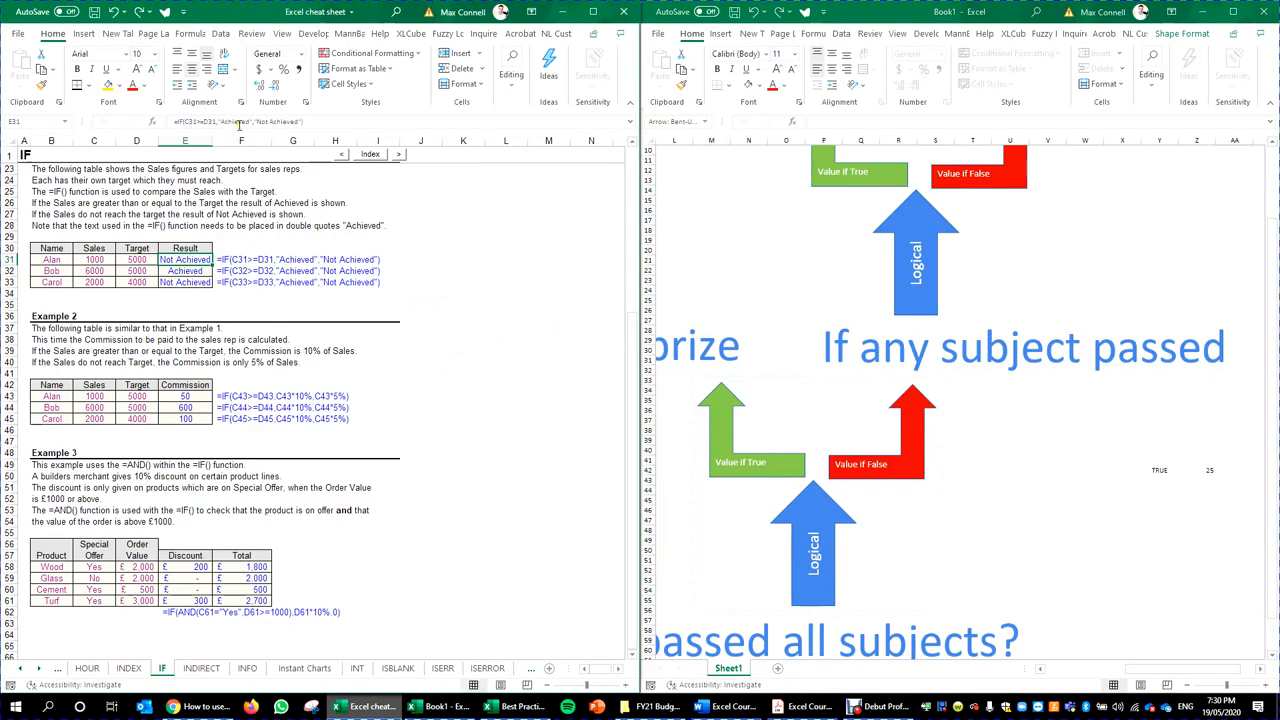
{"action": "key", "text": "BackSpace"}
{"action": "key", "text": "BackSpace"}
{"action": "key", "text": "BackSpace"}
{"action": "key", "text": "BackSpace"}
{"action": "key", "text": "BackSpace"}
{"action": "key", "text": "BackSpace"}
{"action": "key", "text": "BackSpace"}
{"action": "key", "text": "BackSpace"}
{"action": "key", "text": "BackSpace"}
{"action": "key", "text": "BackSpace"}
{"action": "key", "text": "BackSpace"}
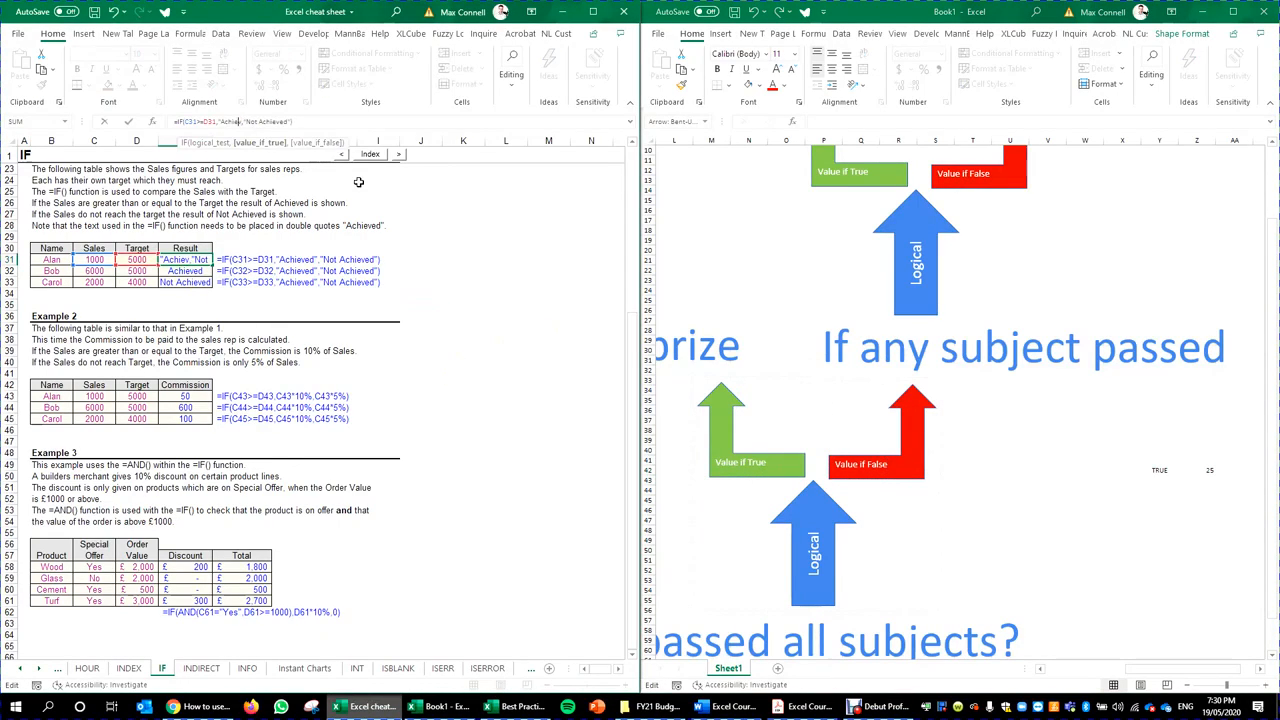
{"action": "key", "text": "BackSpace"}
{"action": "type", "text": "true"}
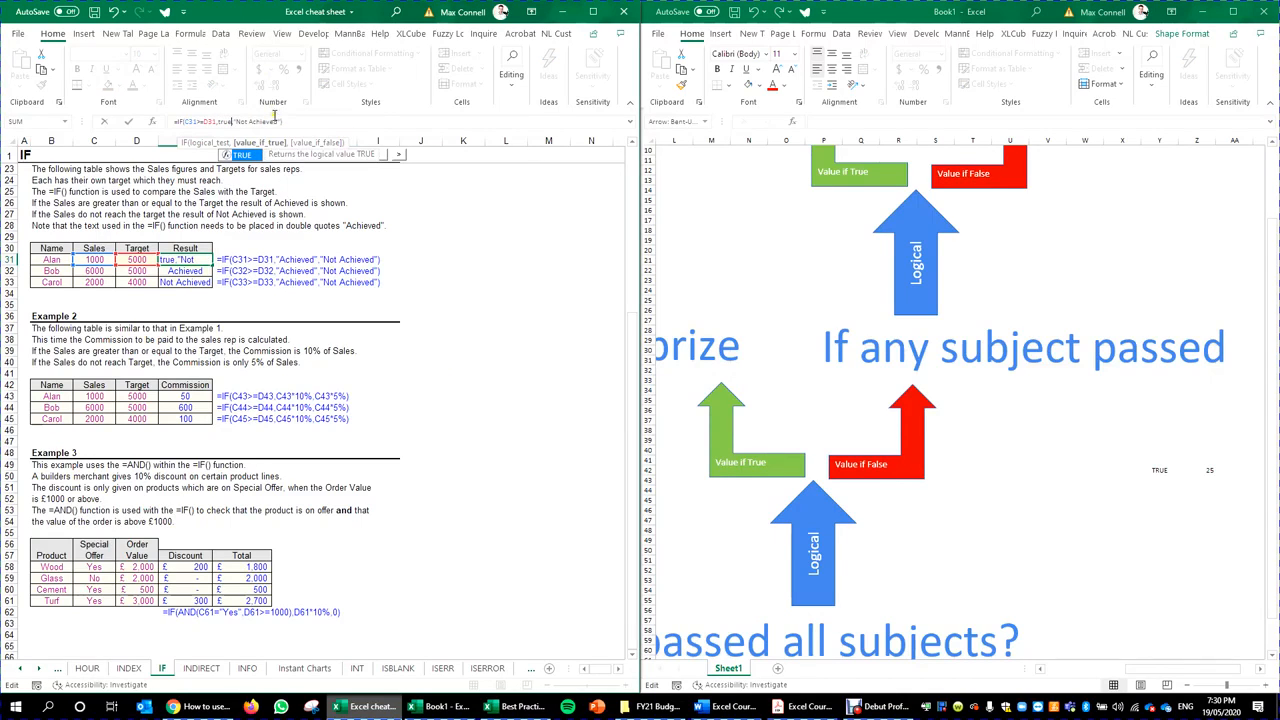
Step: Replace the value-if-false text in E31's IF formula with FALSE and commit the formula
{"action": "left_click", "coordinate": [280, 119]}
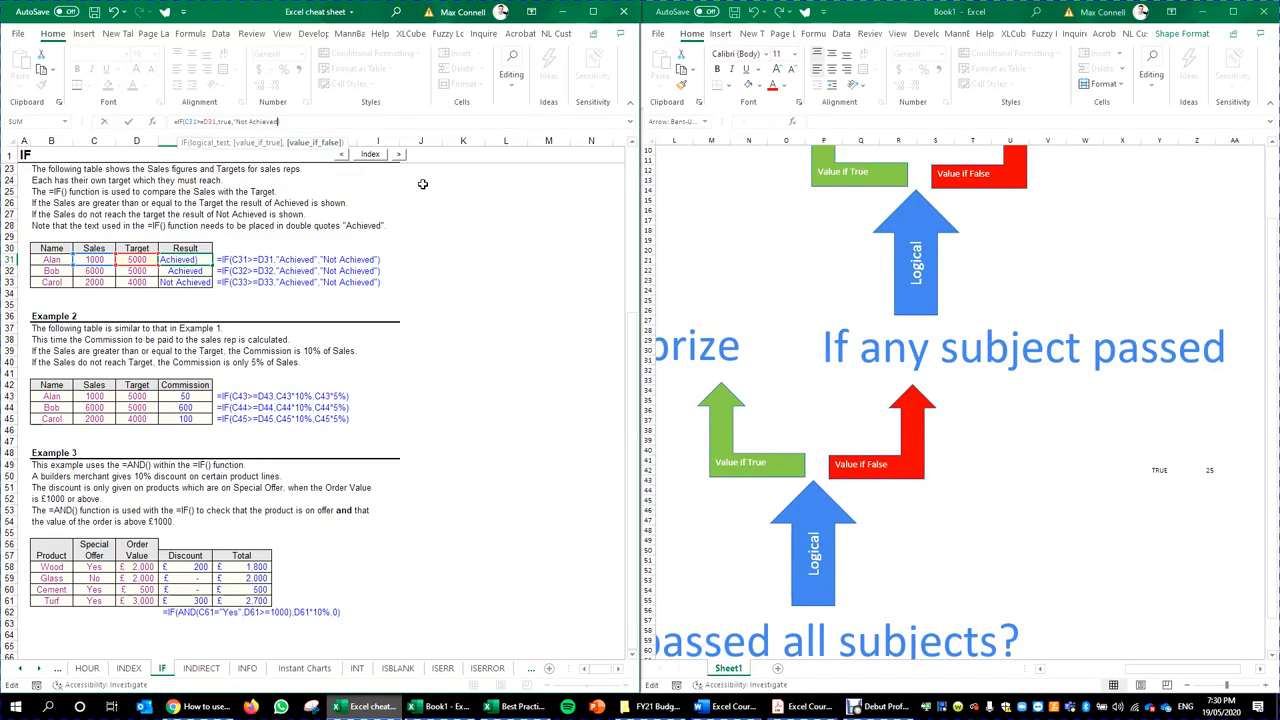
{"action": "key", "text": "BackSpace"}
{"action": "key", "text": "BackSpace"}
{"action": "key", "text": "BackSpace"}
{"action": "key", "text": "BackSpace"}
{"action": "key", "text": "BackSpace"}
{"action": "key", "text": "BackSpace"}
{"action": "key", "text": "BackSpace"}
{"action": "key", "text": "BackSpace"}
{"action": "key", "text": "BackSpace"}
{"action": "key", "text": "BackSpace"}
{"action": "key", "text": "BackSpace"}
{"action": "key", "text": "BackSpace"}
{"action": "key", "text": "BackSpace"}
{"action": "type", "text": "false\""}
{"action": "key", "text": "BackSpace"}
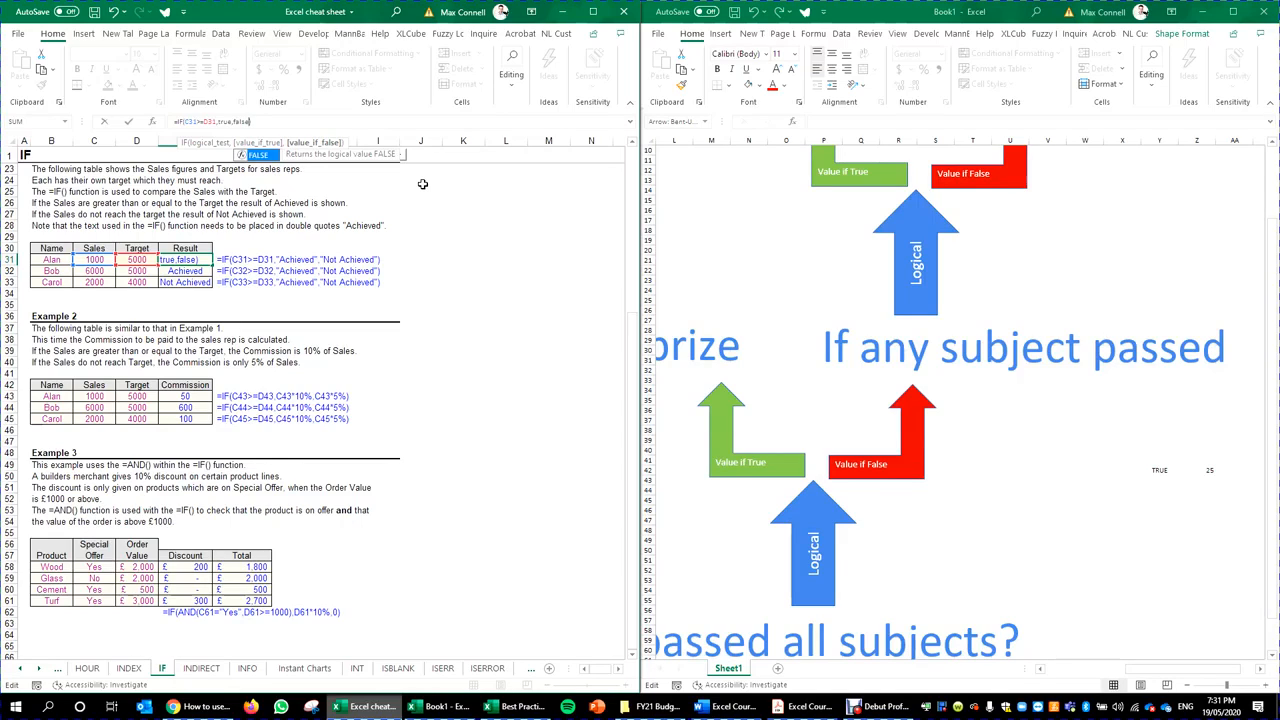
{"action": "key", "text": "ctrl+Return"}
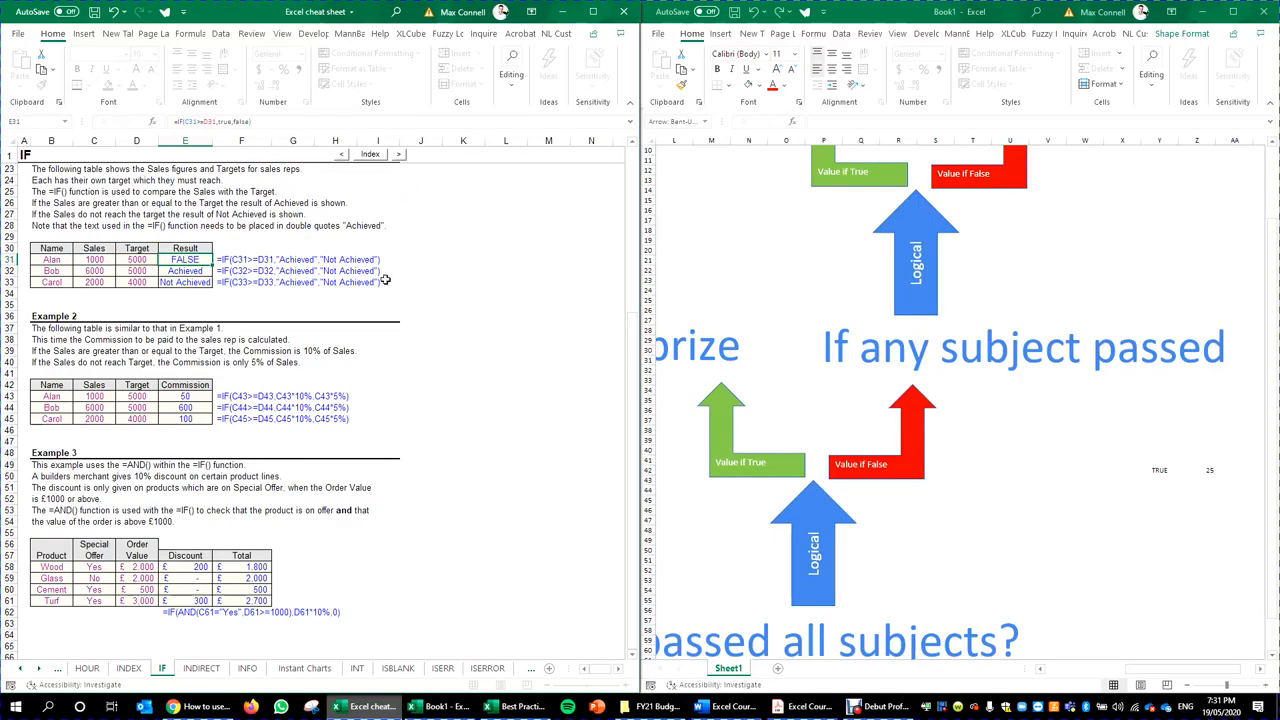
{"action": "left_click", "coordinate": [229, 121]}
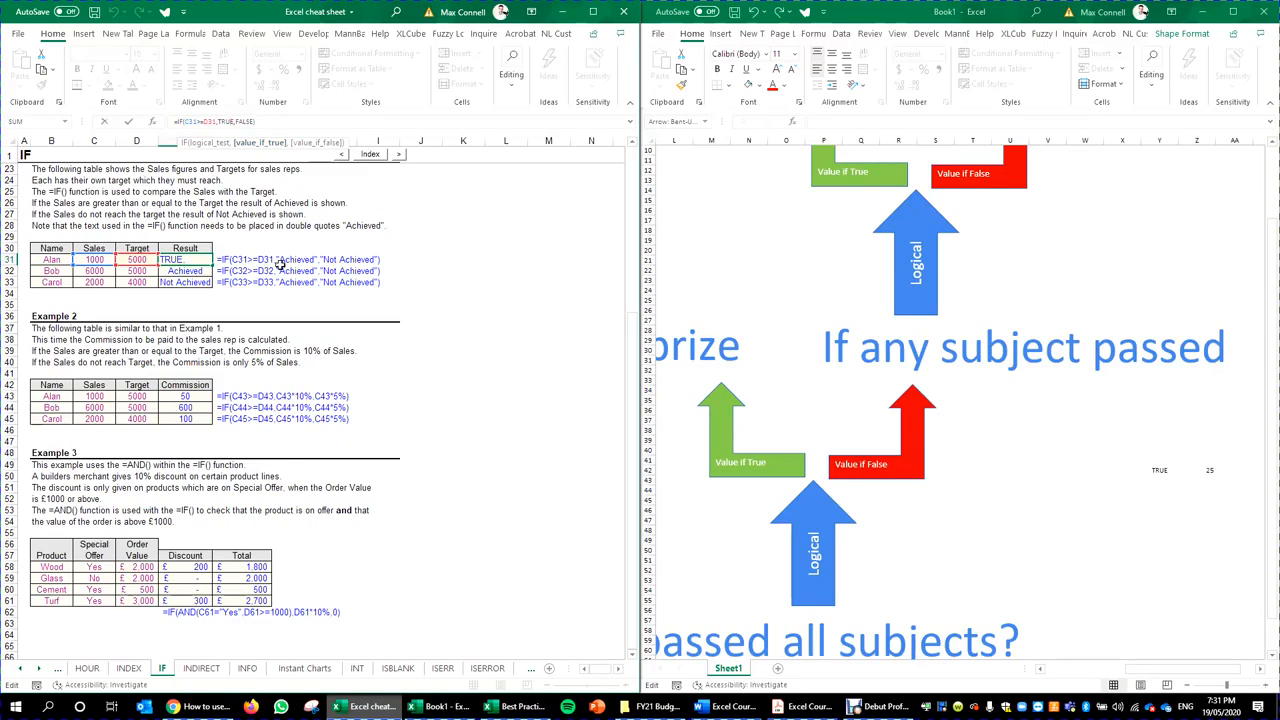
{"action": "key", "text": "ctrl+Return"}
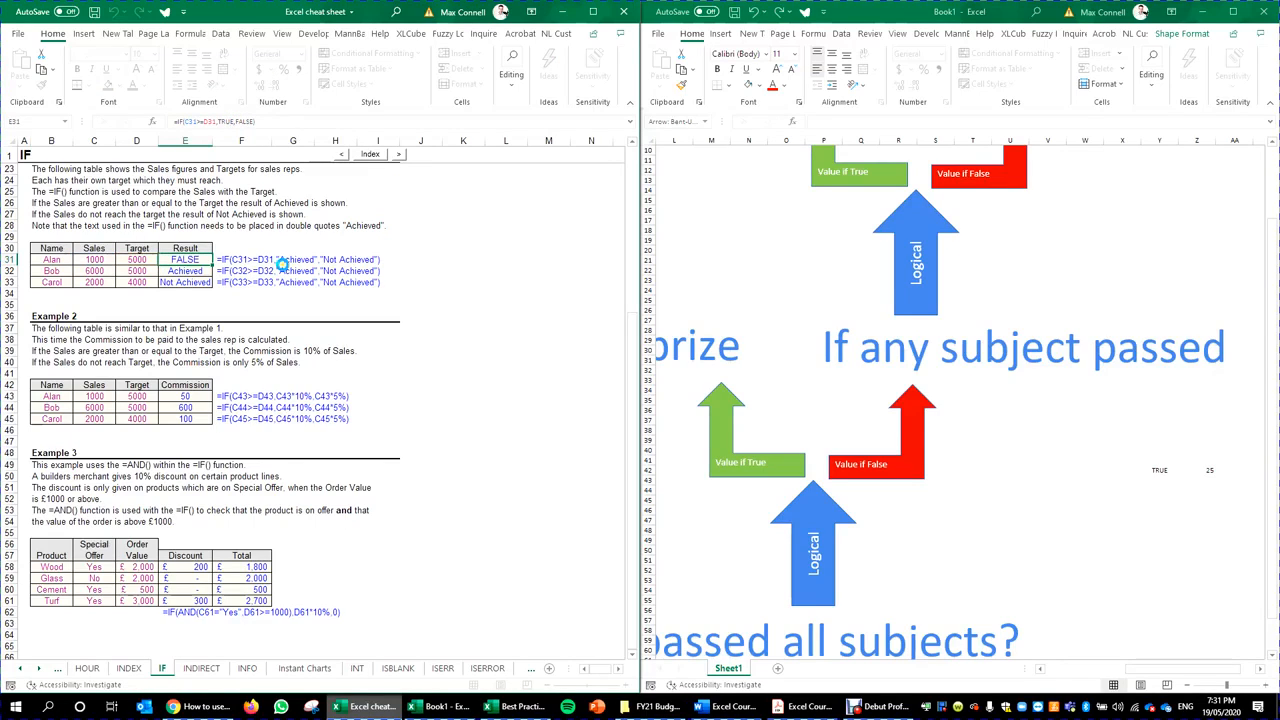
Step: Fill E31's IF formula down the Result column to E33 and check the copied cells
{"action": "double_click", "coordinate": [211, 264]}
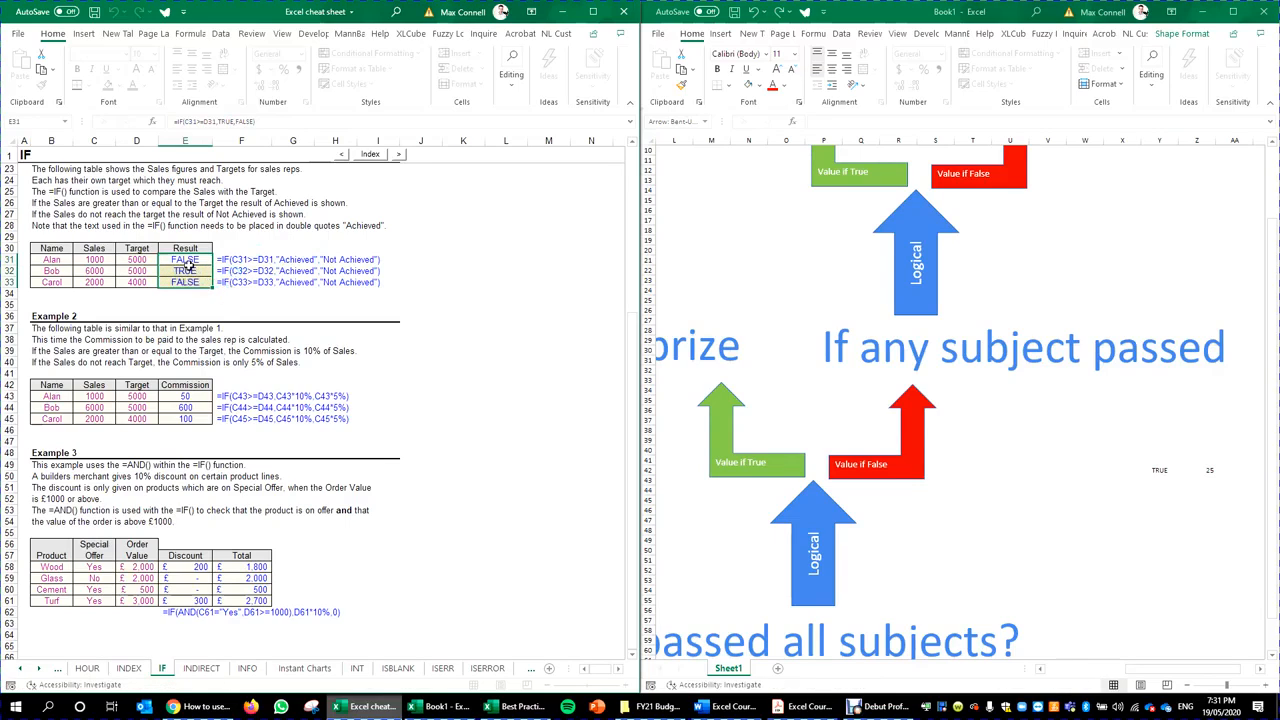
{"action": "left_click", "coordinate": [188, 270]}
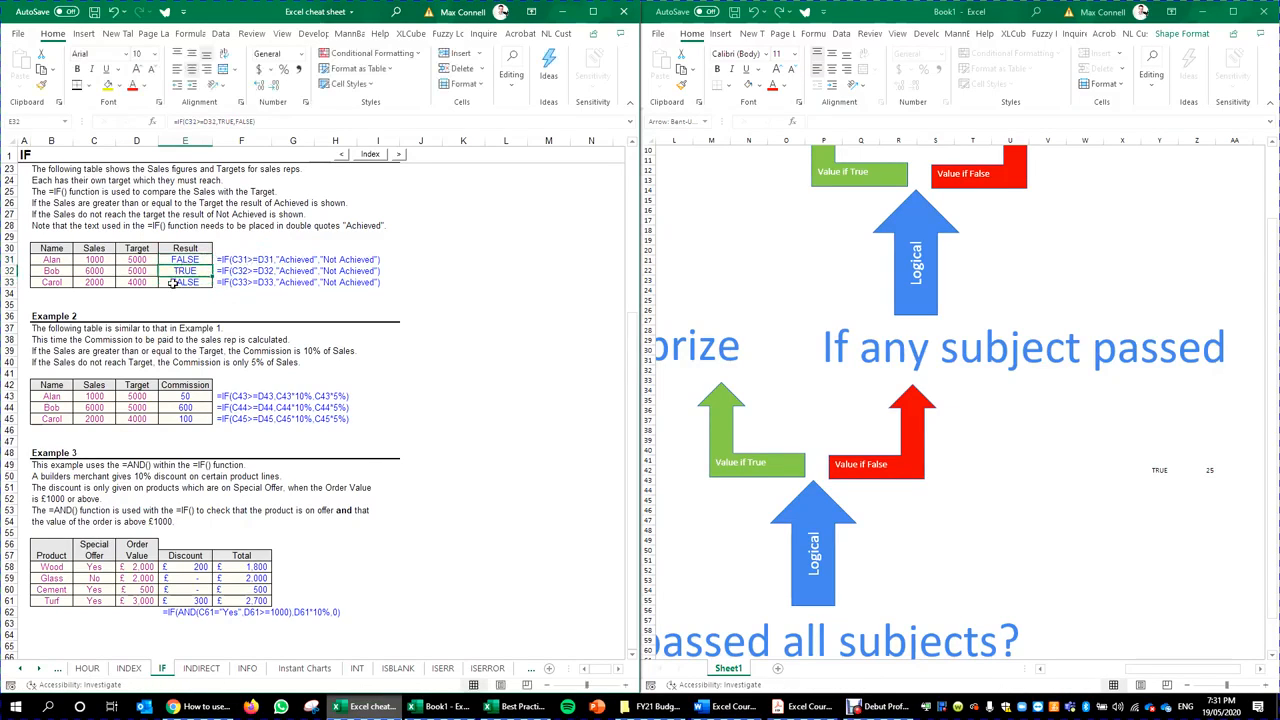
{"action": "left_click", "coordinate": [174, 284]}
{"action": "left_click", "coordinate": [174, 256]}
{"action": "left_click", "coordinate": [427, 261]}
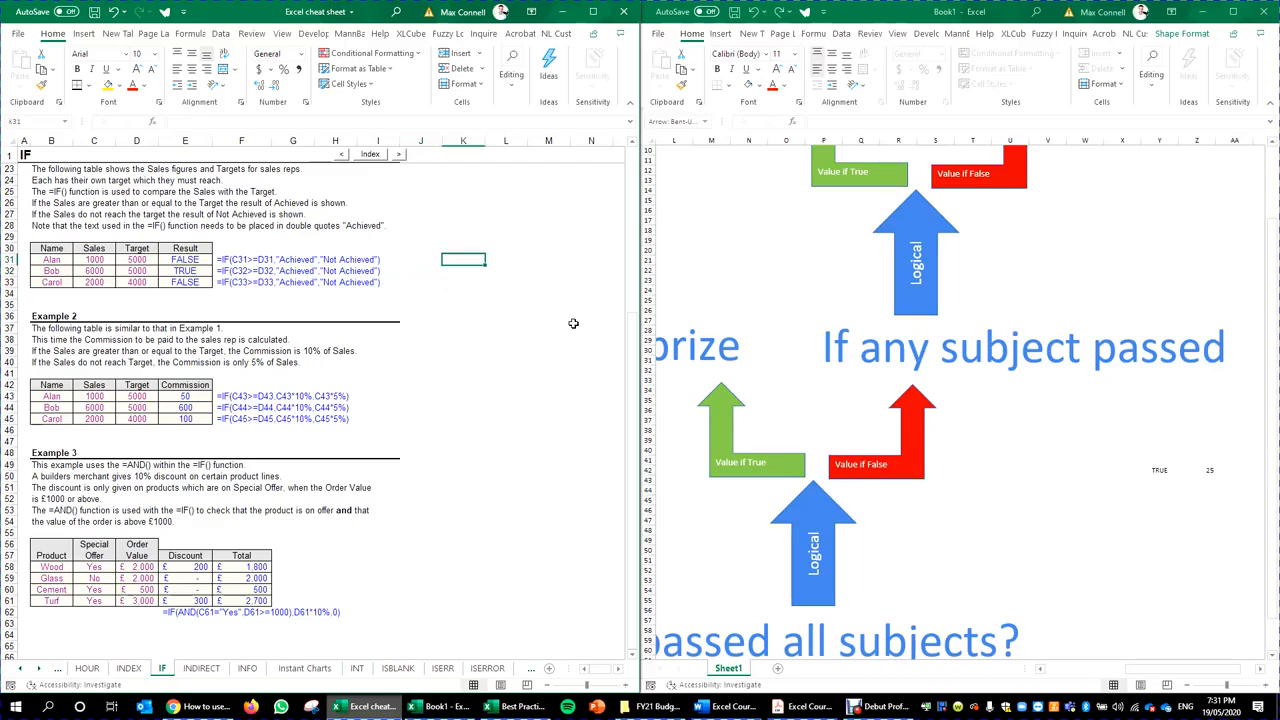
Step: Enter =E31 in K31 to reference the first logical result
{"action": "key", "text": "Right"}
{"action": "type", "text": "="}
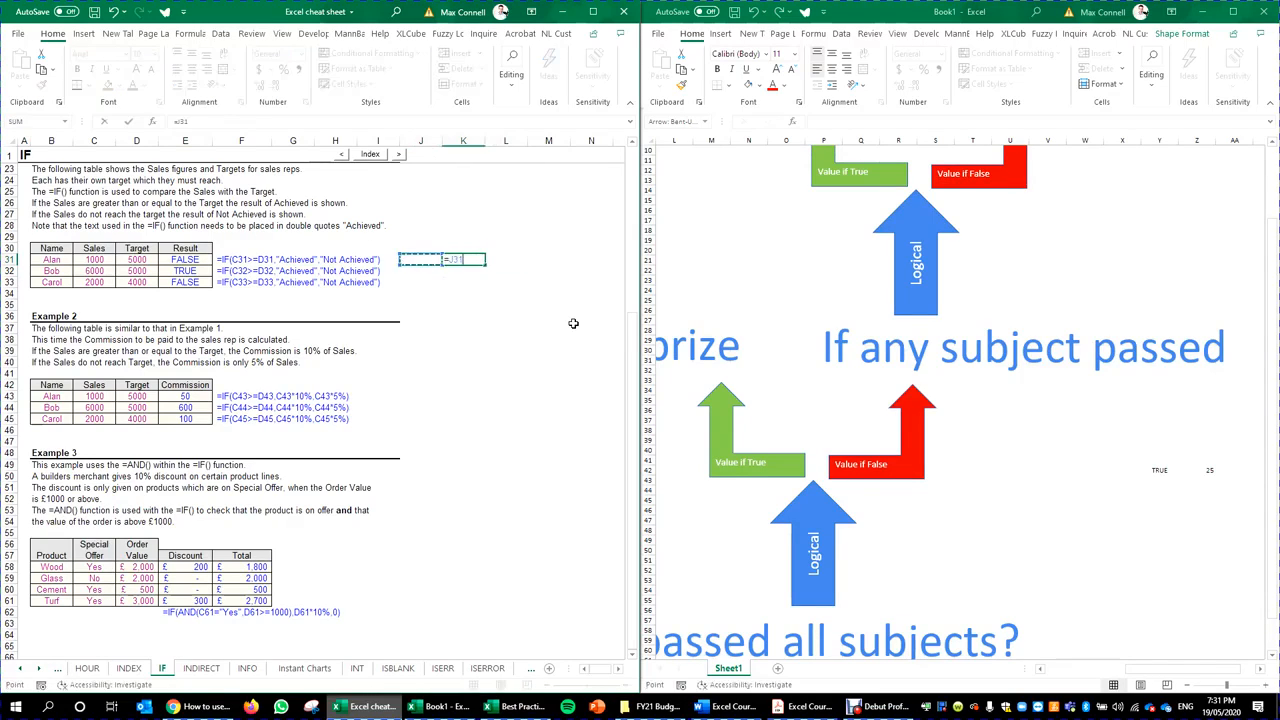
{"action": "key", "text": "Left"}
{"action": "key", "text": "Left"}
{"action": "key", "text": "Left"}
{"action": "key", "text": "Left"}
{"action": "key", "text": "Left"}
{"action": "key", "text": "Left"}
{"action": "key", "text": "Left"}
{"action": "key", "text": "Right"}
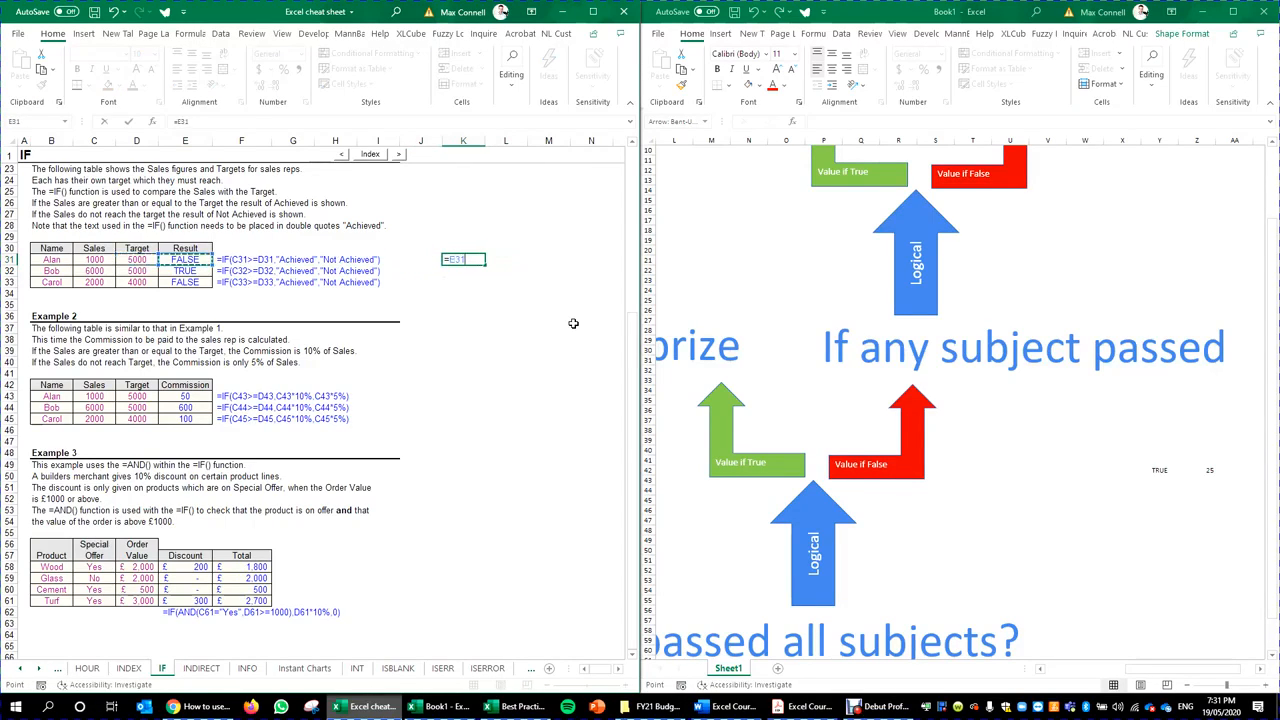
{"action": "key", "text": "ctrl+Return"}
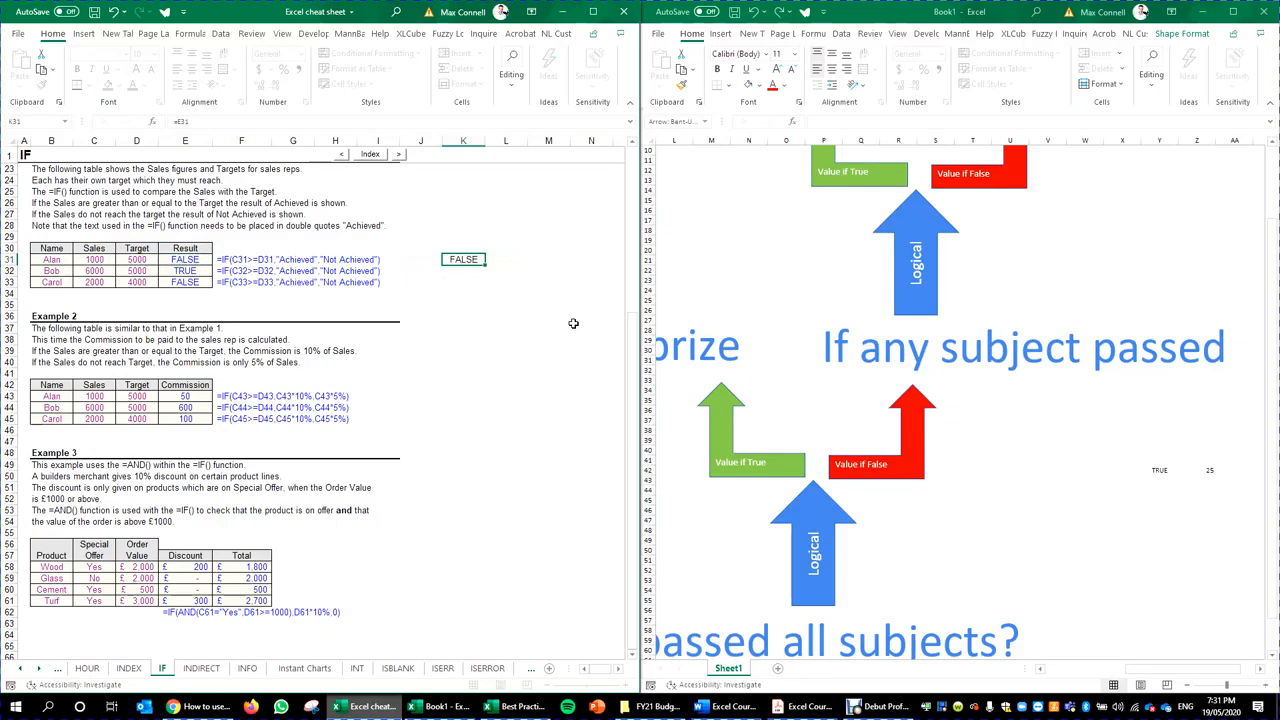
Step: Enter =E31*25 in K31 and copy the formula down to K32
{"action": "type", "text": "="}
{"action": "key", "text": "Left"}
{"action": "key", "text": "Left"}
{"action": "key", "text": "Left"}
{"action": "key", "text": "Left"}
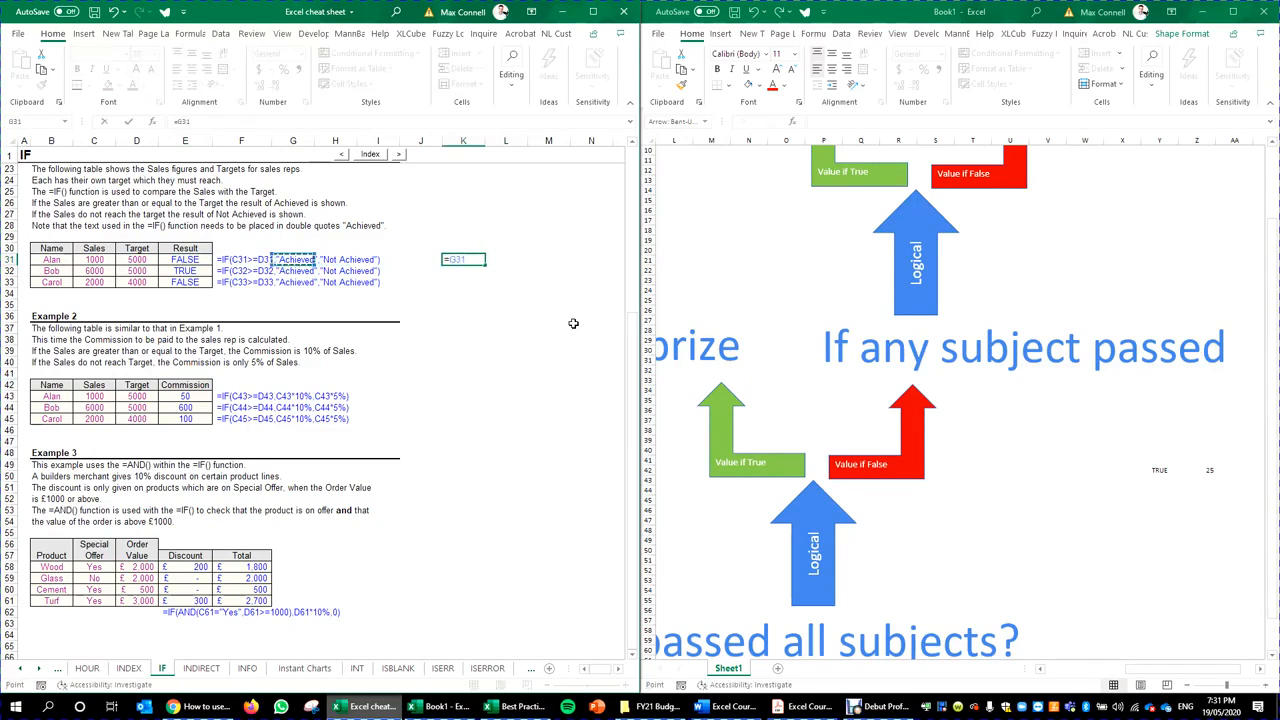
{"action": "key", "text": "Left"}
{"action": "key", "text": "Left"}
{"action": "type", "text": "*25"}
{"action": "key", "text": "ctrl+Return"}
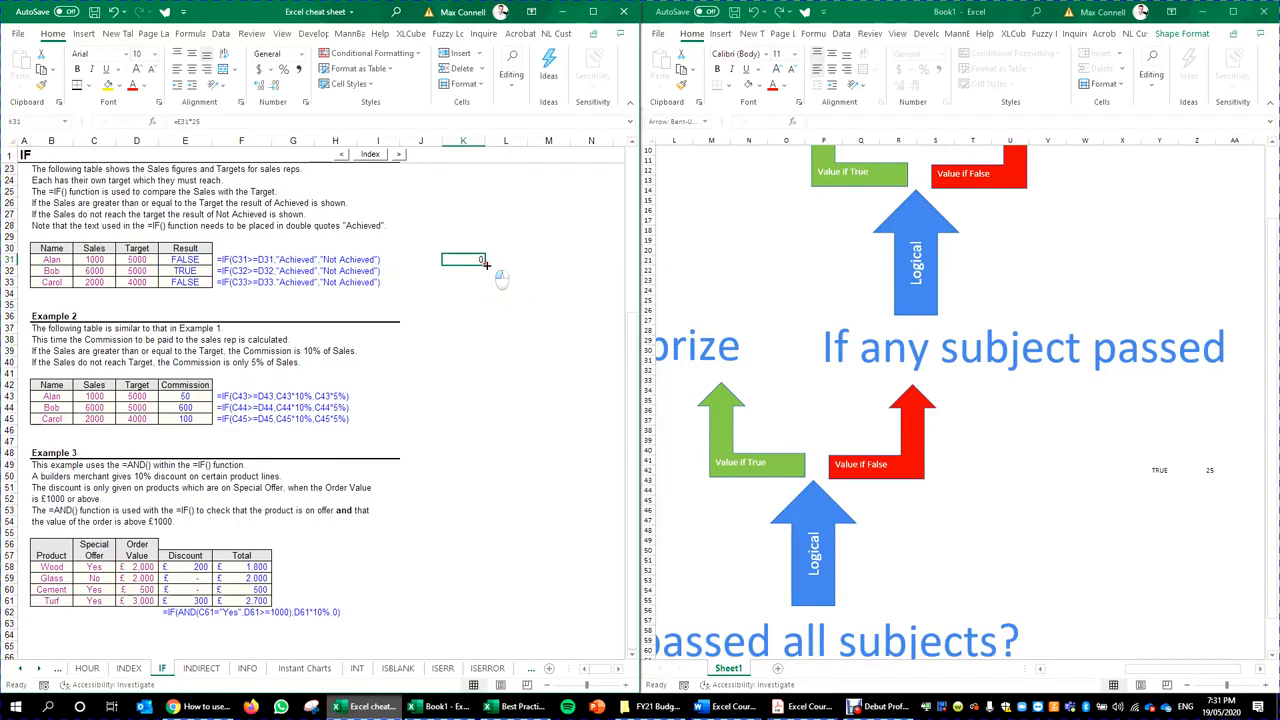
{"action": "left_click_drag", "start_coordinate": [485, 266], "coordinate": [481, 280]}
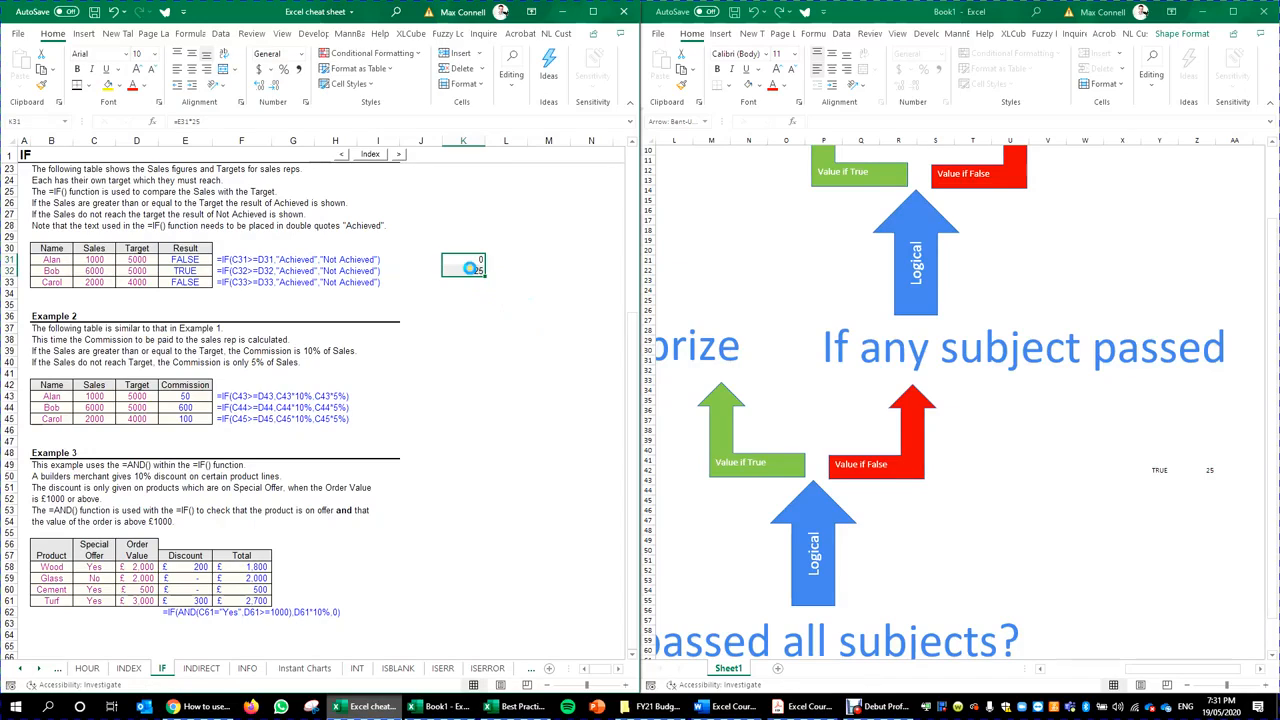
{"action": "double_click", "coordinate": [470, 270]}
{"action": "key", "text": "Escape"}
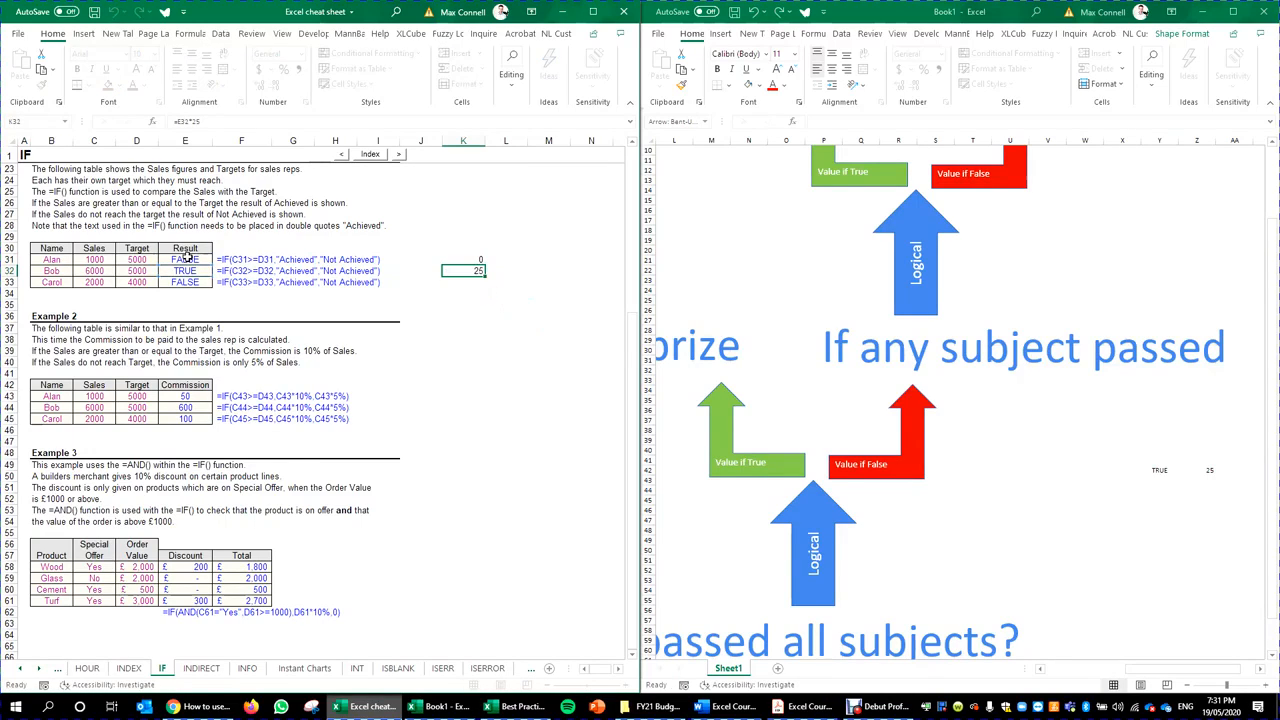
Step: Change the formula in K32 to =E32+1
{"action": "left_click_drag", "start_coordinate": [186, 260], "coordinate": [188, 280]}
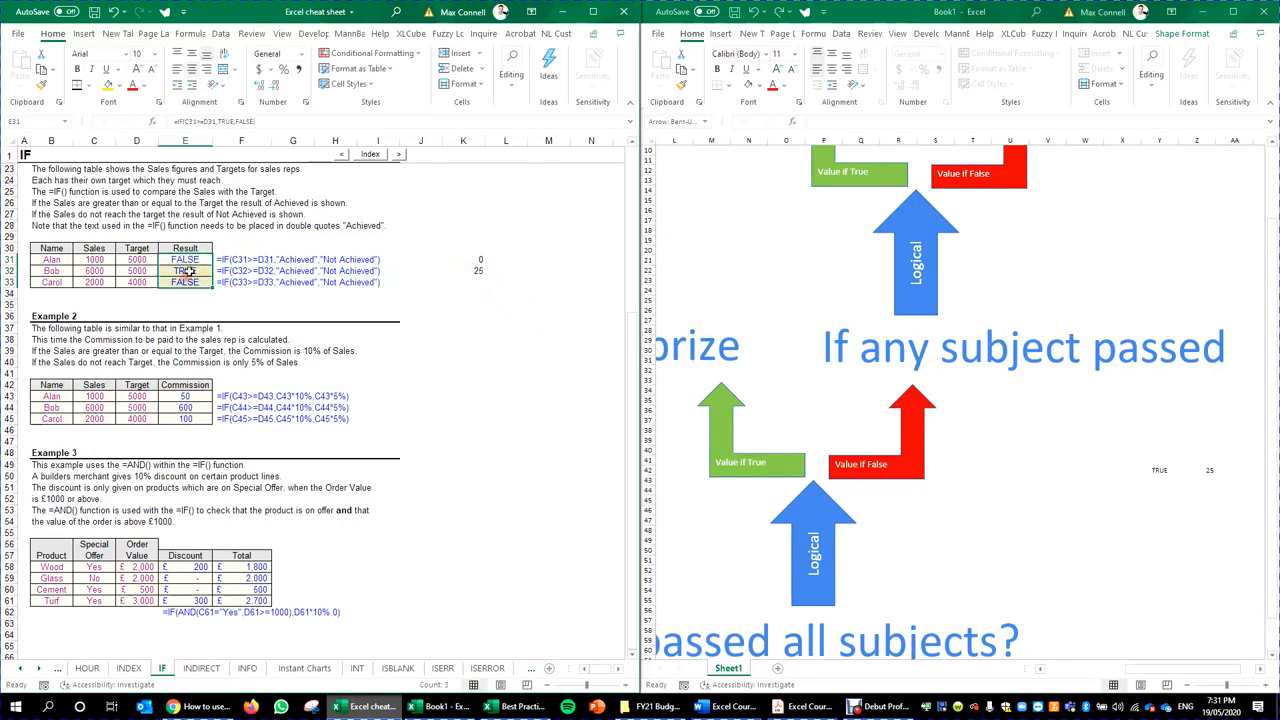
{"action": "left_click", "coordinate": [473, 268]}
{"action": "left_click", "coordinate": [263, 125]}
{"action": "key", "text": "BackSpace"}
{"action": "key", "text": "BackSpace"}
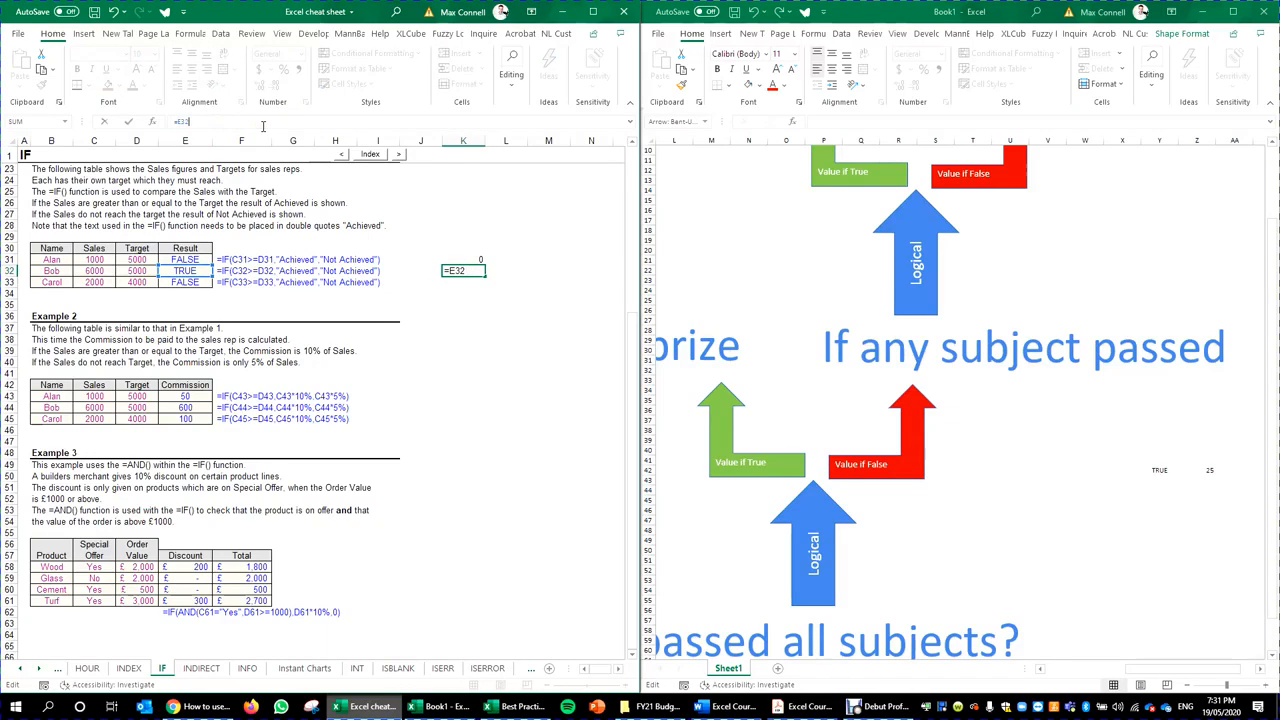
{"action": "type", "text": "+1"}
{"action": "key", "text": "Return"}
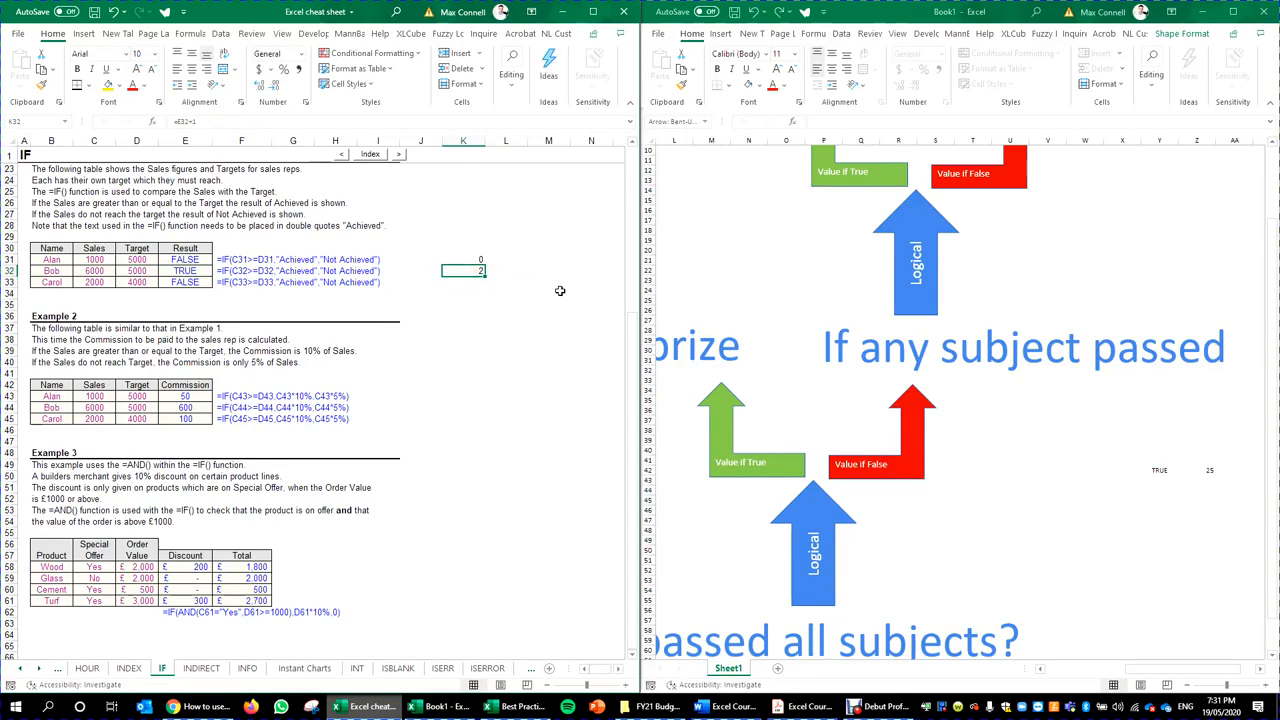
{"action": "key", "text": "Up"}
{"action": "key", "text": "Left"}
{"action": "key", "text": "Down"}
{"action": "key", "text": "Right"}
{"action": "key", "text": "Up"}
{"action": "key", "text": "Down"}
{"action": "key", "text": "Up"}
{"action": "key", "text": "Right"}
{"action": "key", "text": "Down"}
{"action": "key", "text": "Left"}
{"action": "key", "text": "Up"}
{"action": "key", "text": "Down"}
{"action": "key", "text": "Up"}
{"action": "key", "text": "Right"}
{"action": "key", "text": "Left"}
{"action": "key", "text": "Down"}
{"action": "key", "text": "Up"}
{"action": "key", "text": "Right"}
{"action": "key", "text": "Left"}
{"action": "left_click", "coordinate": [481, 270]}
{"action": "left_click", "coordinate": [113, 271]}
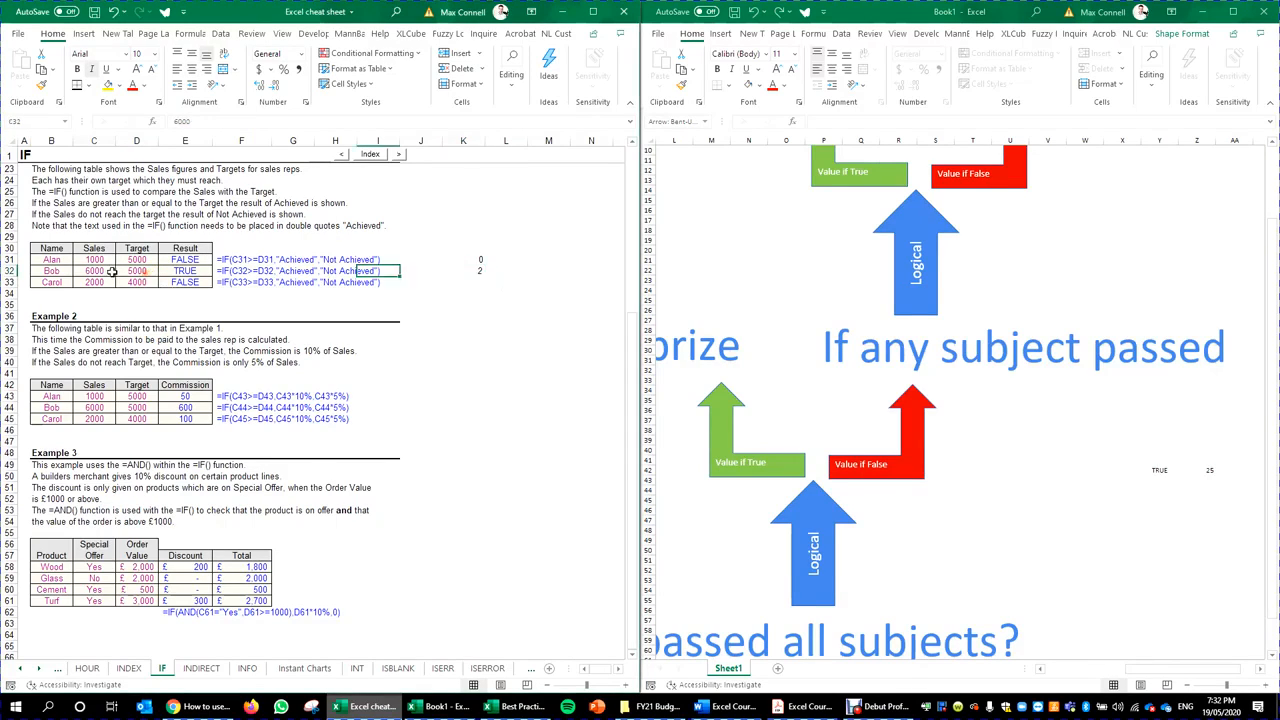
Step: Review the IF formula in E32 and the calculations based on the logical results in K31 and K32
{"action": "left_click", "coordinate": [187, 273]}
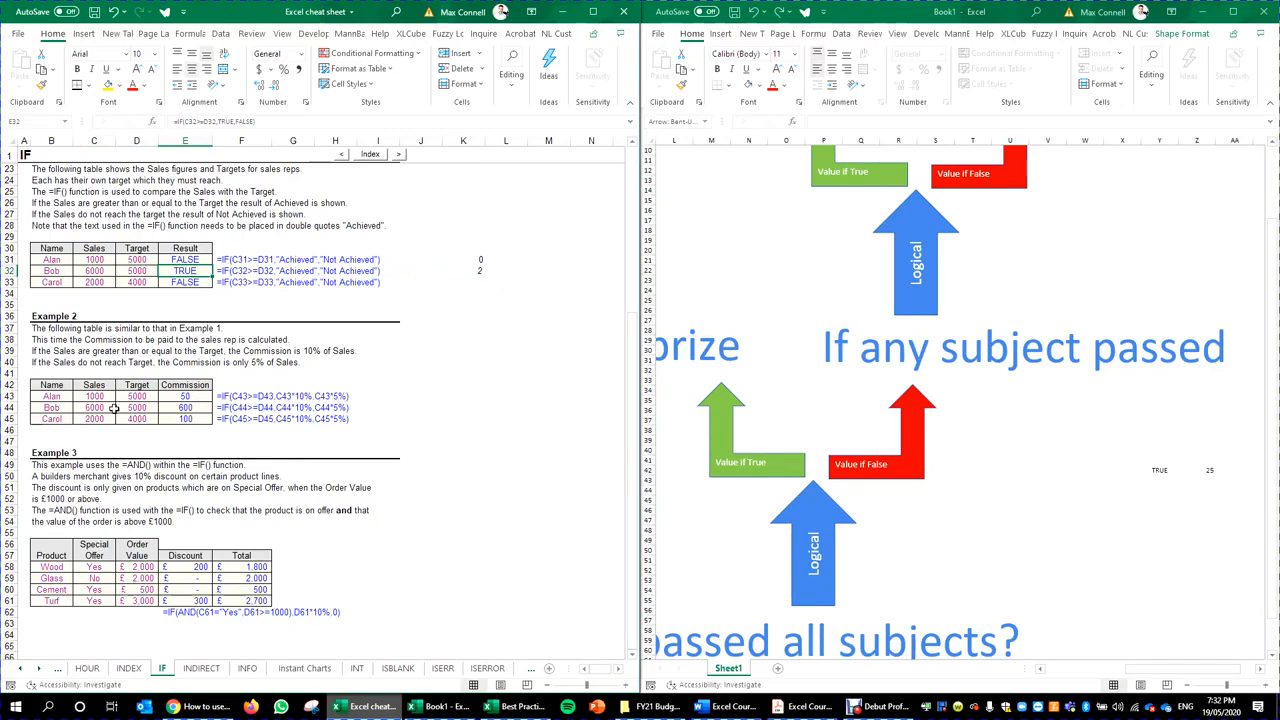
{"action": "left_click", "coordinate": [476, 272]}
{"action": "left_click", "coordinate": [458, 248]}
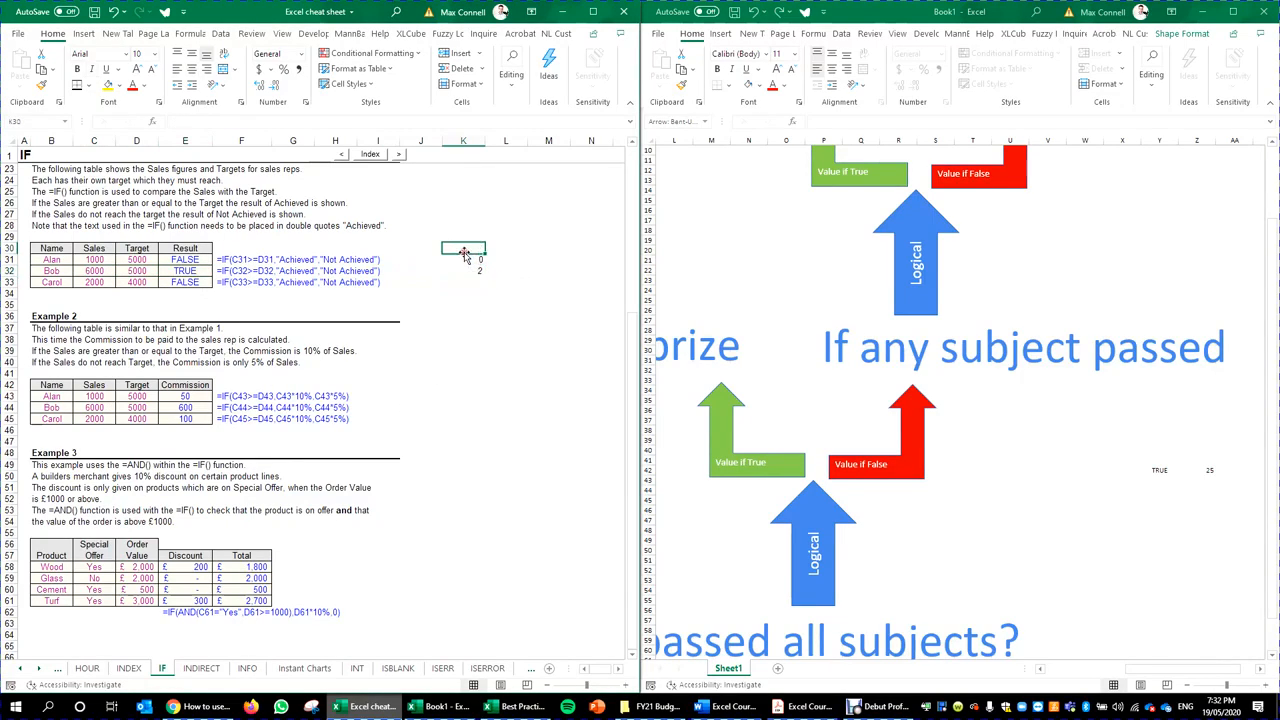
{"action": "left_click", "coordinate": [468, 261]}
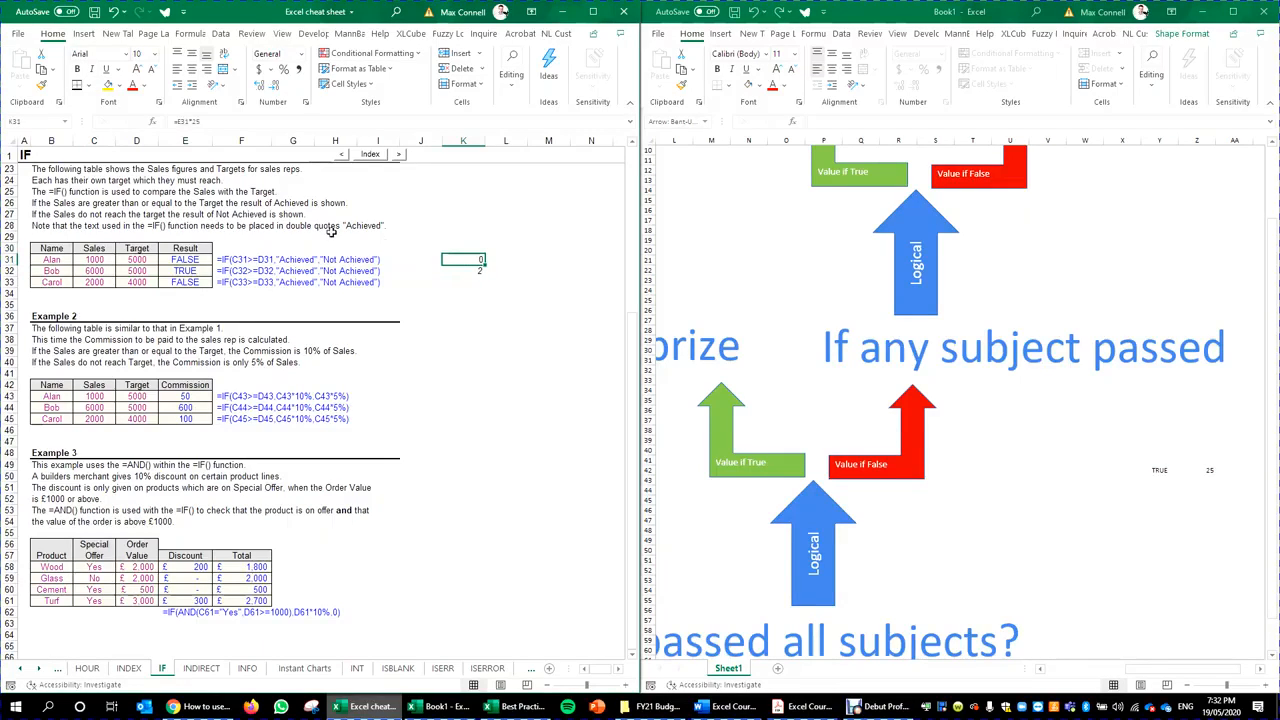
Step: Multiply the IF formula in E31 by 25000 and fill it down the Result column to E33
{"action": "left_click", "coordinate": [186, 259]}
{"action": "left_click", "coordinate": [243, 121]}
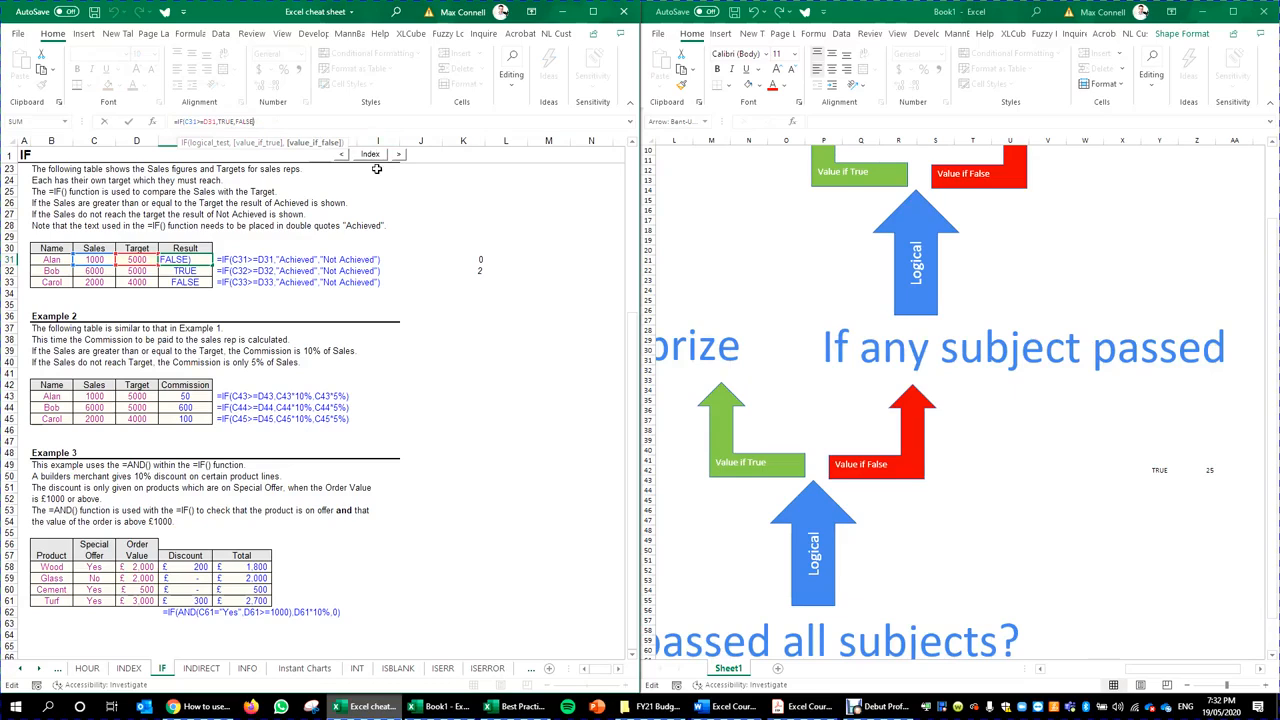
{"action": "left_click", "coordinate": [294, 117]}
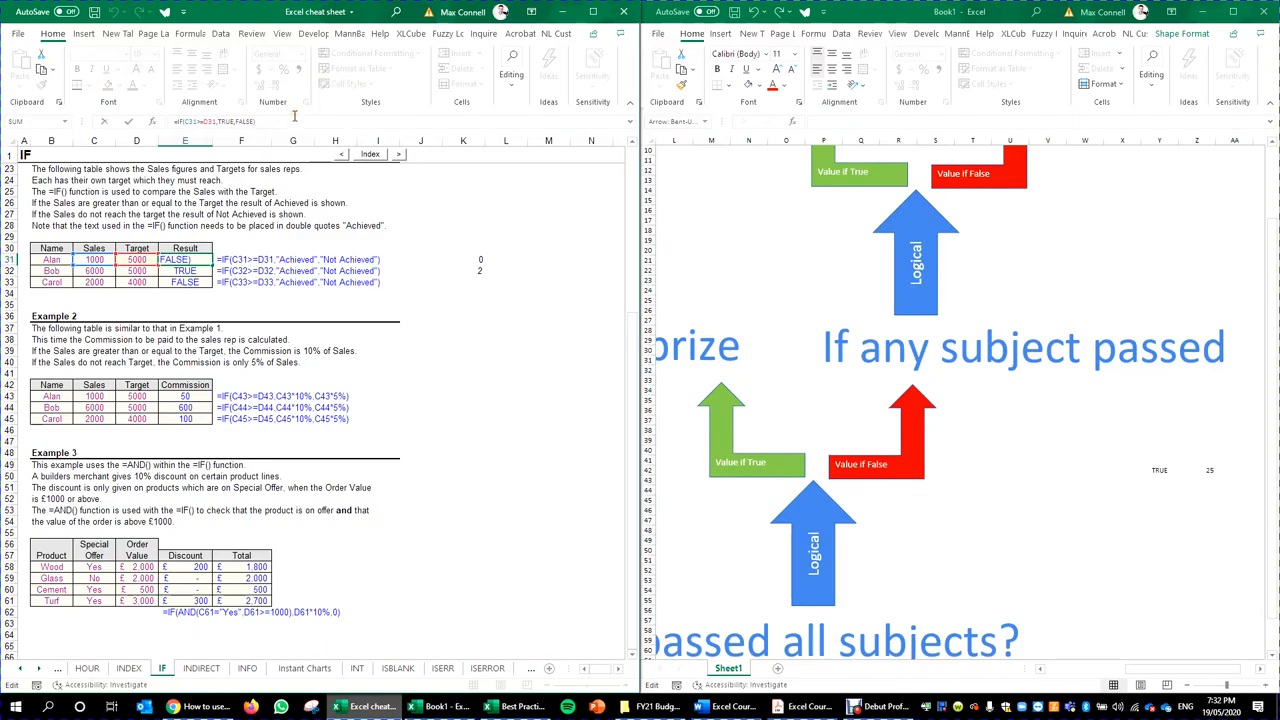
{"action": "type", "text": "*25000"}
{"action": "key", "text": "ctrl+Return"}
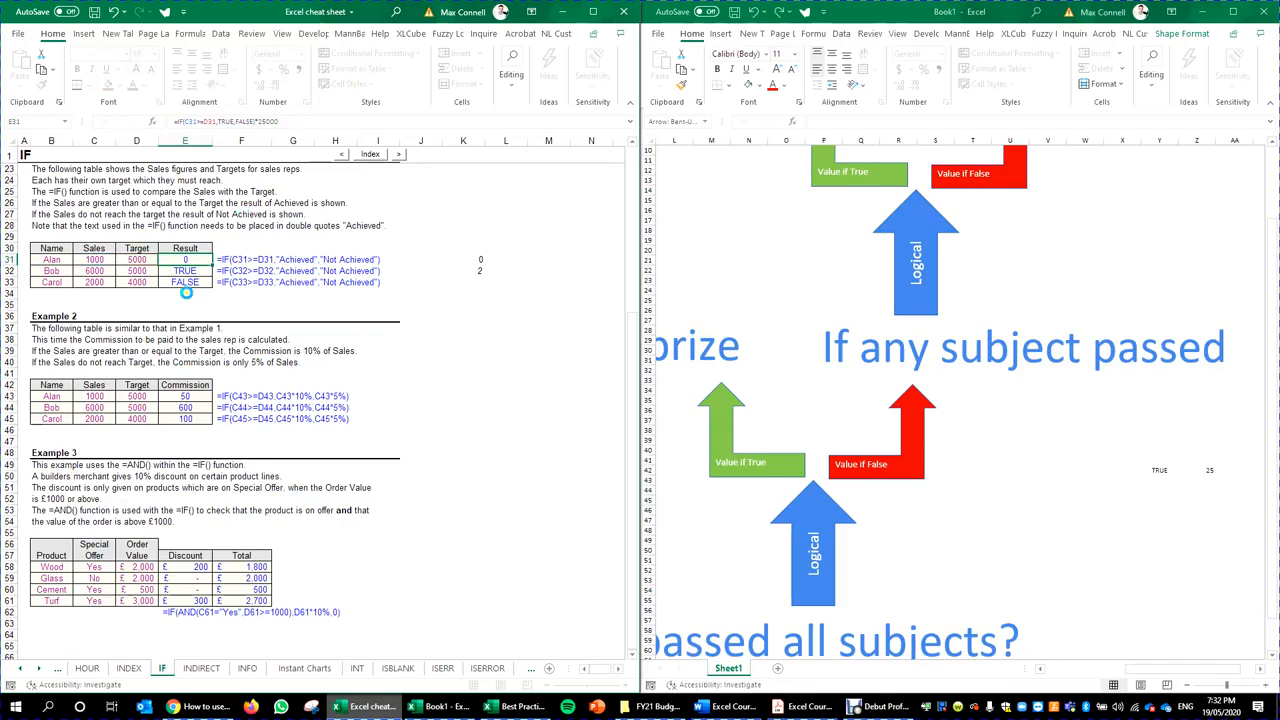
{"action": "left_click_drag", "start_coordinate": [212, 264], "coordinate": [212, 287]}
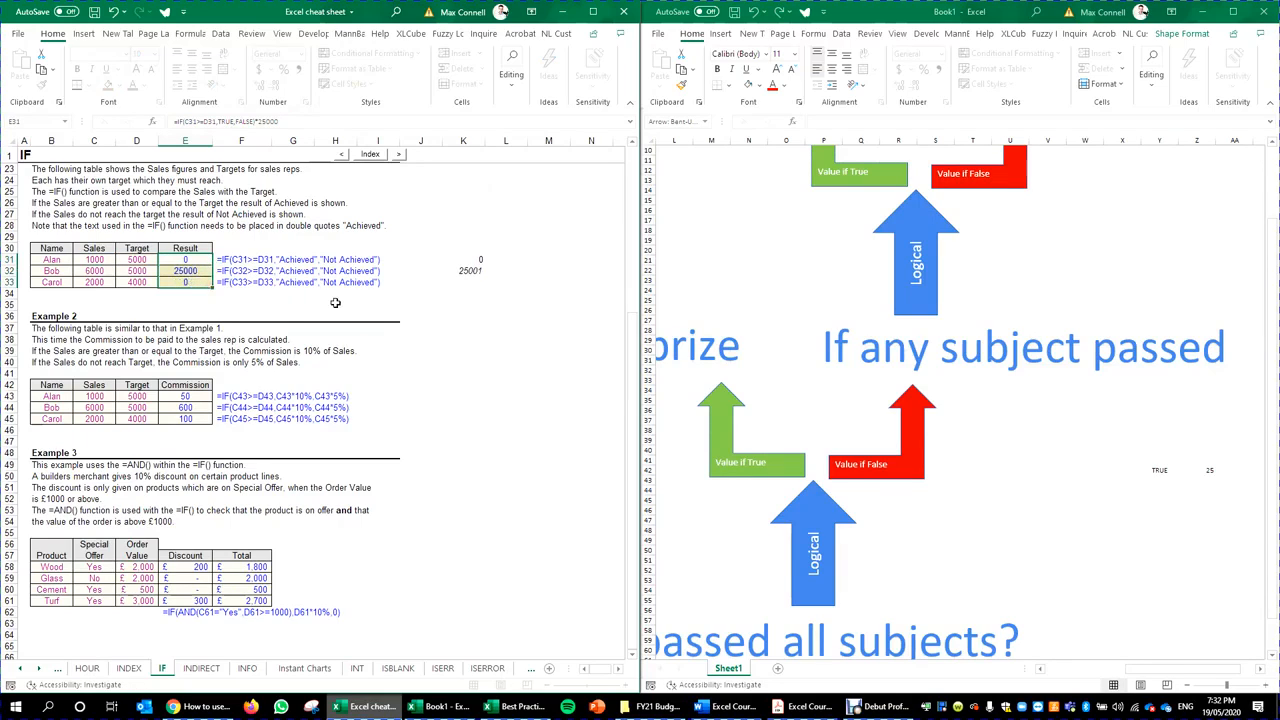
{"action": "left_click", "coordinate": [408, 251]}
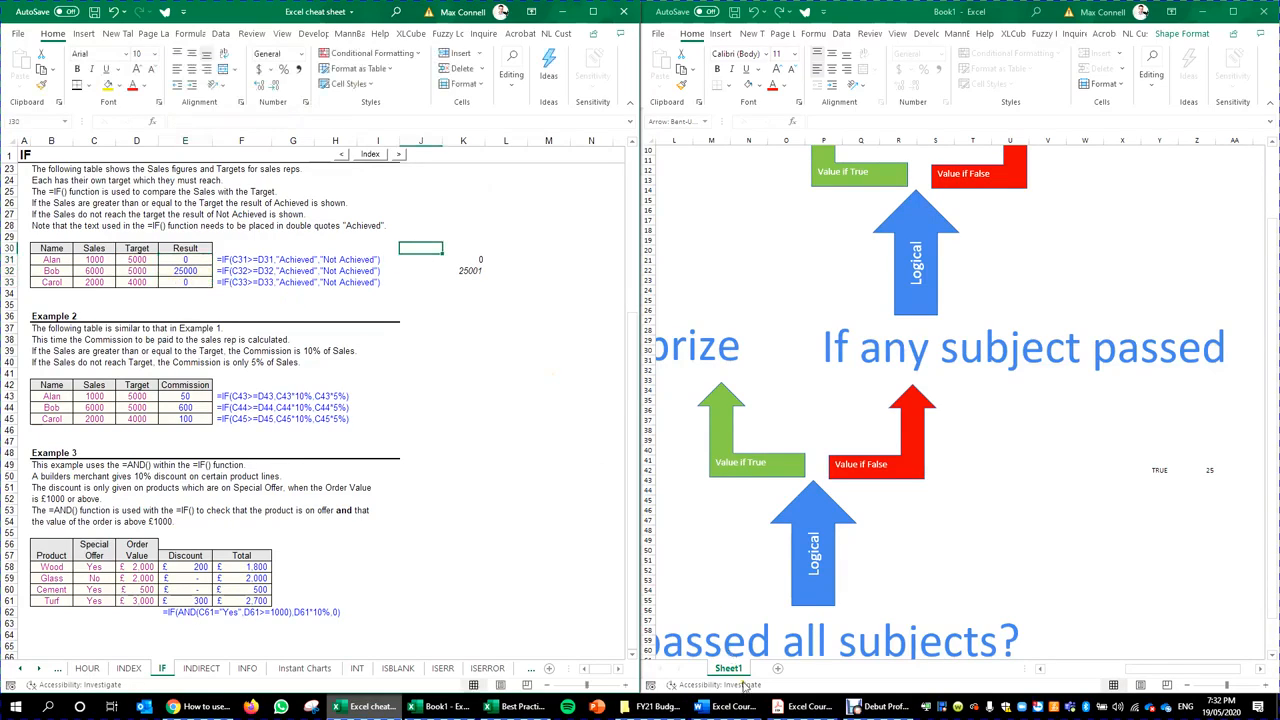